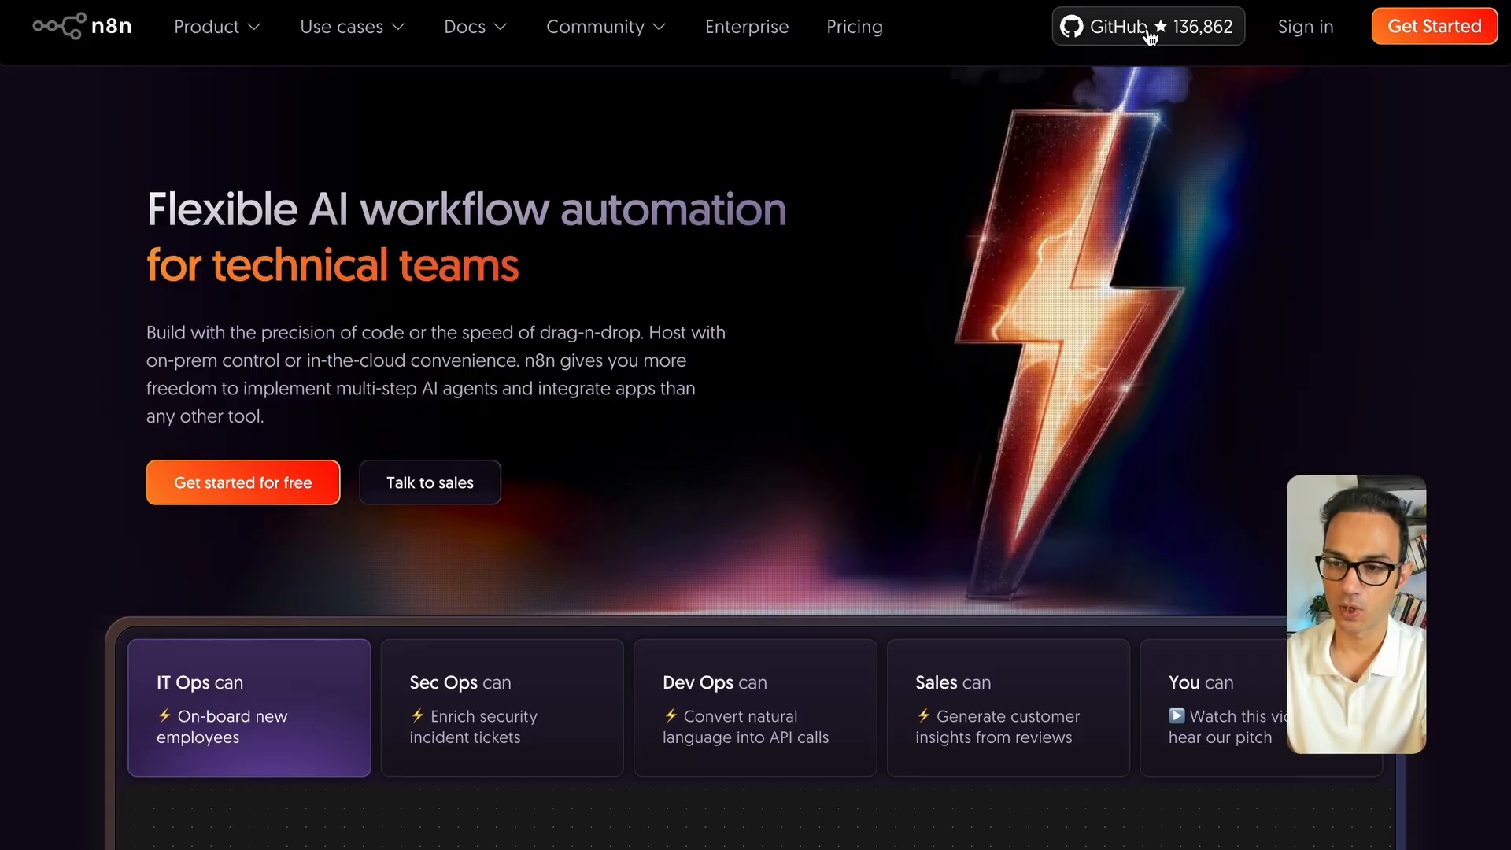
Open n8n's GitHub repository from the website and look over its About description, topics and contributors
click(1133, 31)
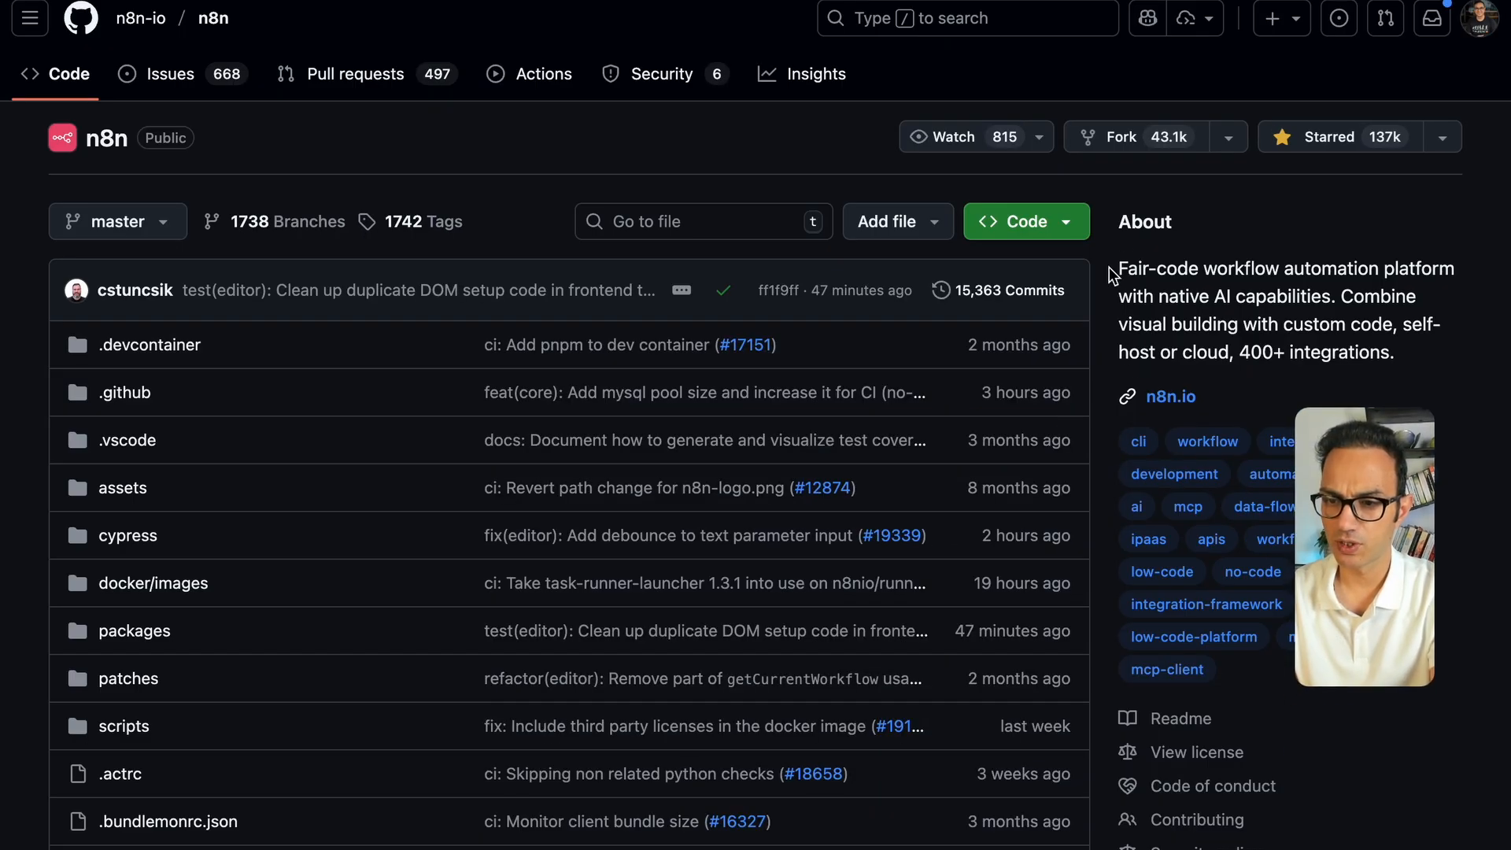
mouse_move(1108, 267)
mouse_down()
mouse_move(1203, 268)
mouse_move(1119, 267)
mouse_up()
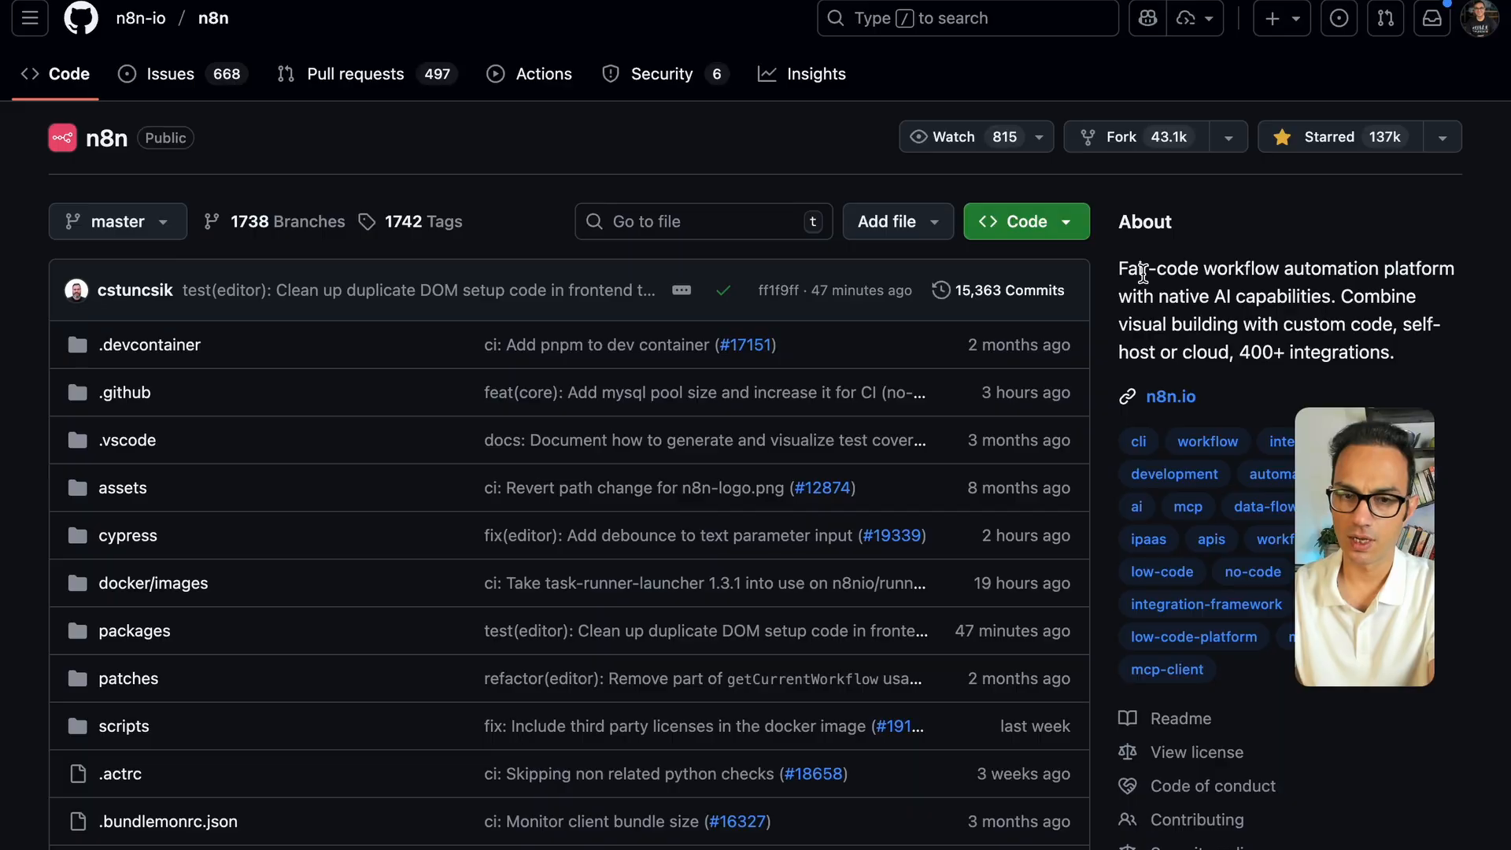
scroll(1153, 291, down, 4)
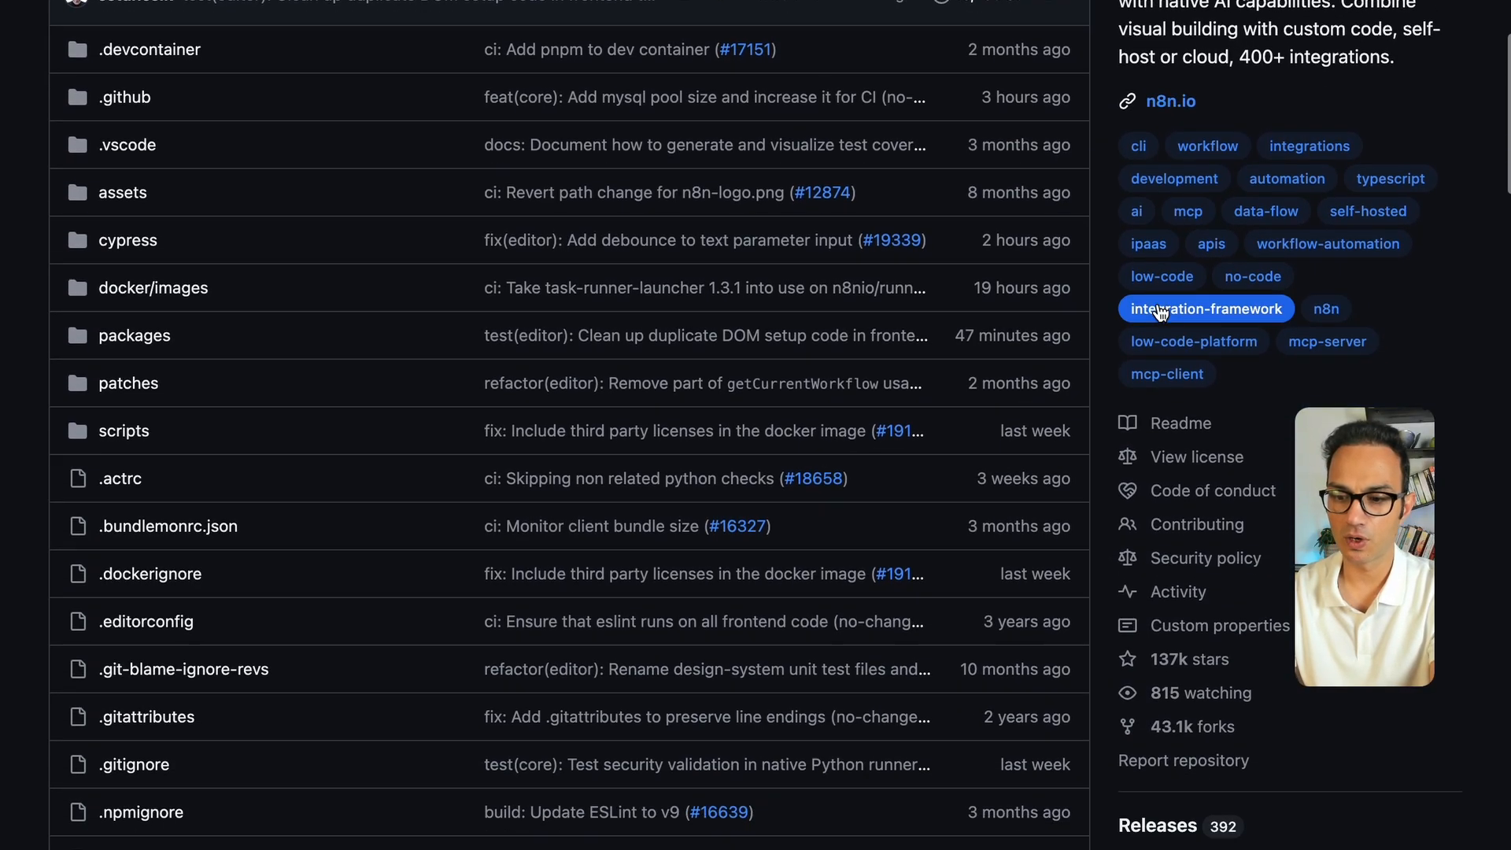
scroll(1159, 309, down, 12)
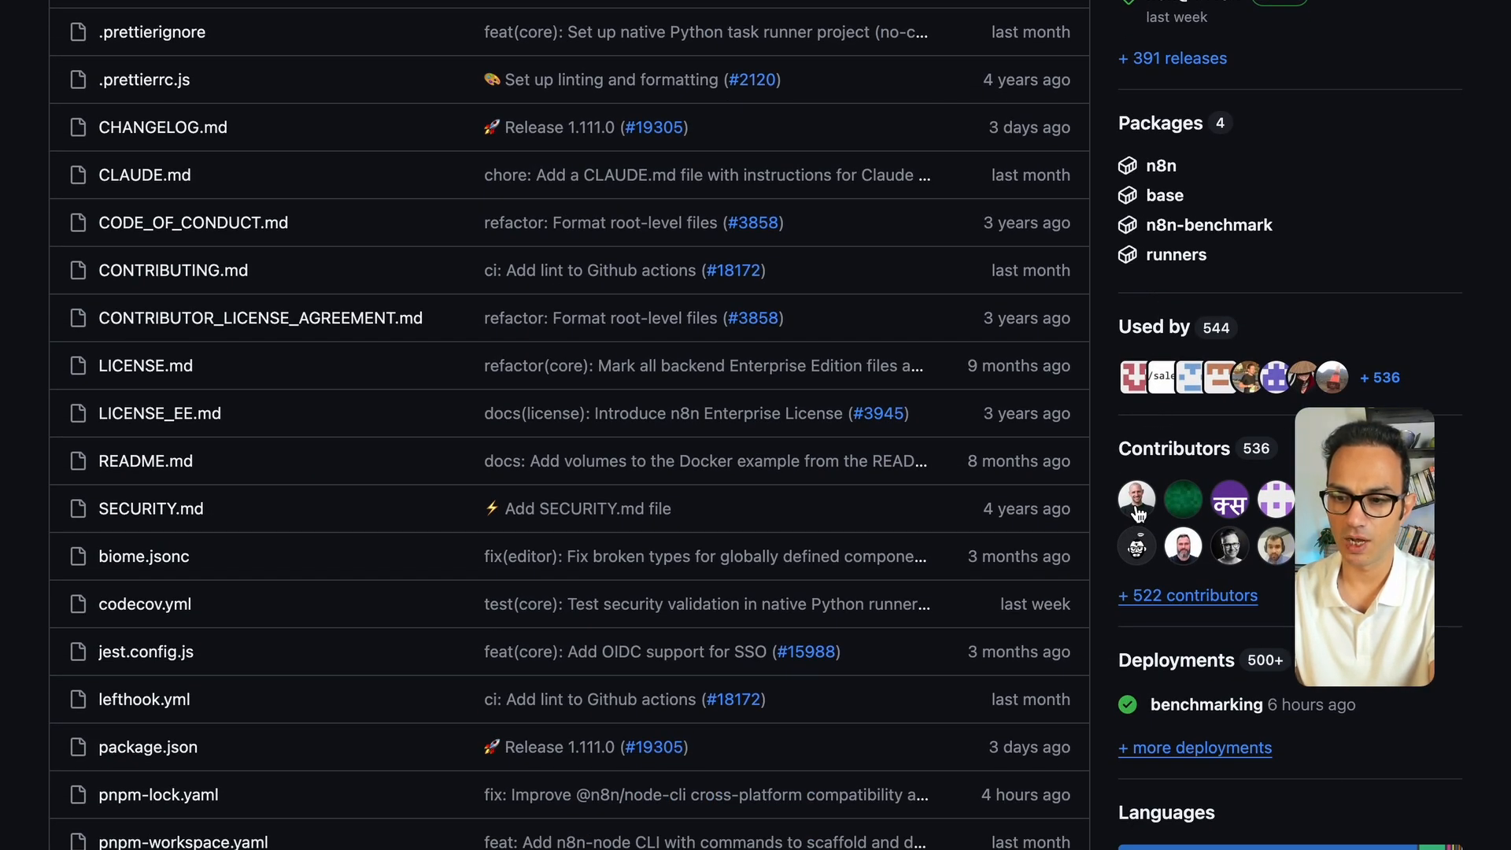
Review the GitHub profile of the first listed contributor, and return to the repository to view its README
click(1137, 507)
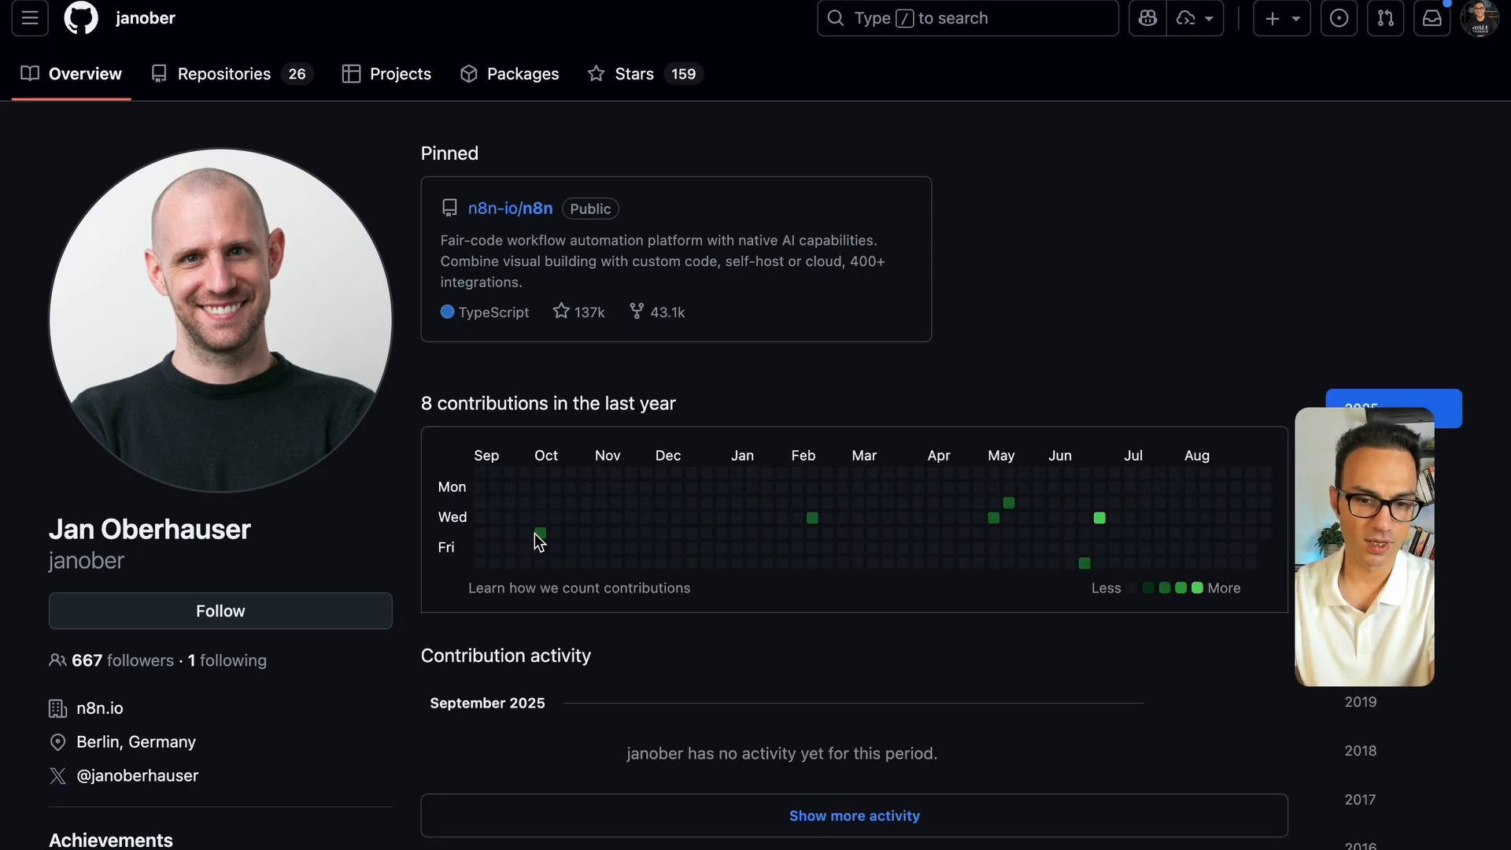
scroll(400, 555, down, 1)
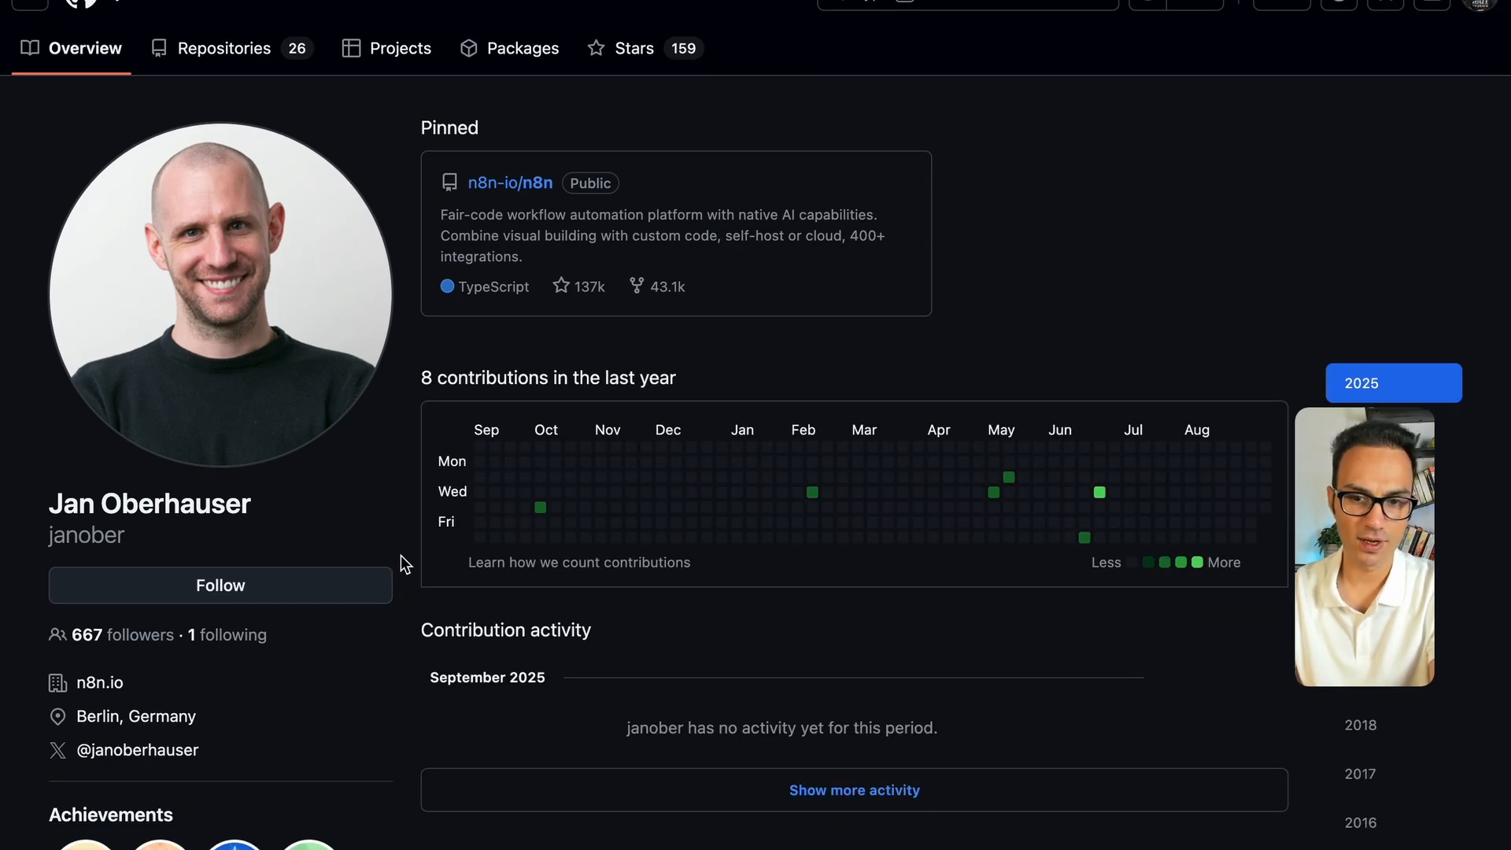
scroll(400, 556, down, 5)
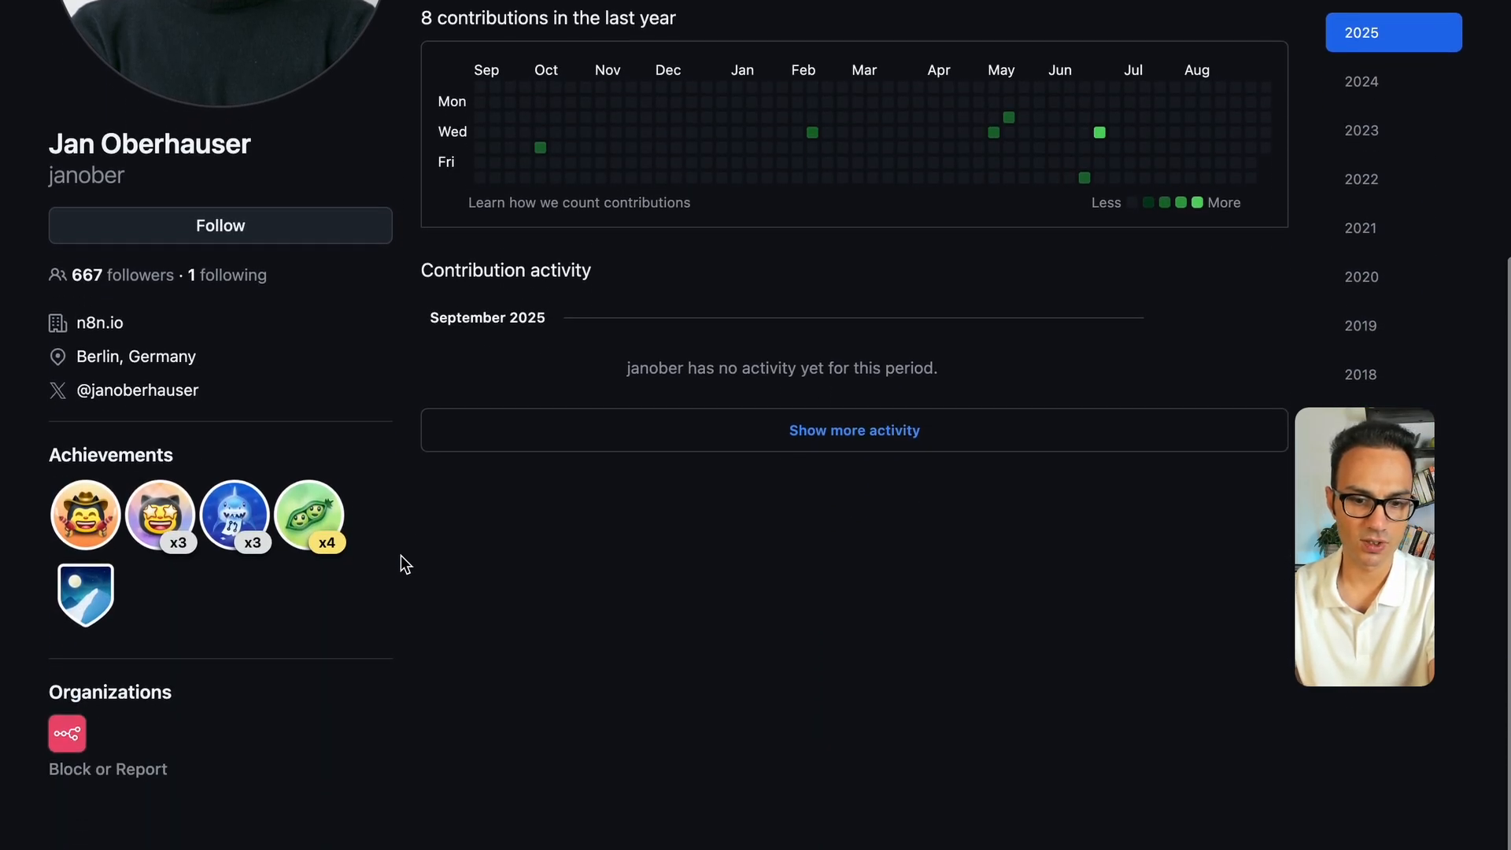
scroll(400, 555, up, 5)
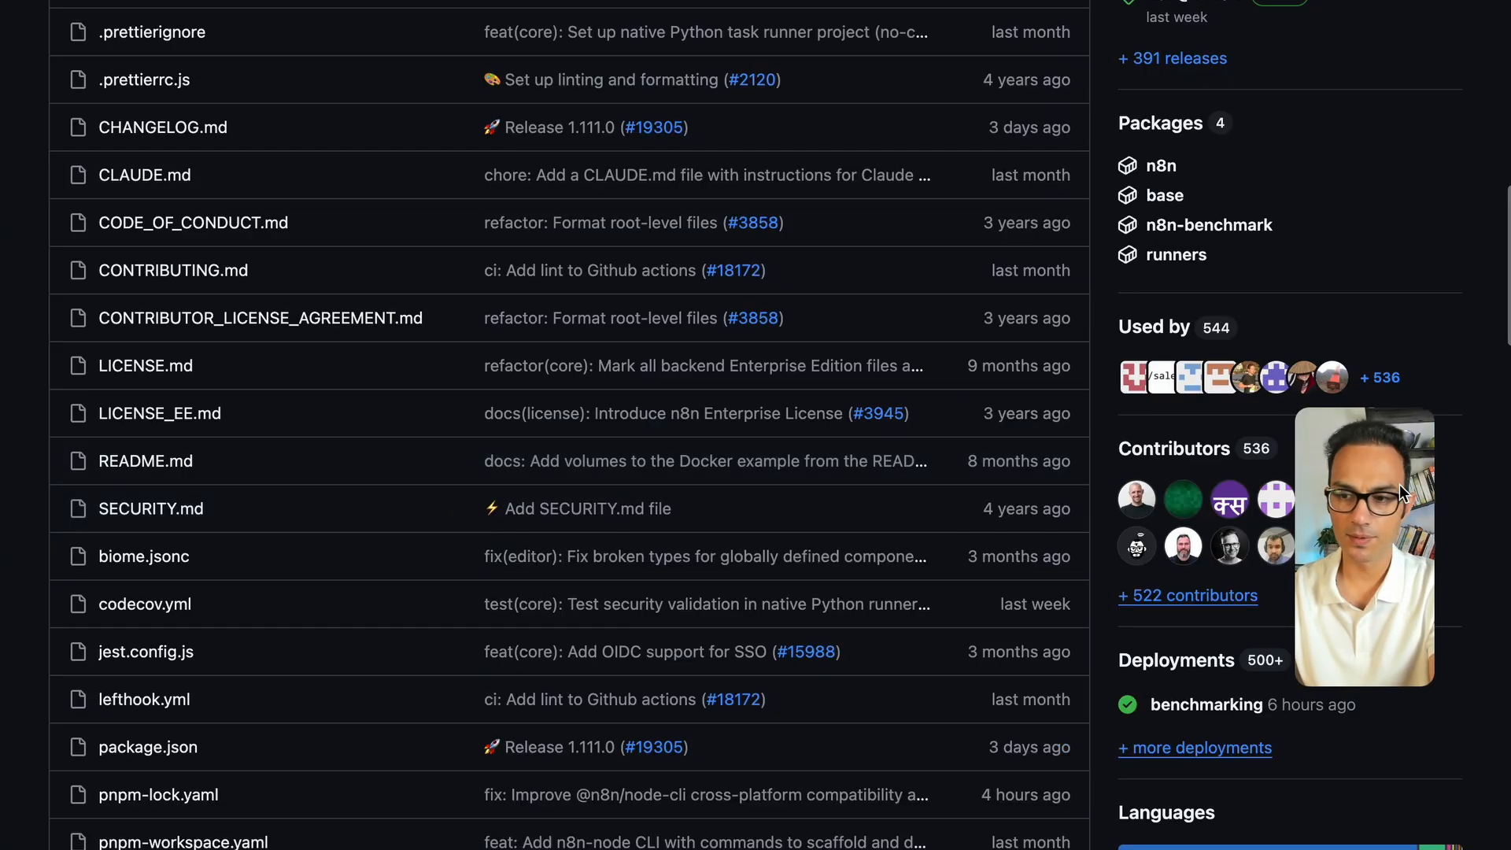
scroll(1283, 303, up, 1)
scroll(1283, 309, down, 10)
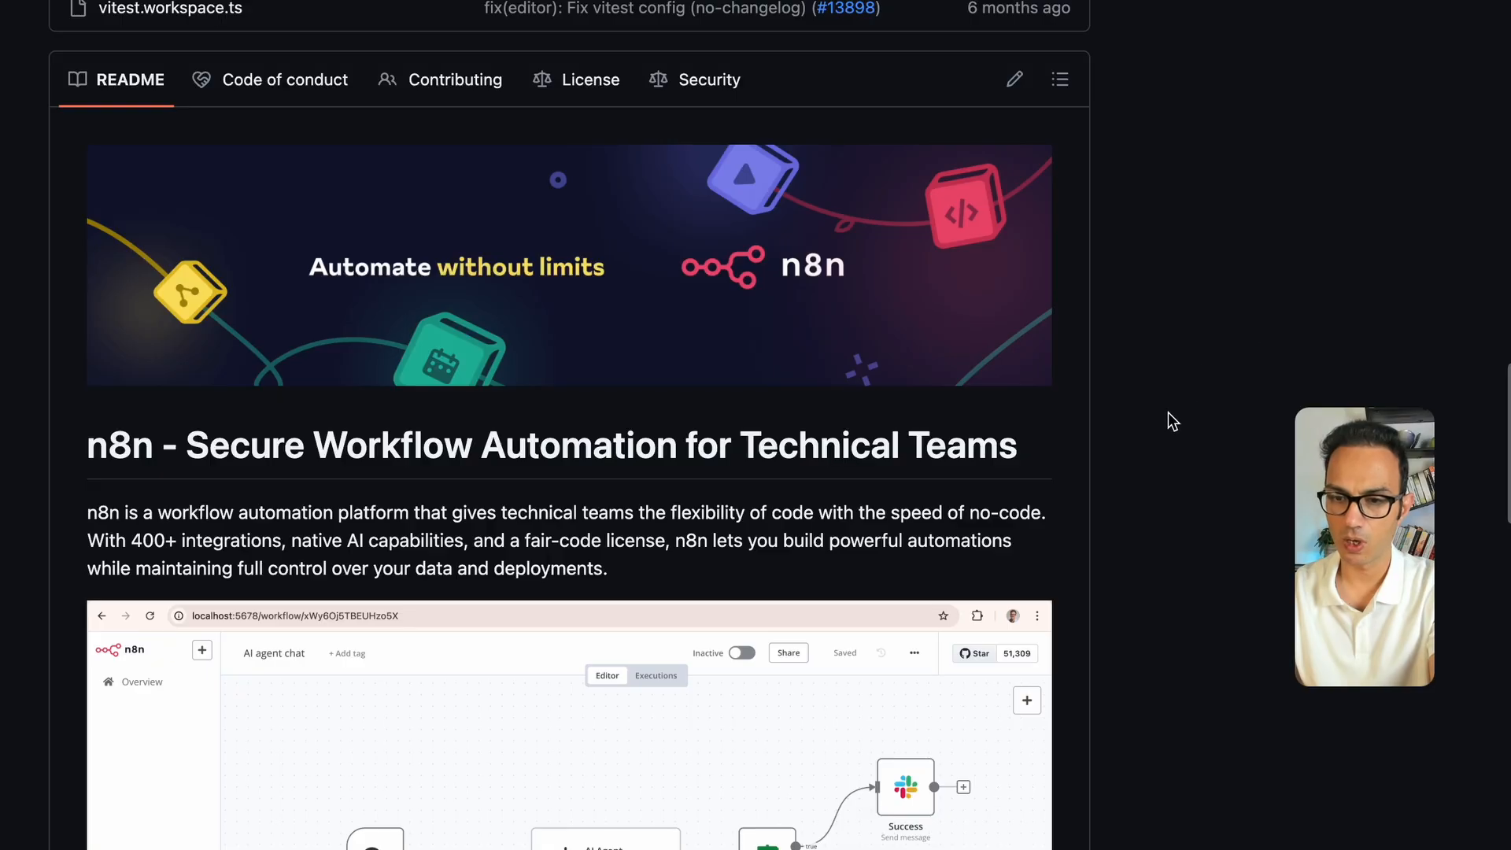
Open faircode.io in a new tab and read through the Fair-code page down to its Contact section
key(super+t)
text(faircode.io)
key(Return)
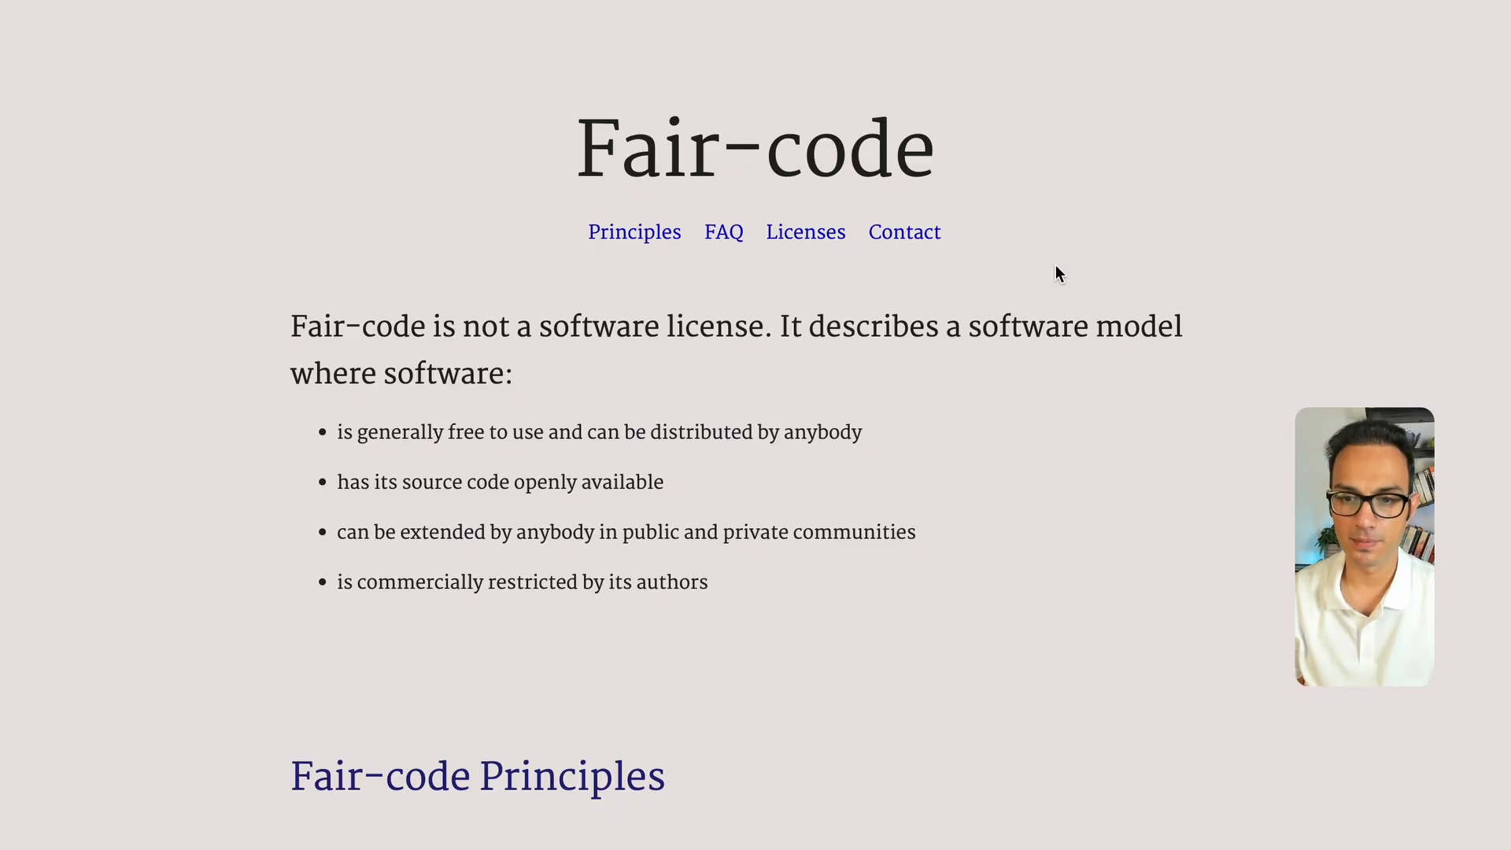
scroll(1056, 266, down, 1)
scroll(1055, 267, down, 20)
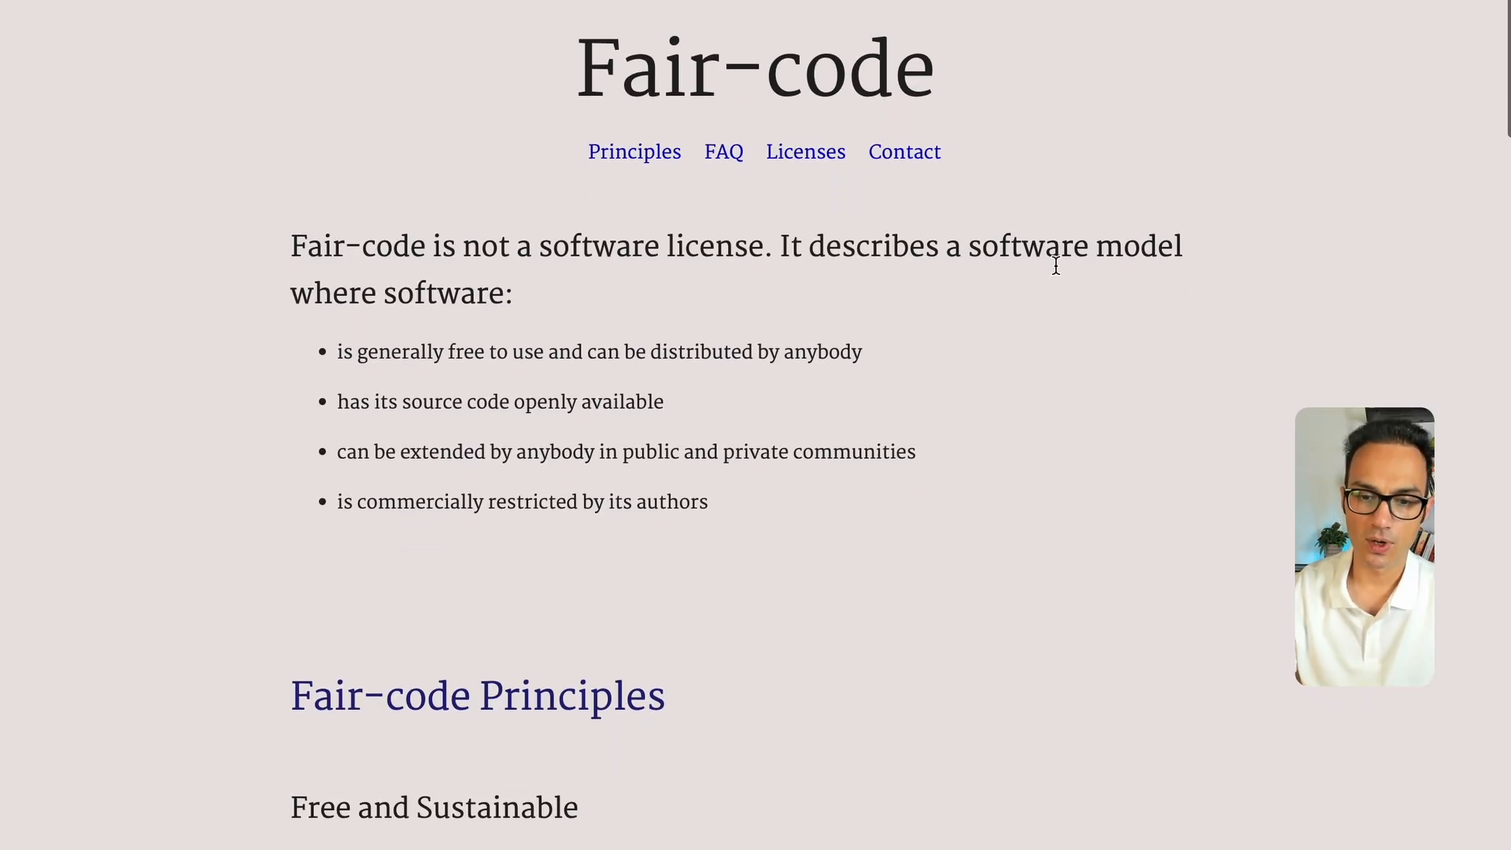
scroll(1056, 265, down, 20)
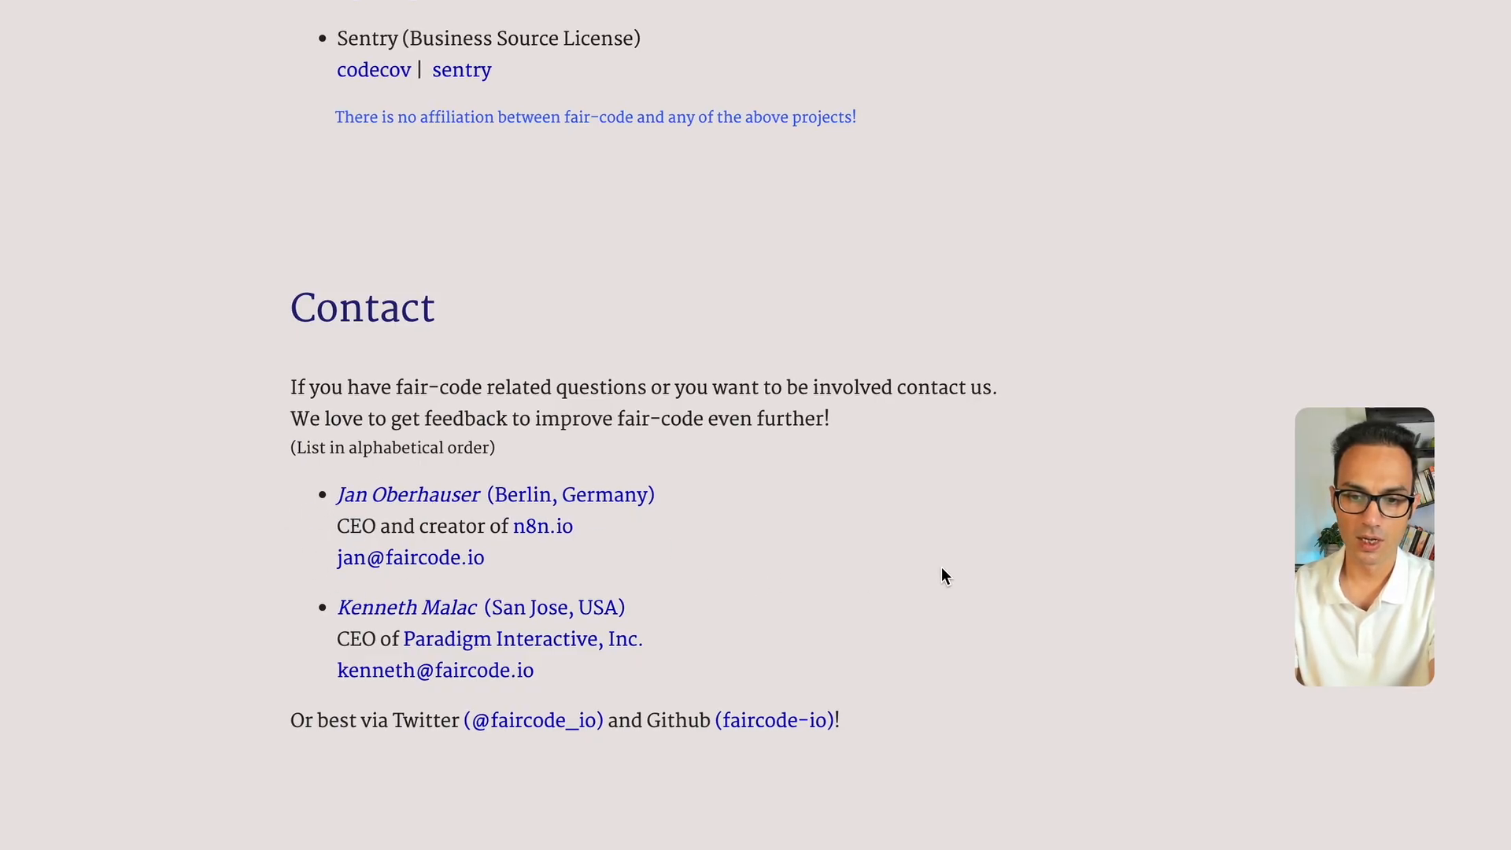
Switch back to the n8n-io/n8n repository tab and view the file list and About section
key(super+t)
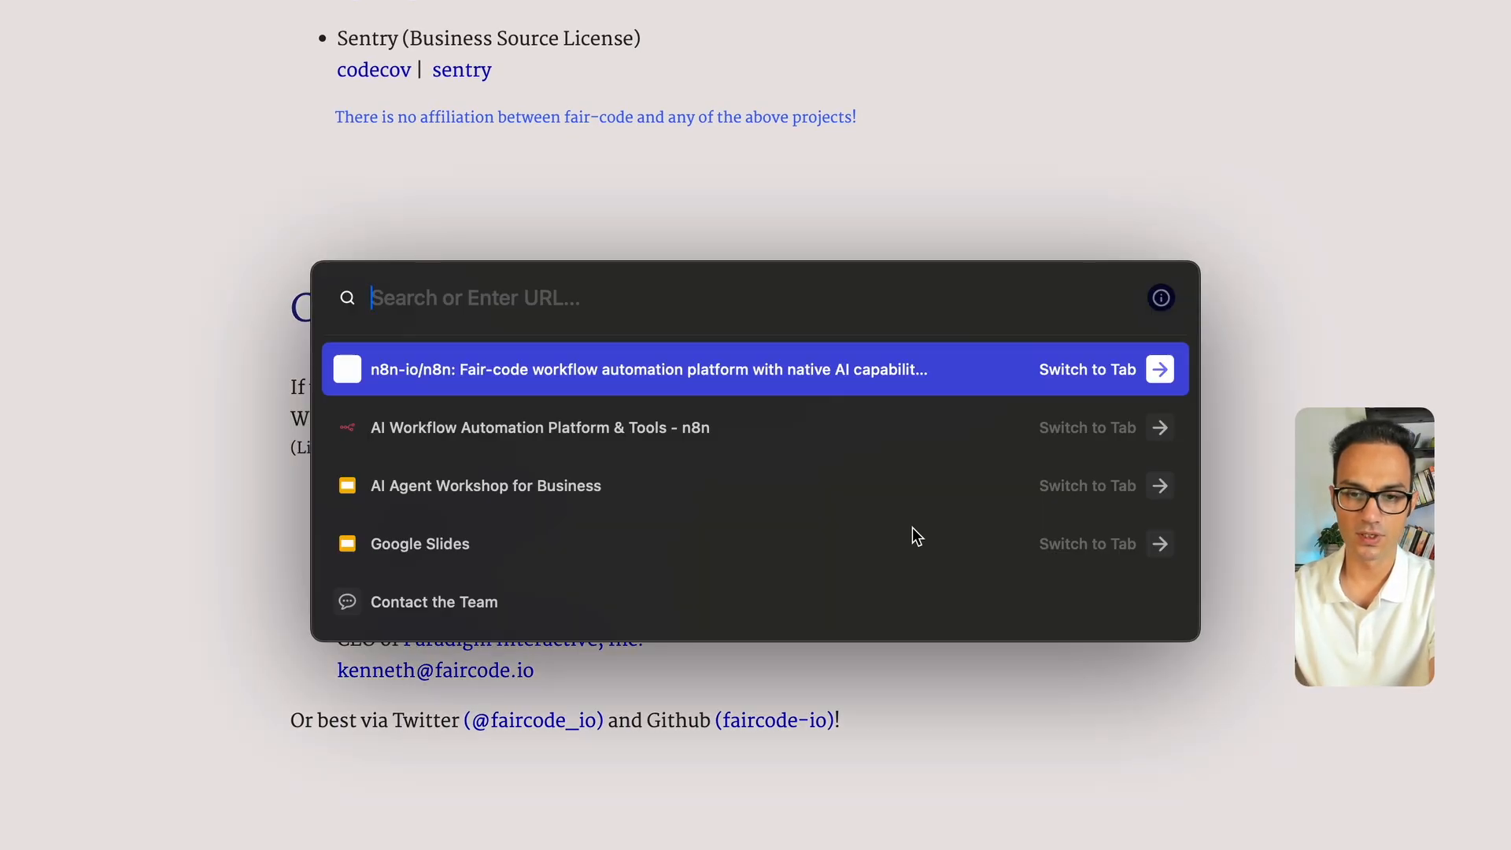
key(Return)
scroll(565, 315, up, 15)
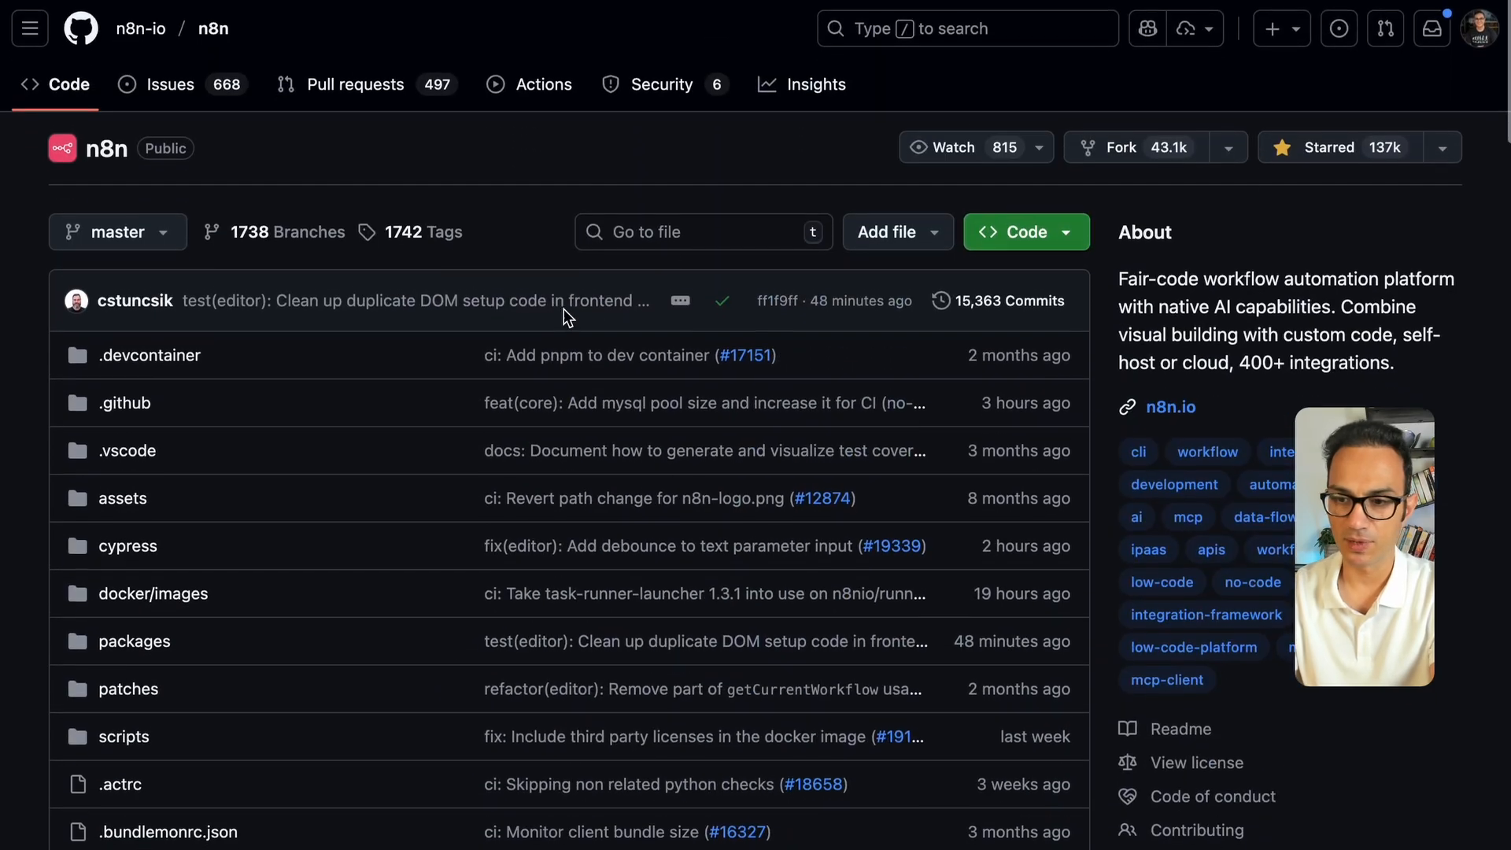
scroll(563, 309, down, 1)
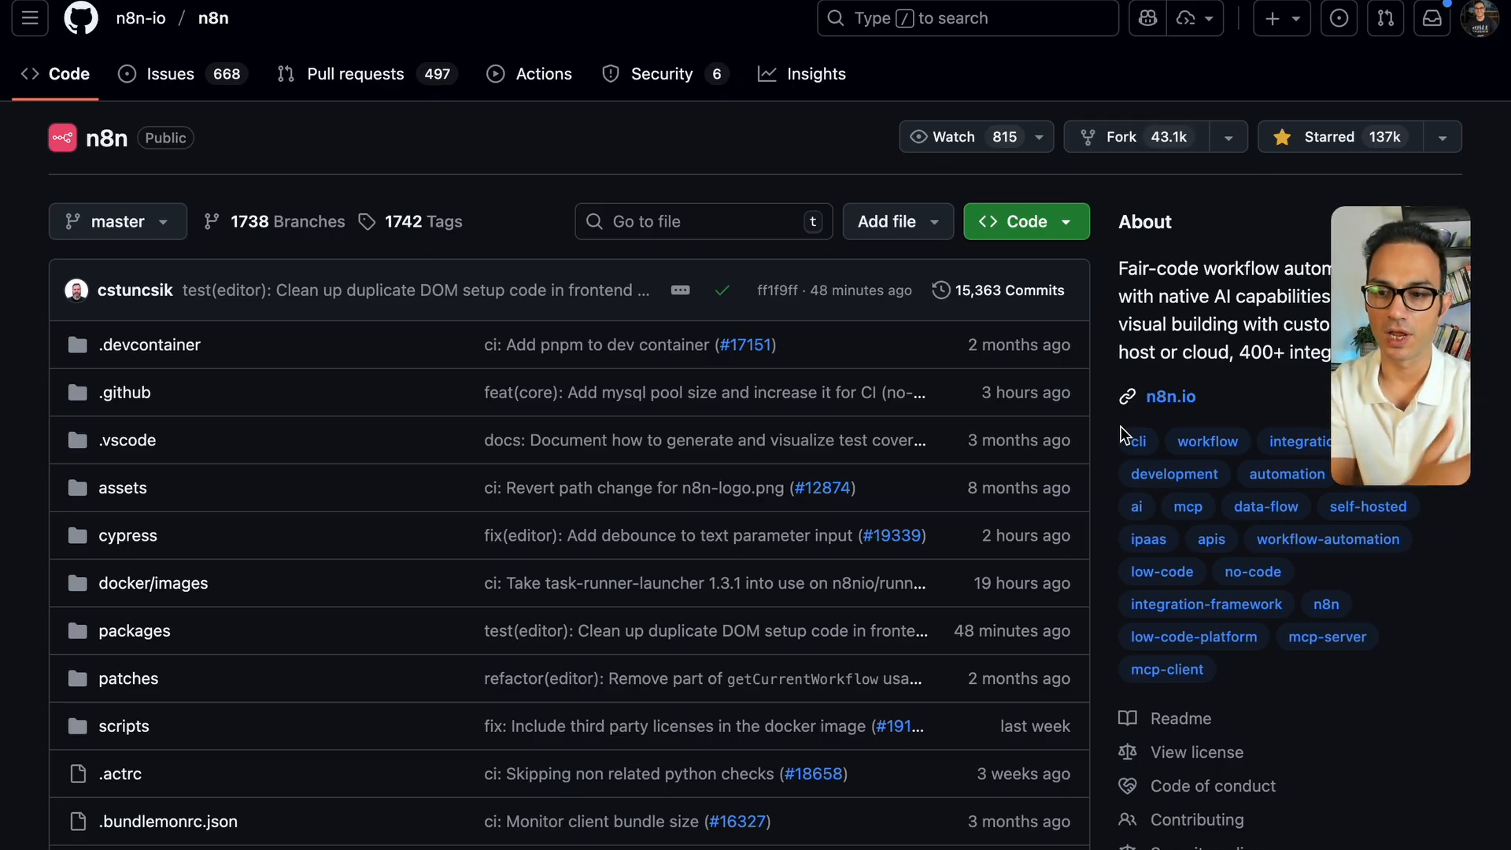
Review the Cloud plans on the n8n website's pricing page and return to its home page
key(ctrl+Tab)
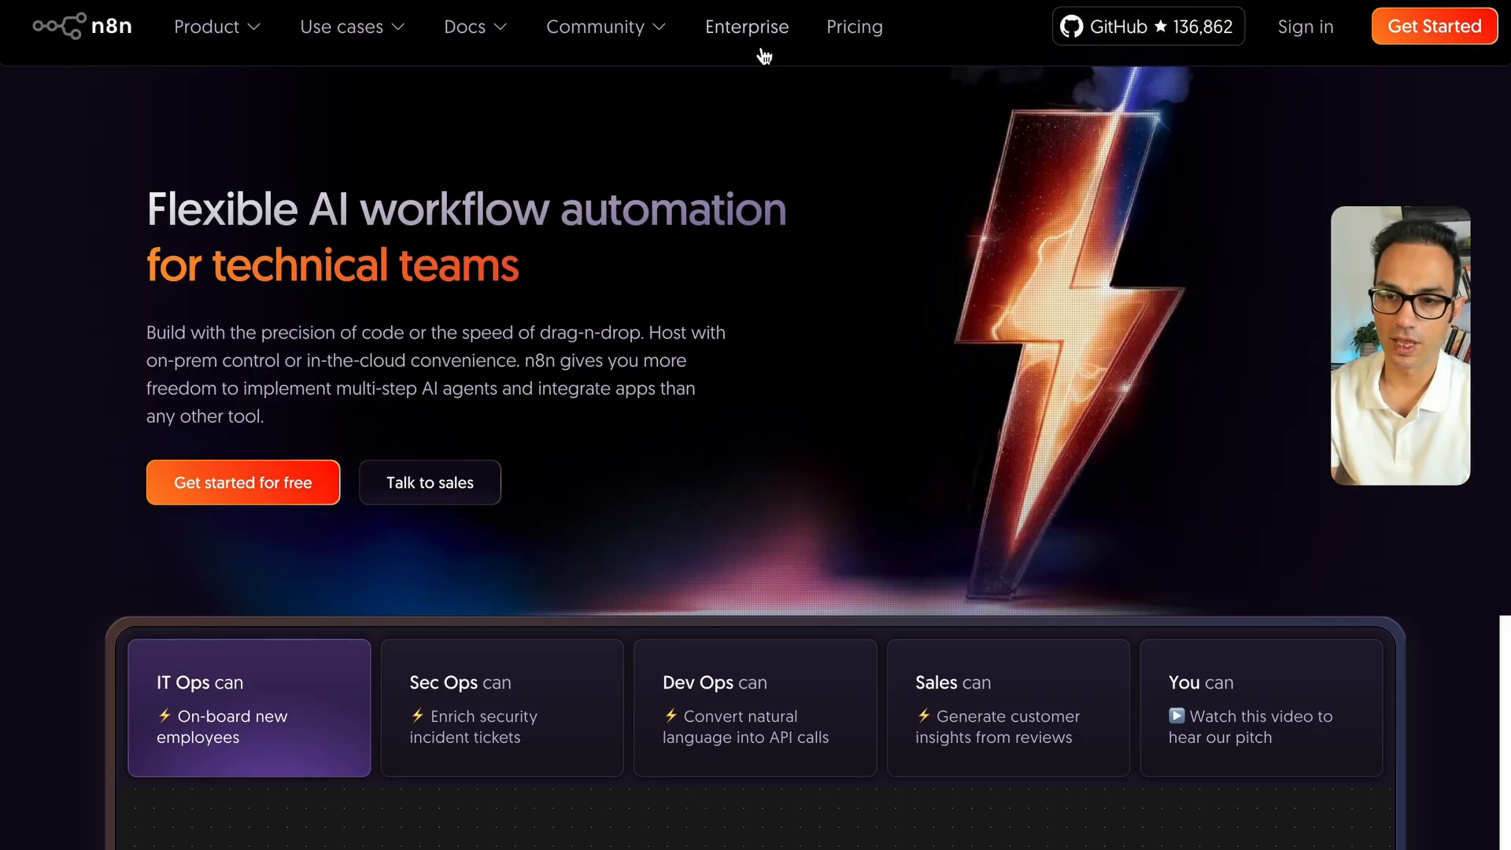
click(857, 24)
scroll(579, 420, down, 5)
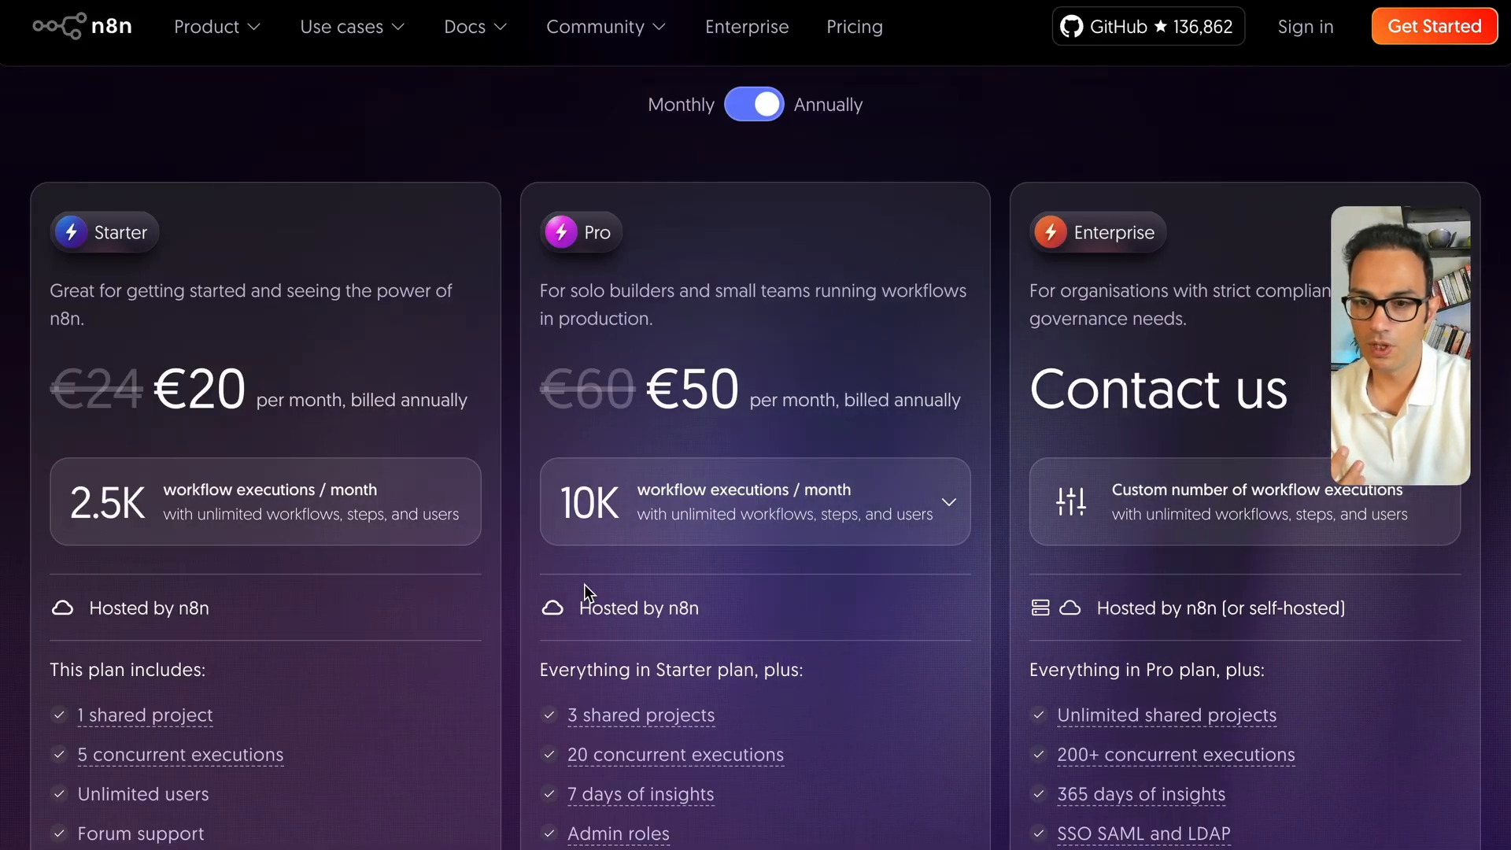
scroll(584, 584, up, 4)
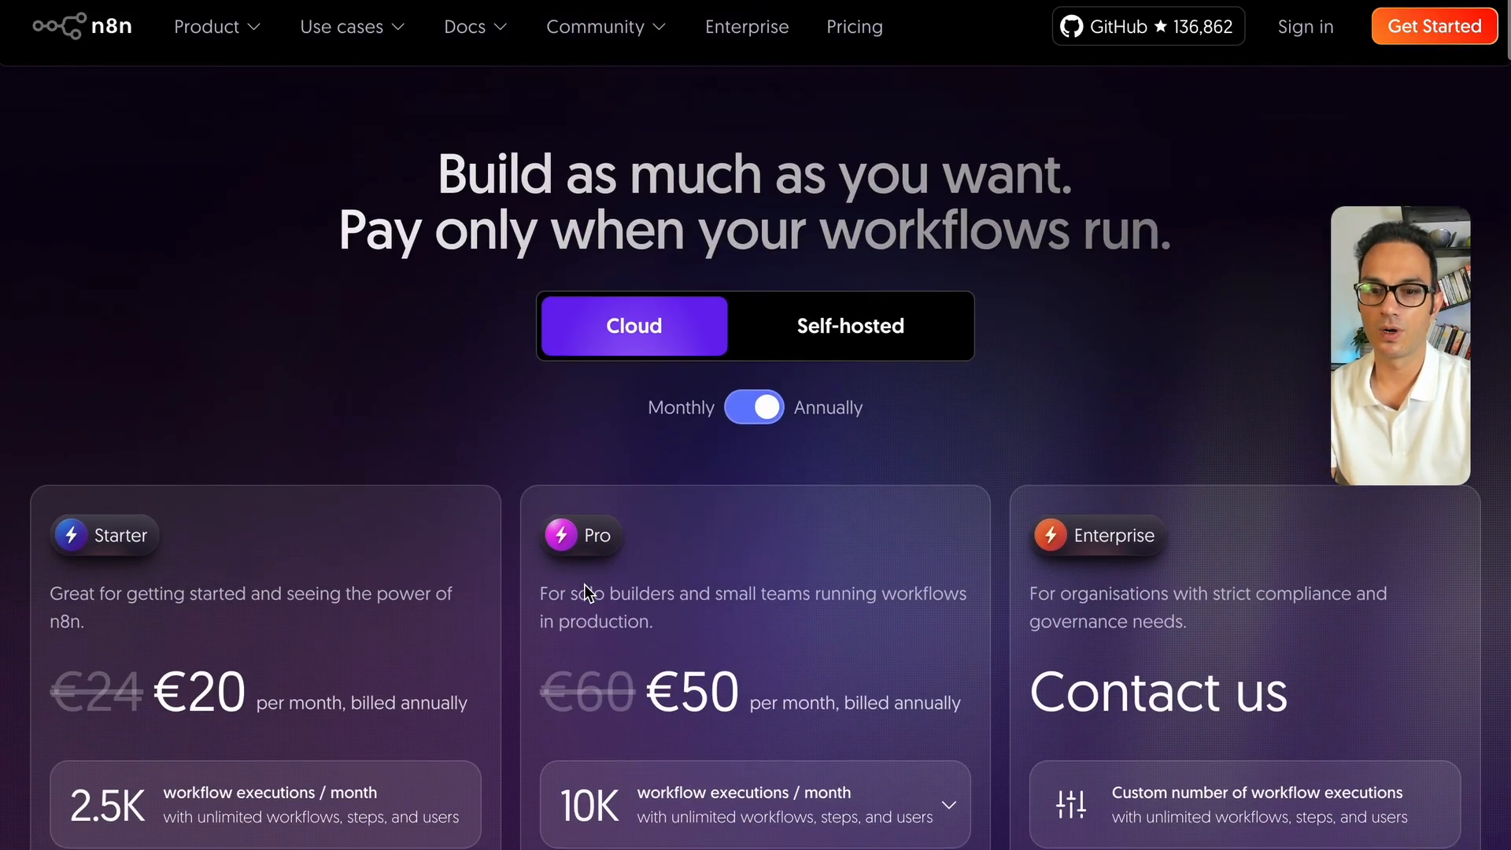
click(109, 35)
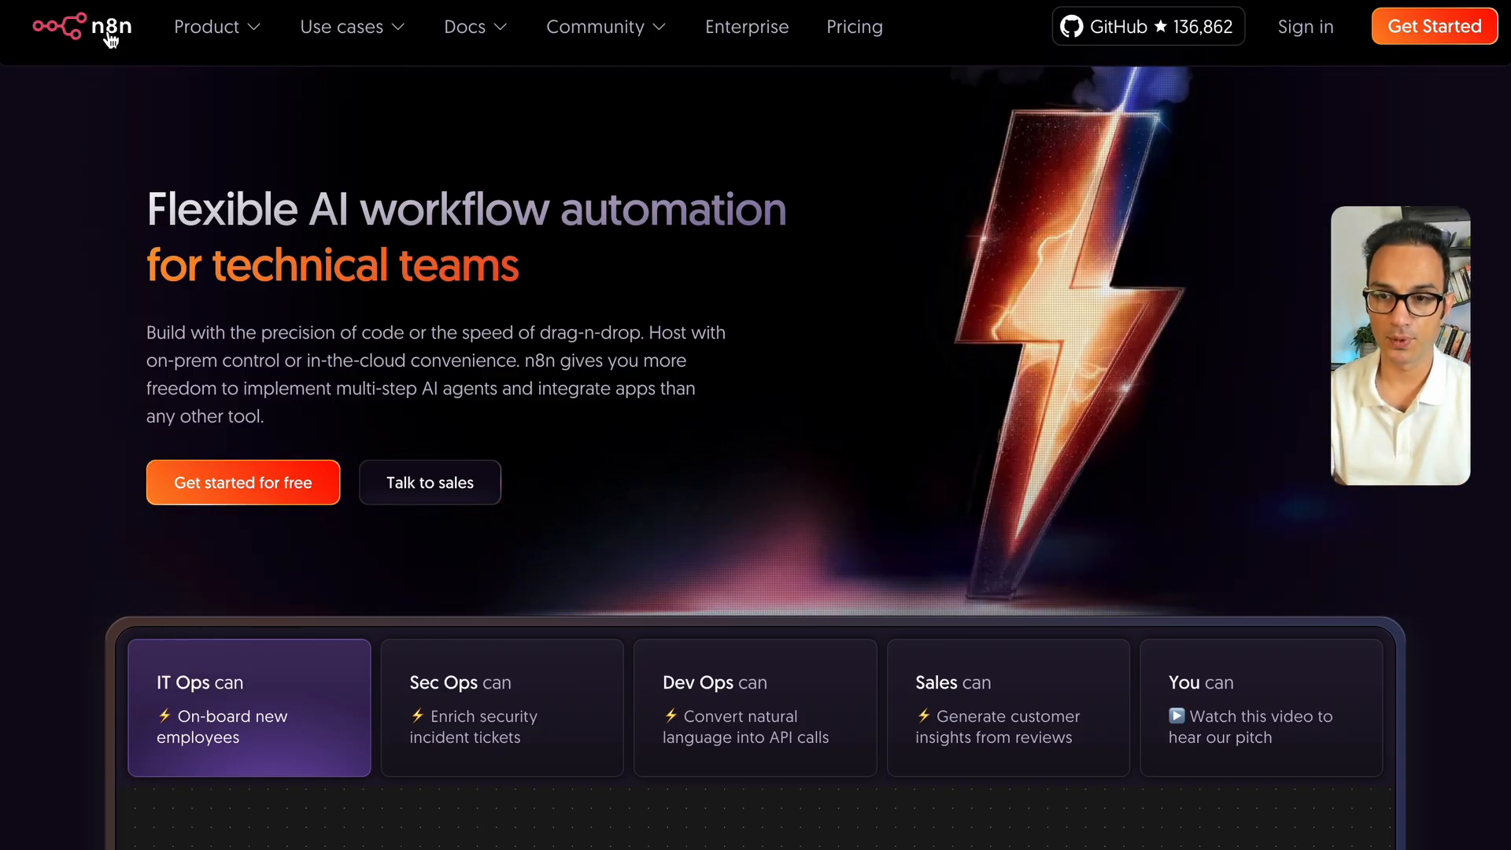
Reopen the pricing page to compare what the Starter, Pro and Enterprise plans include, and go back to the n8n home page
click(855, 26)
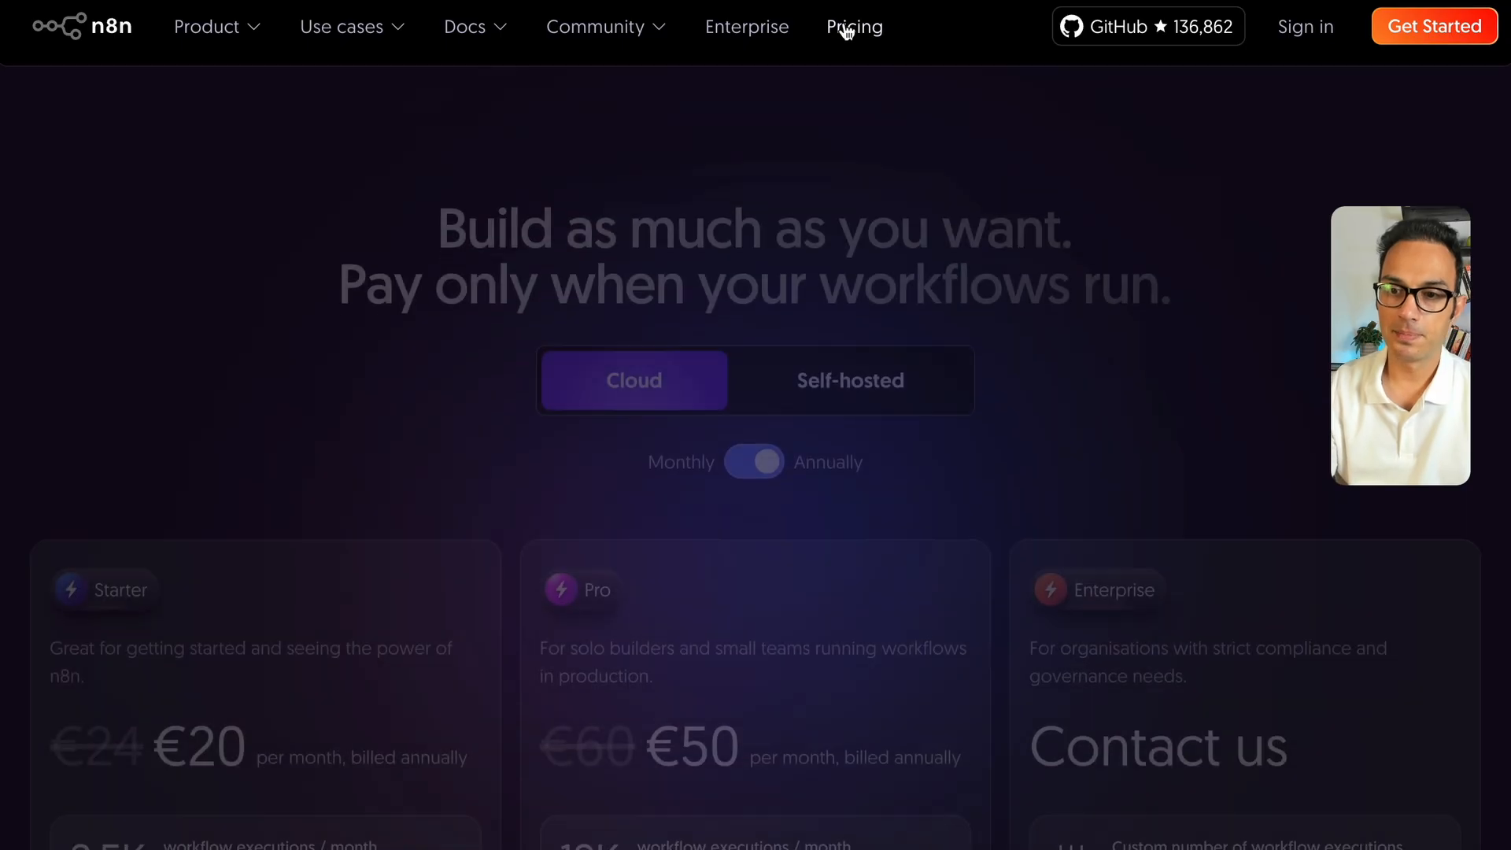
scroll(498, 631, down, 5)
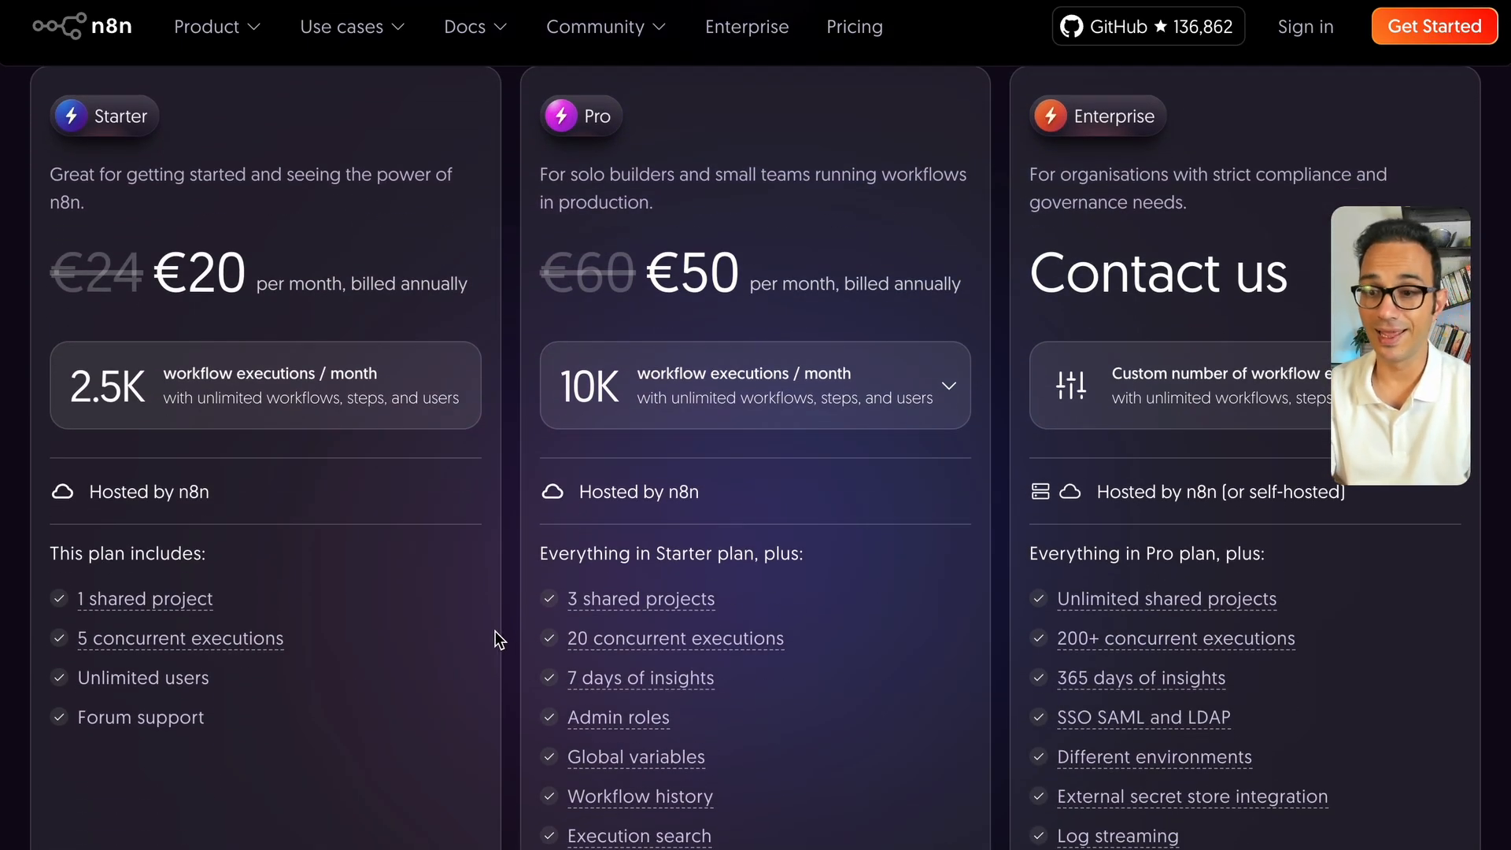
scroll(494, 631, up, 6)
scroll(494, 631, down, 1)
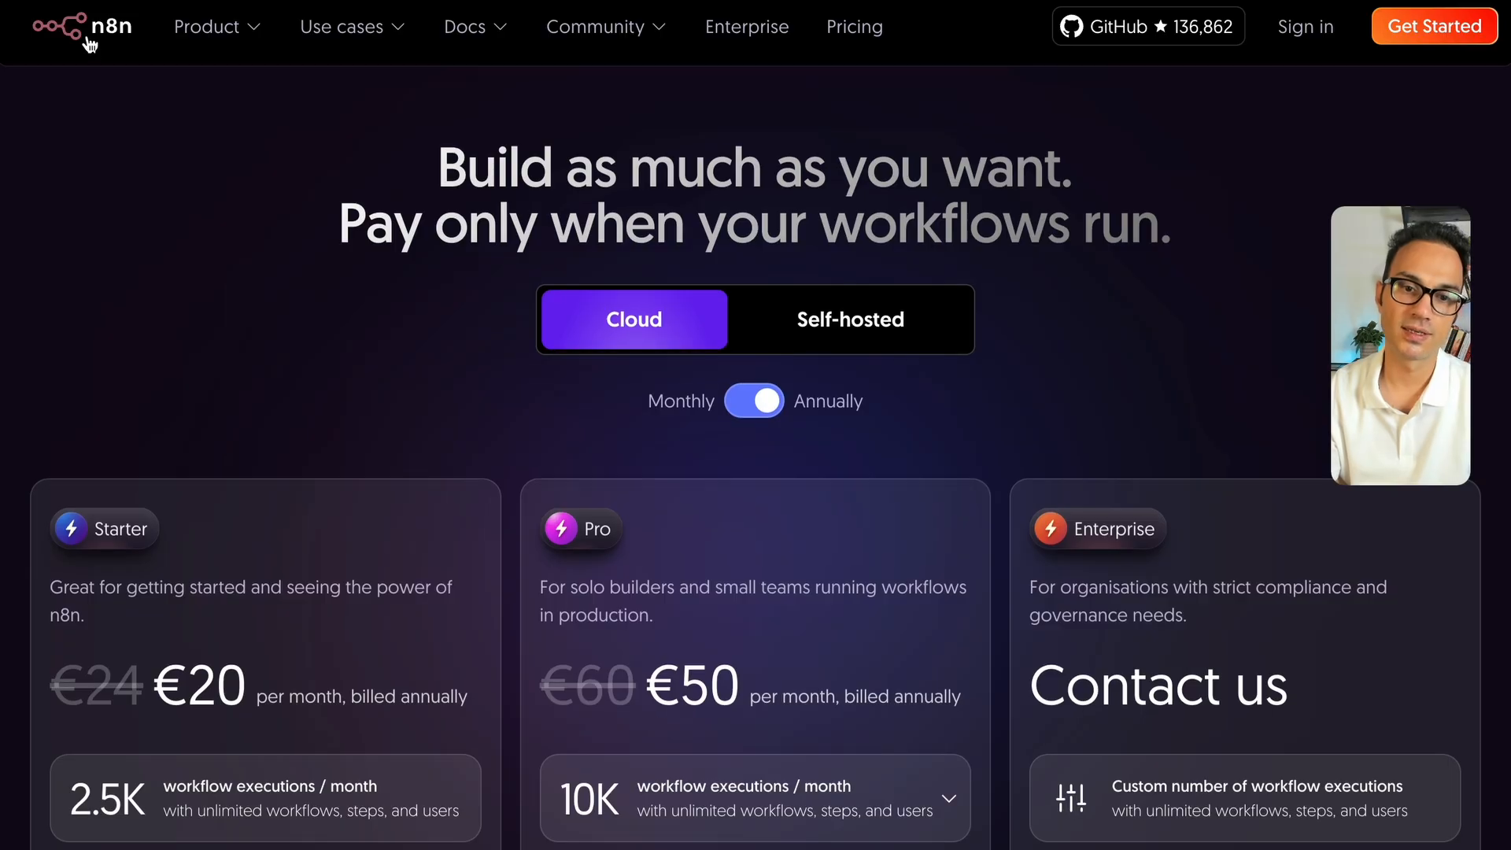
click(59, 26)
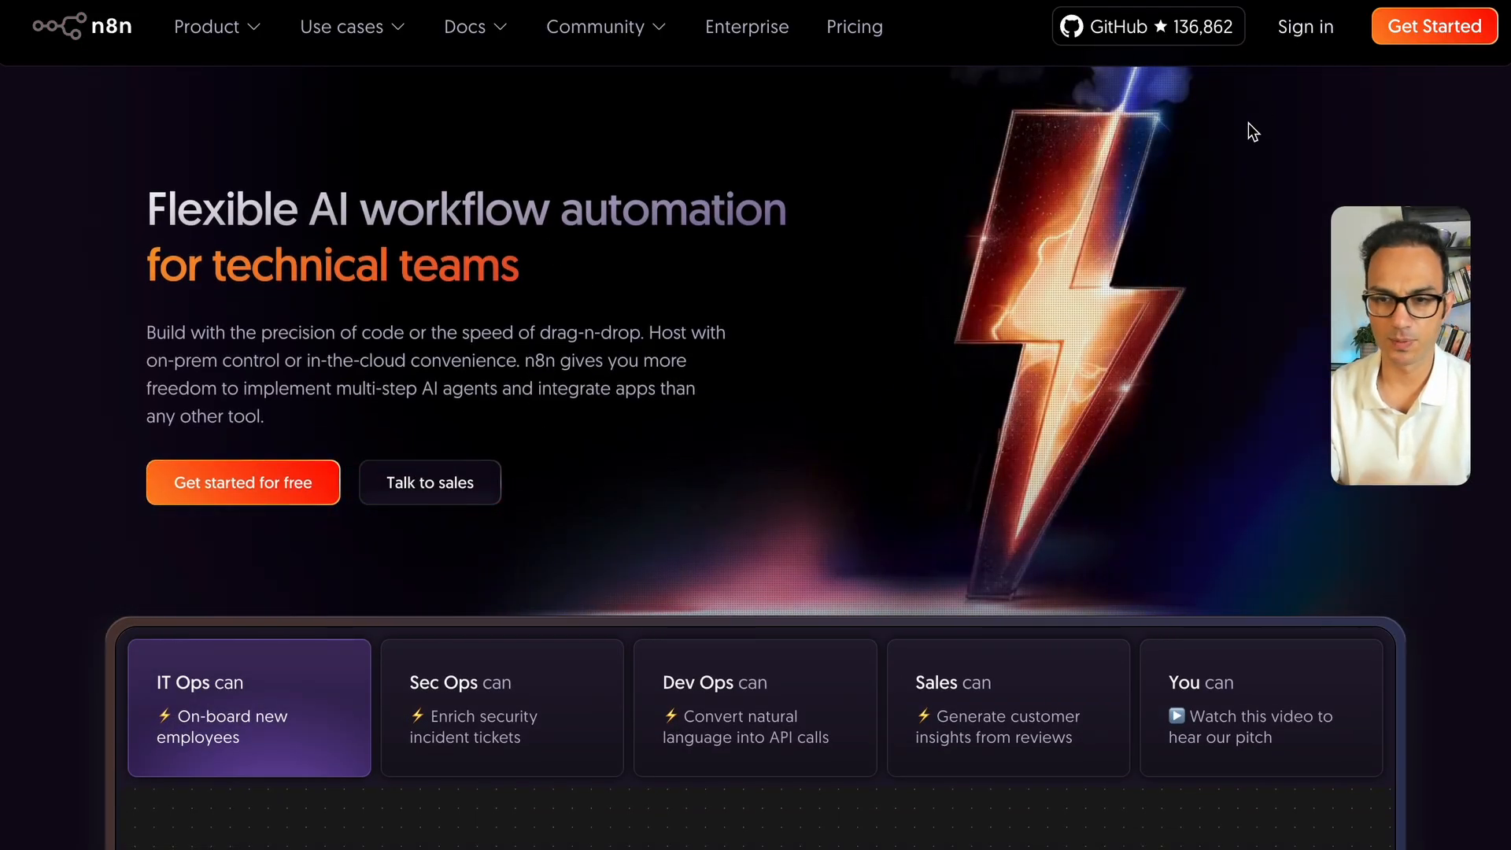
Open the n8n GitHub repository, and search the web for "github typescript" in a new tab to open Microsoft's TypeScript repository
click(1164, 33)
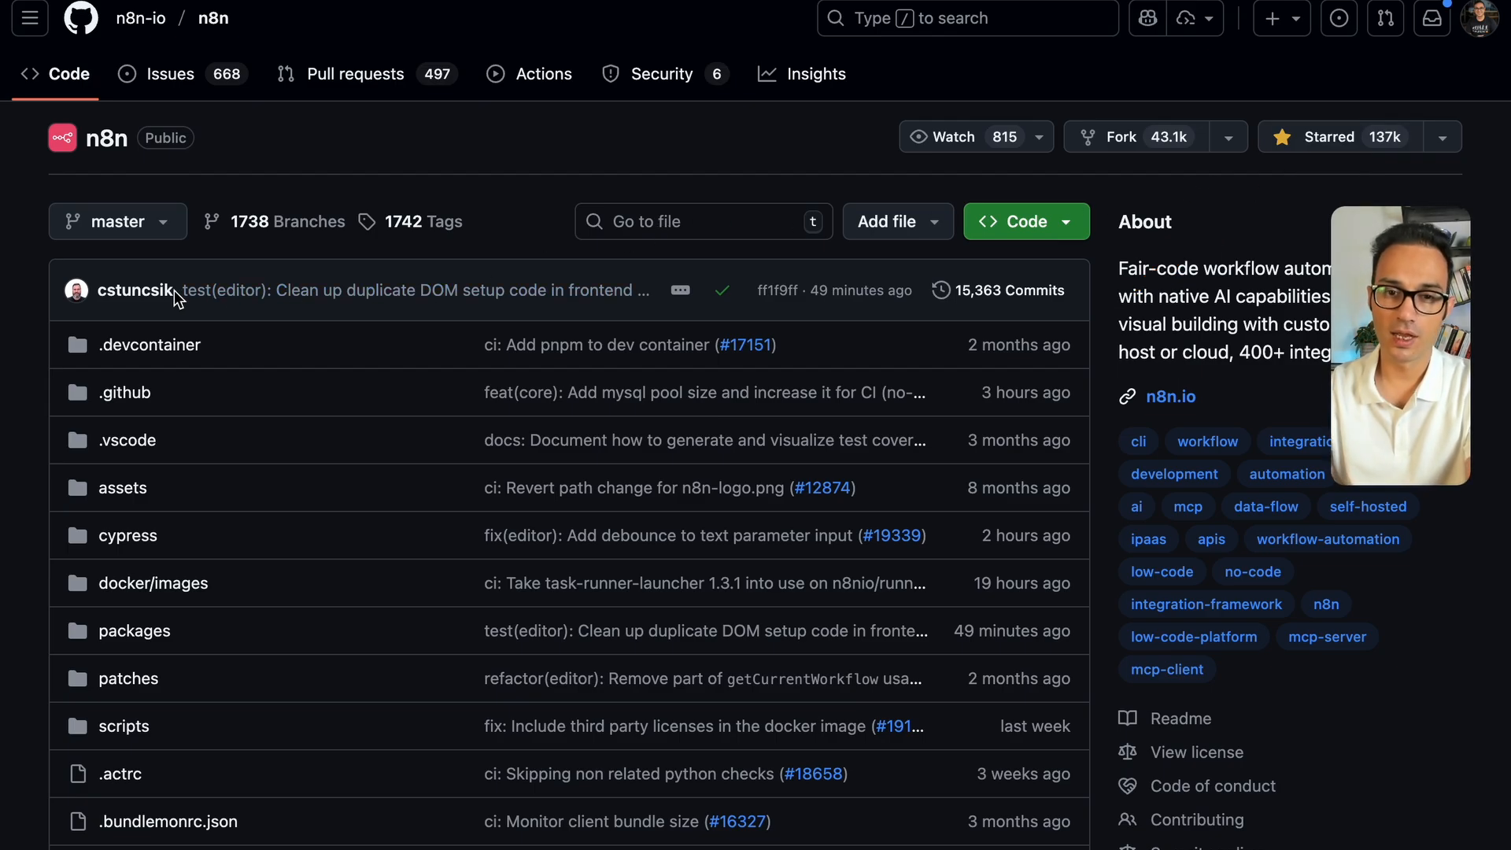
key(super+t)
text(github typ)
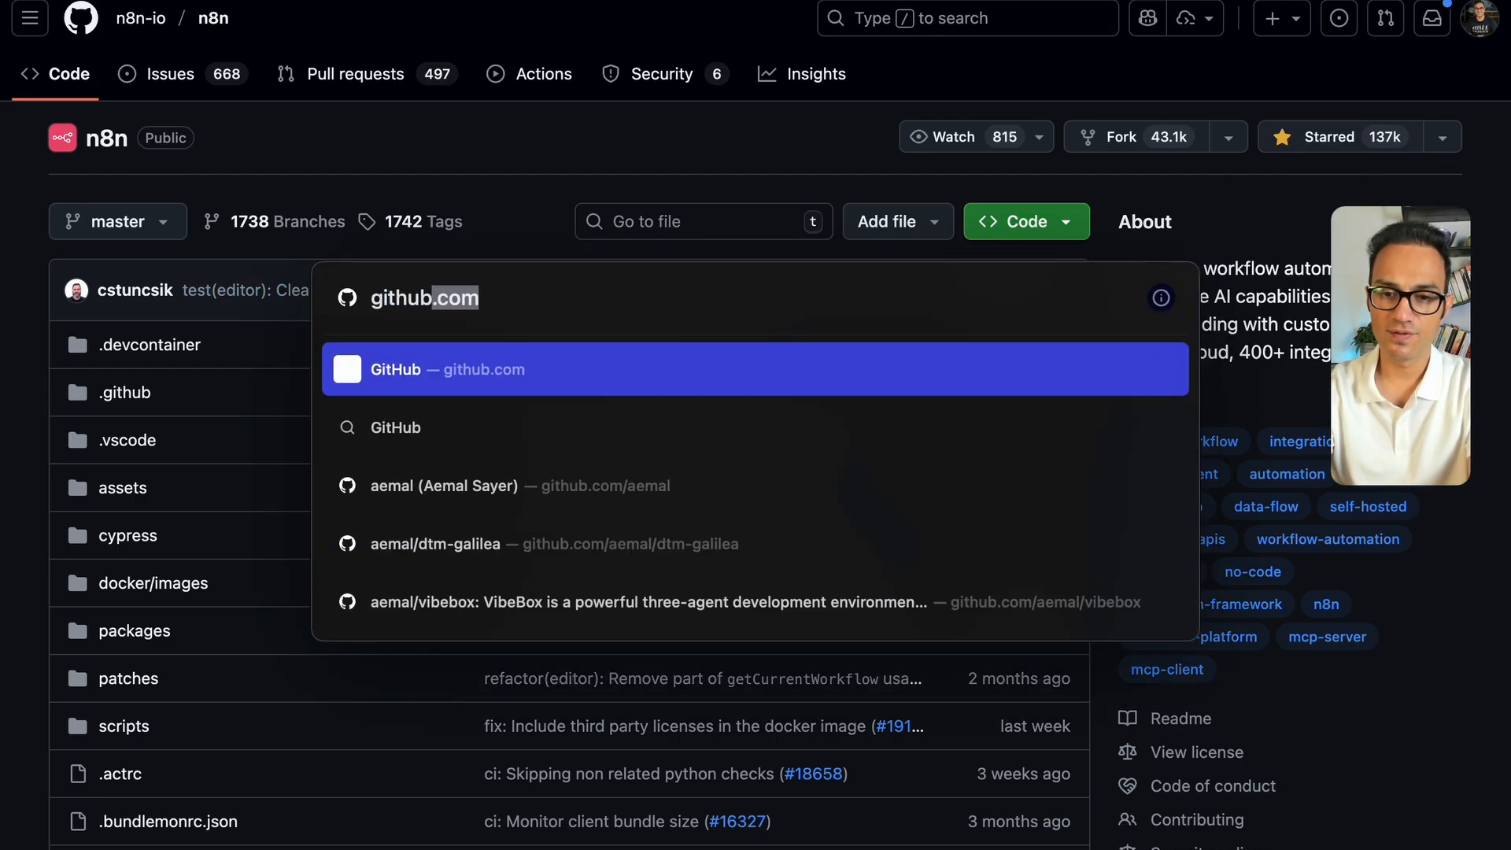
text(escript)
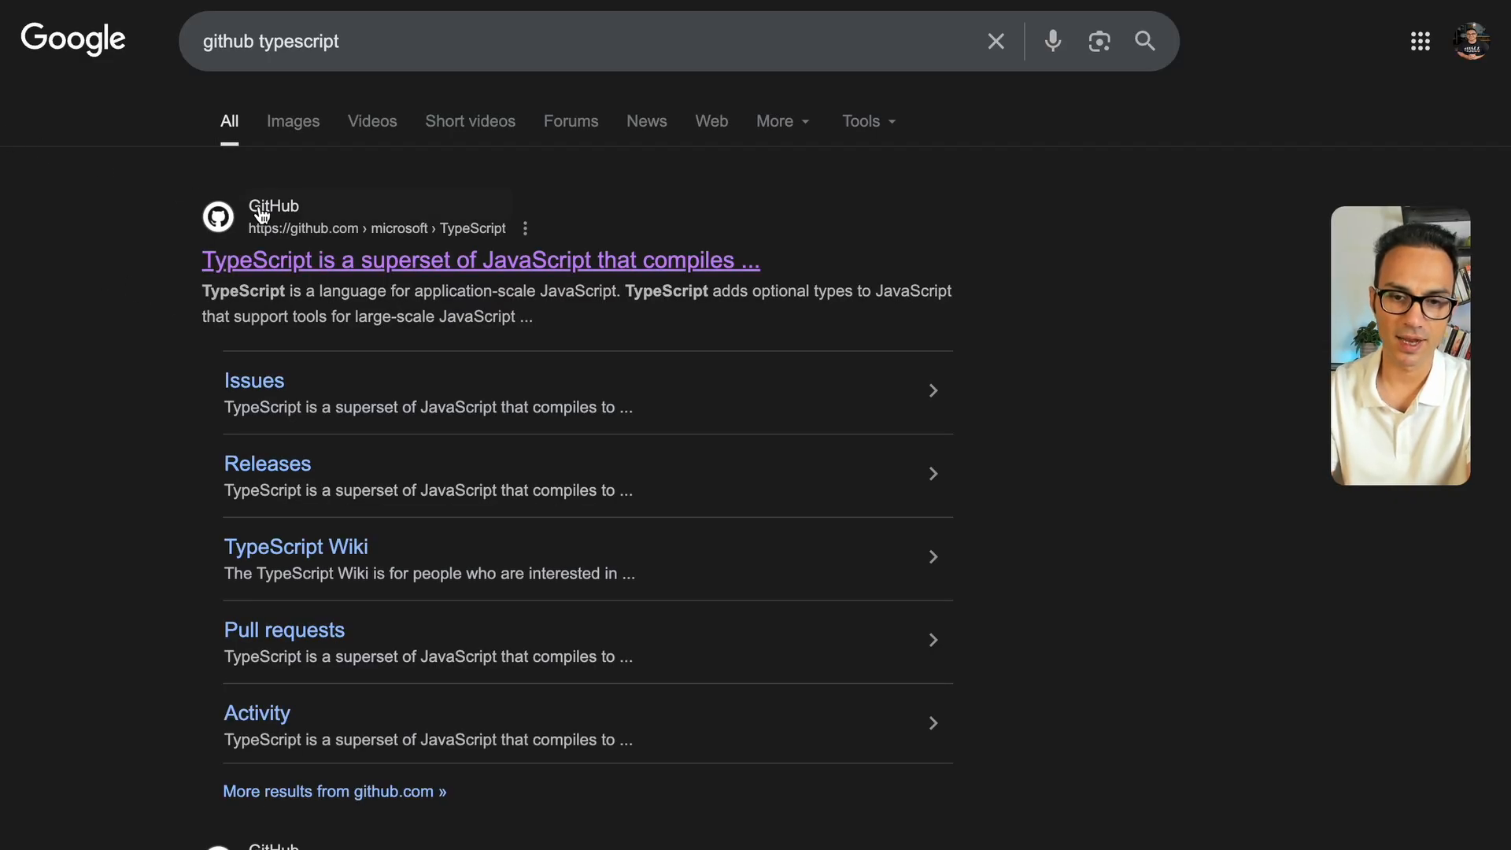
click(283, 267)
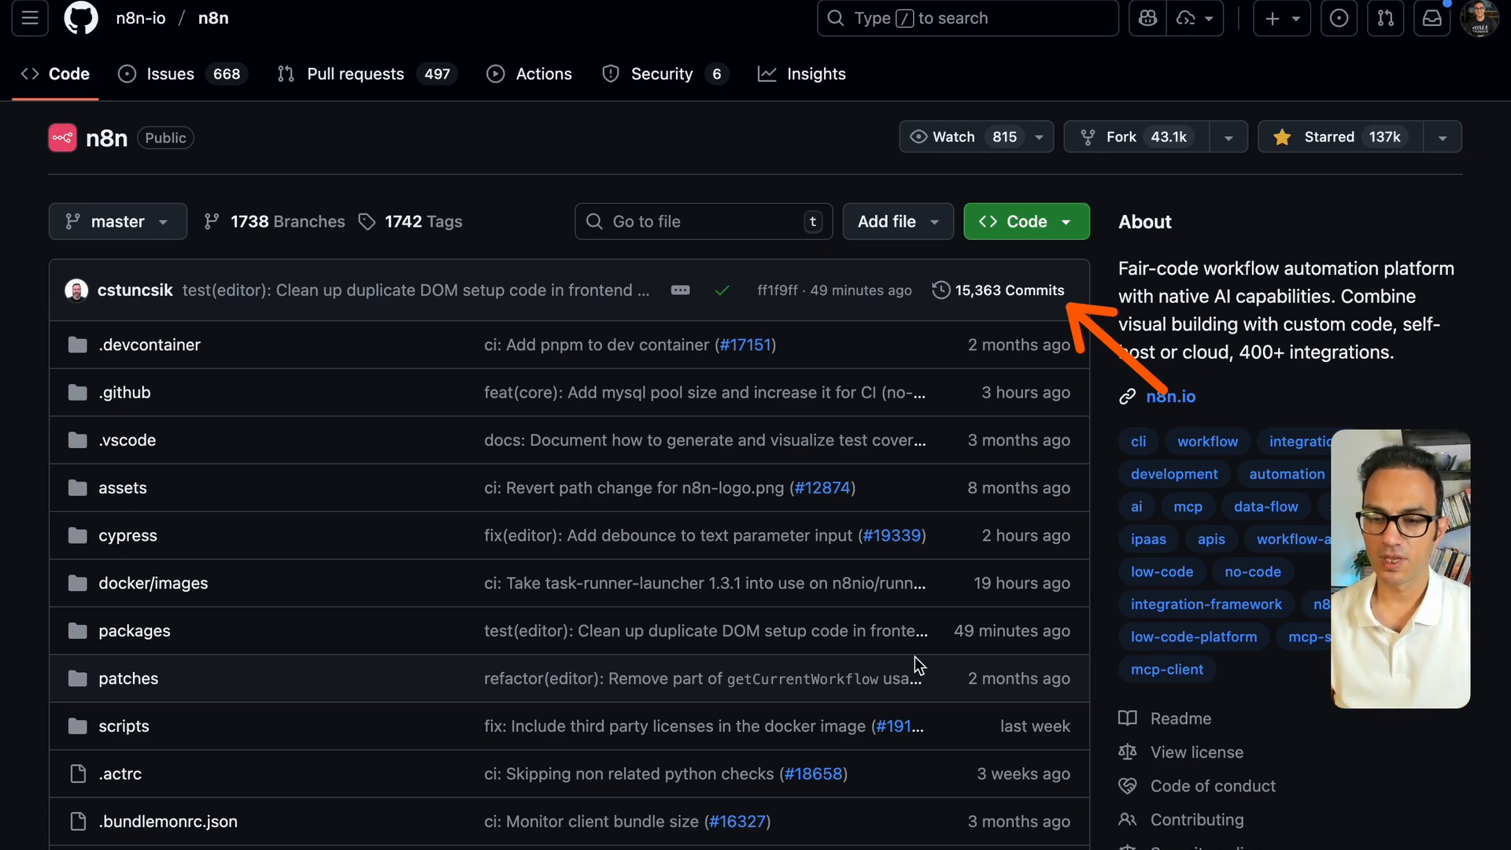
Examine the Contributors insights of the n8n repository, including the Commits over time date range, and return to its code
click(818, 76)
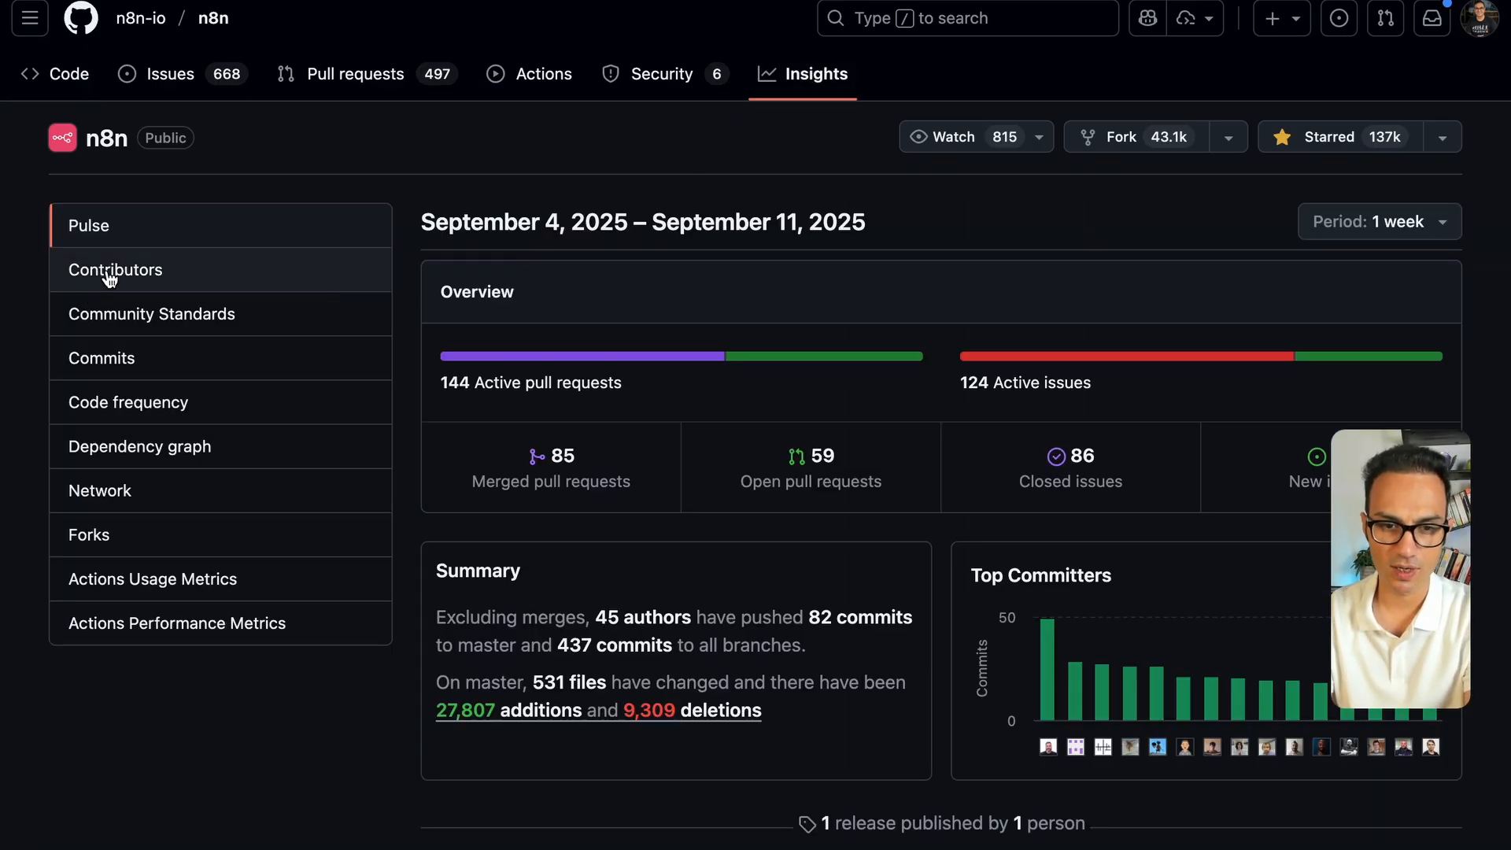
click(109, 275)
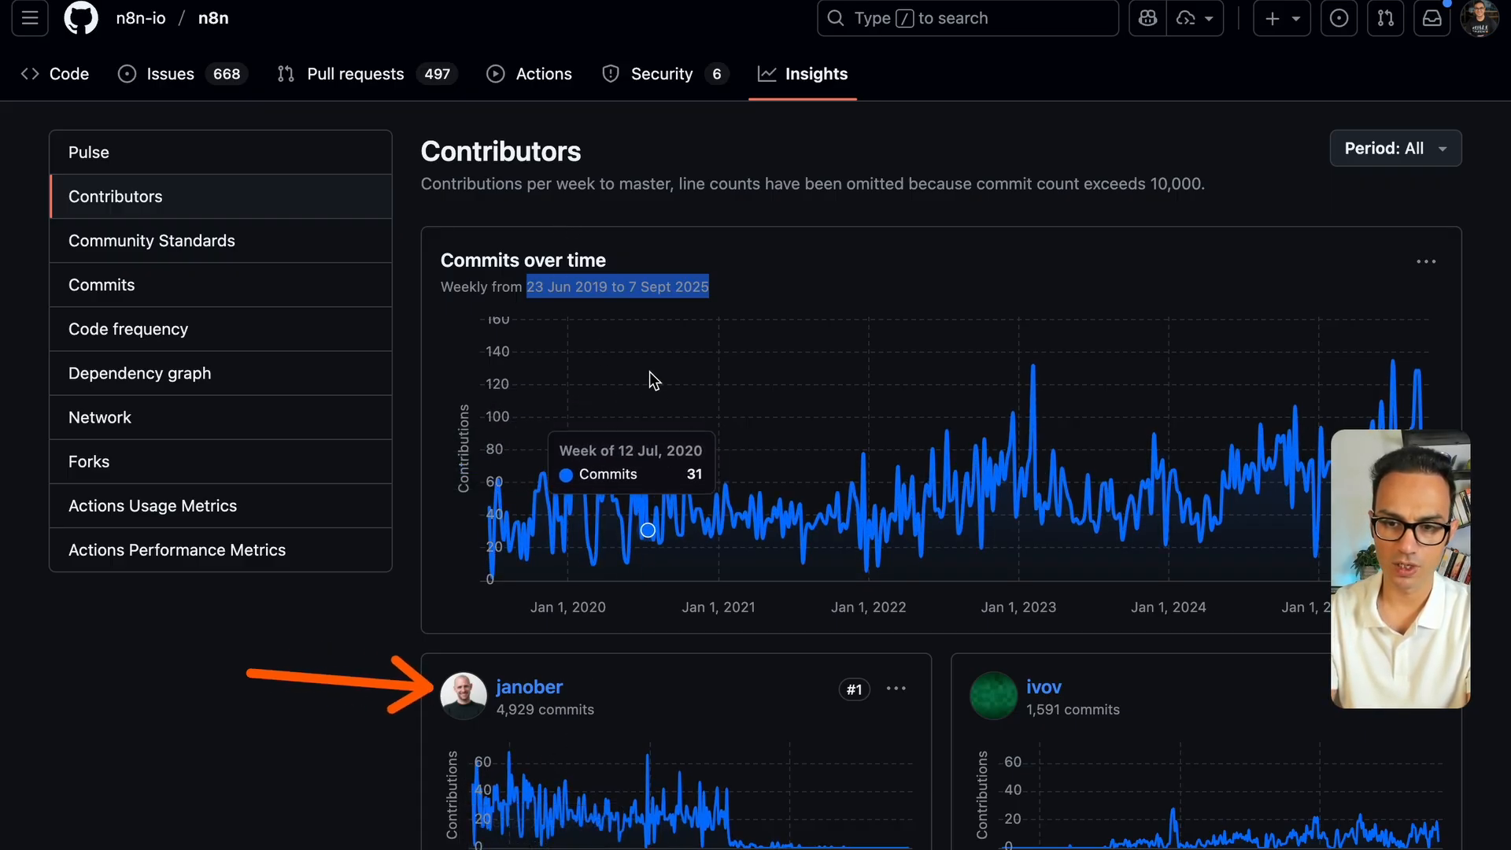
click(637, 296)
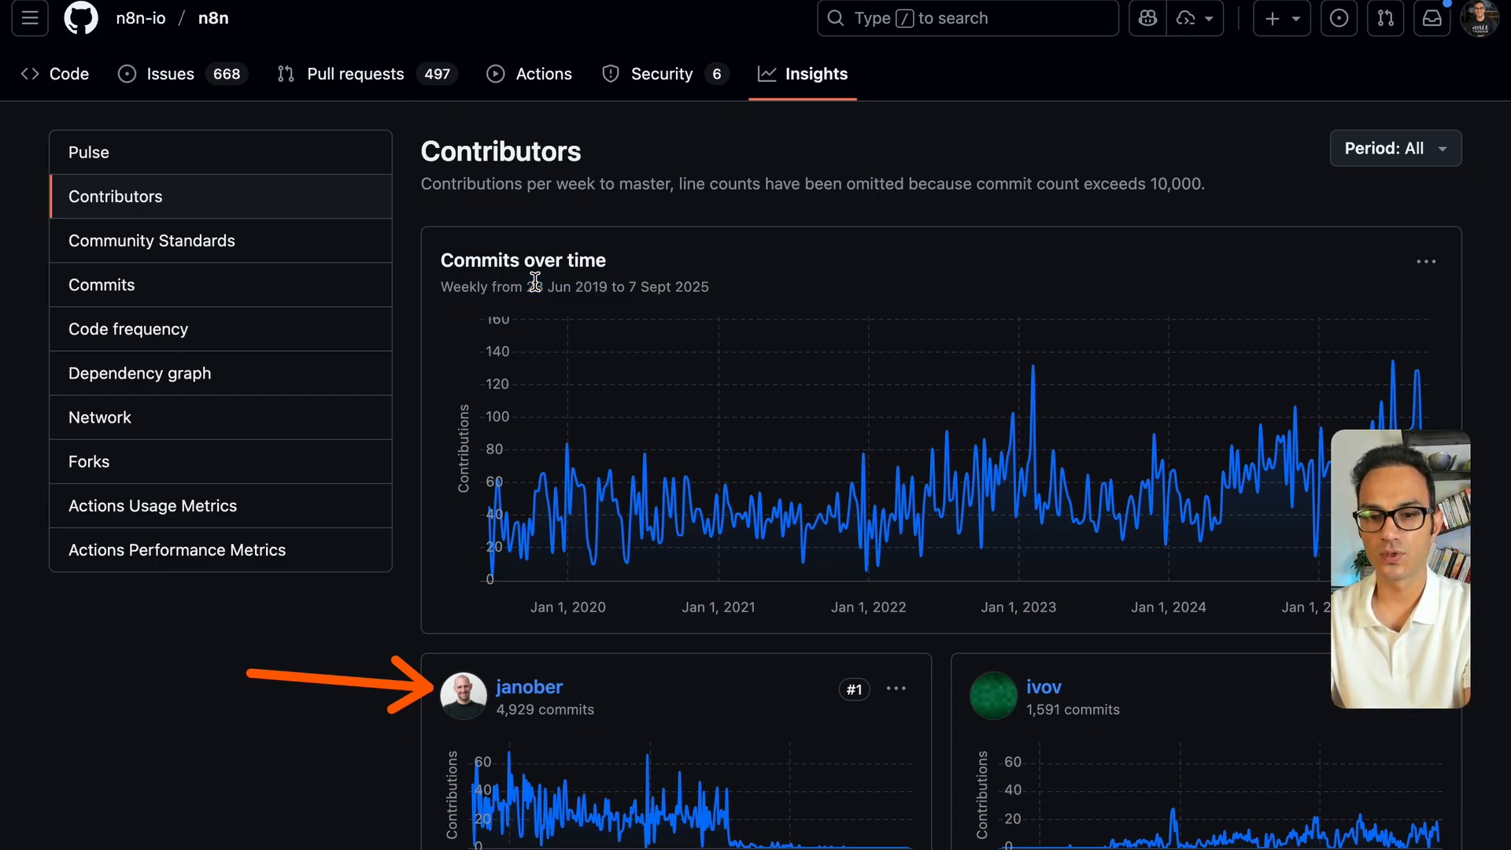
click(59, 82)
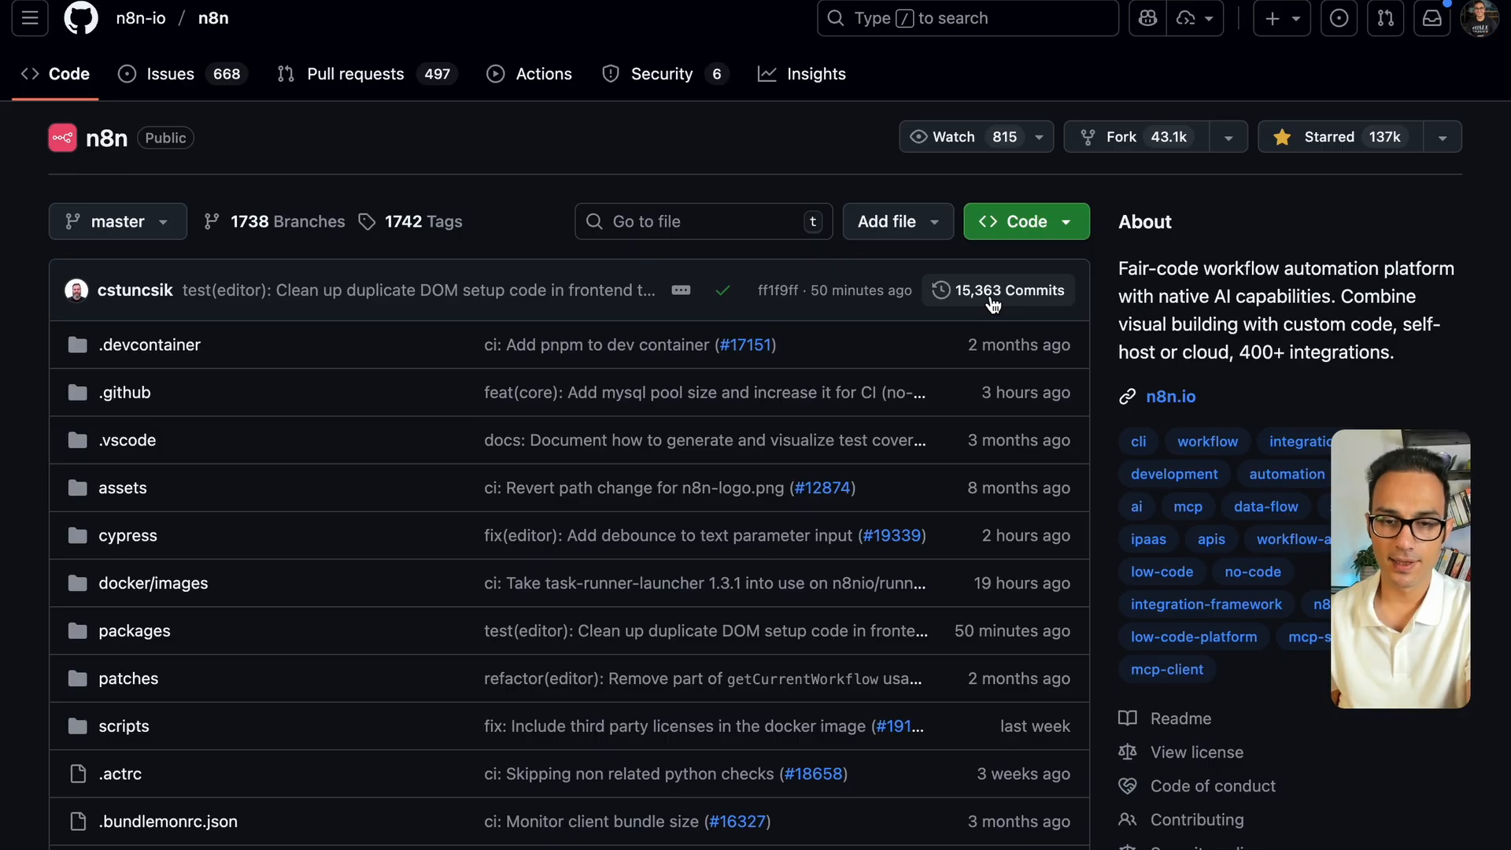
View the n8n repository's pull requests list and its issues list
click(349, 91)
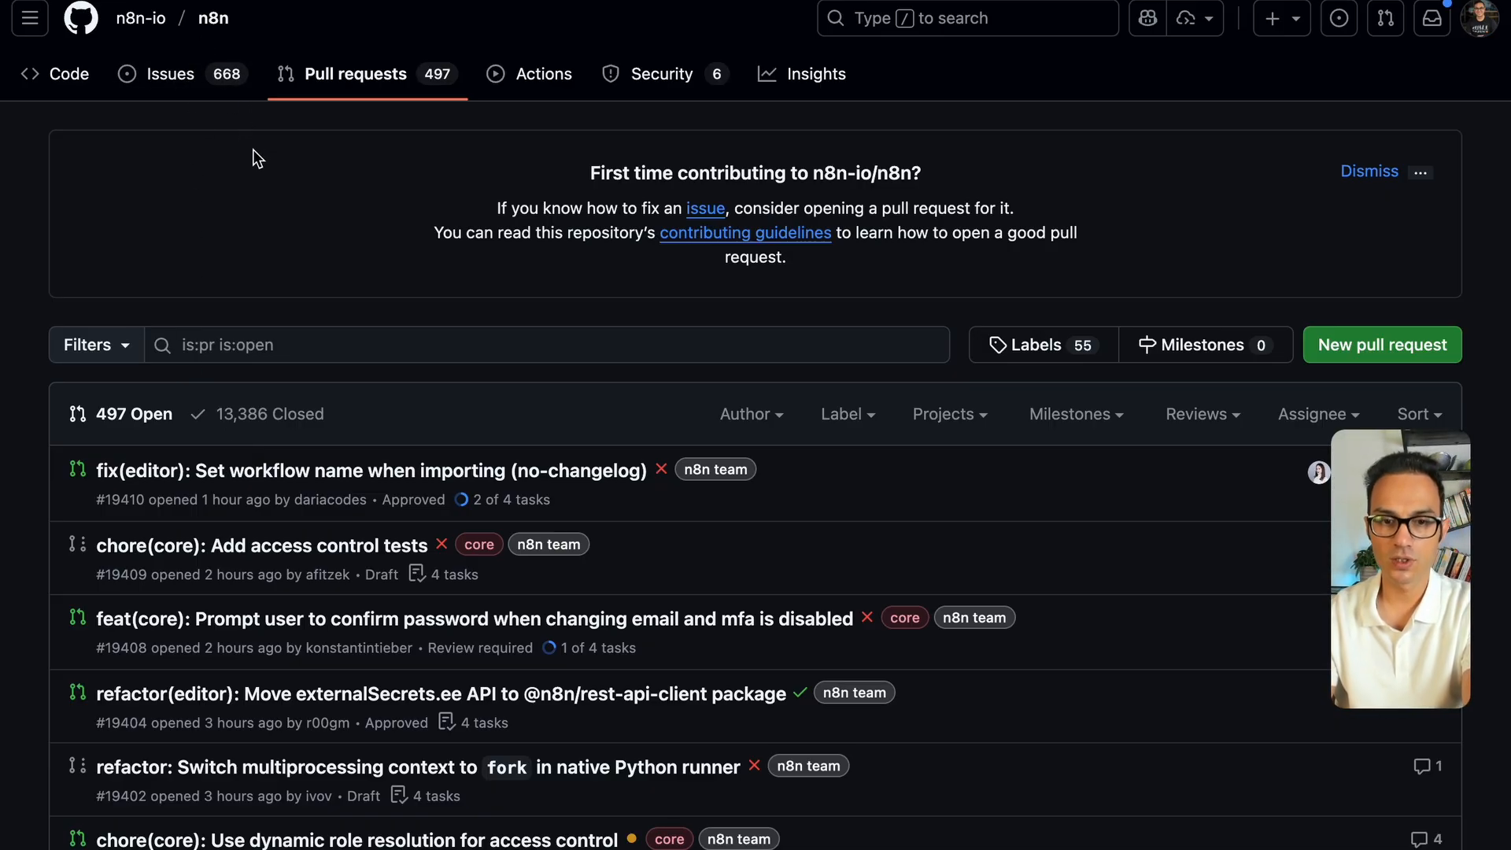
click(181, 81)
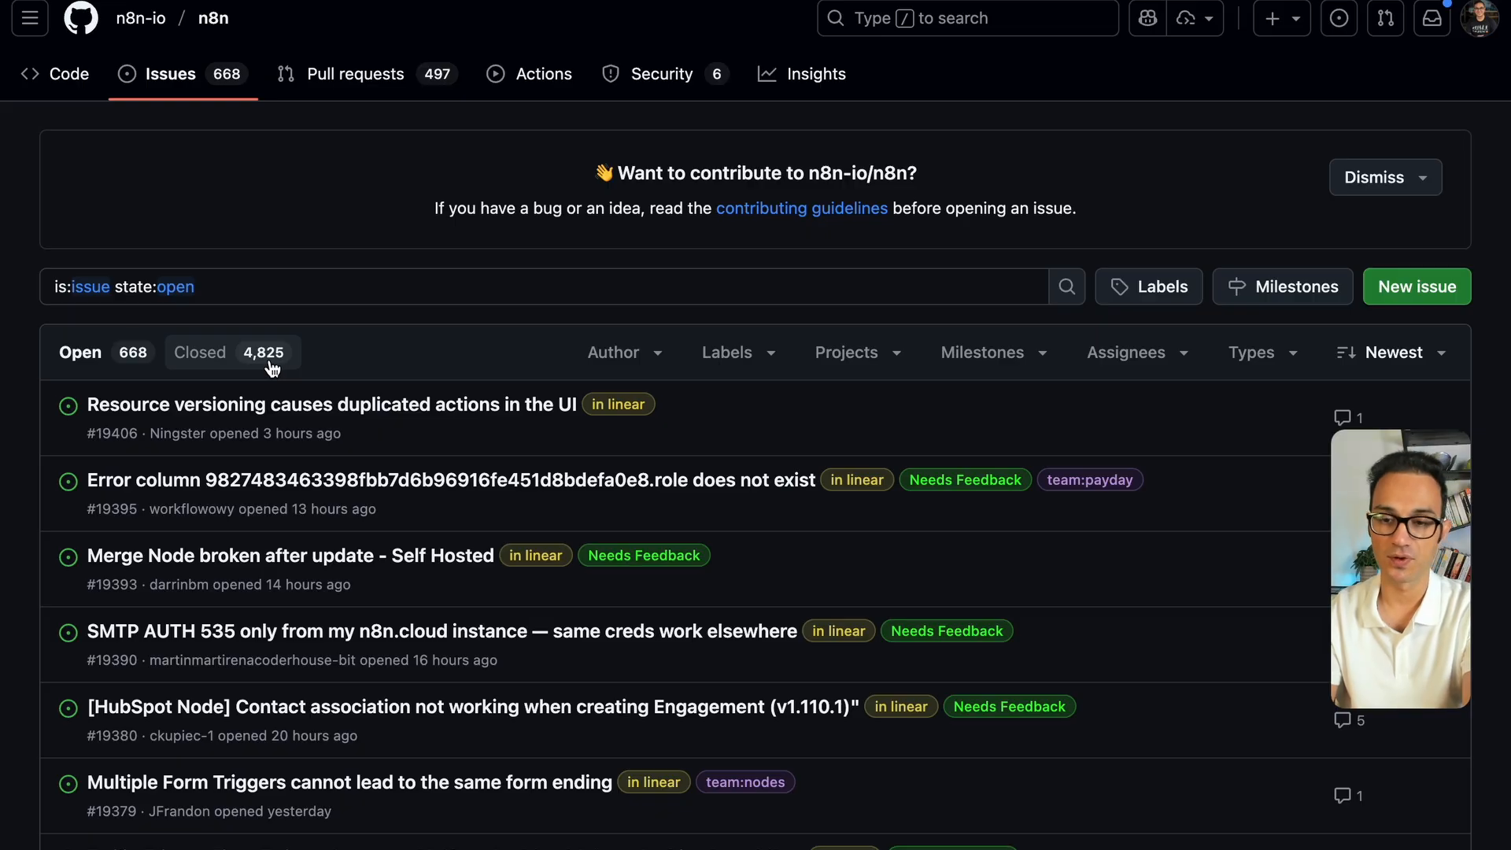
Switch to the open browser tab showing the n8n website's home page
key(super+t)
key(Down)
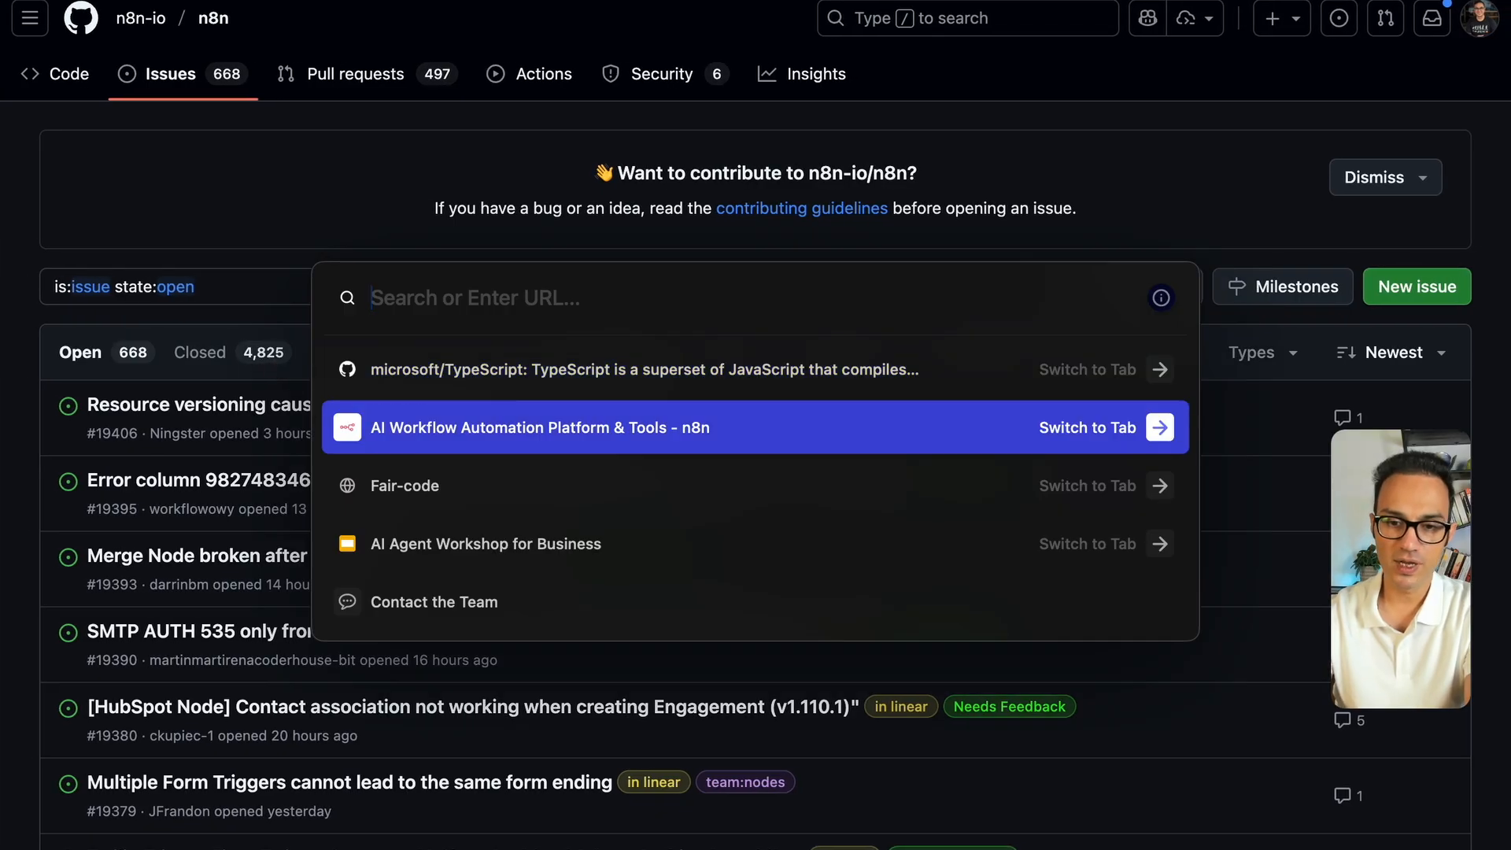
key(Return)
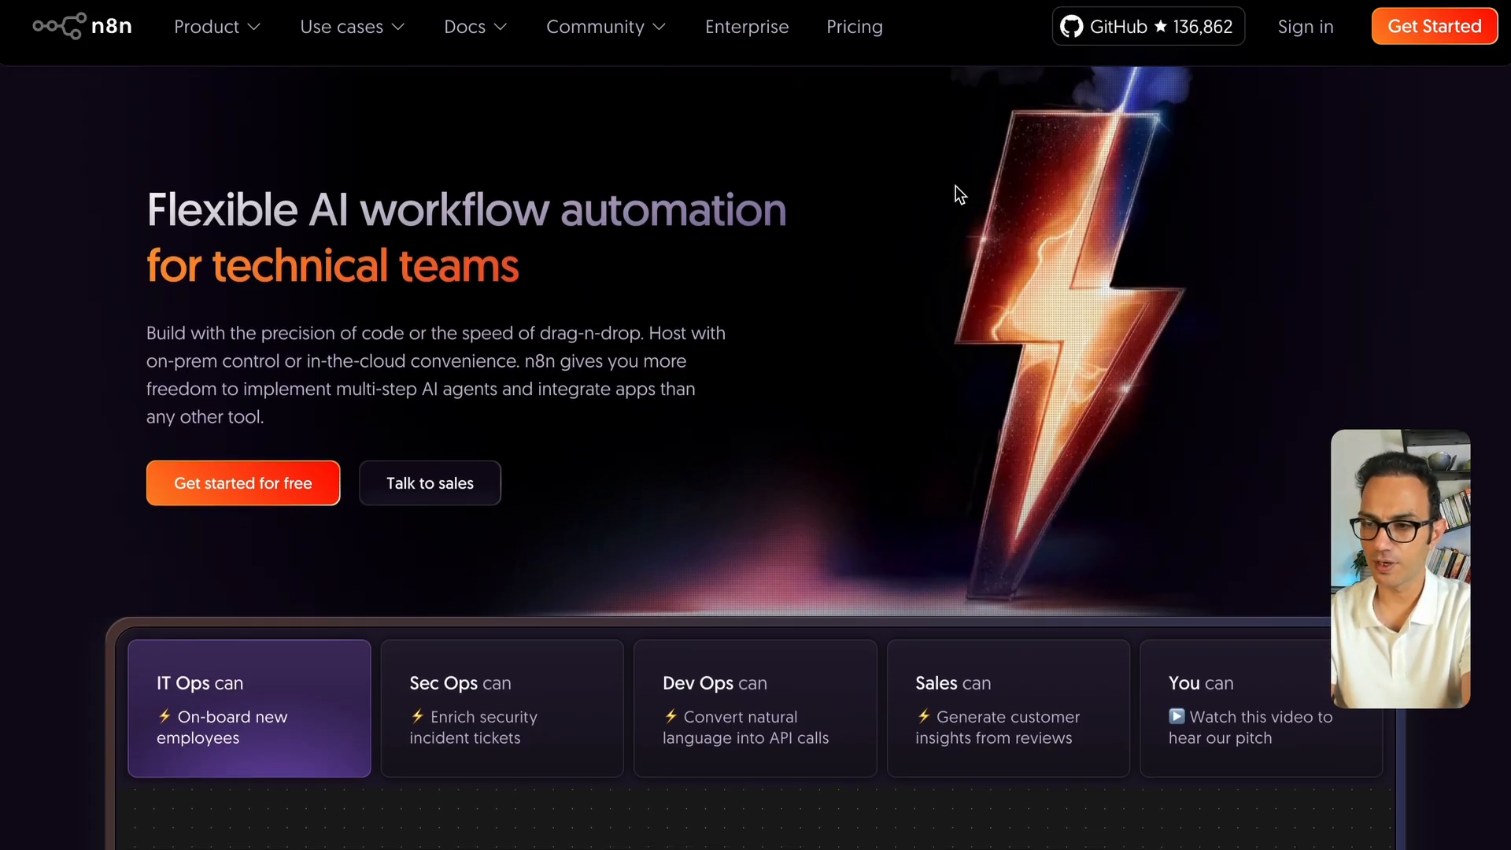
Sign in to the n8n account, open its cloud instance and look through the workflows on the overview
click(1302, 28)
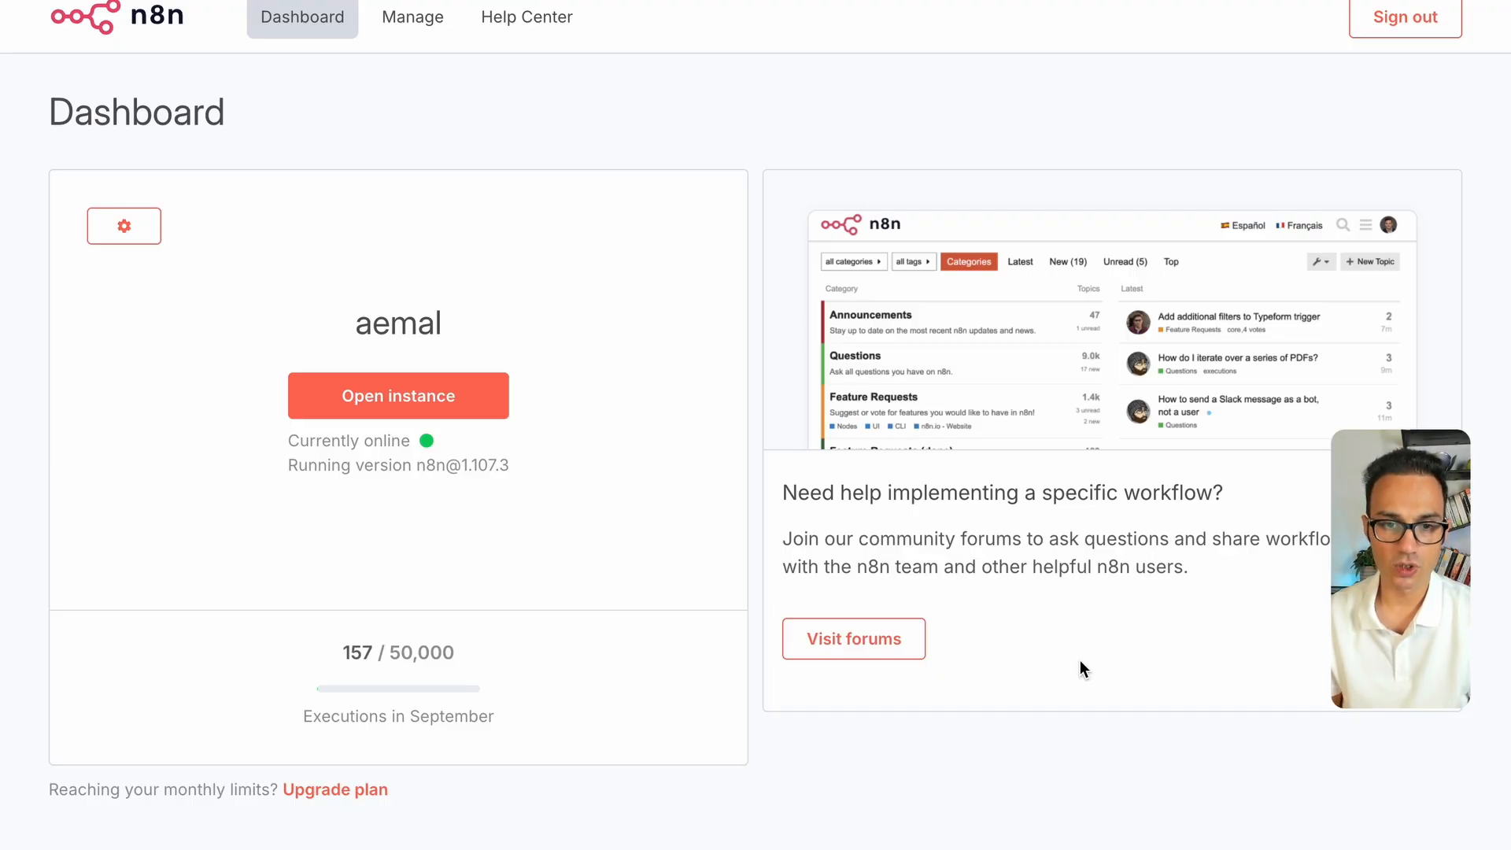
click(358, 407)
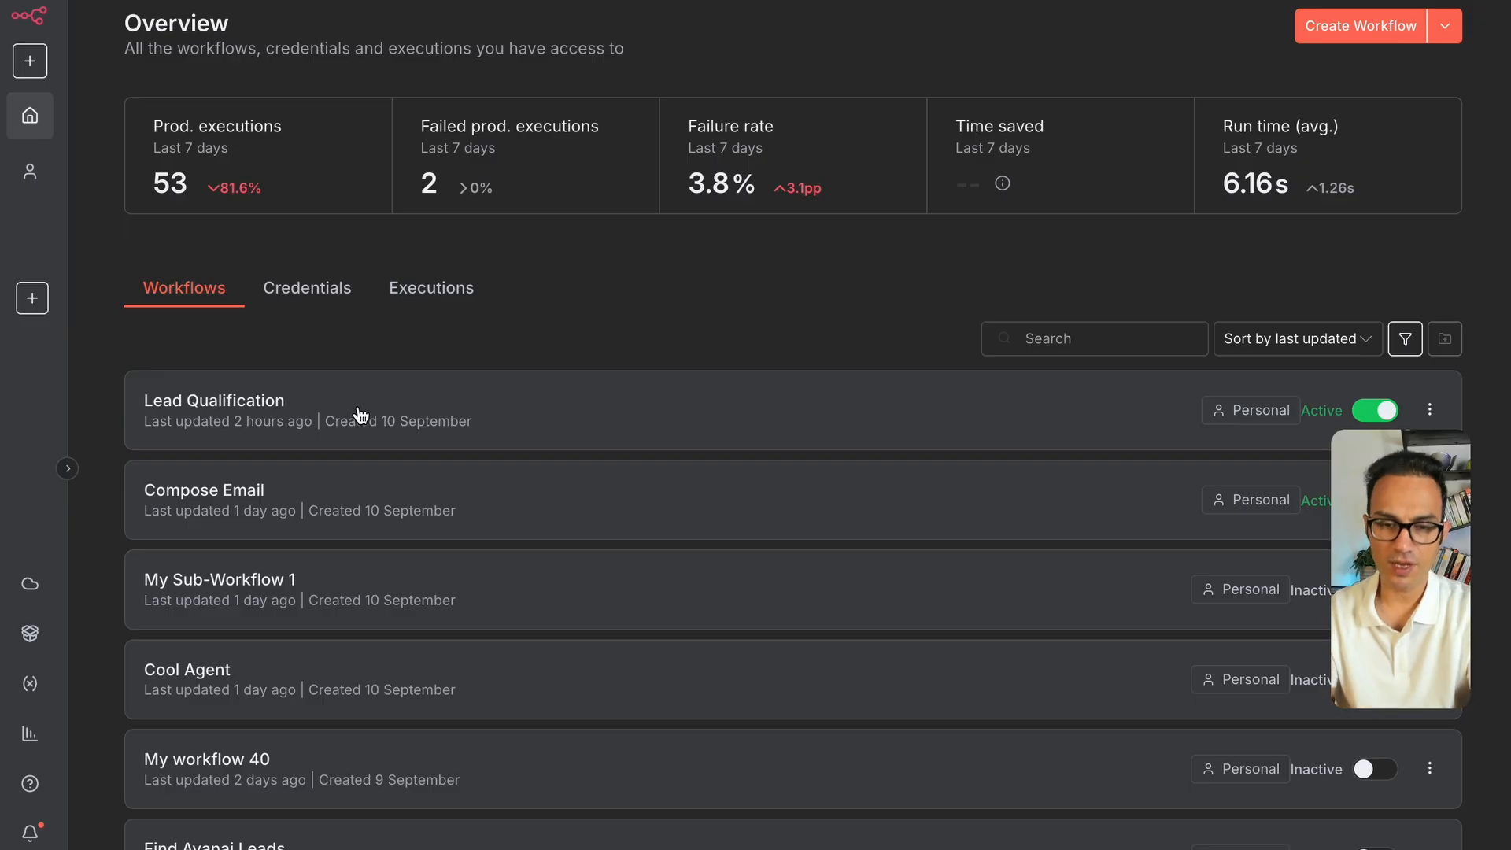
scroll(322, 632, down, 10)
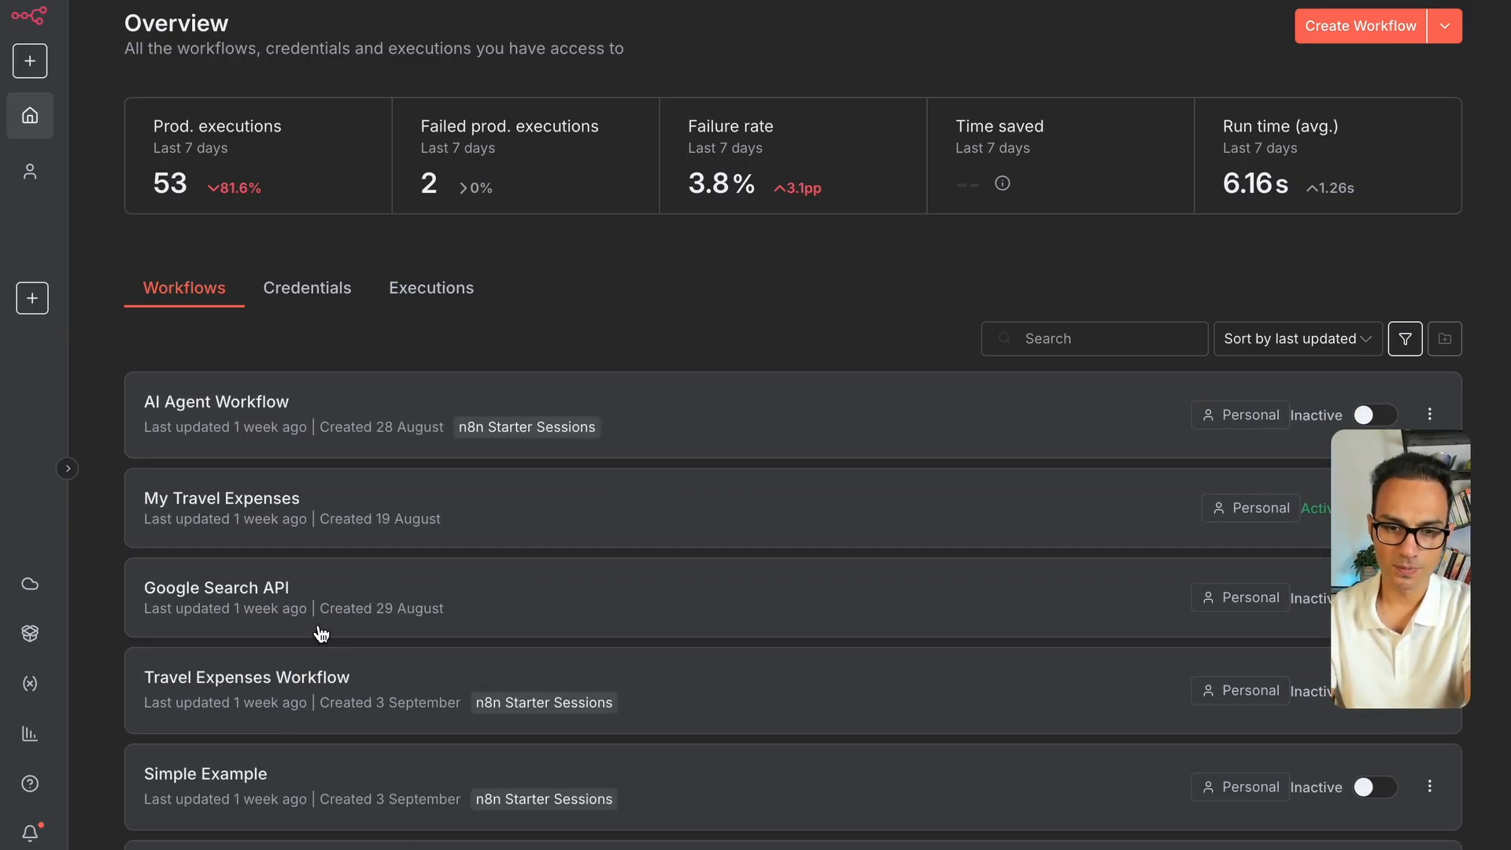
scroll(318, 626, up, 10)
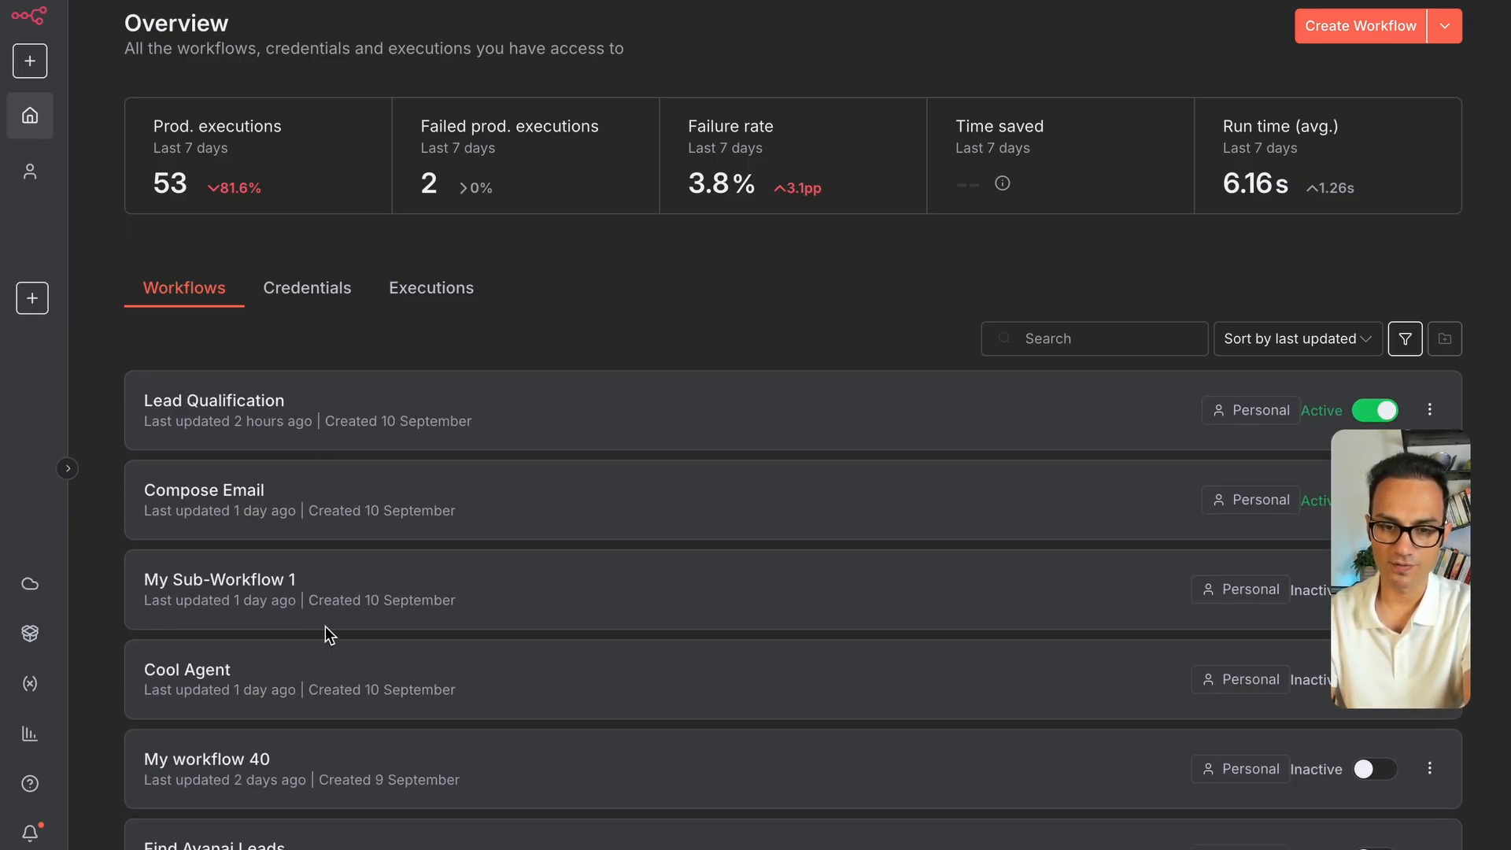
Open the n8n templates library and remove the IT Ops filter from the template search
click(67, 467)
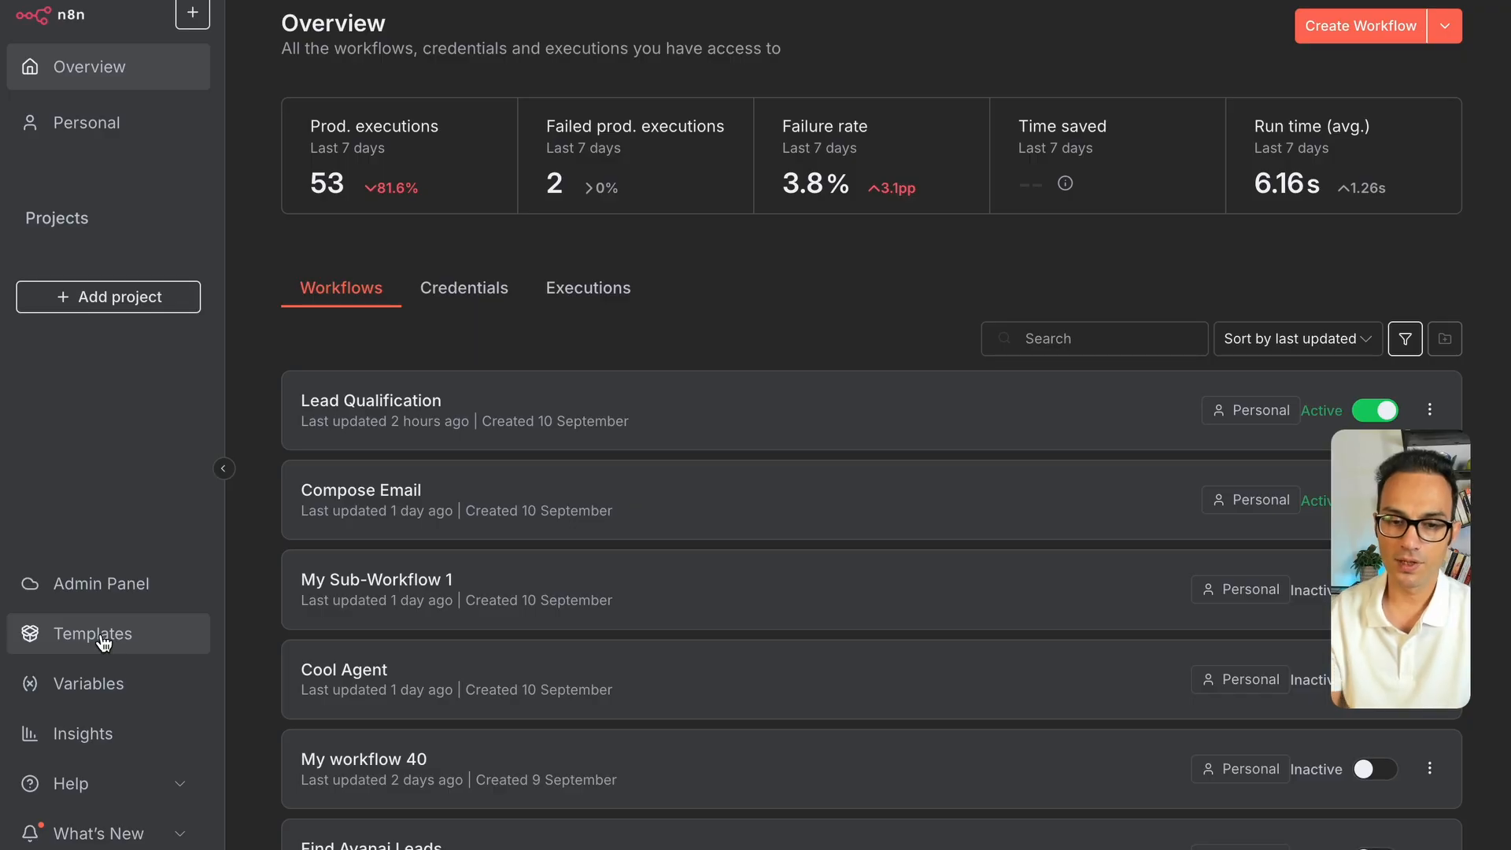
click(130, 642)
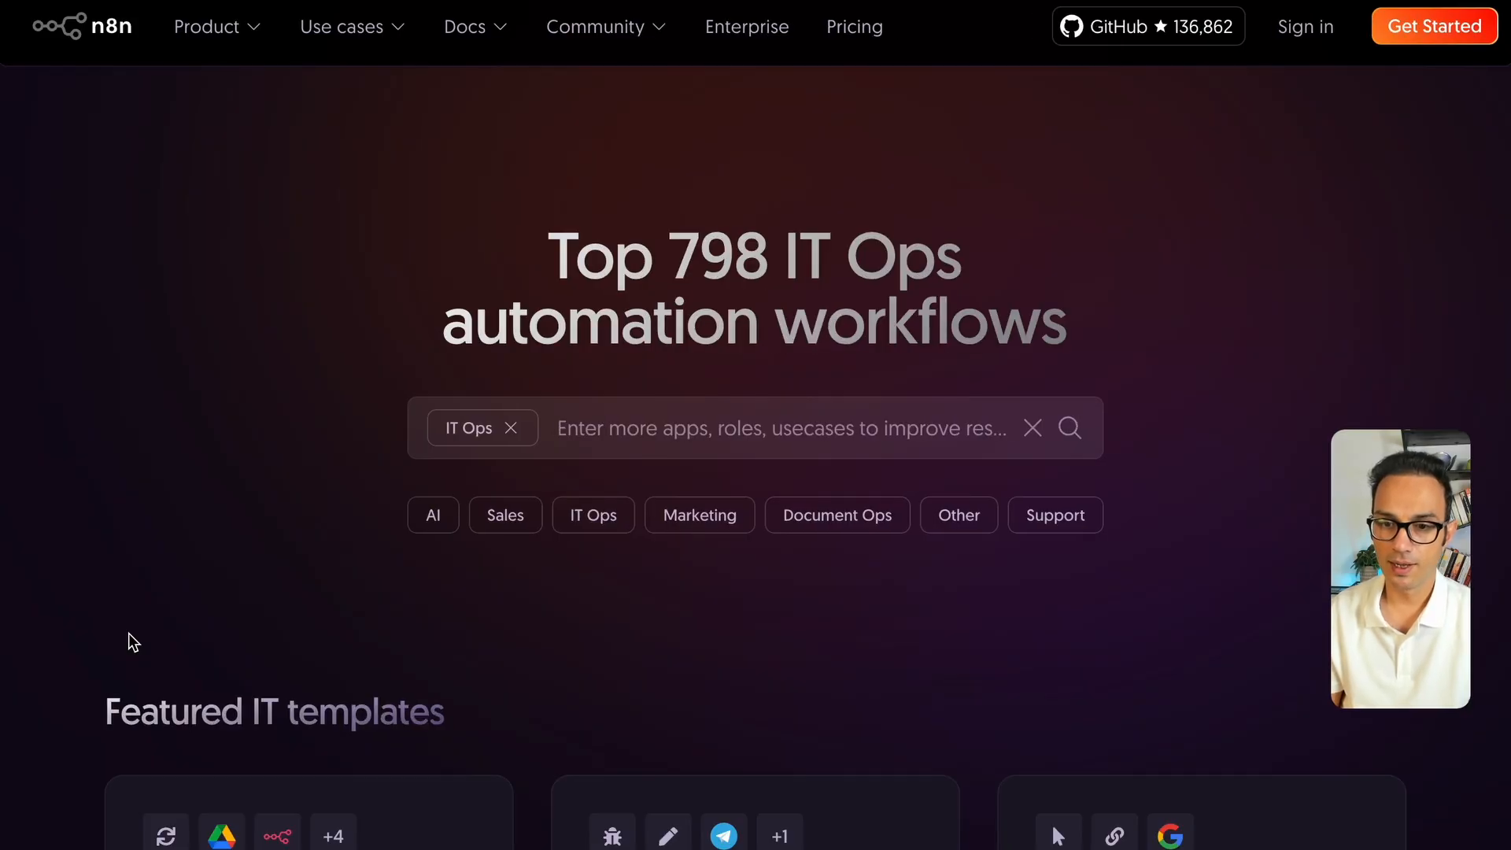
click(511, 427)
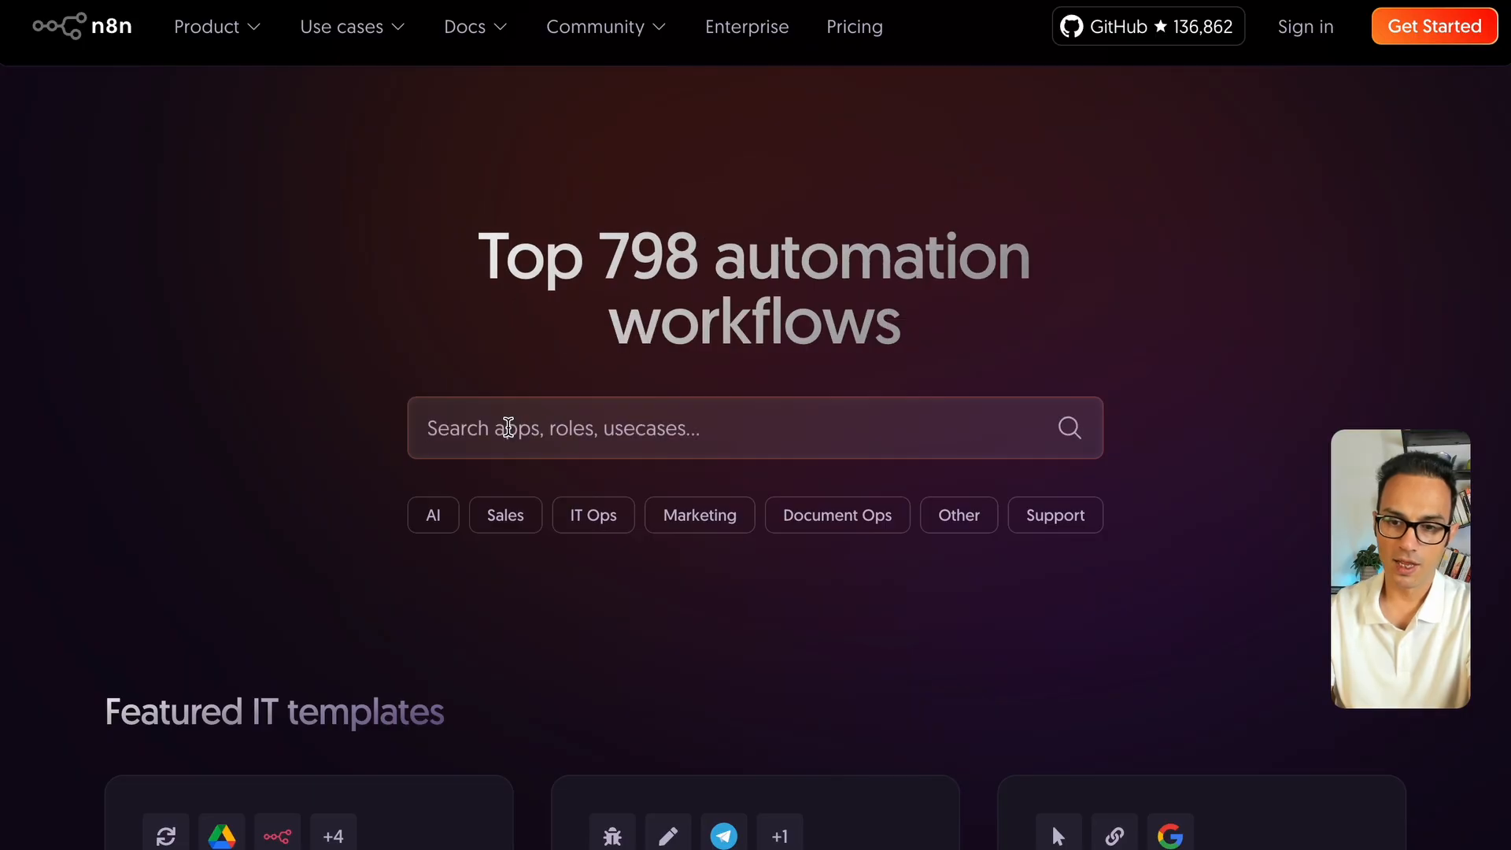
drag(523, 244, 667, 248)
click(505, 249)
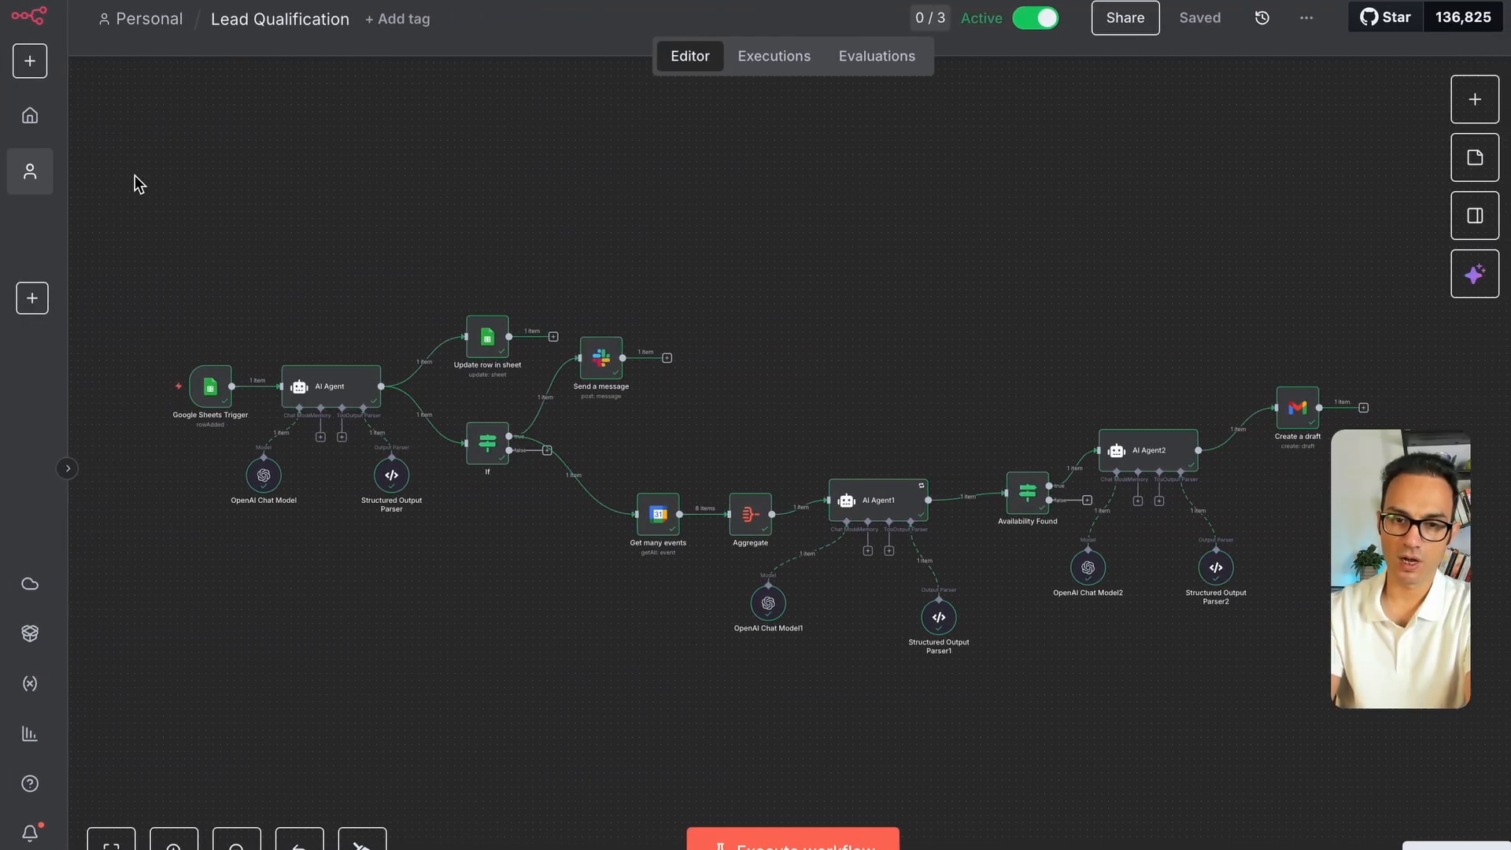
Look over all nodes of the Lead Qualification workflow and download the workflow
drag(177, 175, 1458, 737)
click(865, 677)
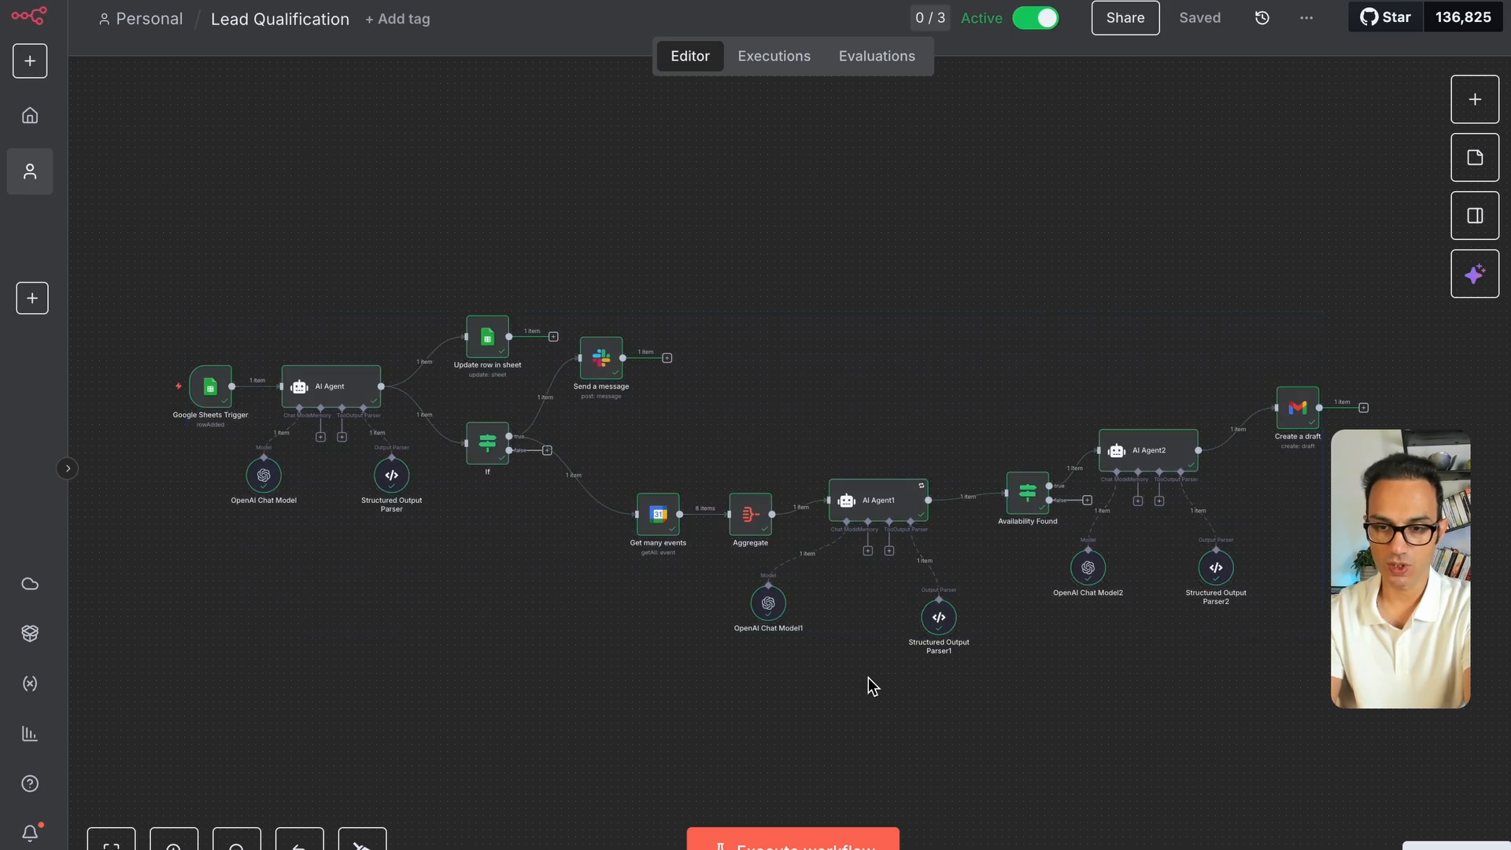
click(1307, 17)
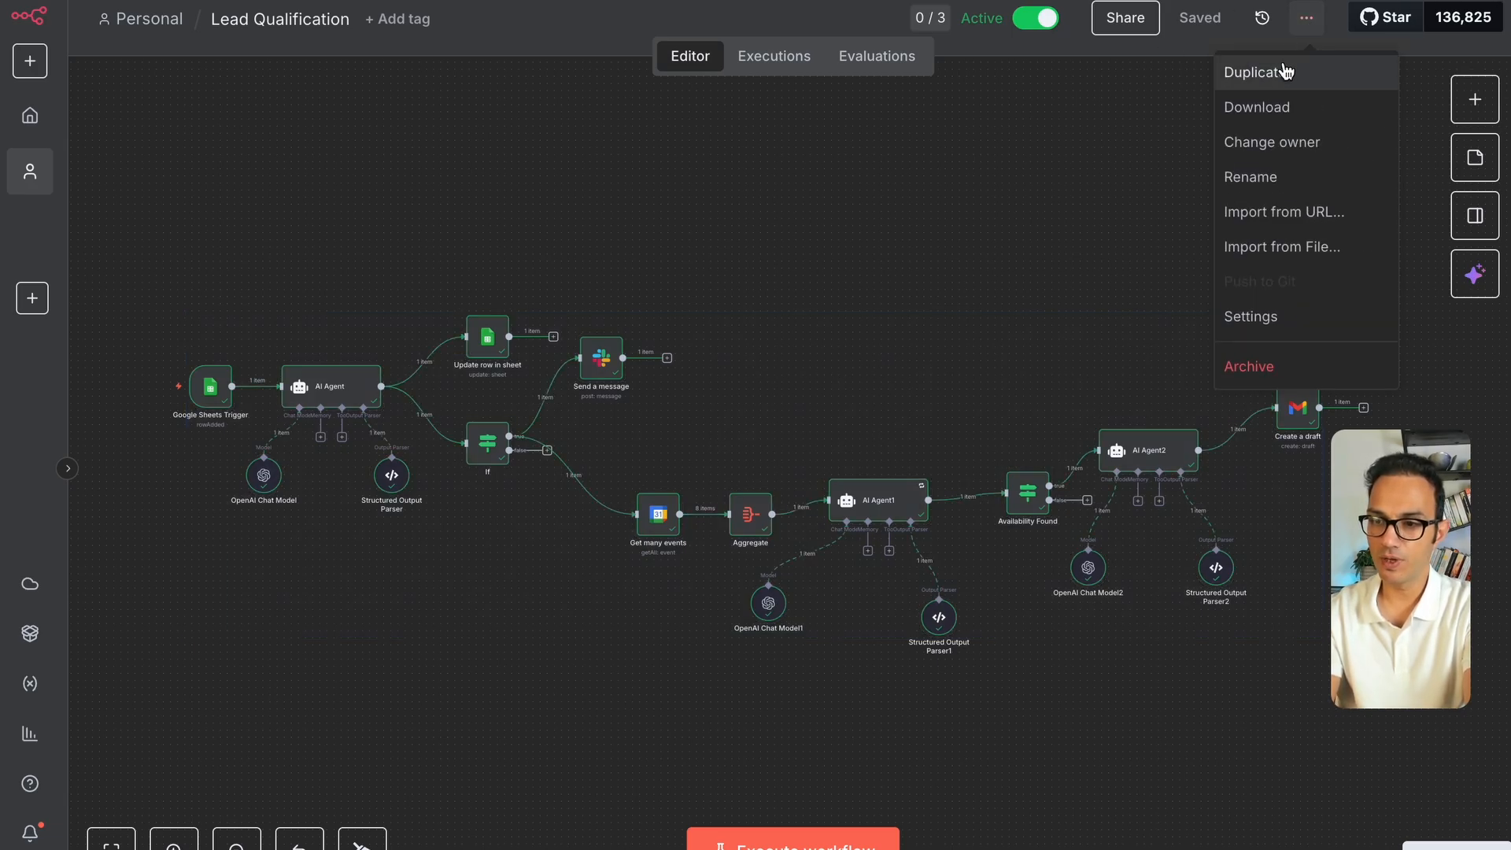
click(1259, 109)
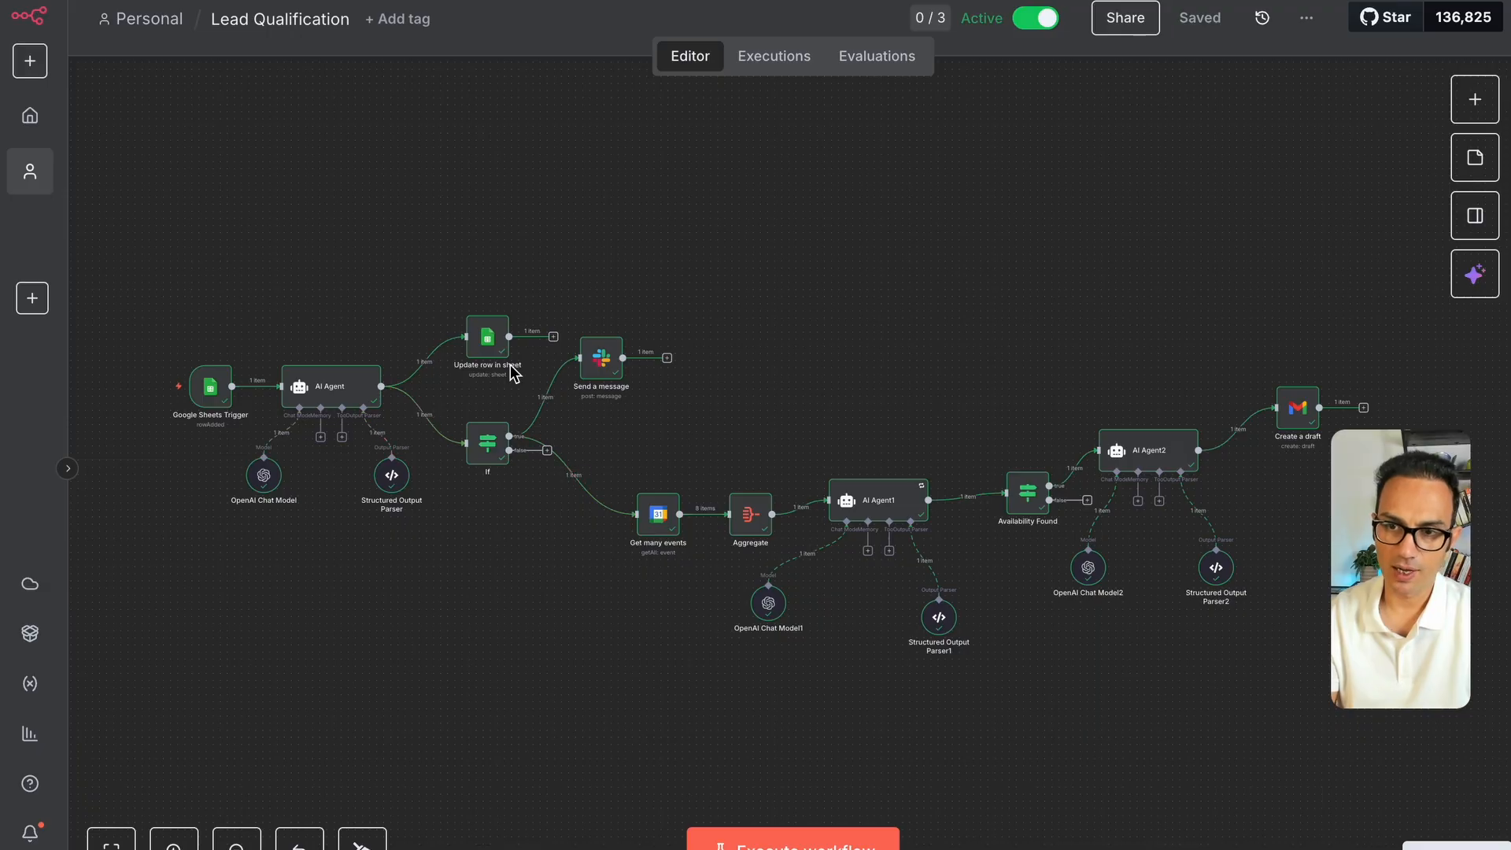
Switch back to the browser window with the n8n templates page and view its trending AI templates
key(ctrl+Left)
key(ctrl+Left)
key(ctrl+Left)
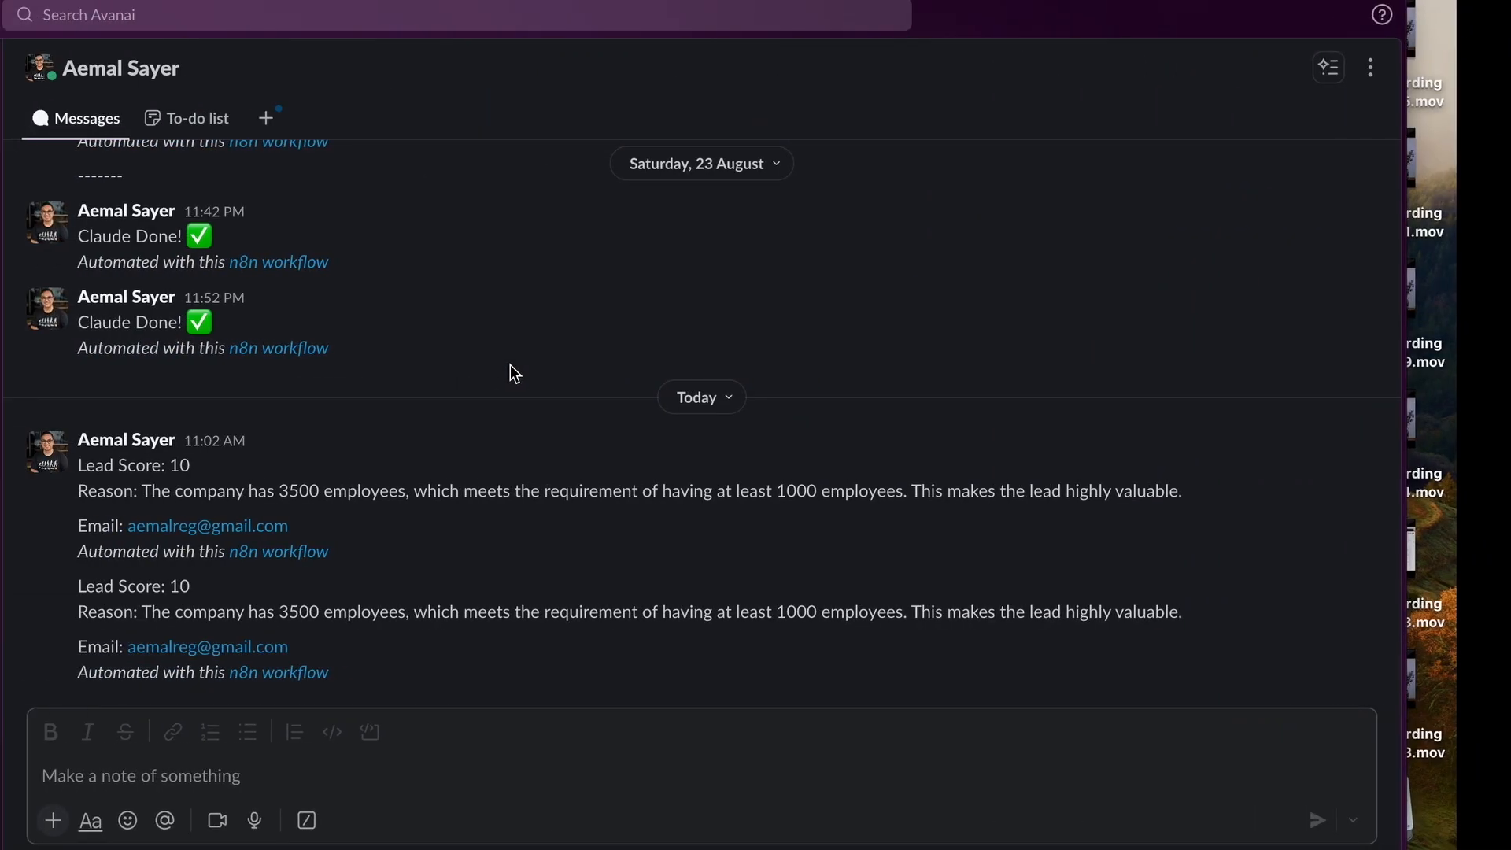
key(ctrl+Right)
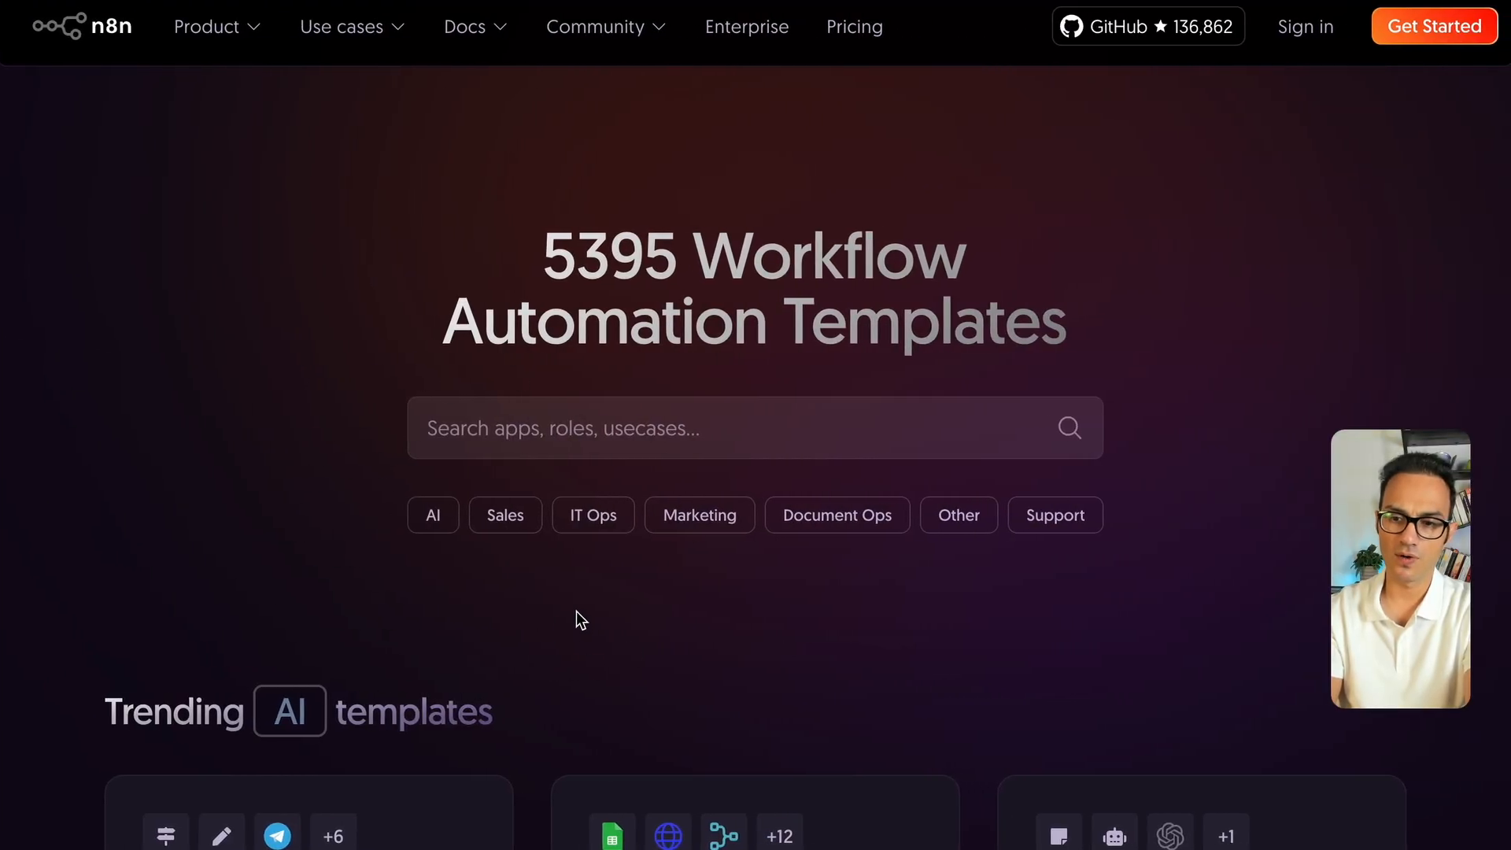
scroll(779, 620, down, 5)
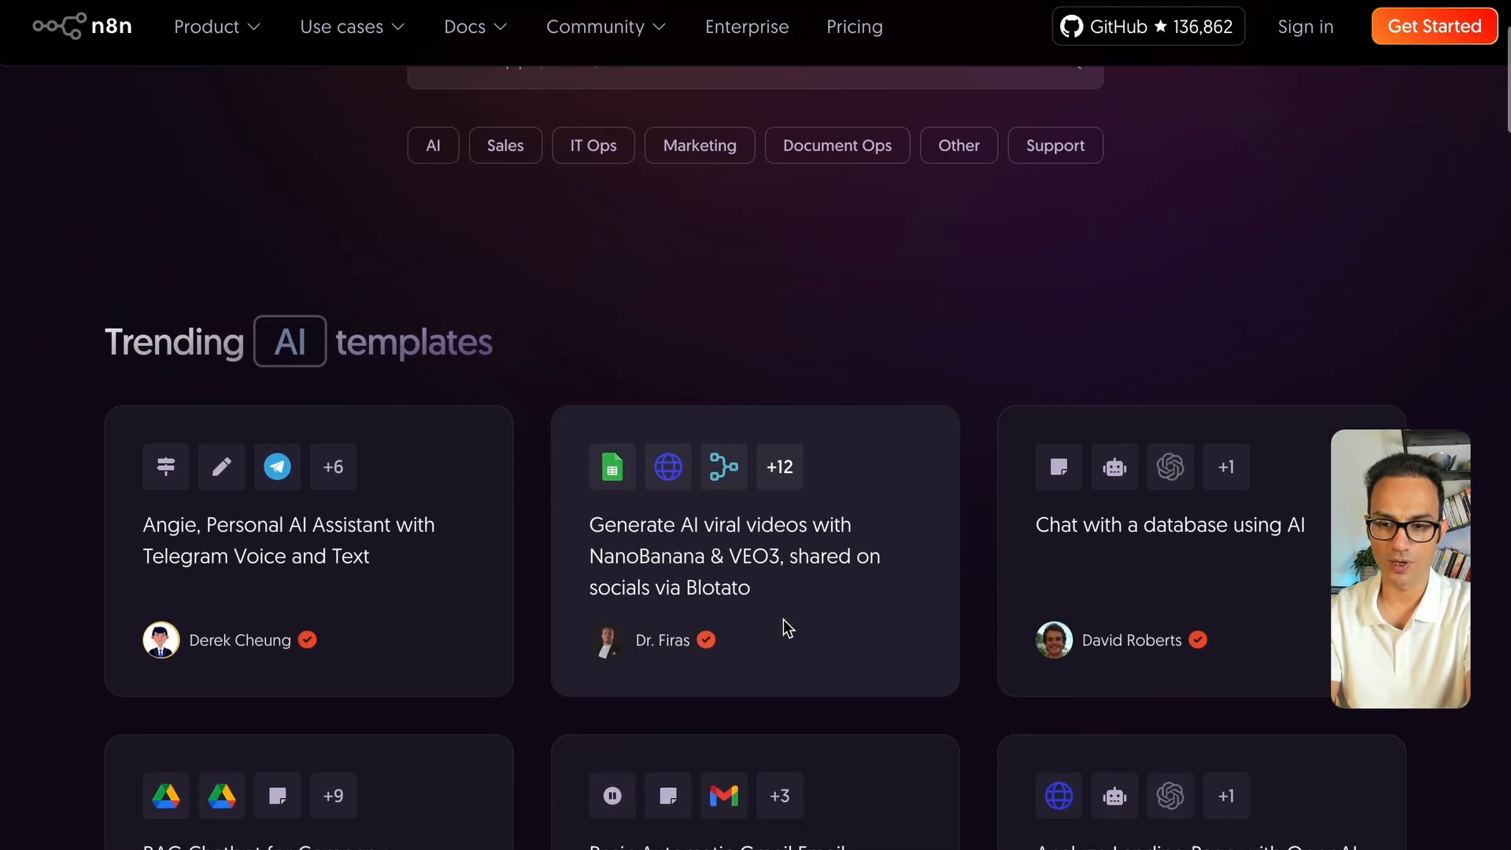
scroll(600, 242, up, 5)
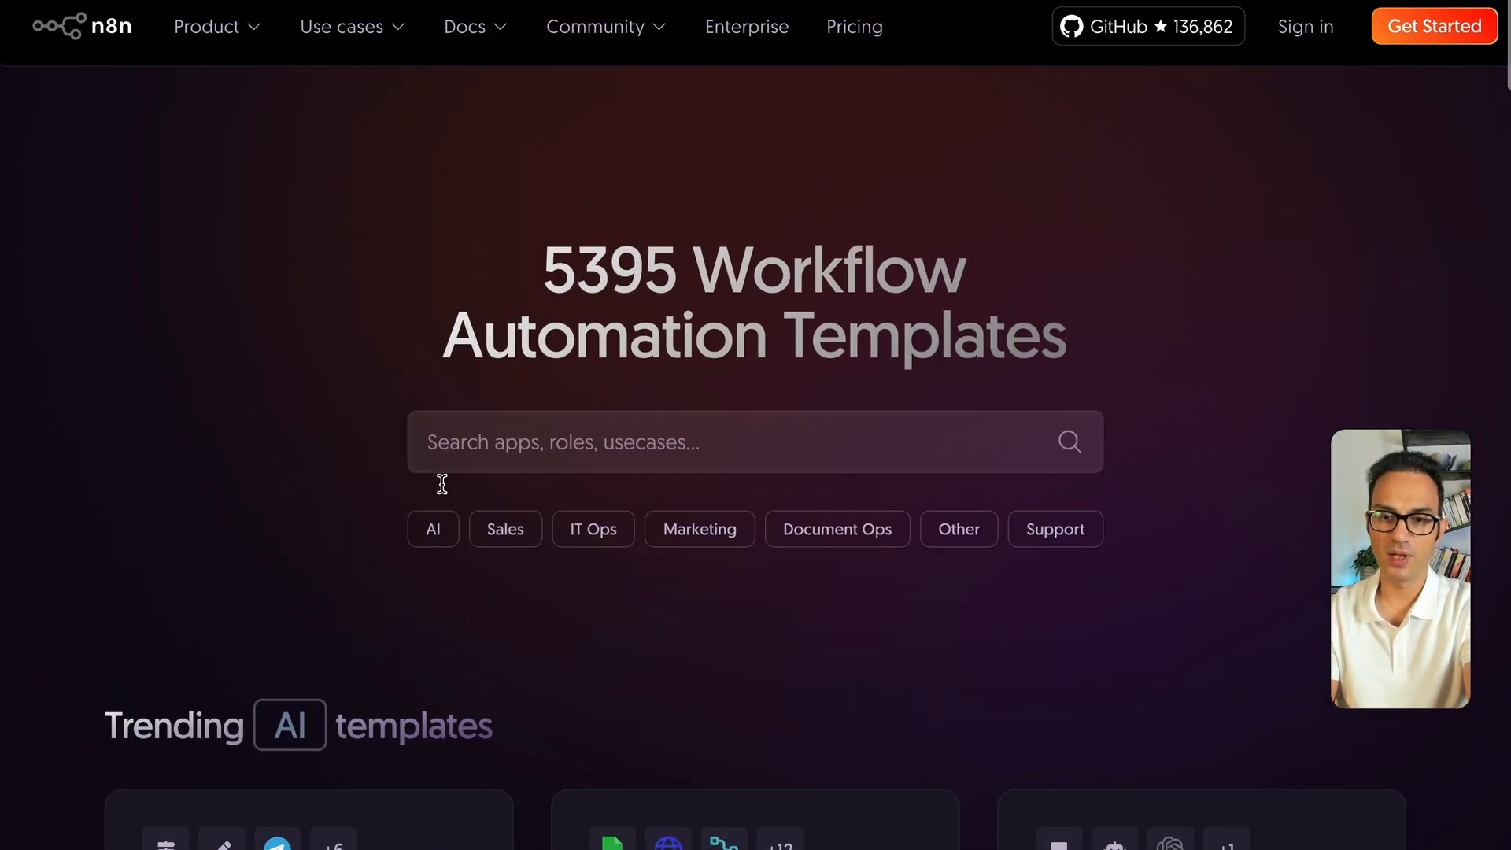
Search the template library for "gmail inbox"
click(469, 418)
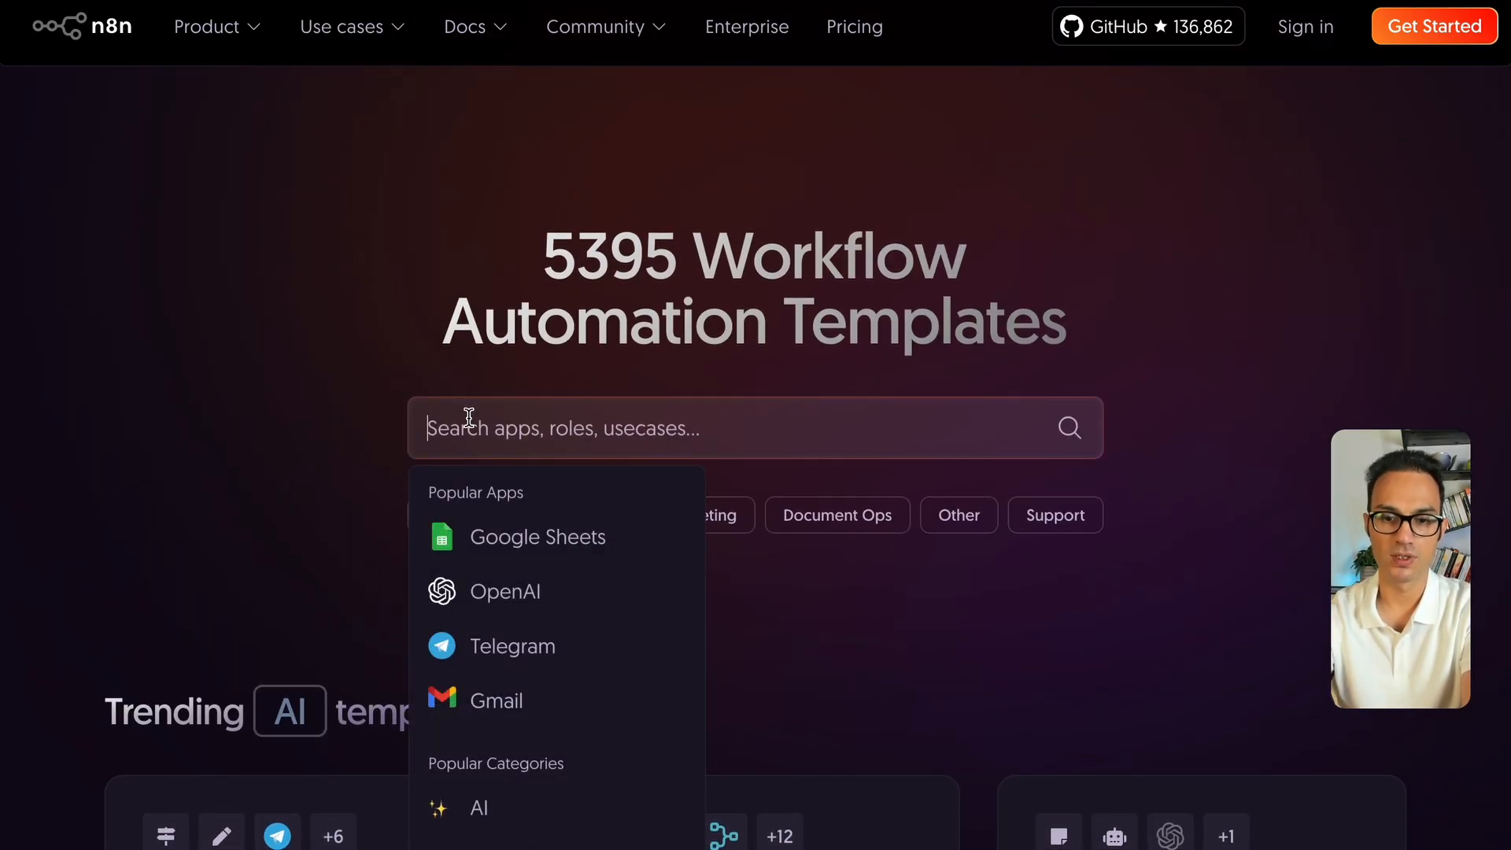
text(gmail bin)
key(BackSpace)
key(BackSpace)
key(BackSpace)
text(inbox)
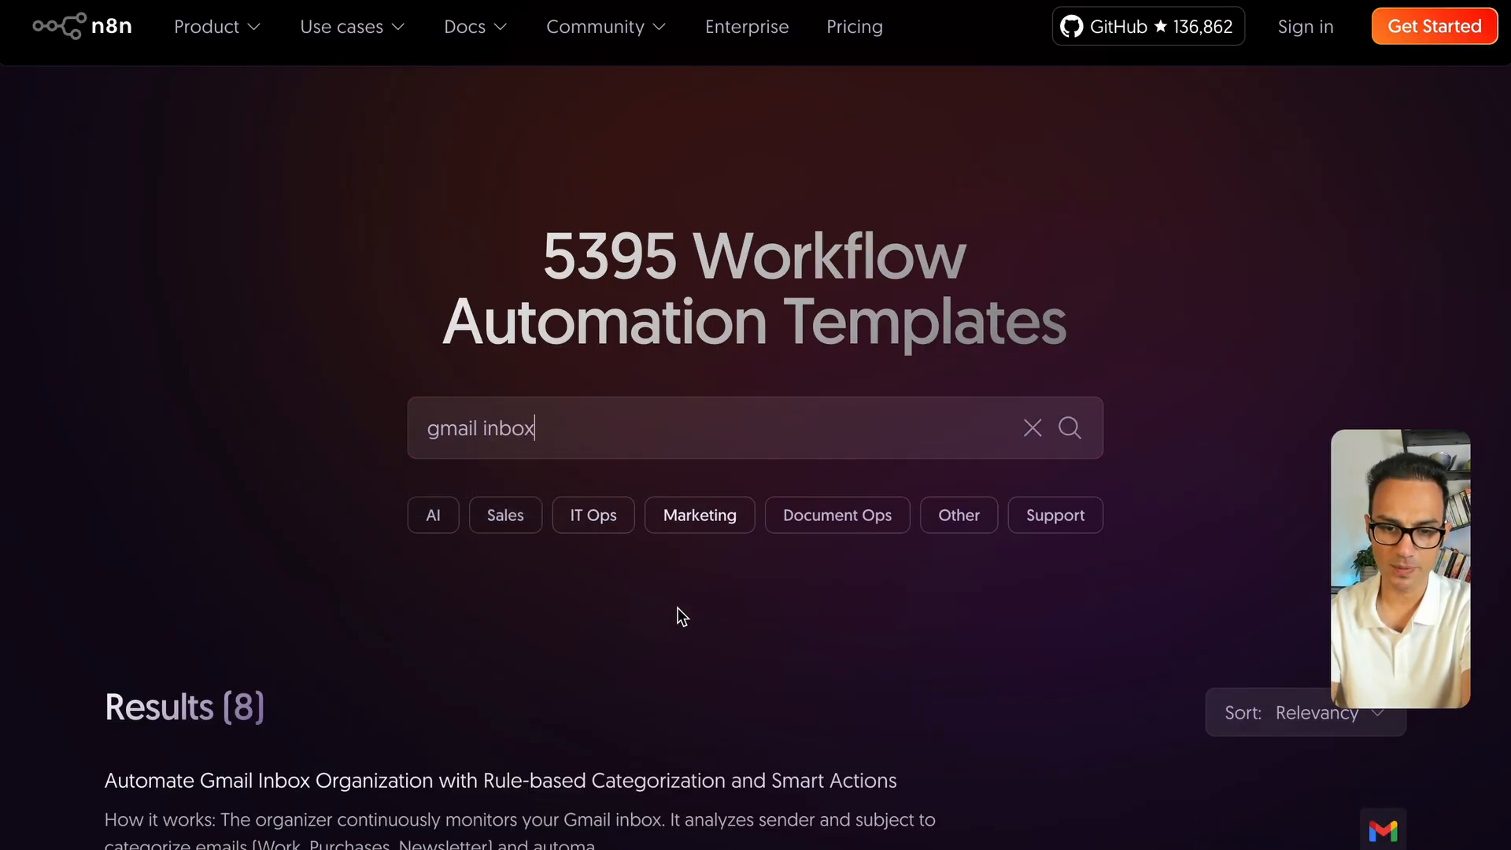
Look through the matching templates and open "Daily Gmail Inbox Digest to Discord with GPT-4.1-mini and PDF Conversion"
scroll(677, 608, down, 5)
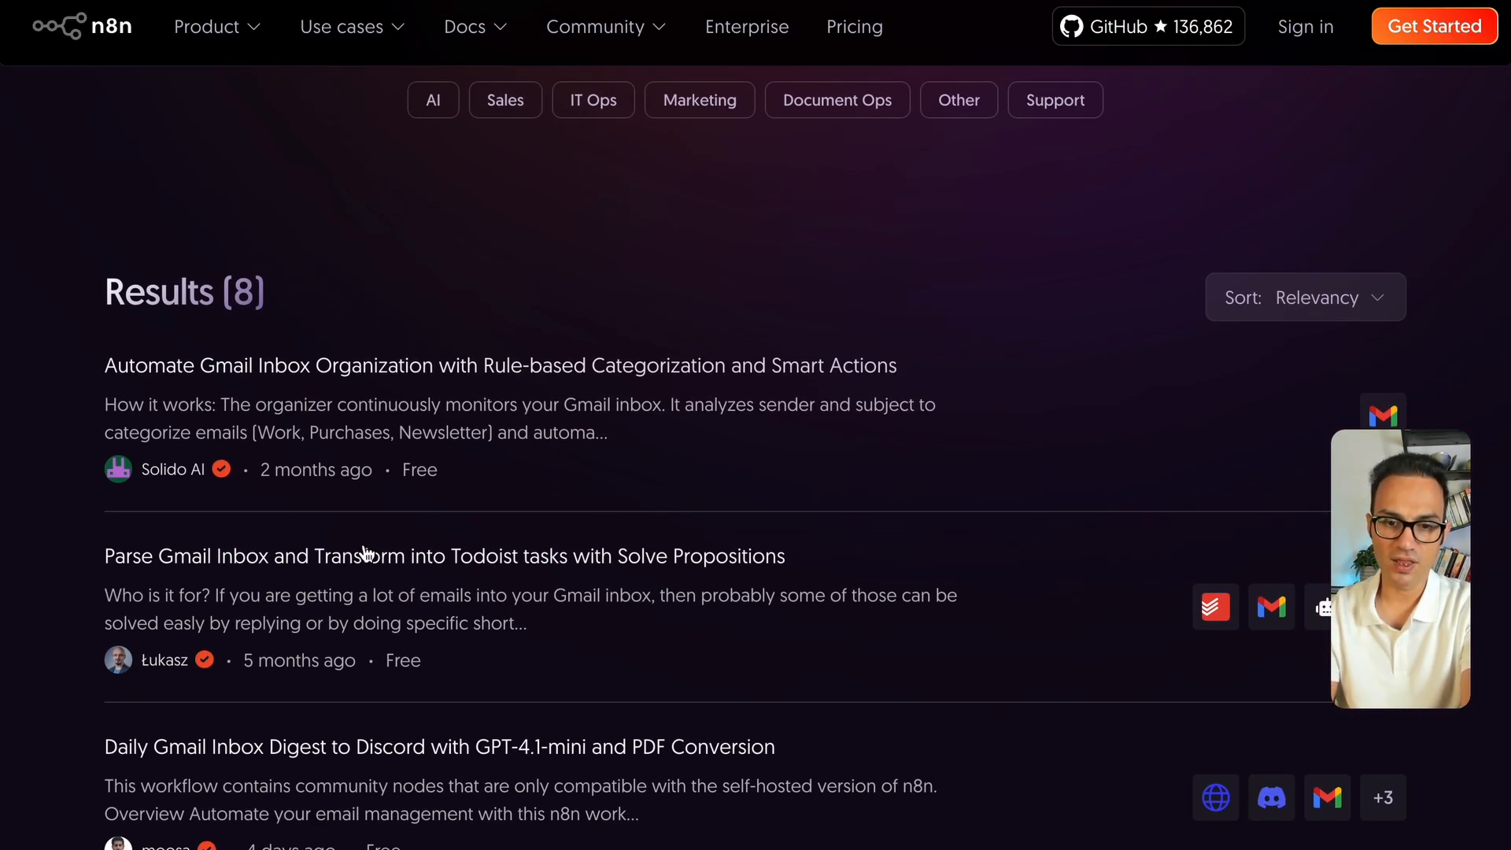
scroll(366, 555, down, 1)
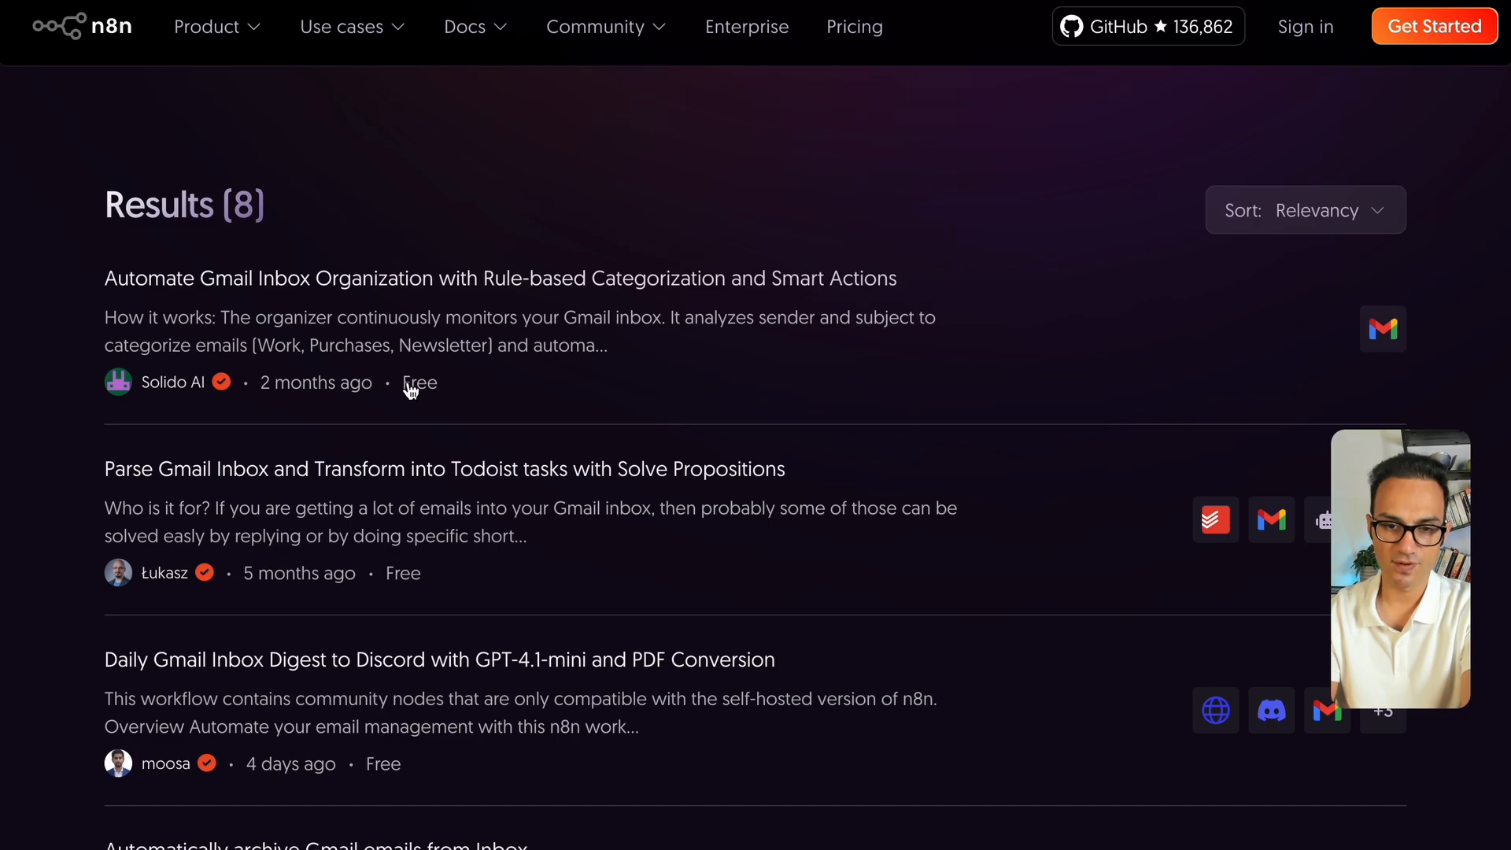
scroll(415, 537, down, 4)
scroll(415, 537, up, 3)
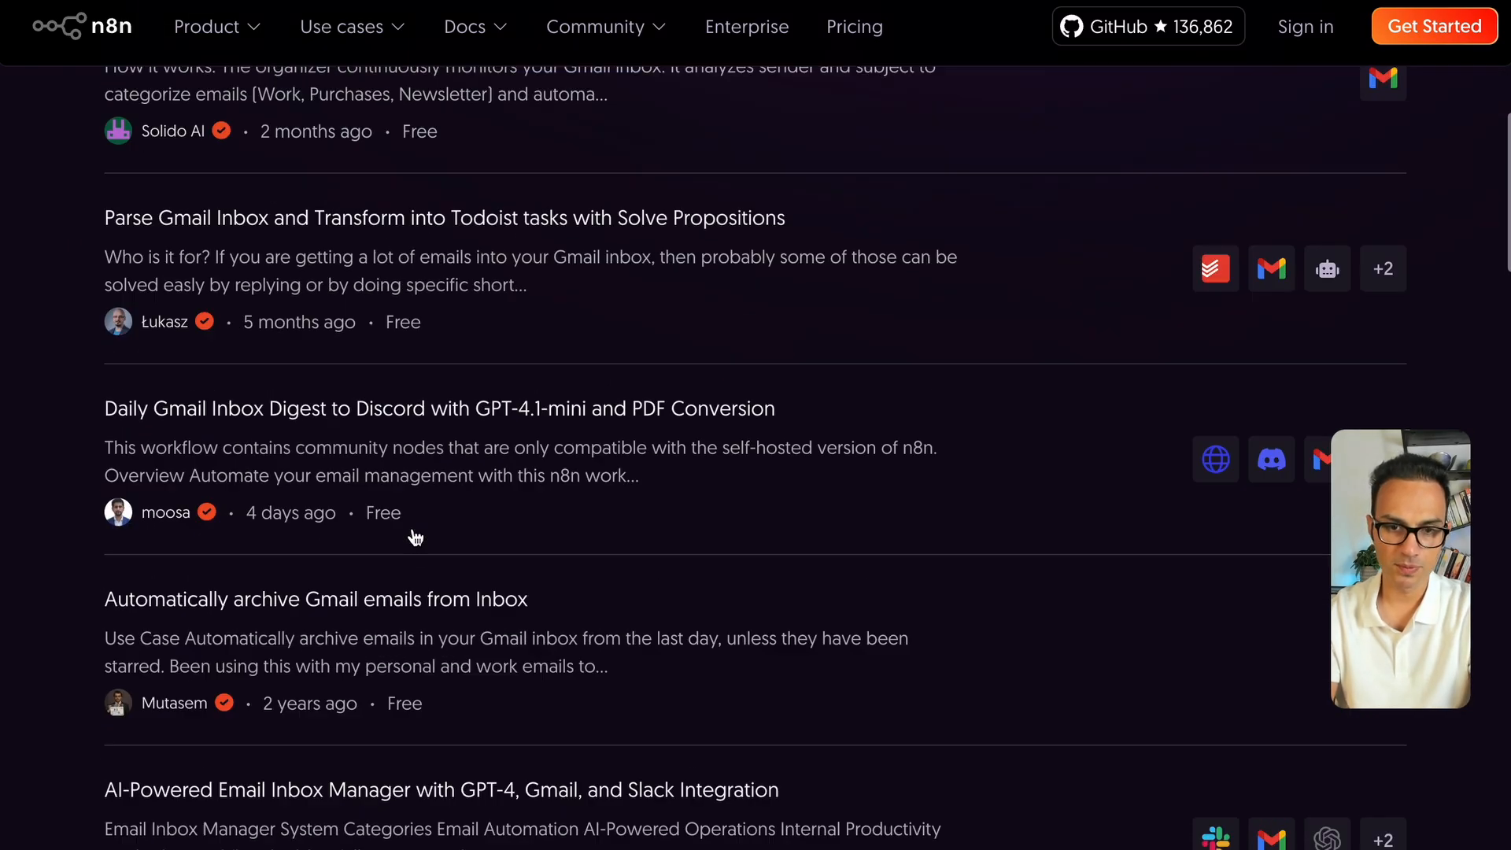
scroll(413, 535, down, 2)
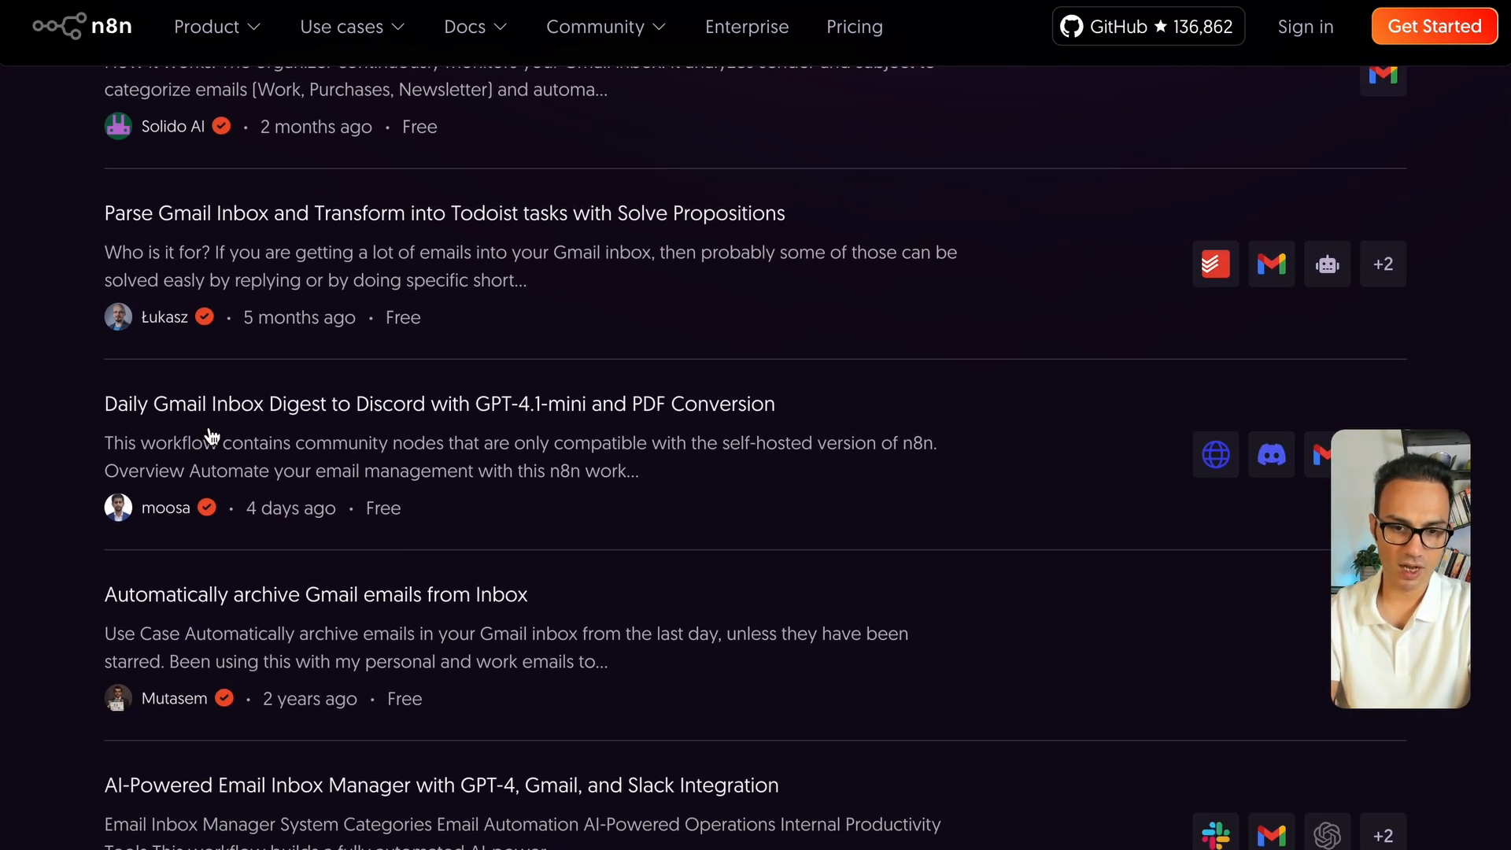
click(227, 421)
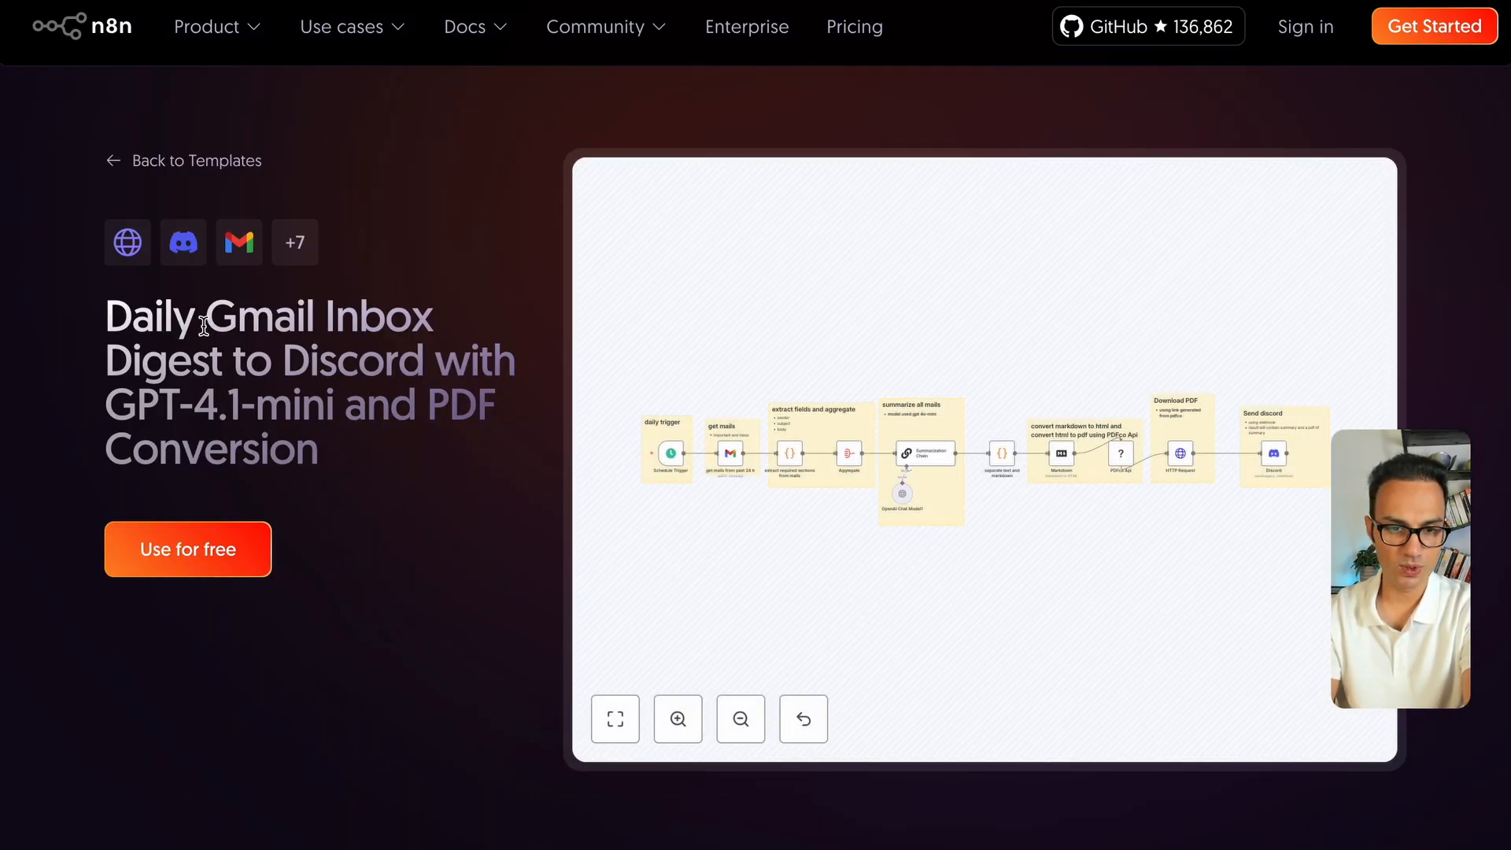
Read the Gmail digest template's title, description and setup instructions, and return to its workflow preview
drag(108, 311, 497, 466)
click(498, 466)
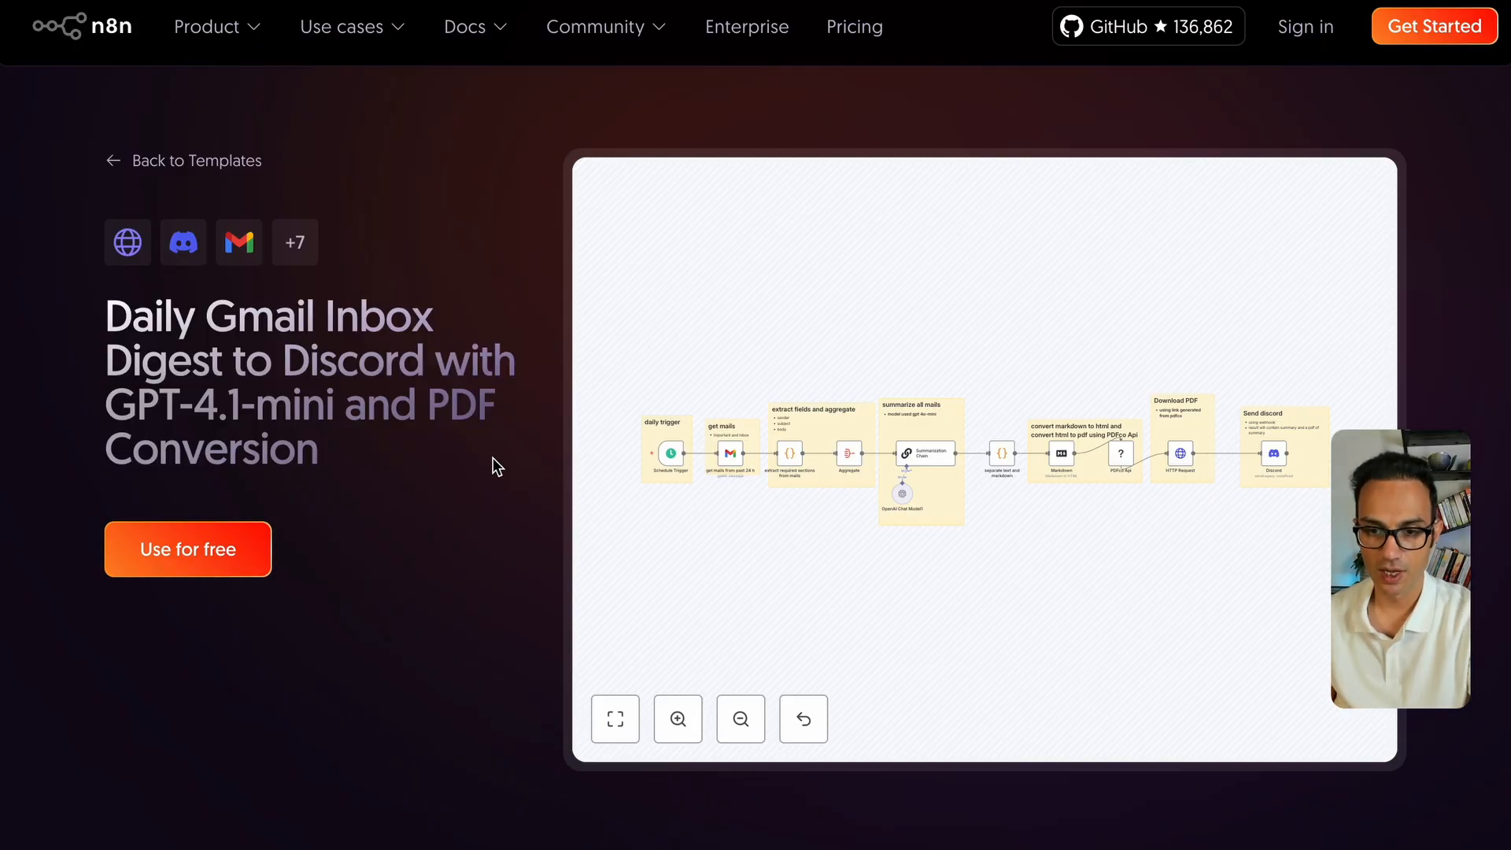
scroll(1076, 563, down, 10)
scroll(1075, 547, down, 7)
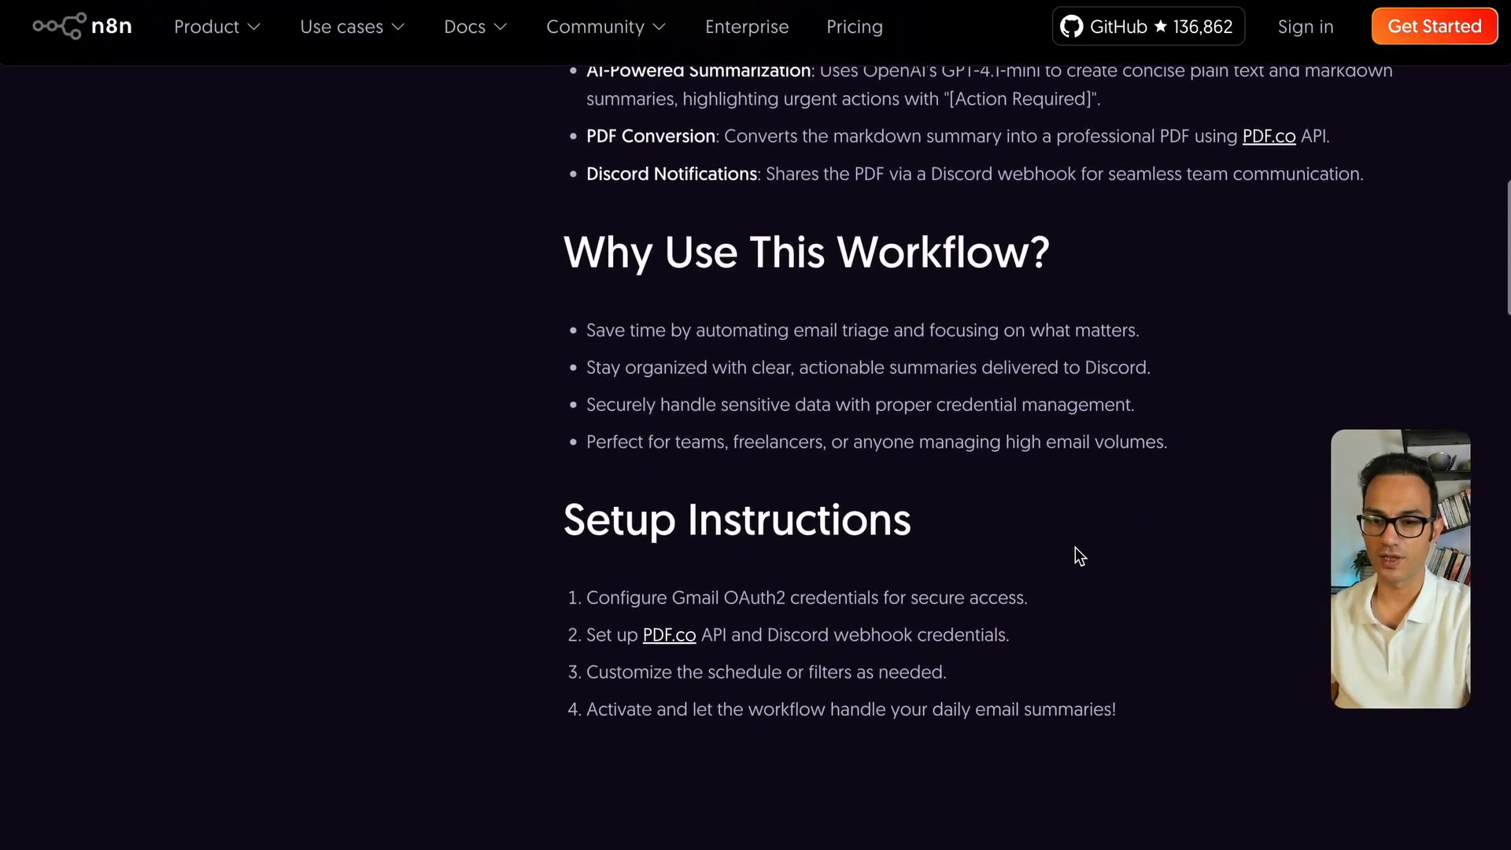
scroll(1076, 548, up, 17)
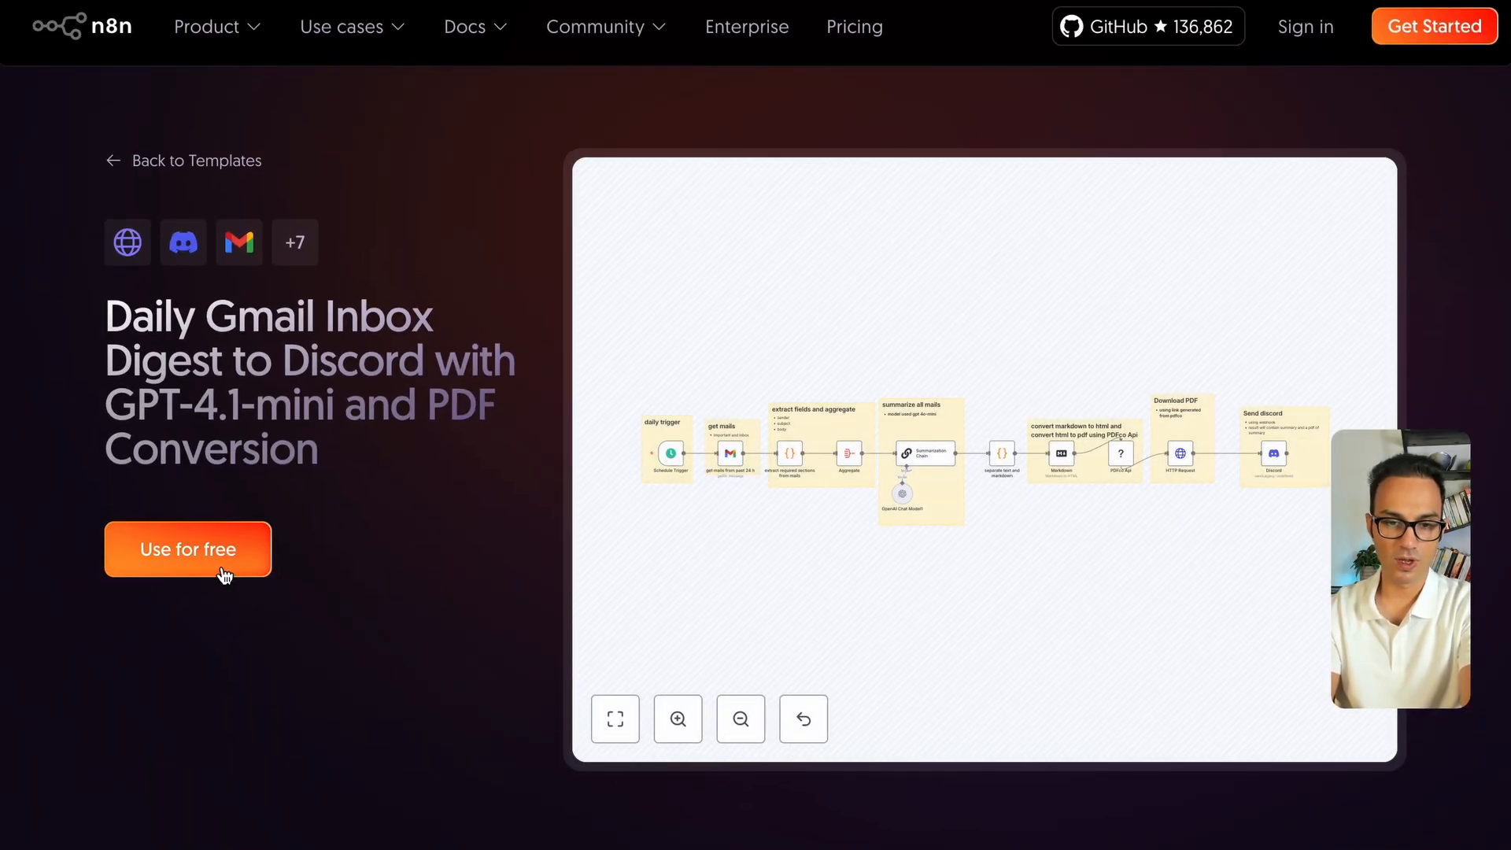
Leave the template, return to the n8n instance's overview and create a new workflow
scroll(521, 477, left, 5)
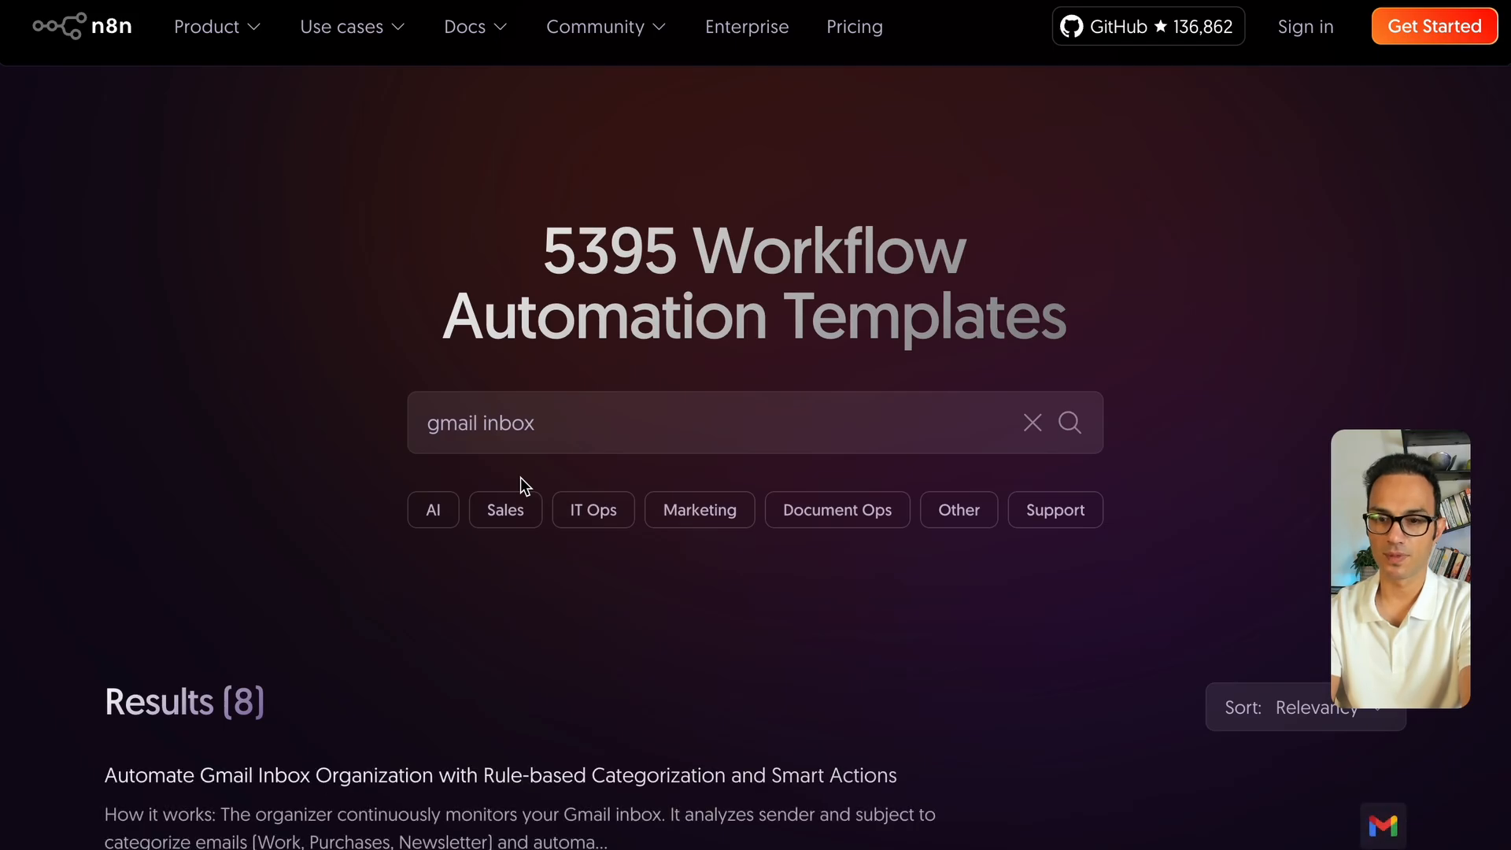
scroll(521, 477, left, 5)
key(super+t)
key(Return)
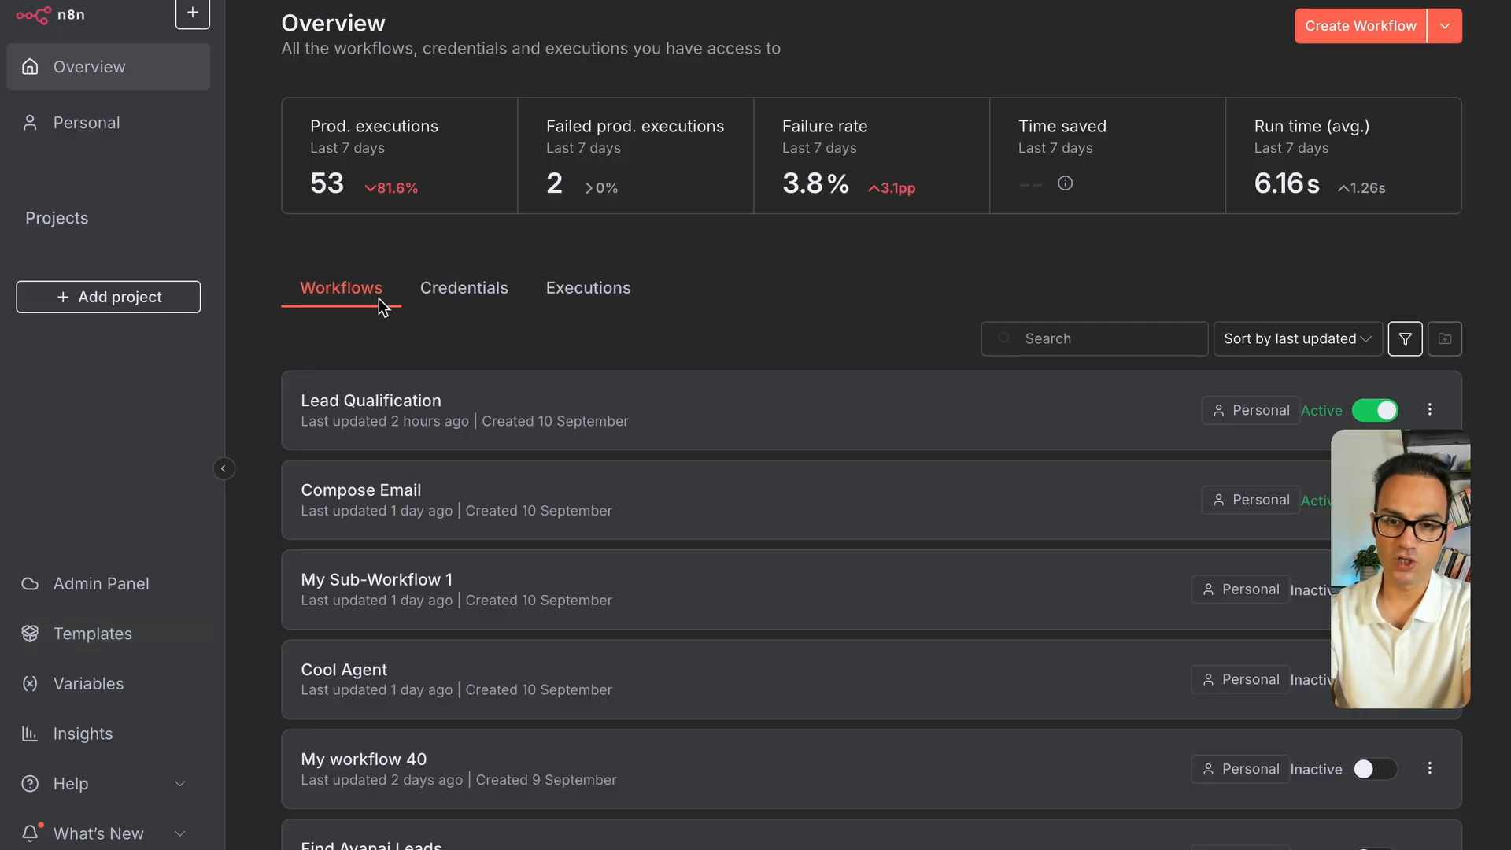
click(223, 470)
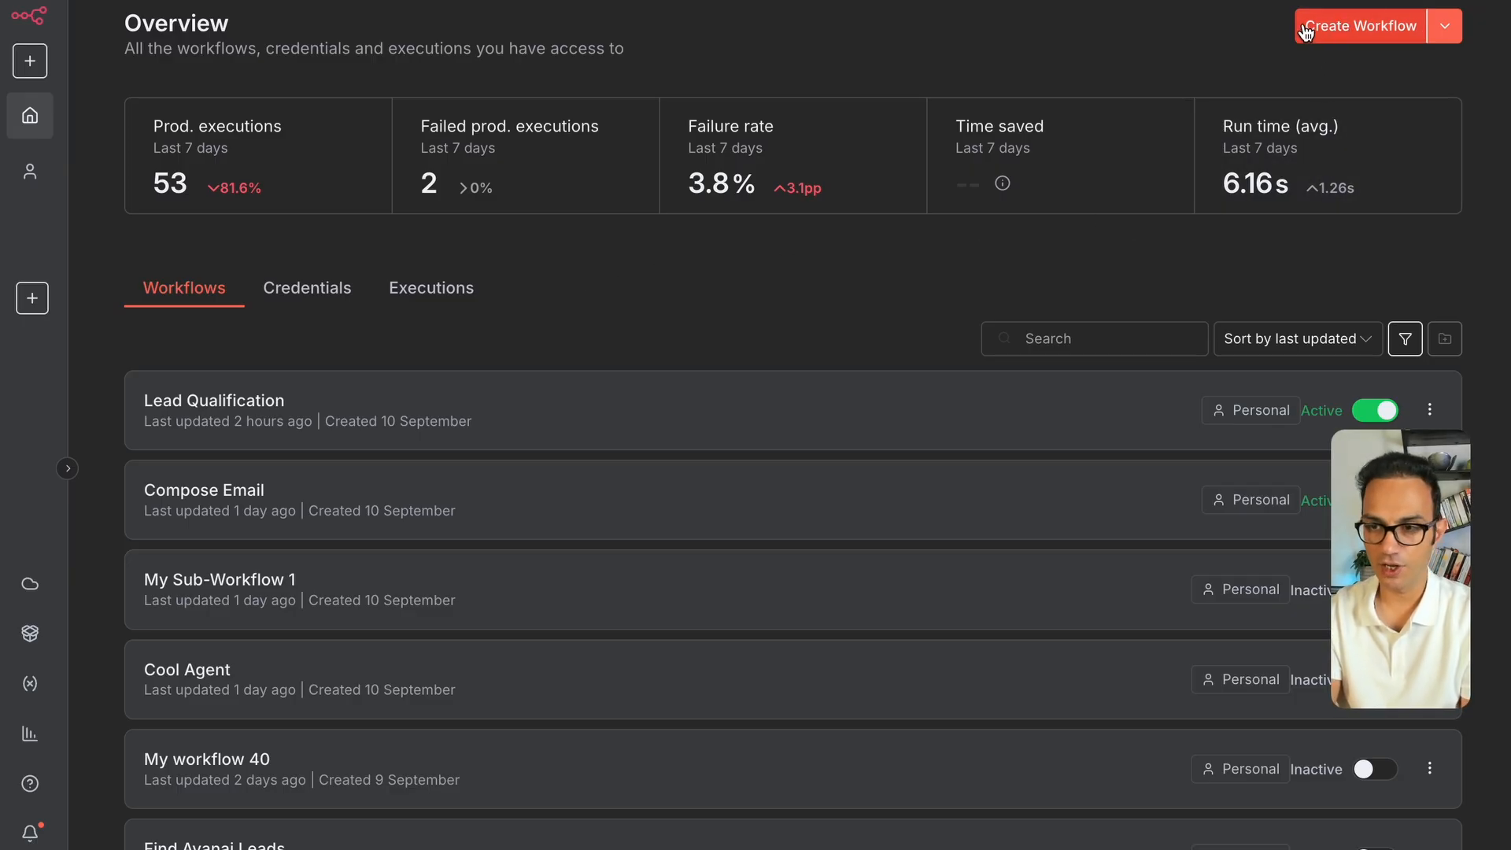
click(1336, 26)
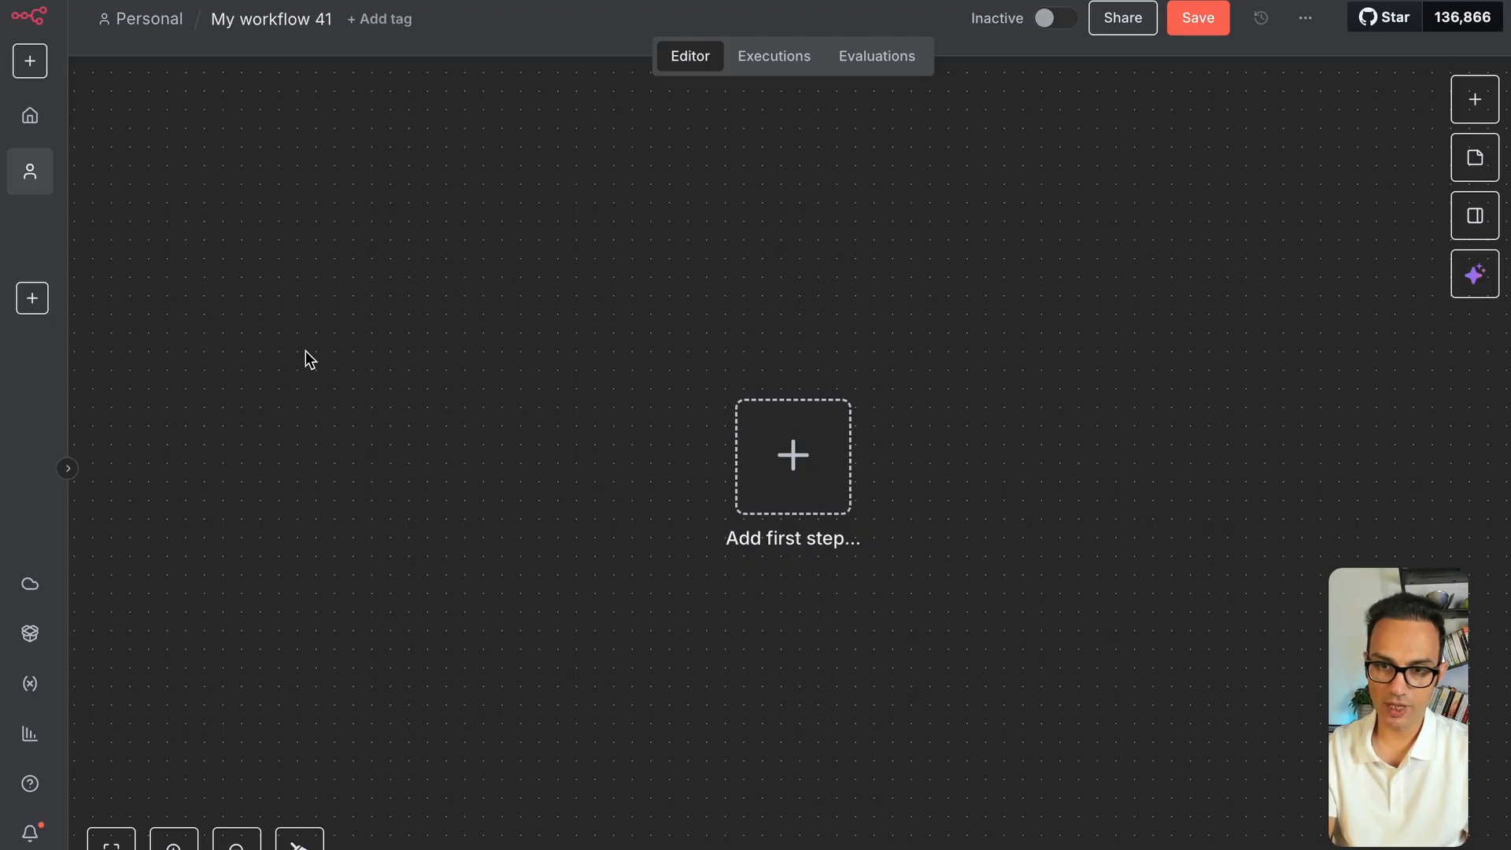
Zoom far out on the new workflow's empty canvas and fit the view back to the first-step placeholder
scroll(386, 384, down, 3)
scroll(386, 384, down, 3)
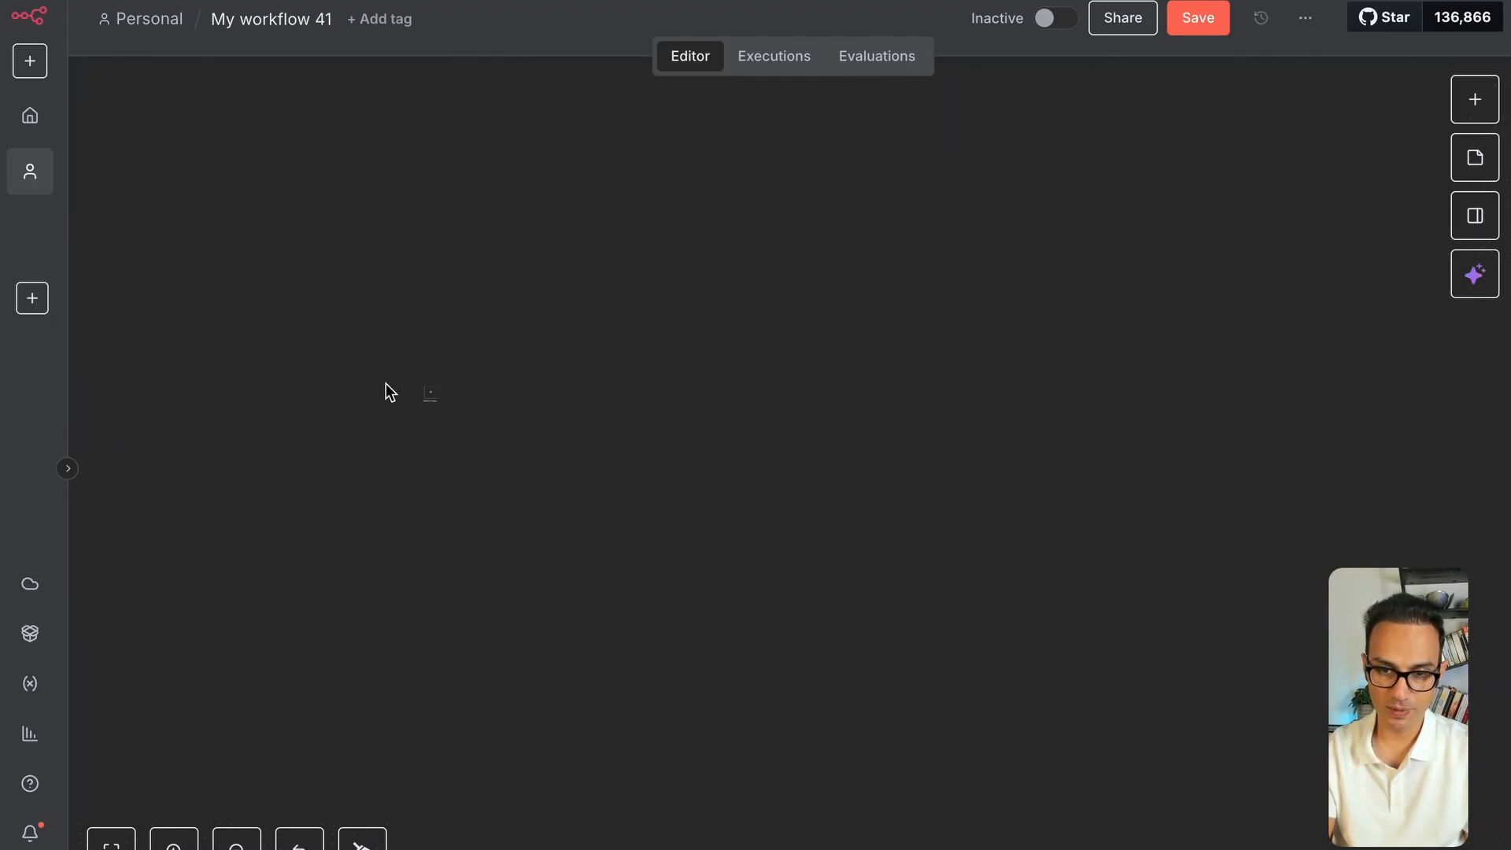
key(1)
scroll(386, 384, down, 5)
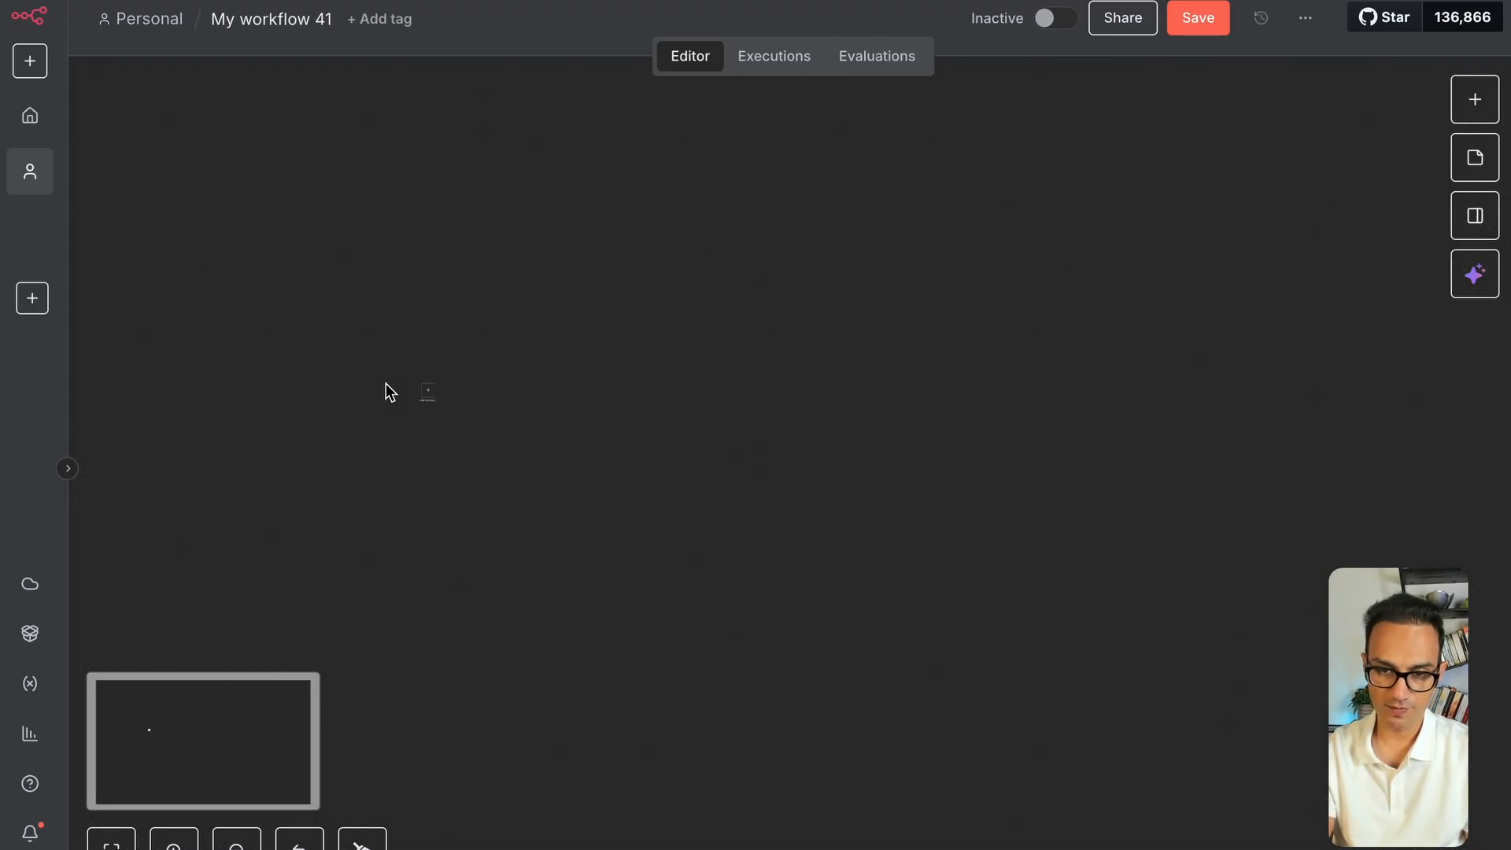
click(111, 841)
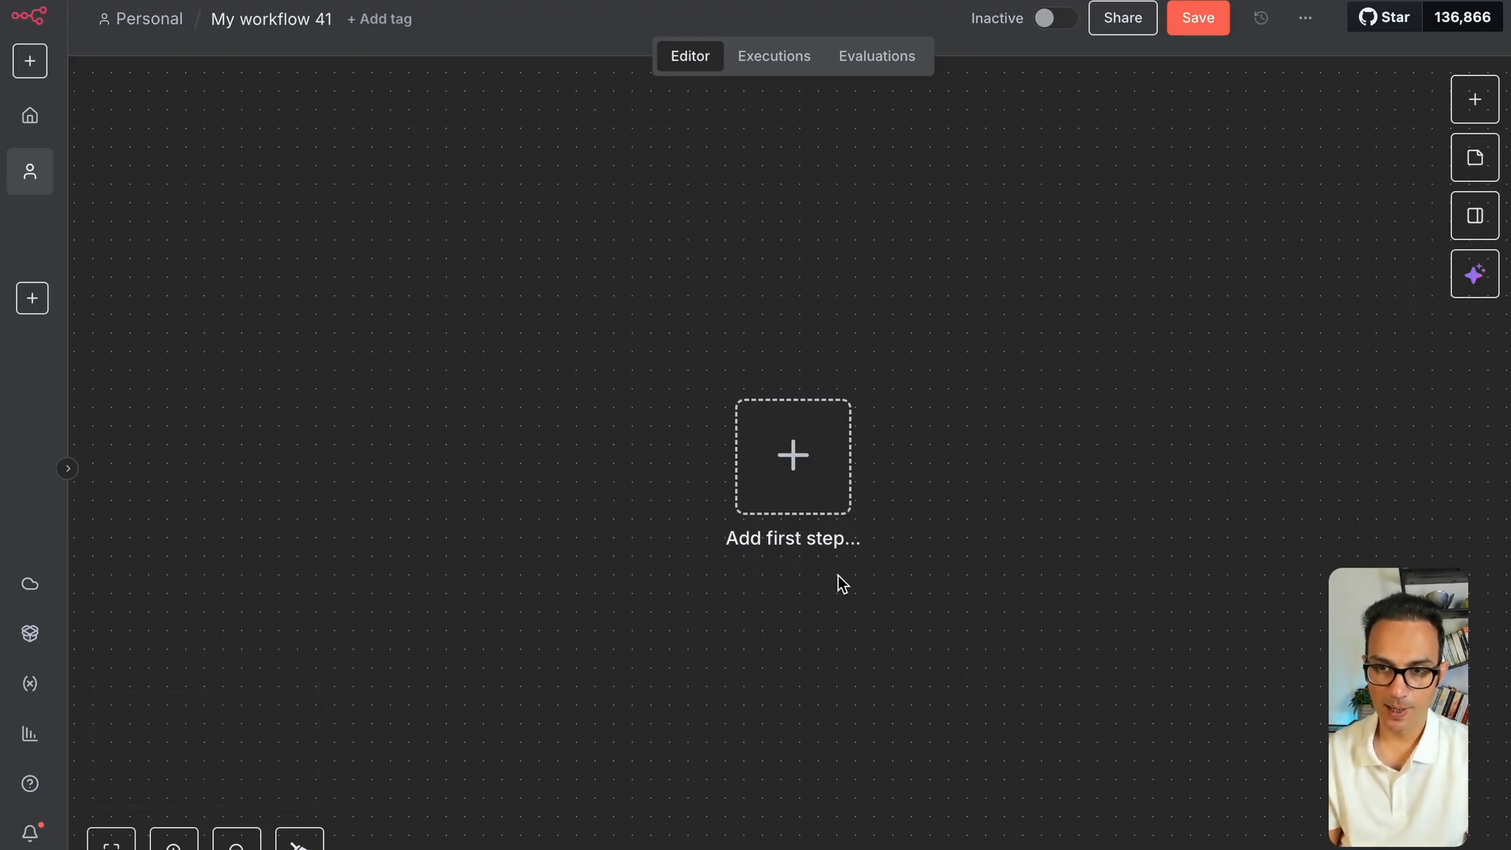
View the new workflow's executions, return to its editor and show the executions again
click(738, 64)
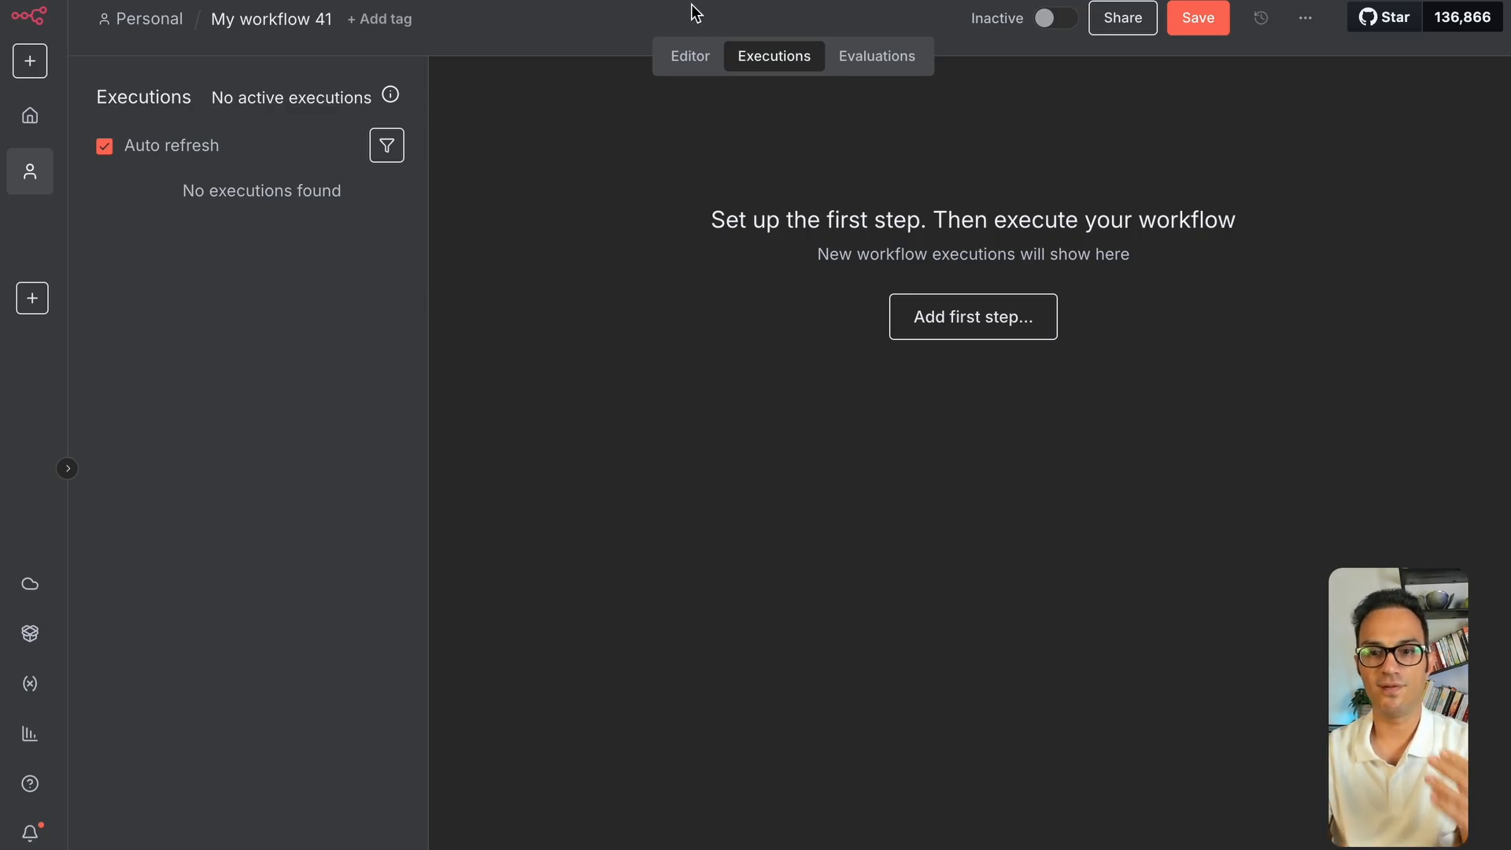
click(691, 56)
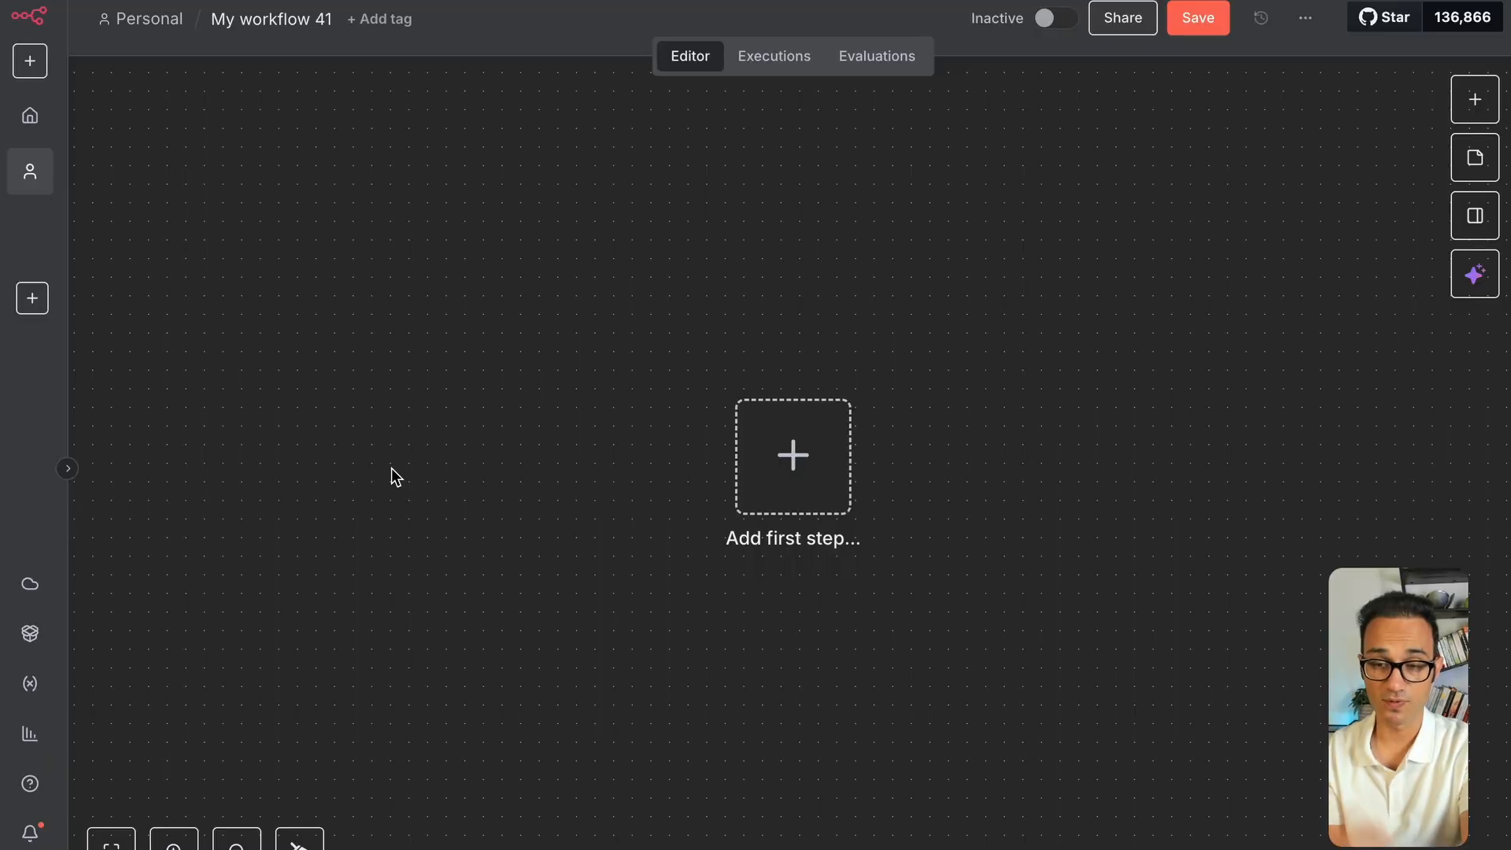
click(765, 59)
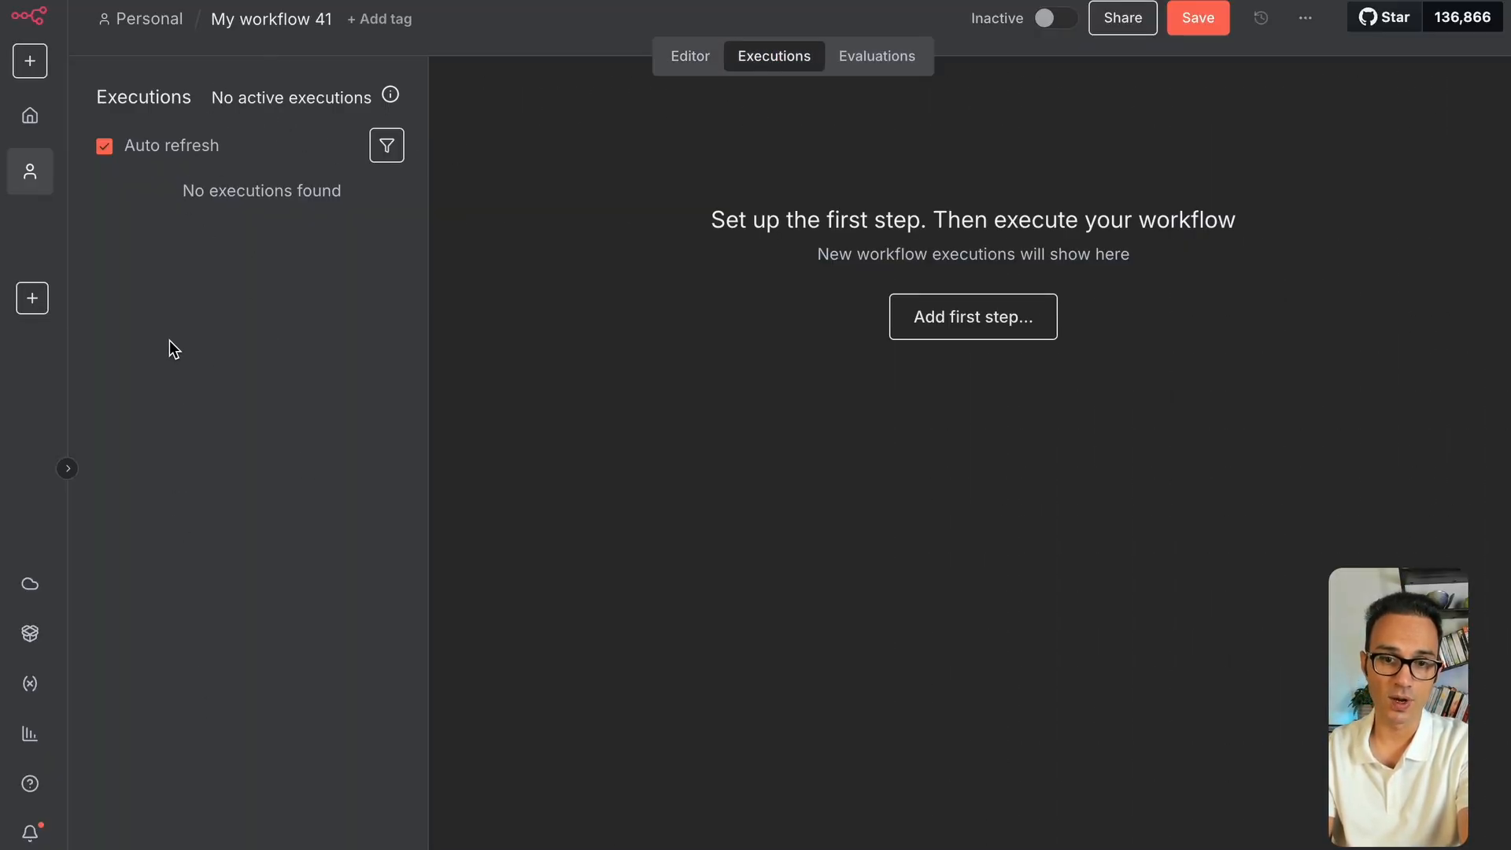
View the new workflow's Evaluations page and return to its editor
click(686, 58)
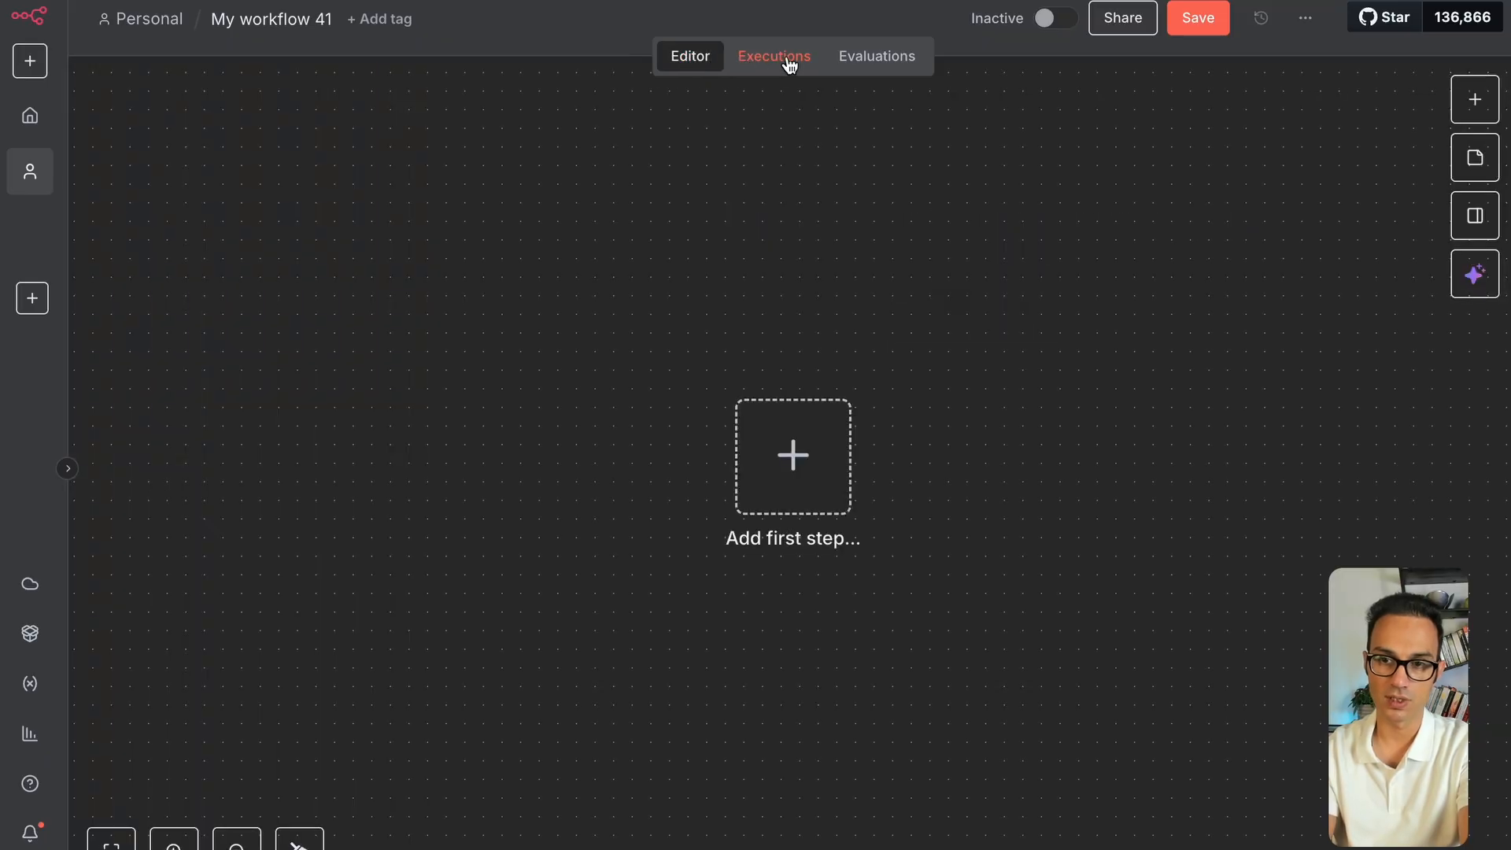
click(870, 57)
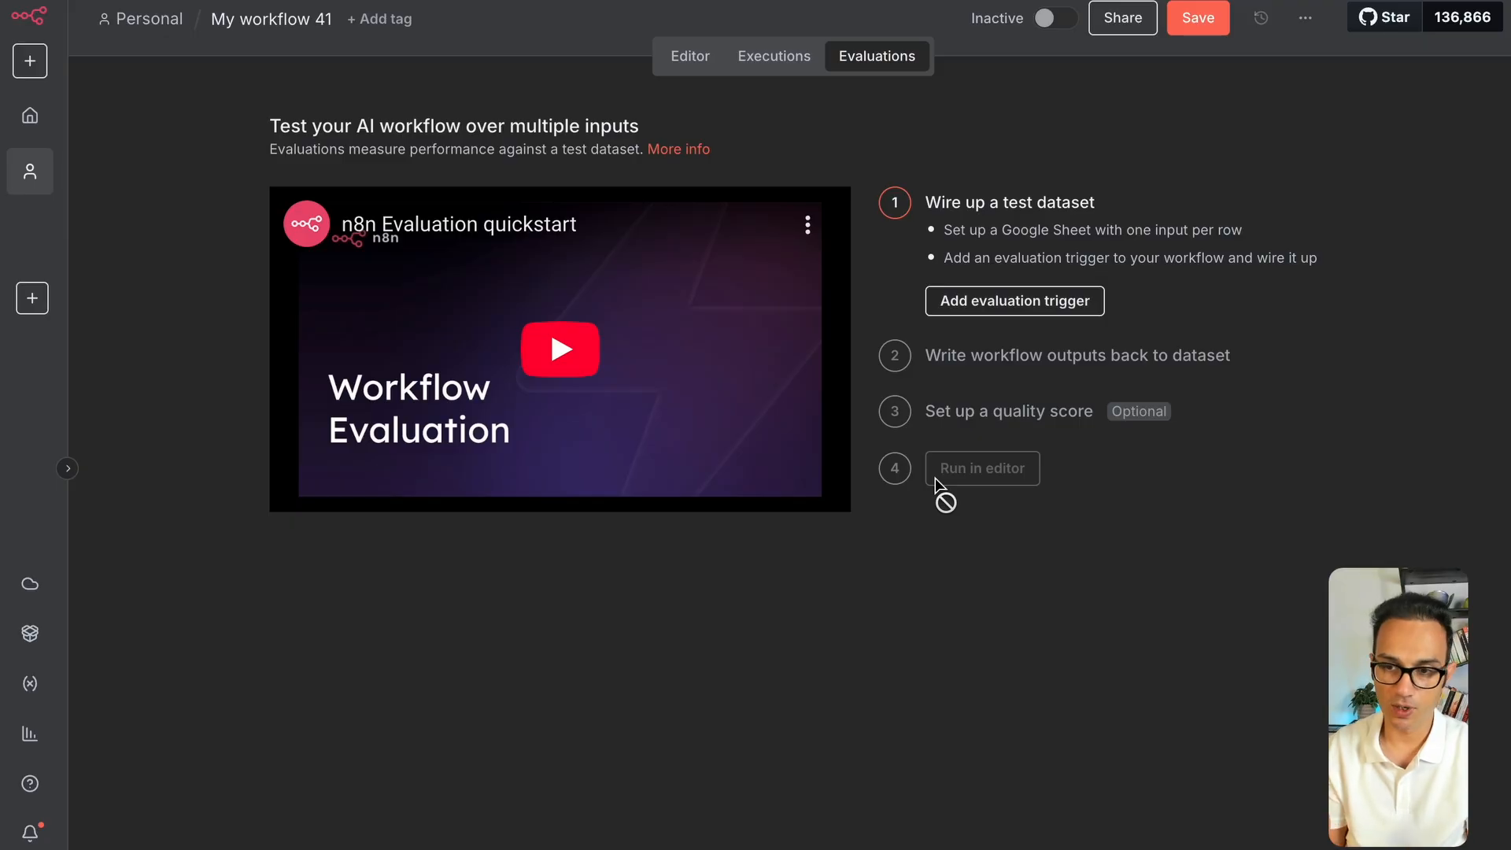
click(705, 63)
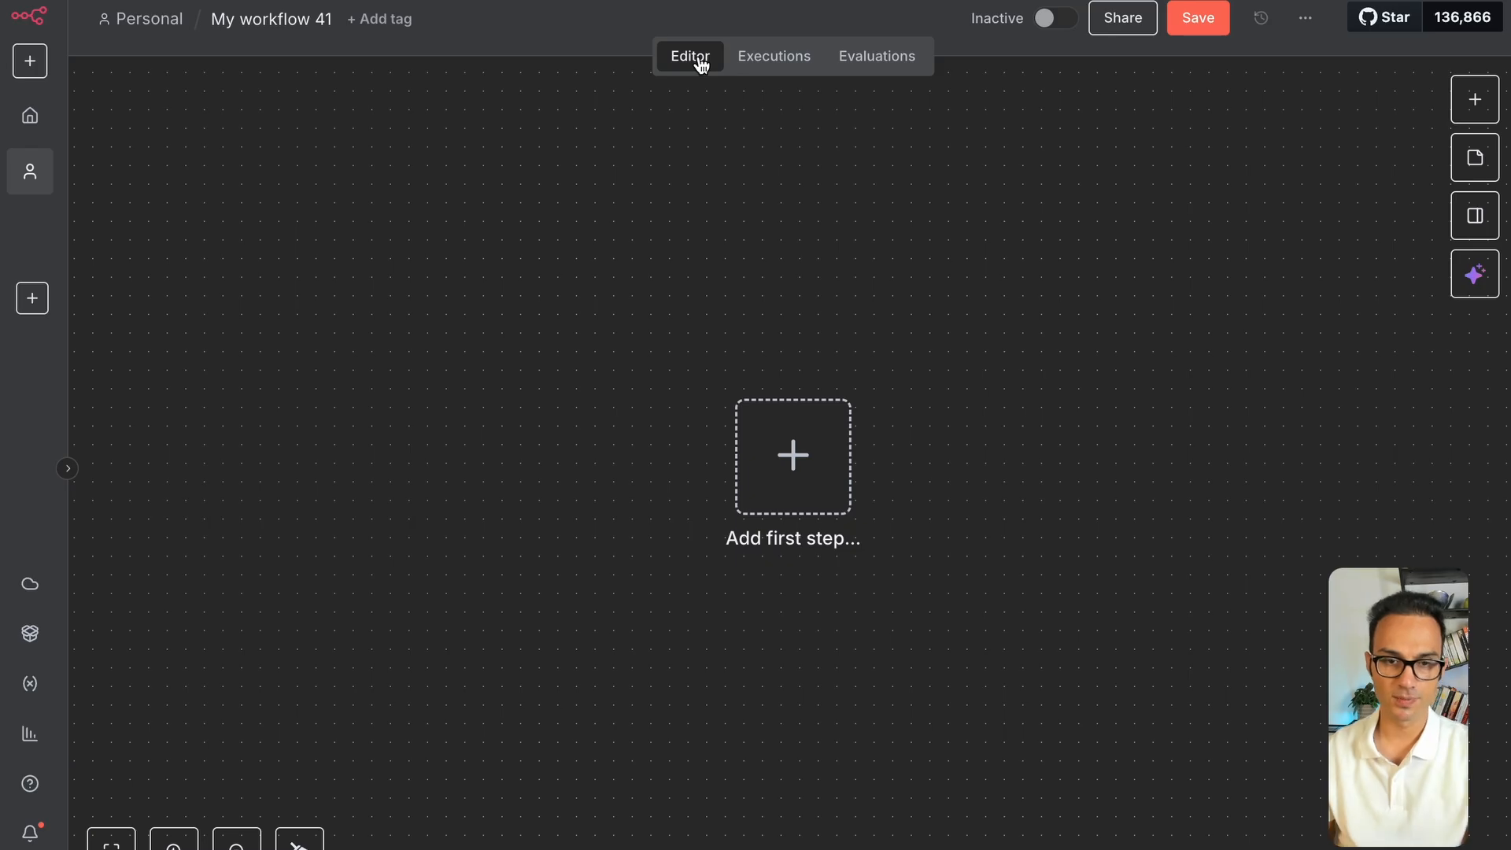
Rename the workflow to "Simple AI Agent"
click(252, 21)
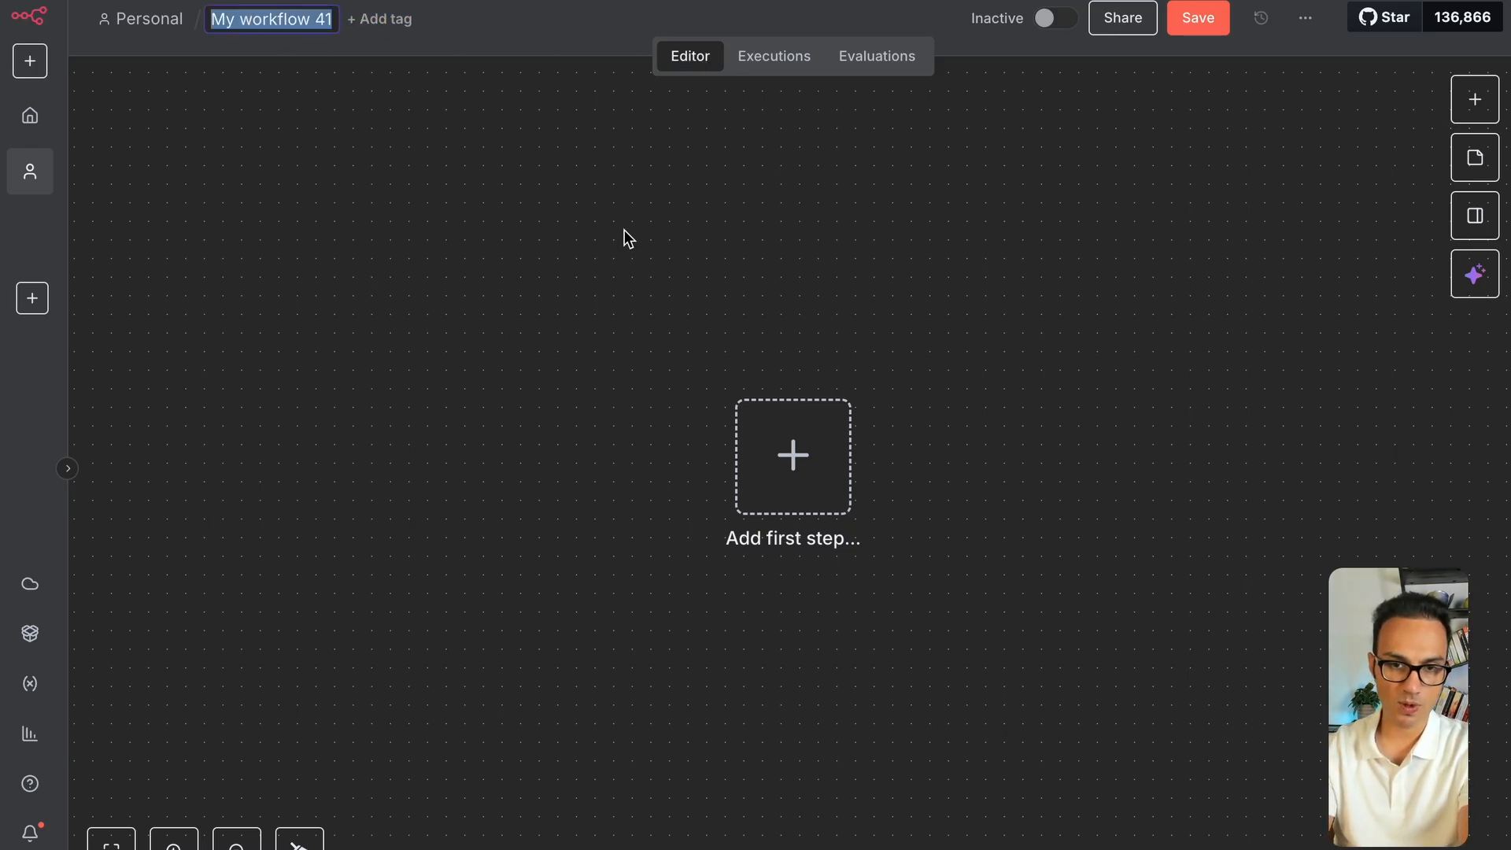
text(Simp)
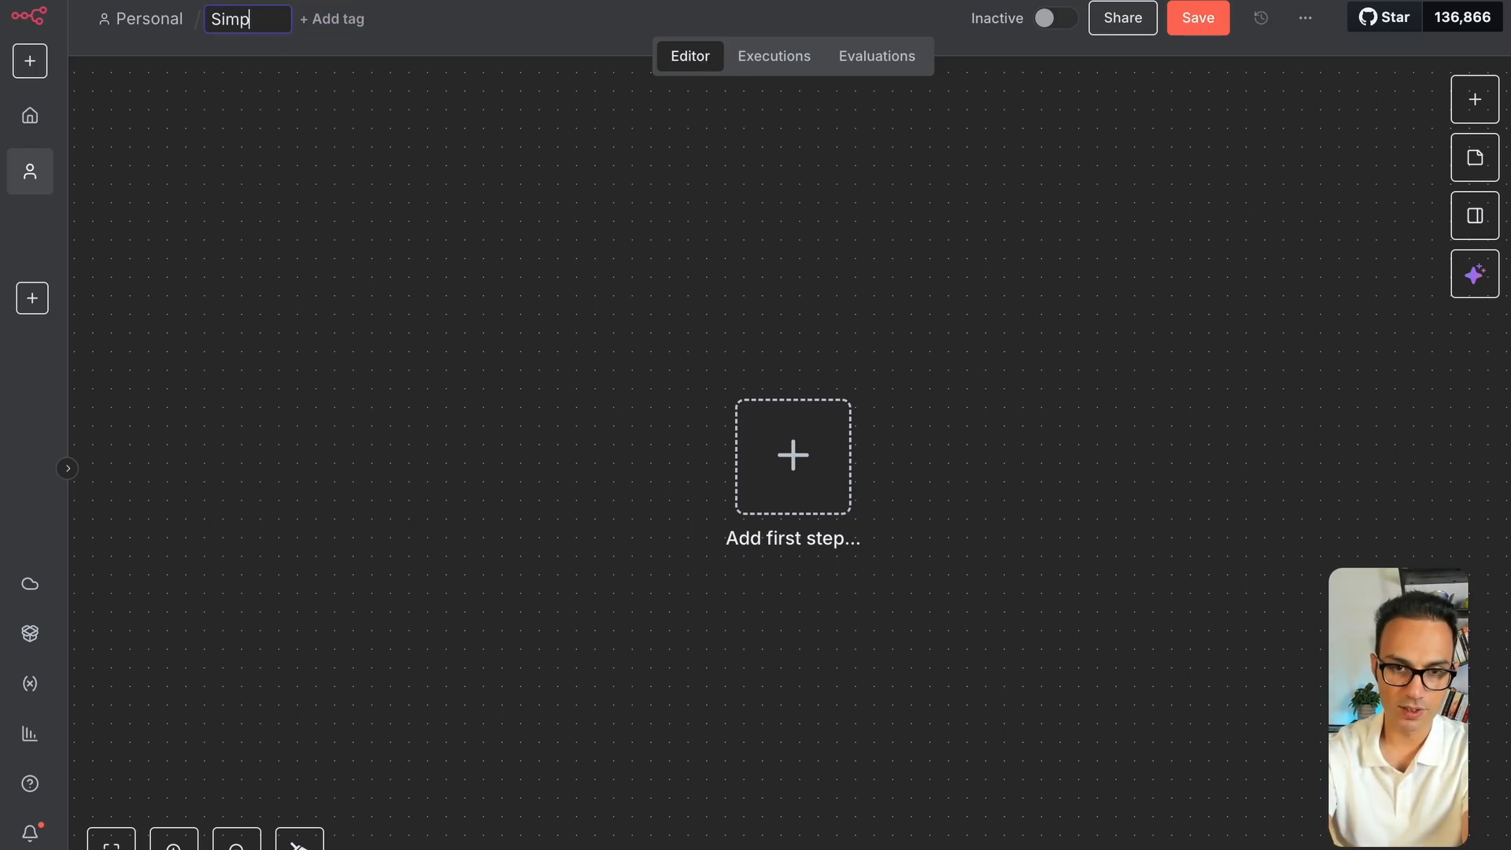
text(le AI Agent)
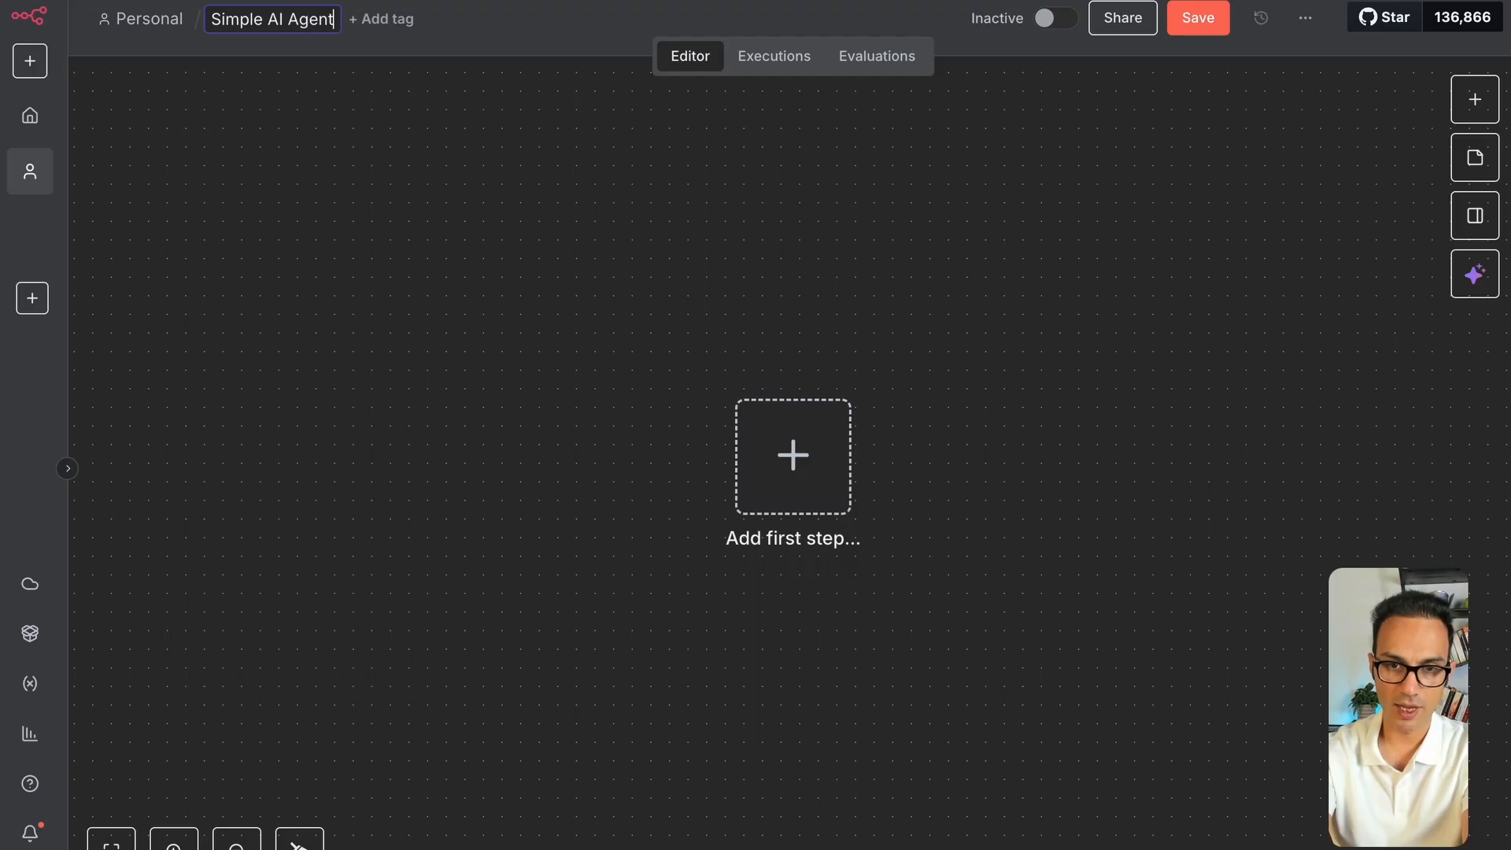
key(Return)
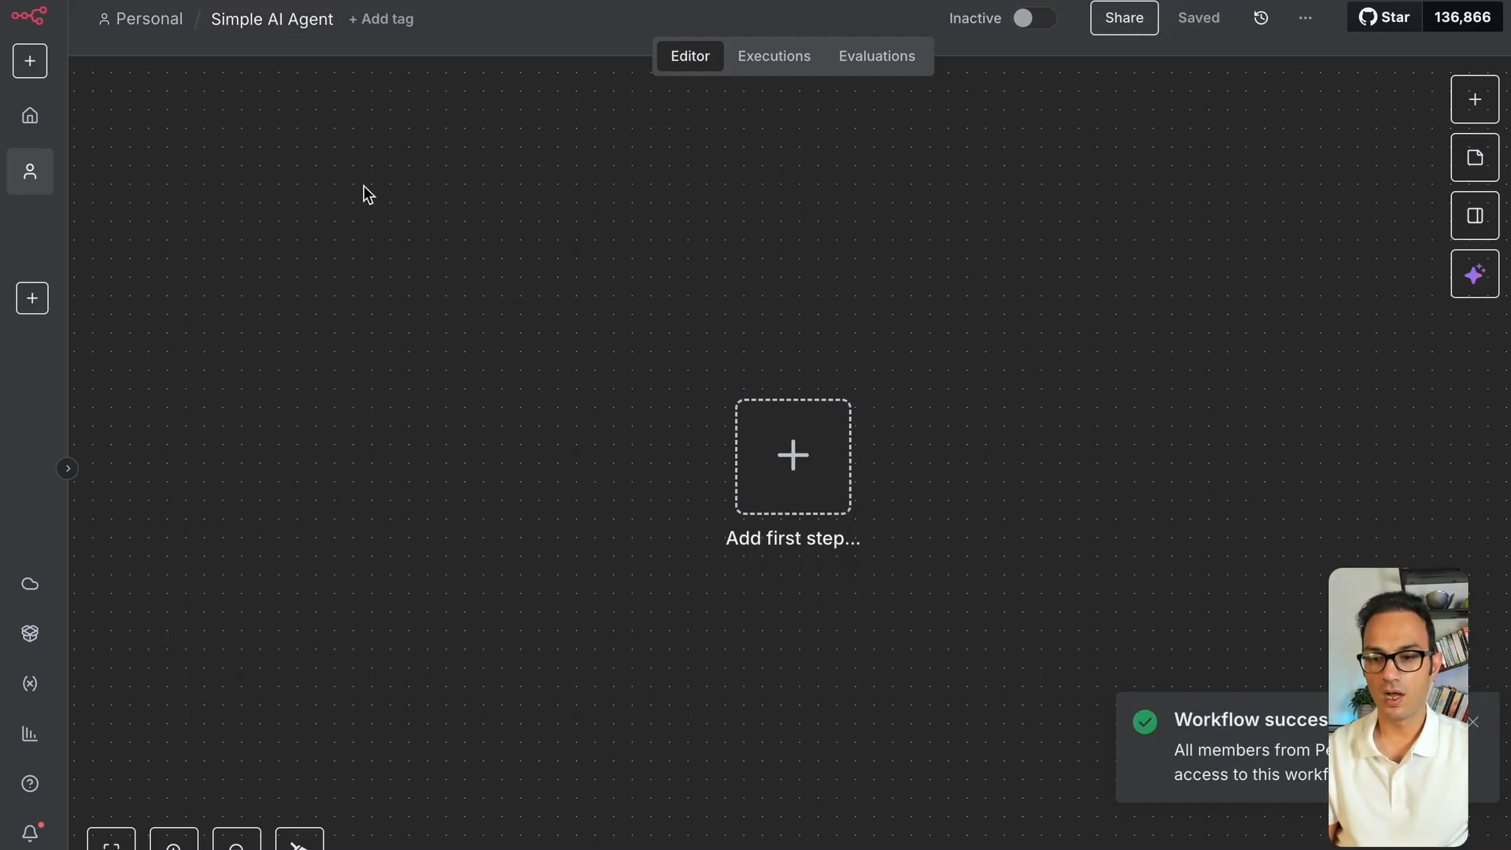
Rename the workflow to "Simple Workflow"
click(279, 23)
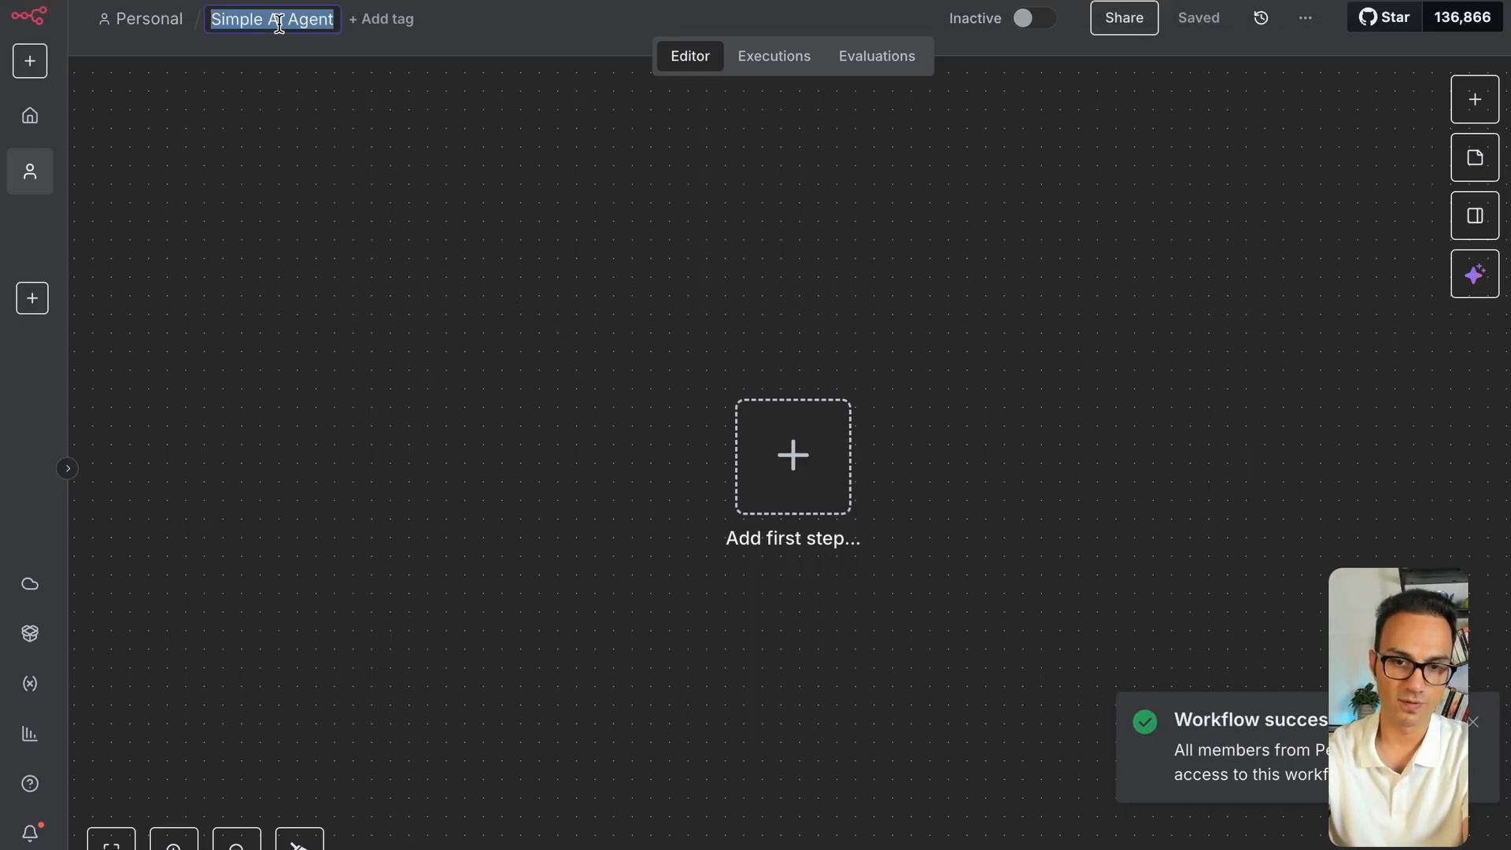
text(Simple workflow)
key(BackSpace)
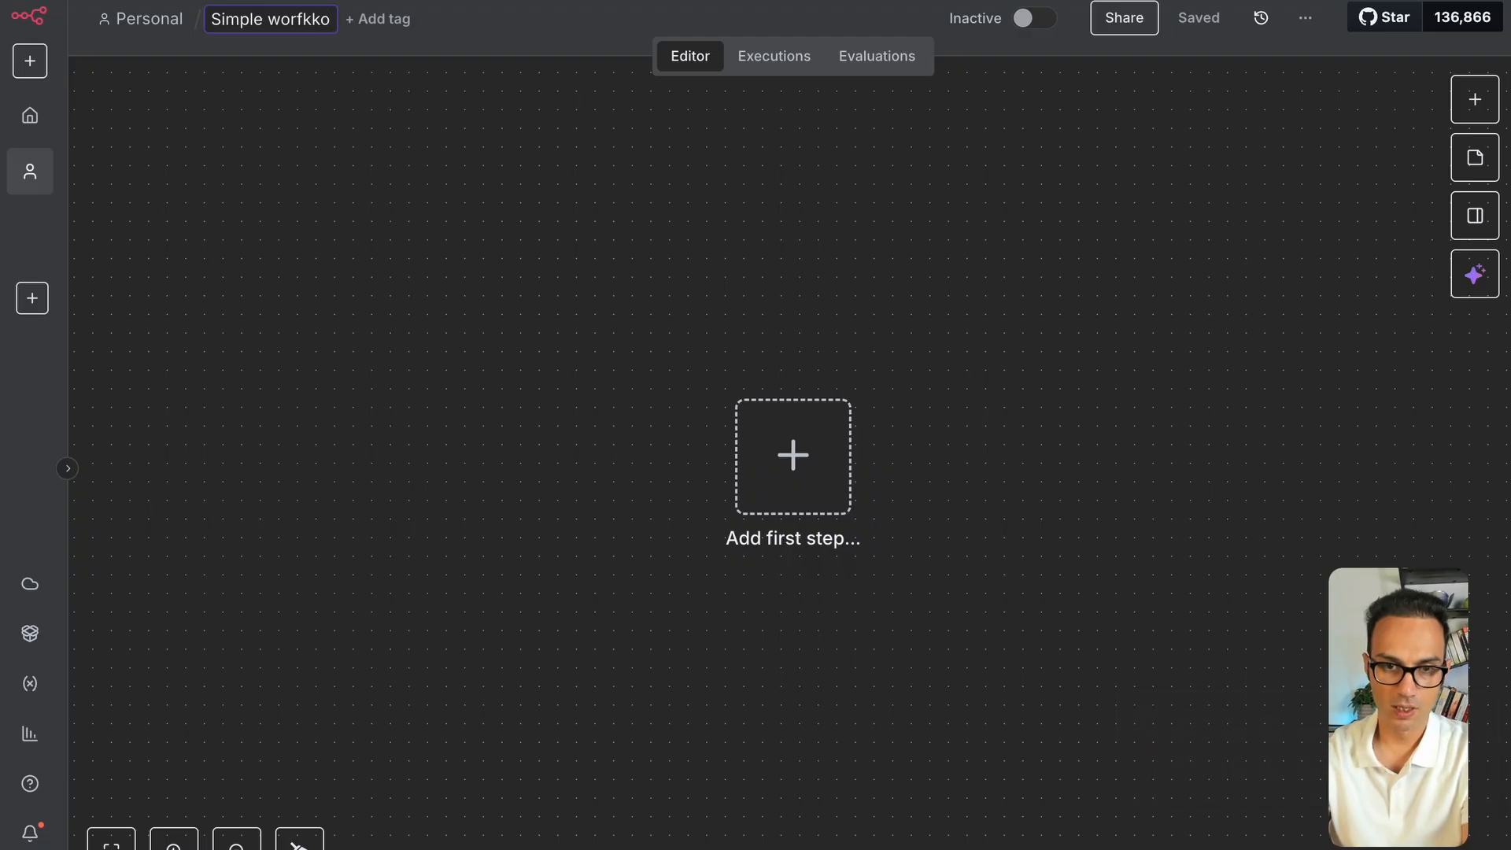
key(ctrl+shift+Left)
text(Workflow)
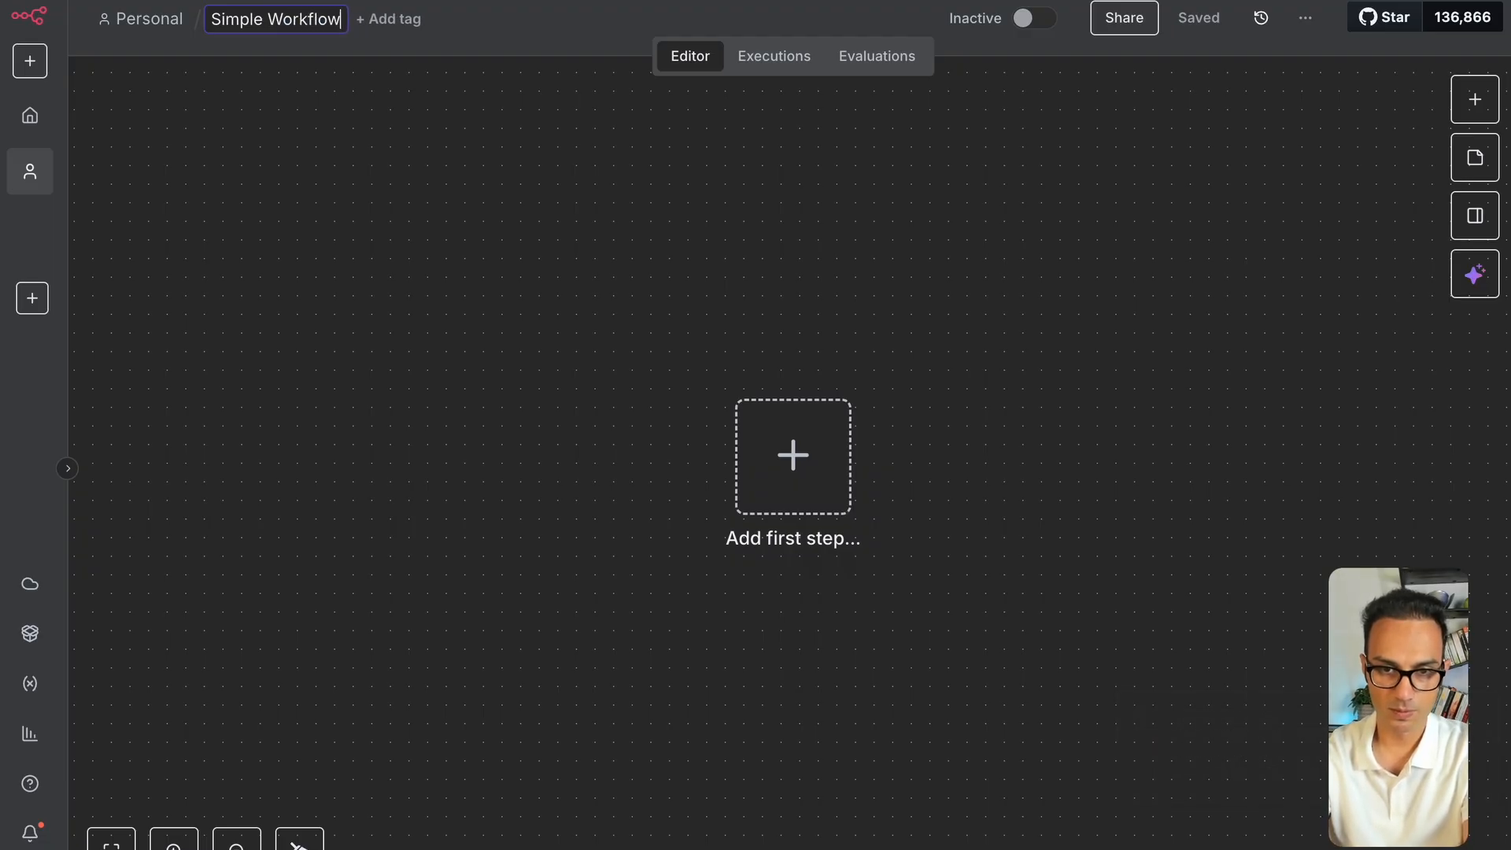
key(Return)
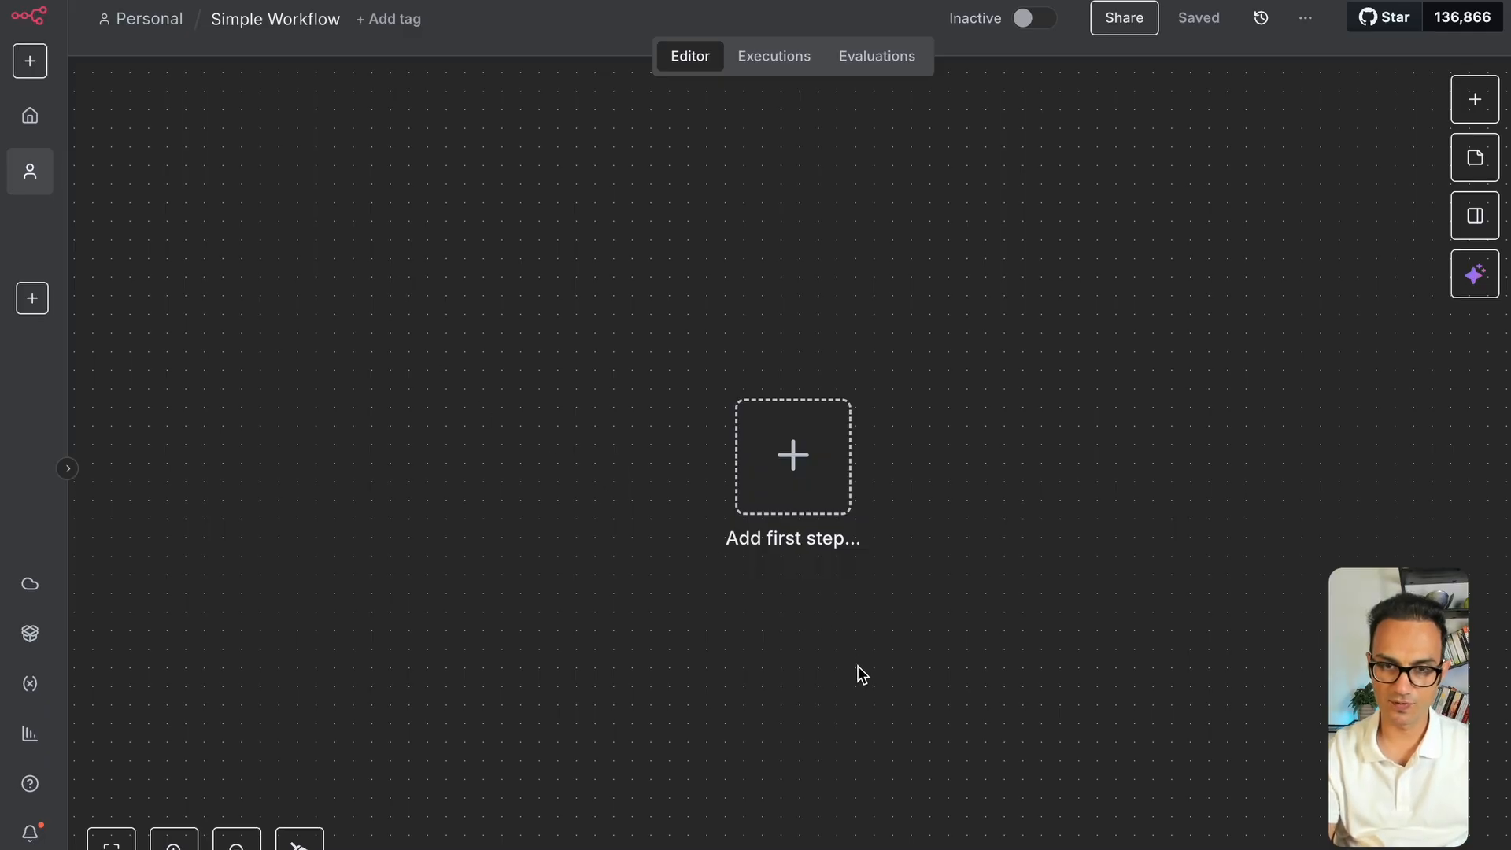
Search the first-step triggers for "chat" and "google sheet", and view the triggers offered by Google Sheets
scroll(858, 666, right, 2)
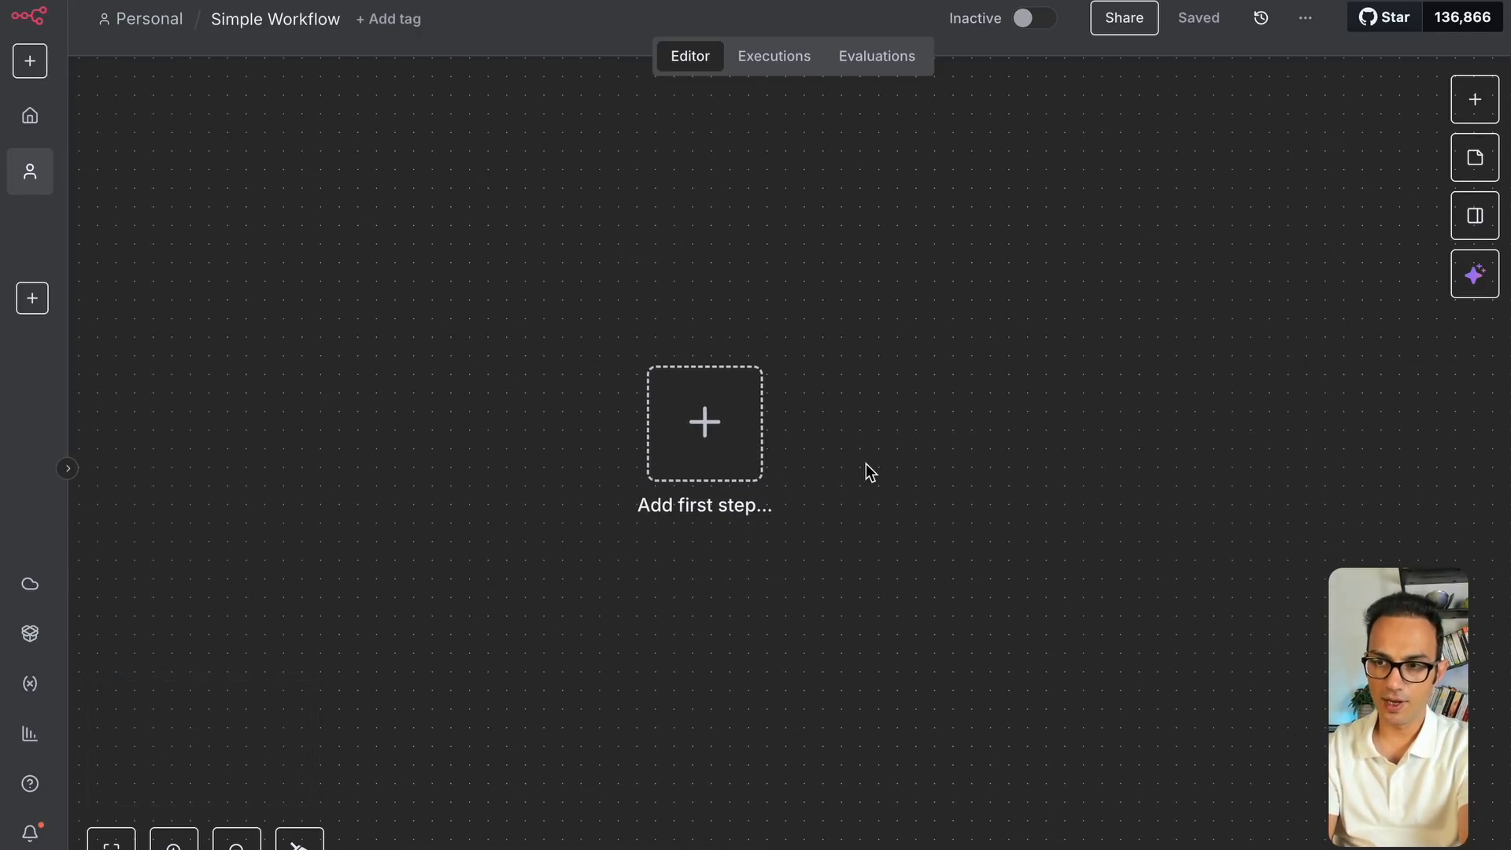
scroll(866, 464, right, 1)
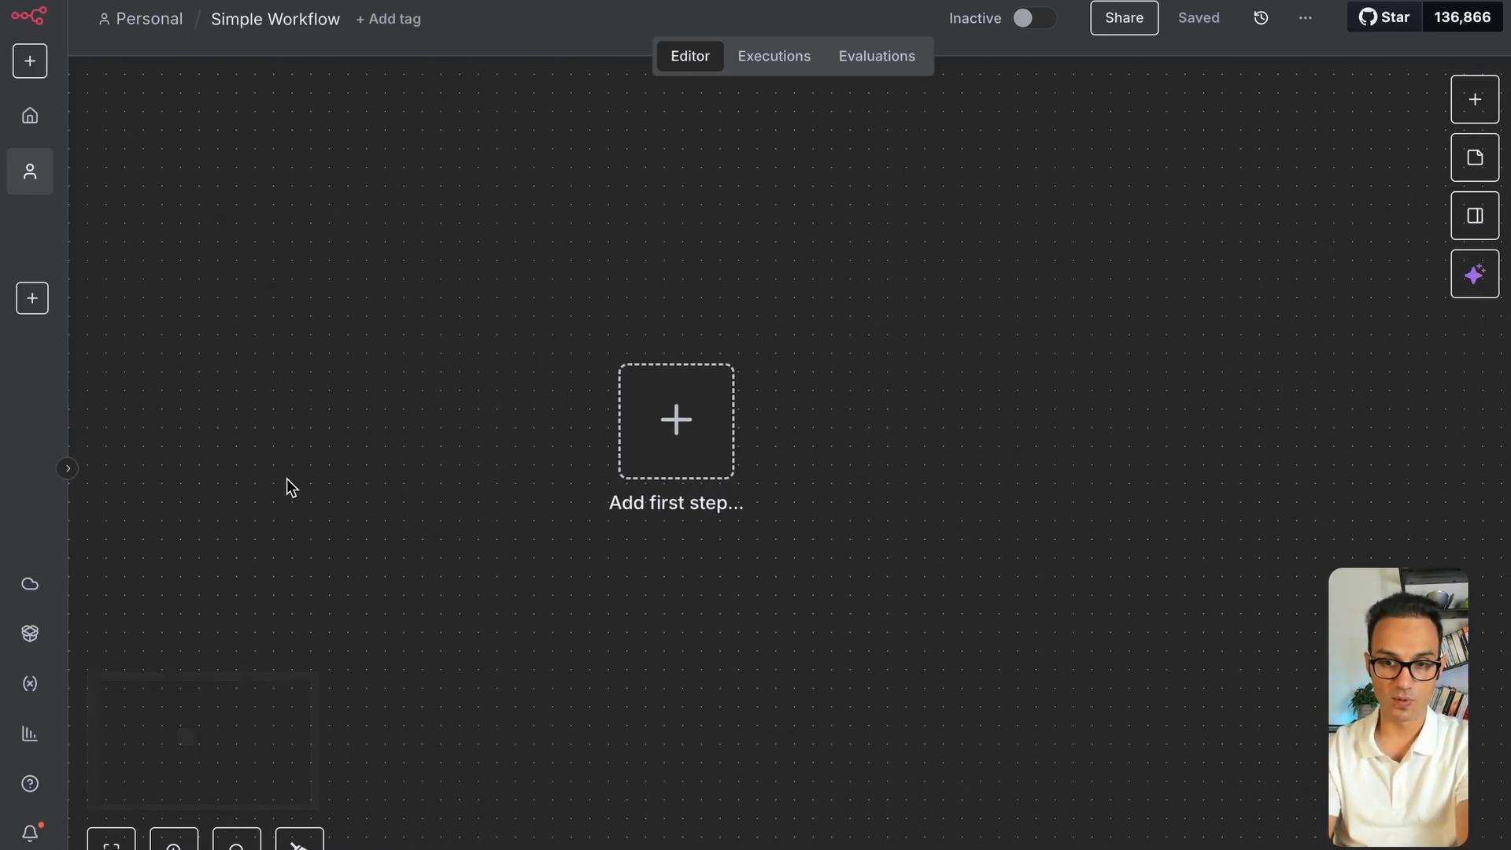
click(670, 421)
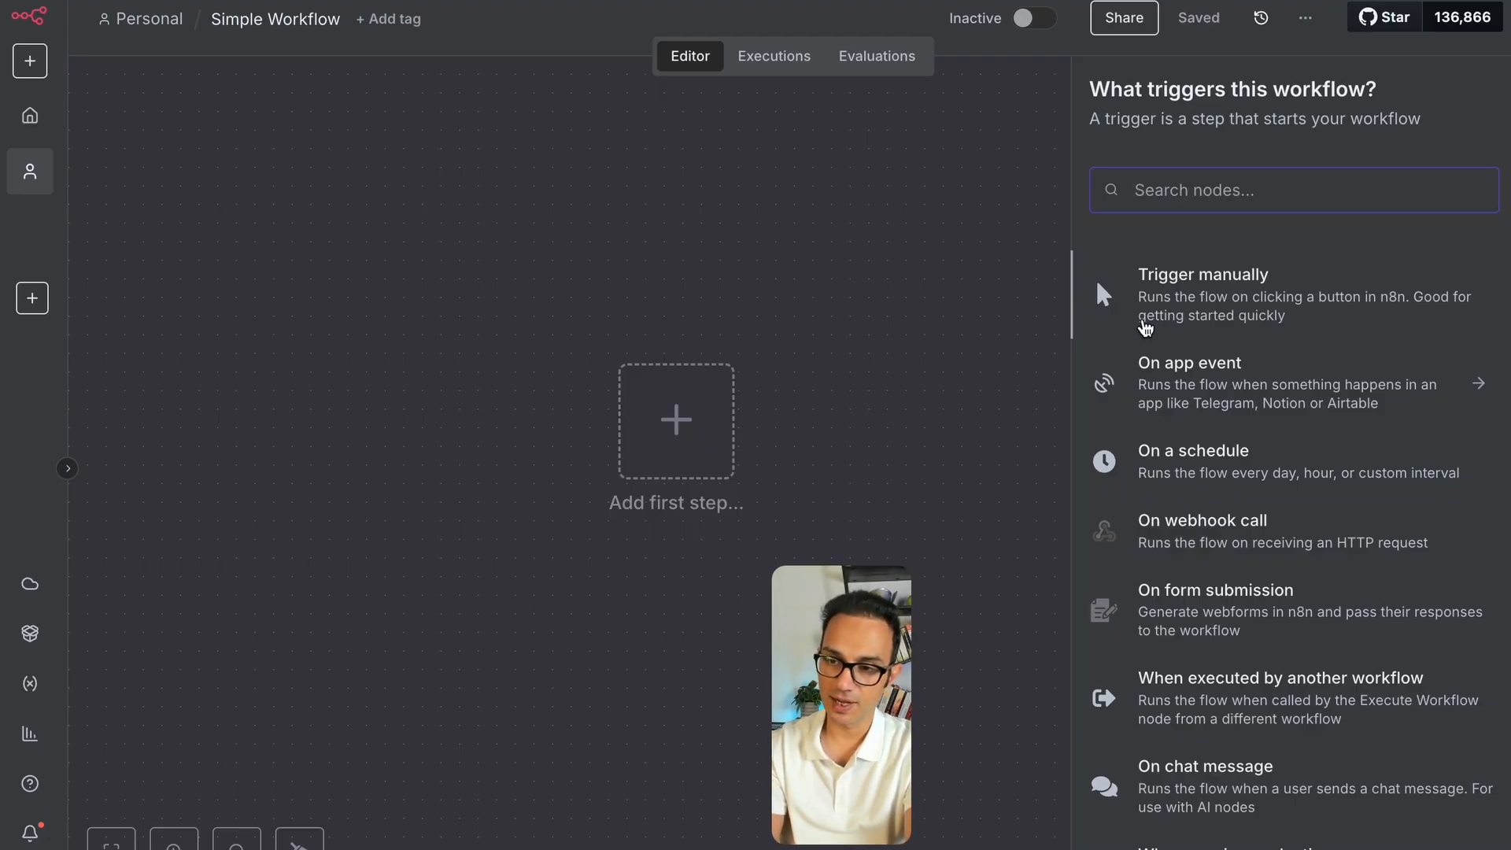
text(chat)
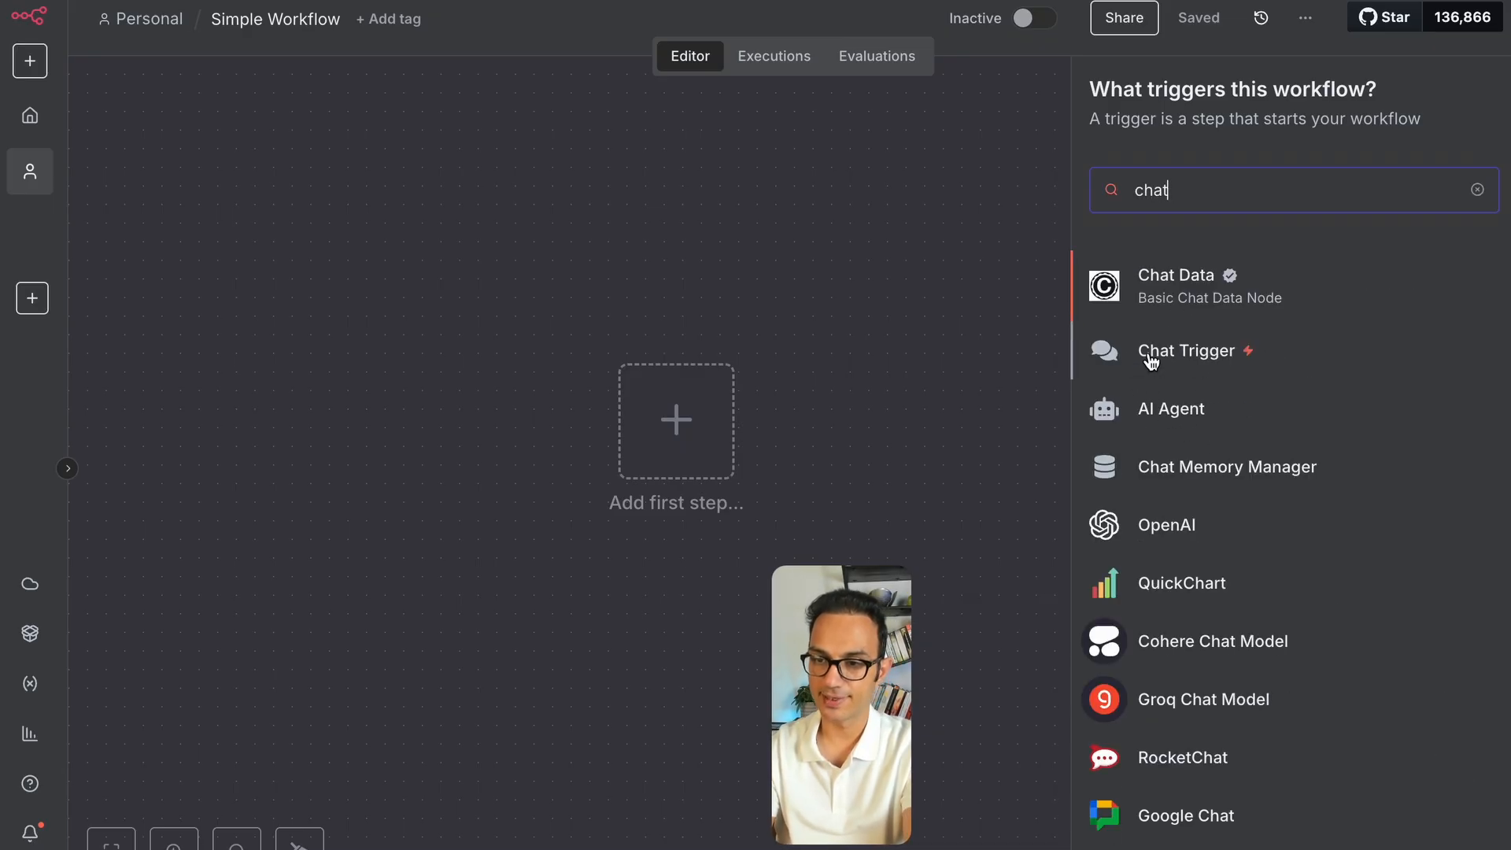
key(alt+BackSpace)
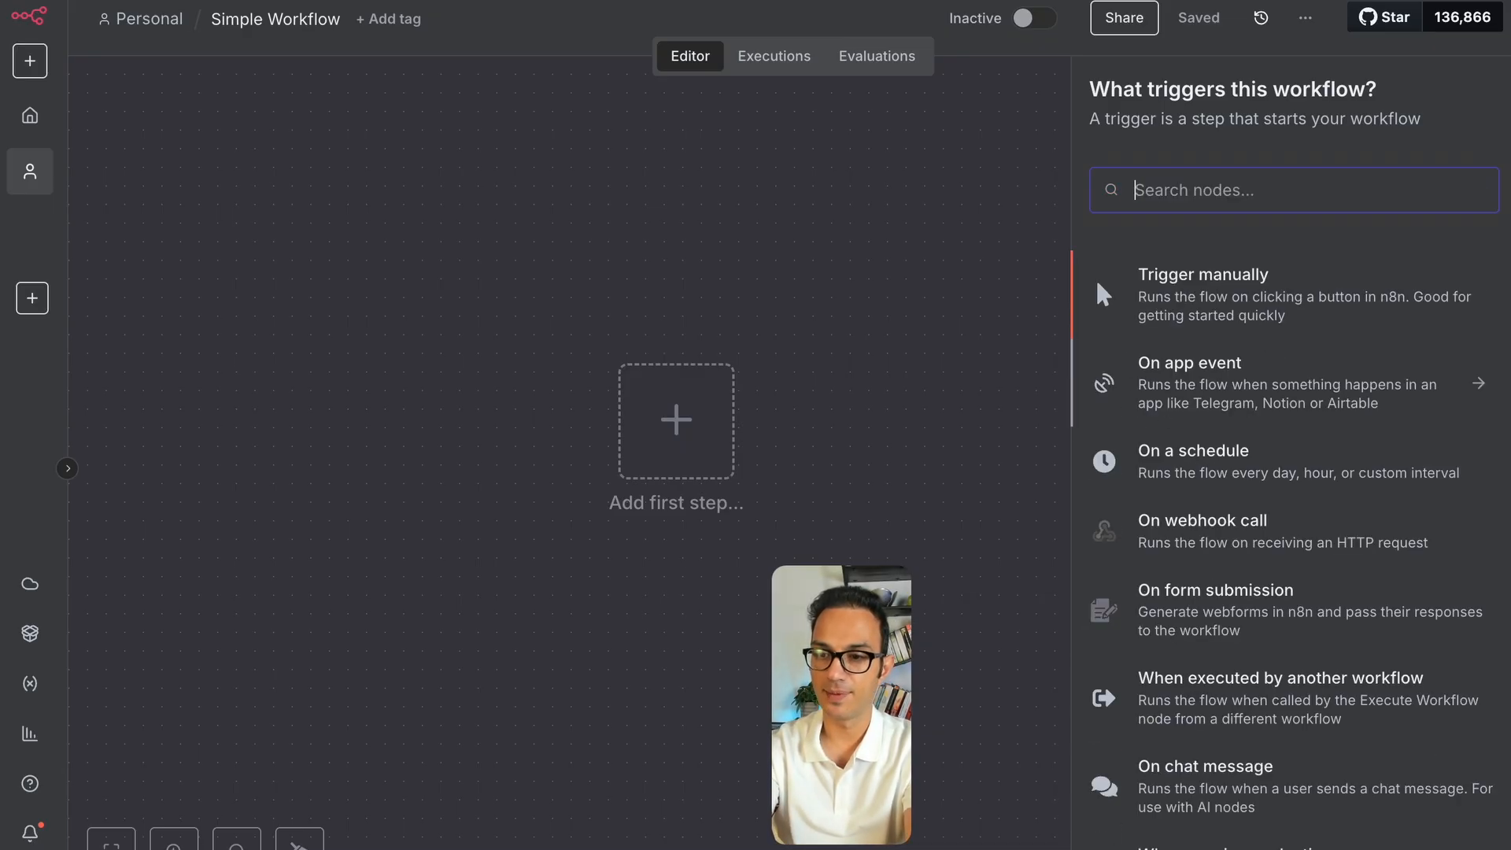
text(goo)
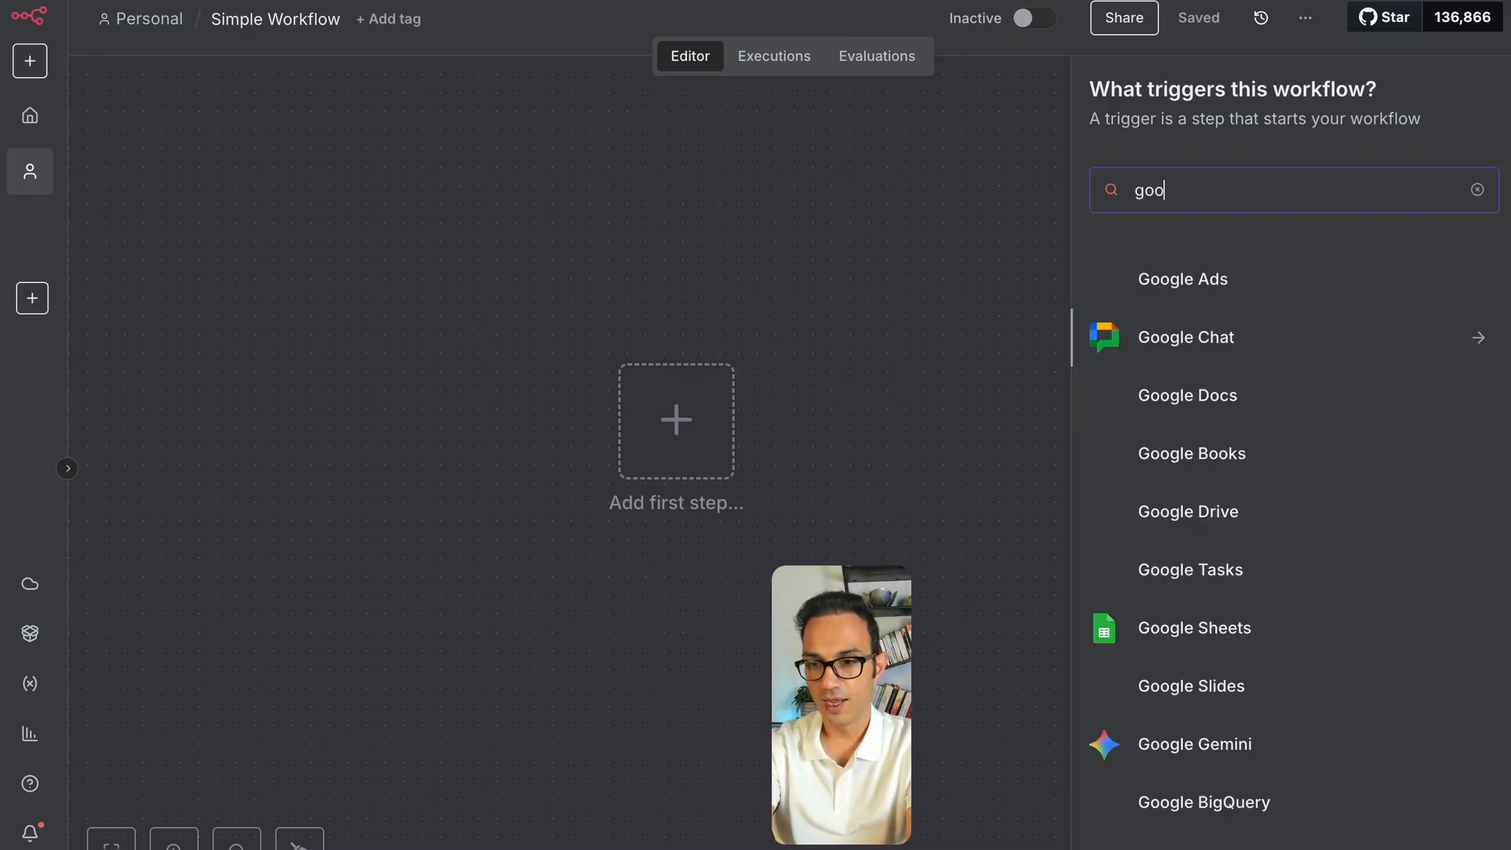
text(gle sheet)
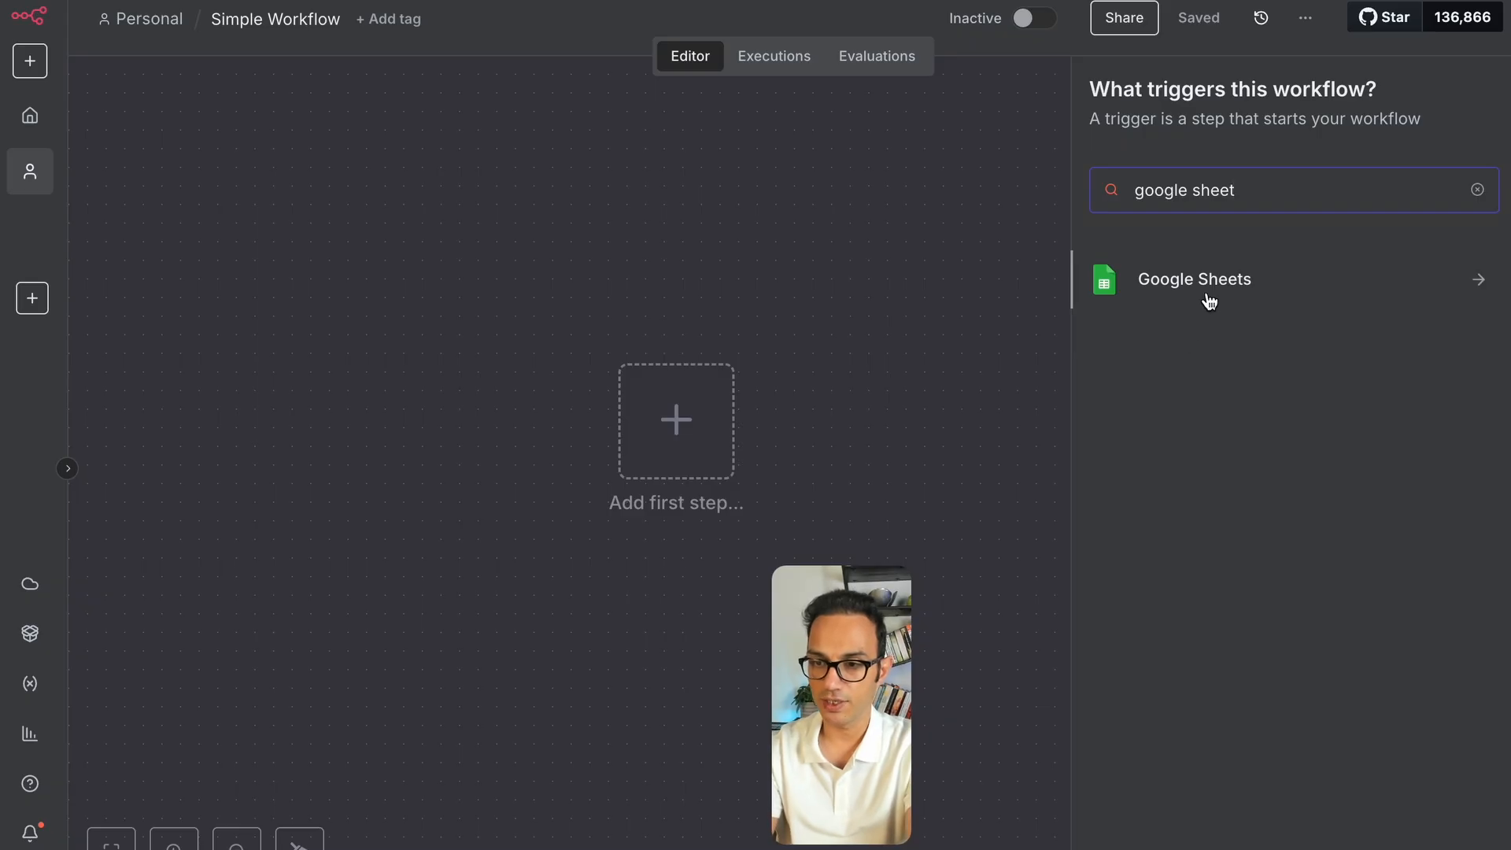
click(1208, 293)
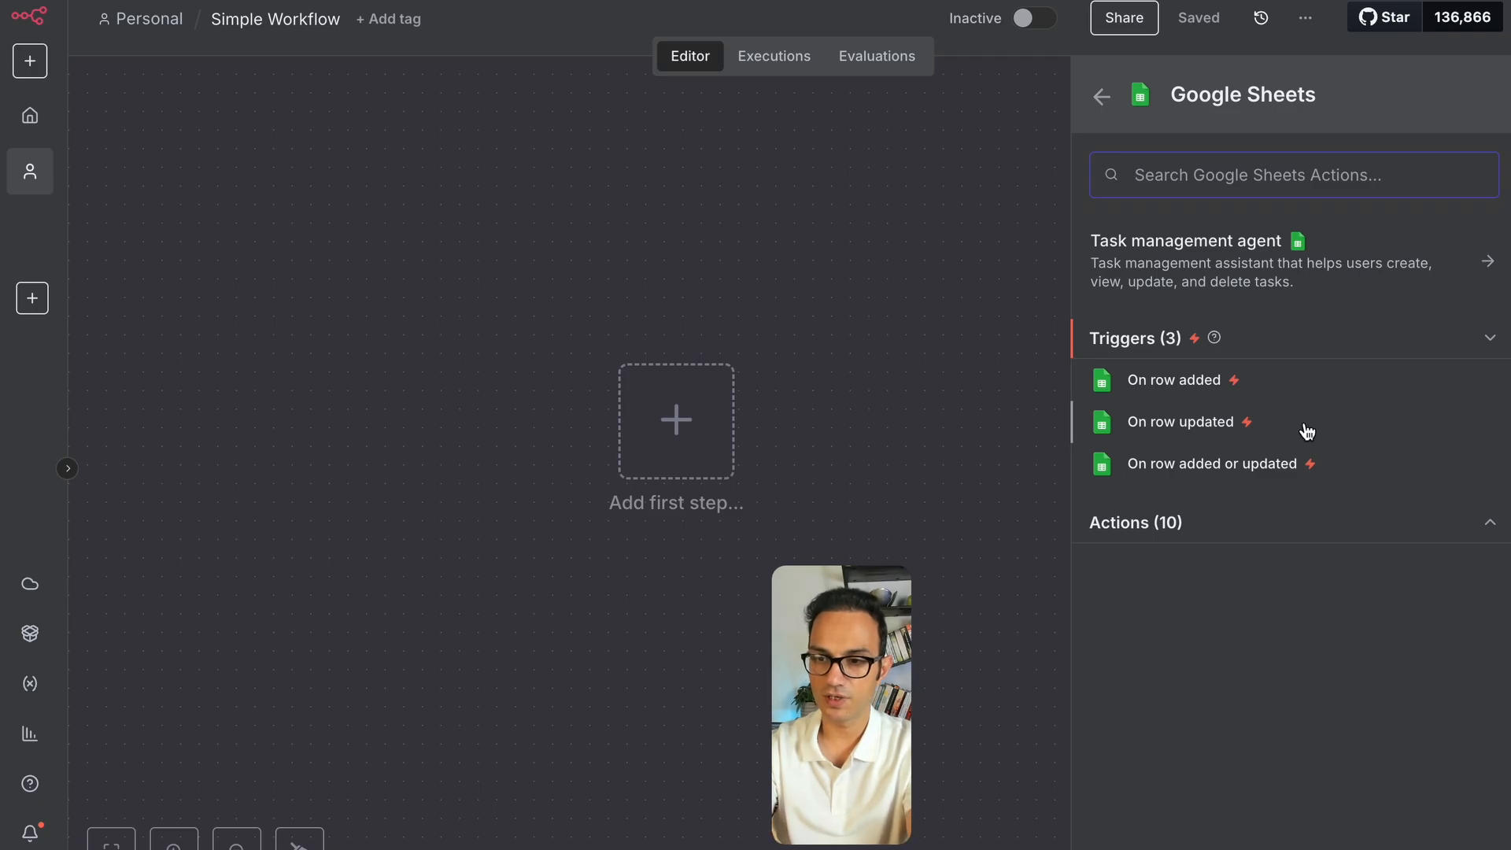
Search the Google Sheets triggers and actions for "trig" and clear the search
text(trig)
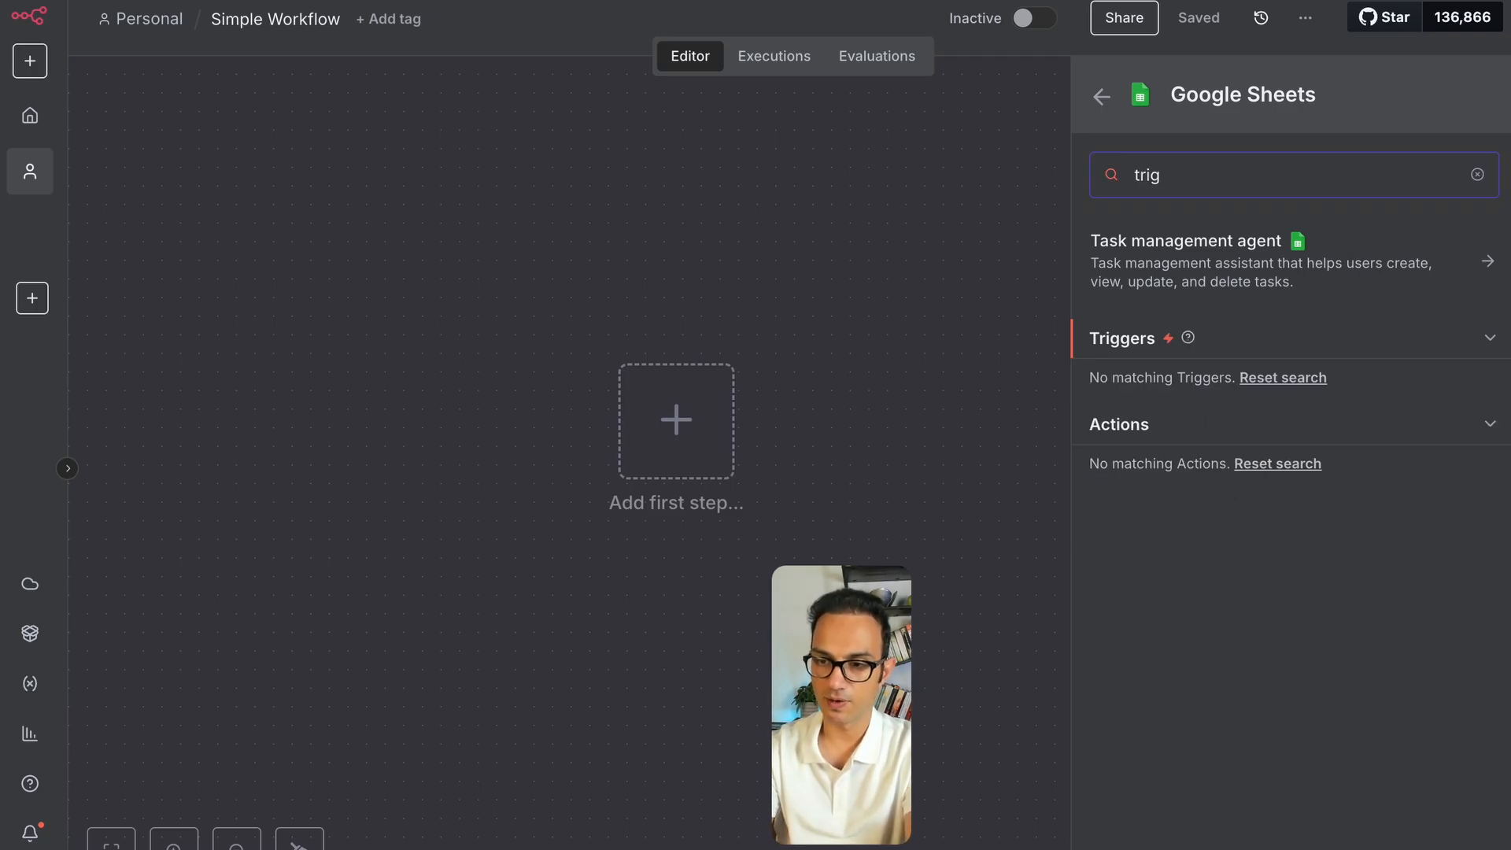
key(BackSpace)
key(BackSpace)
key(BackSpace)
key(BackSpace)
Return to the full trigger list and add a manual trigger as the workflow's first step
click(1103, 96)
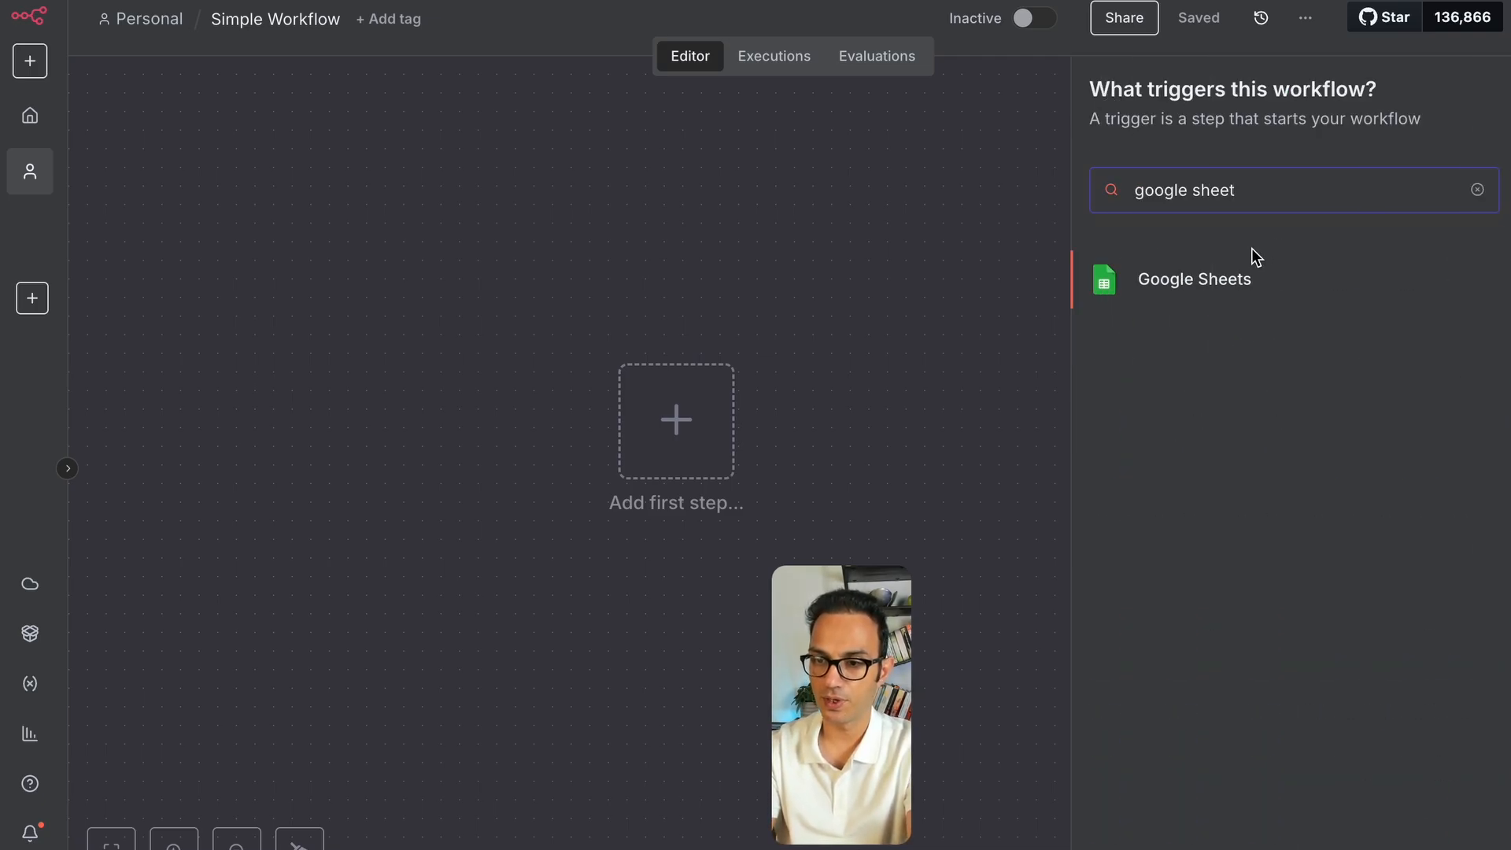
key(ctrl+a)
key(BackSpace)
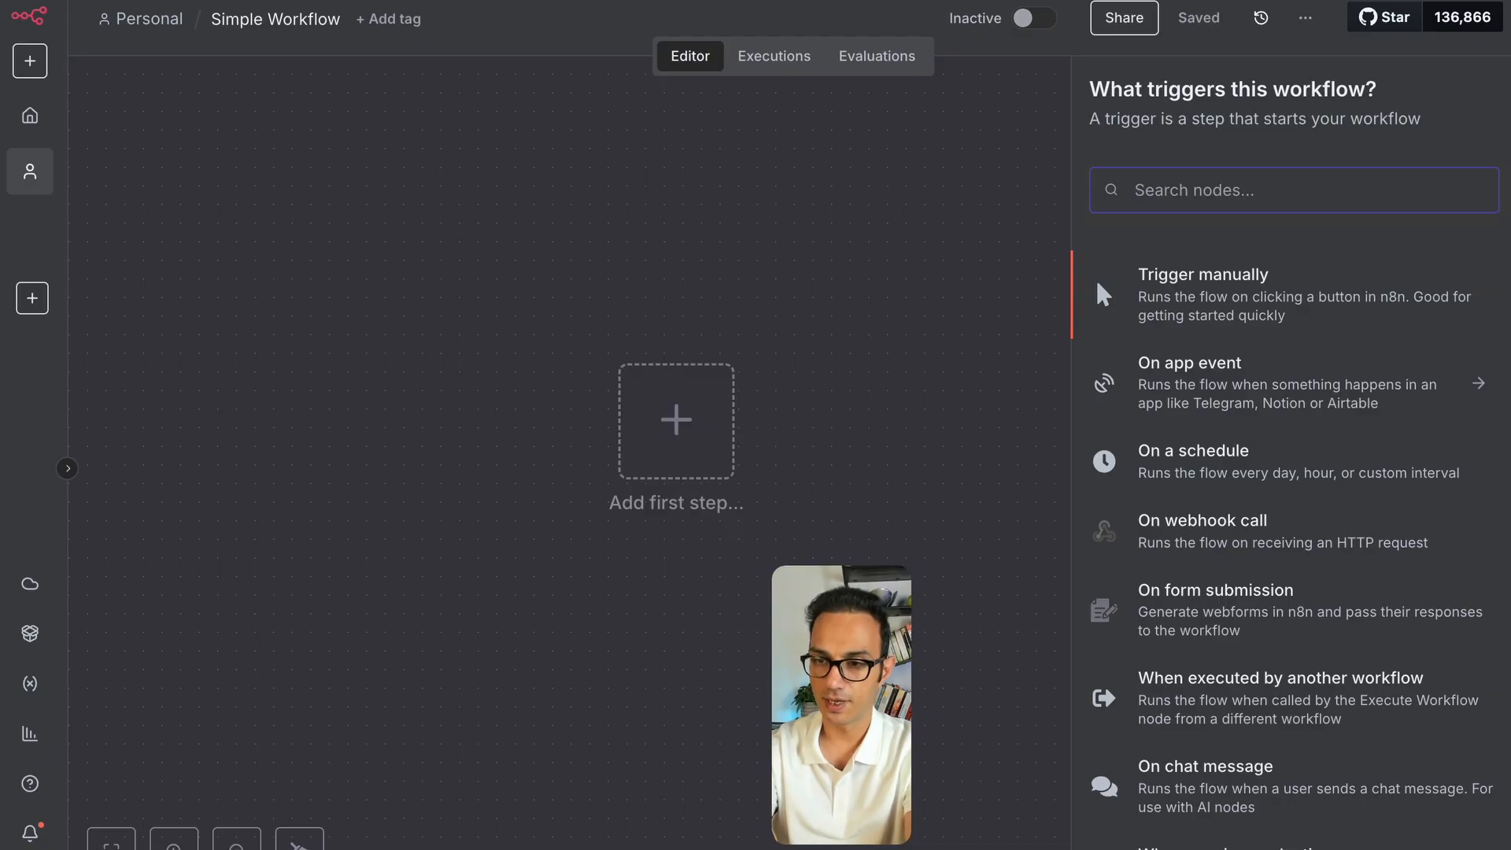
click(1184, 299)
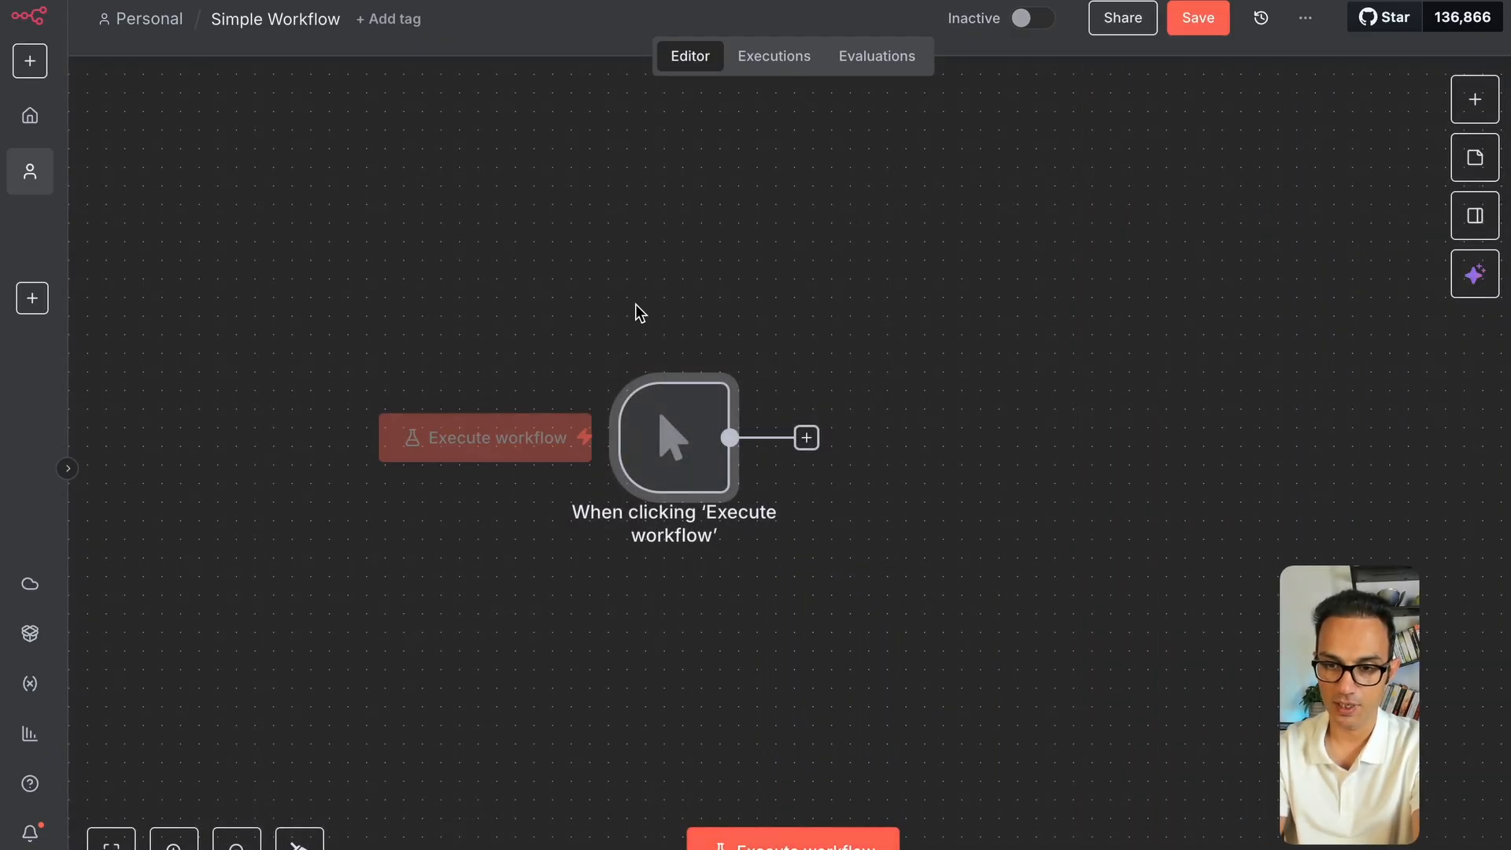
Search for "google sheet" as the node after the manual trigger, look through its available actions and return to the canvas without adding one
click(809, 449)
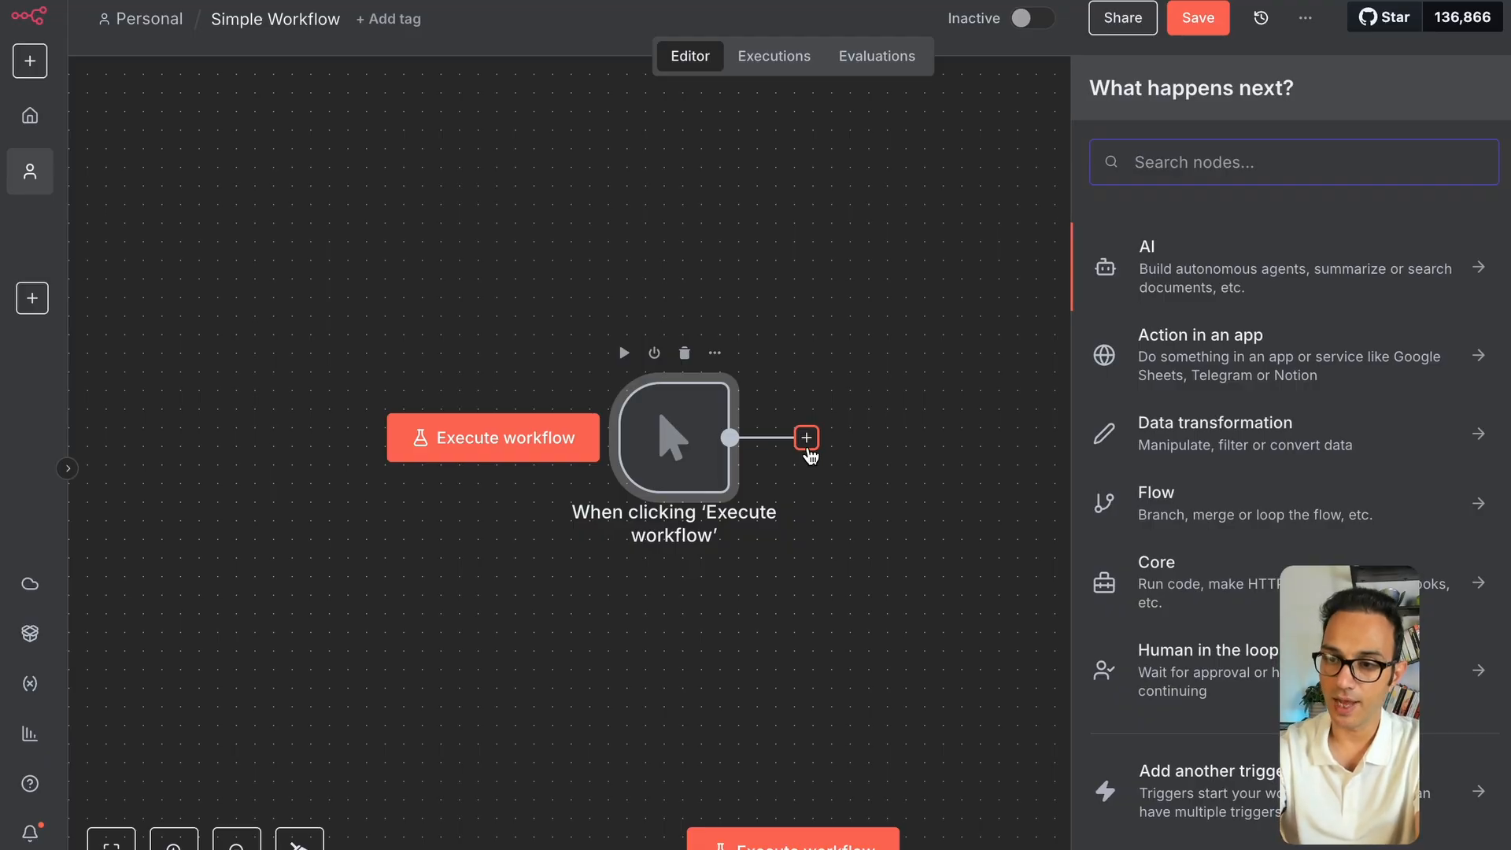
text(google sheet)
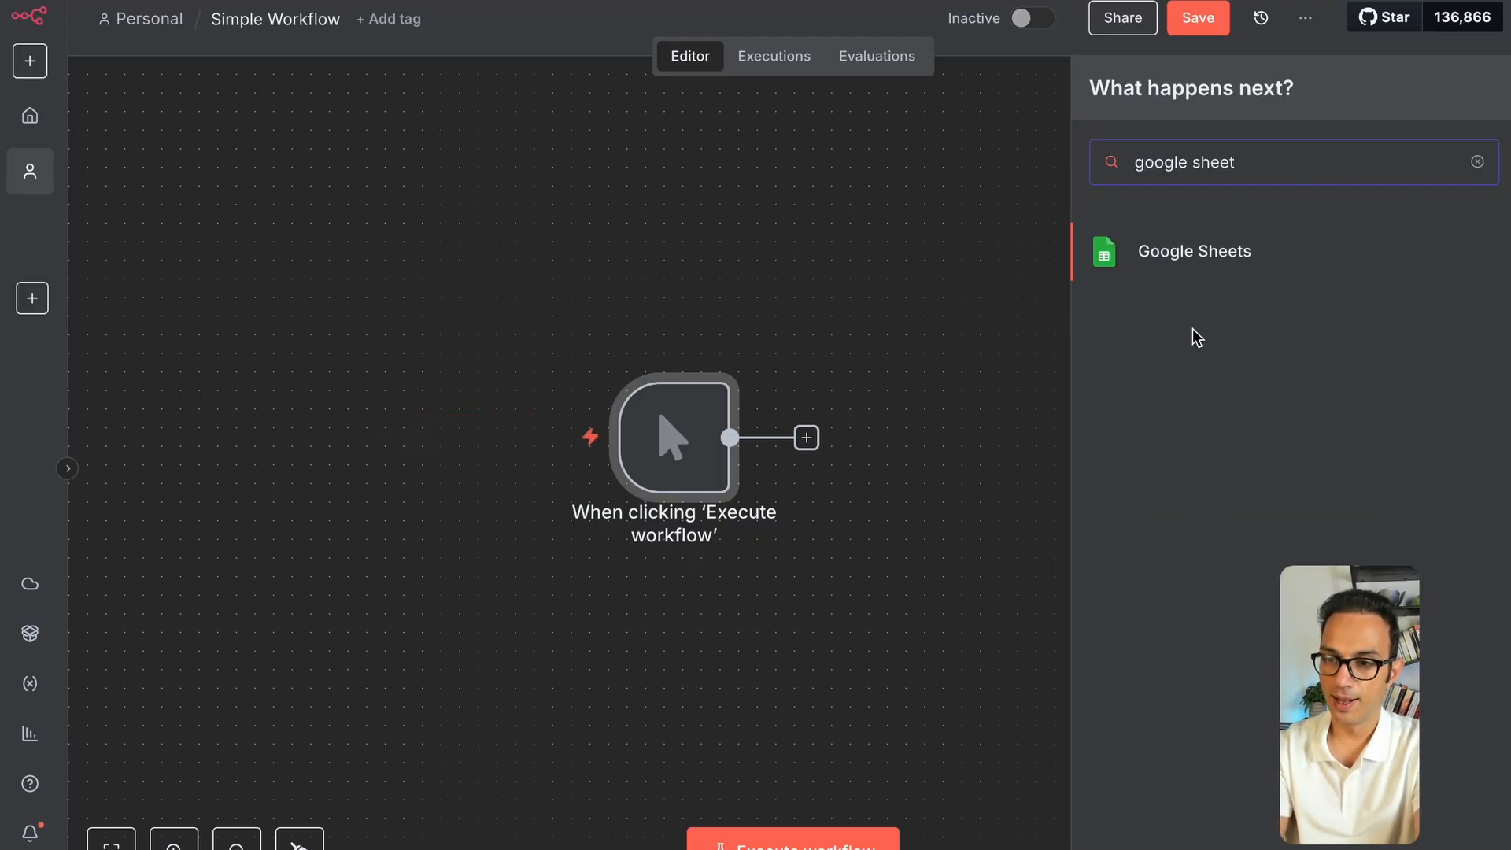
click(1181, 271)
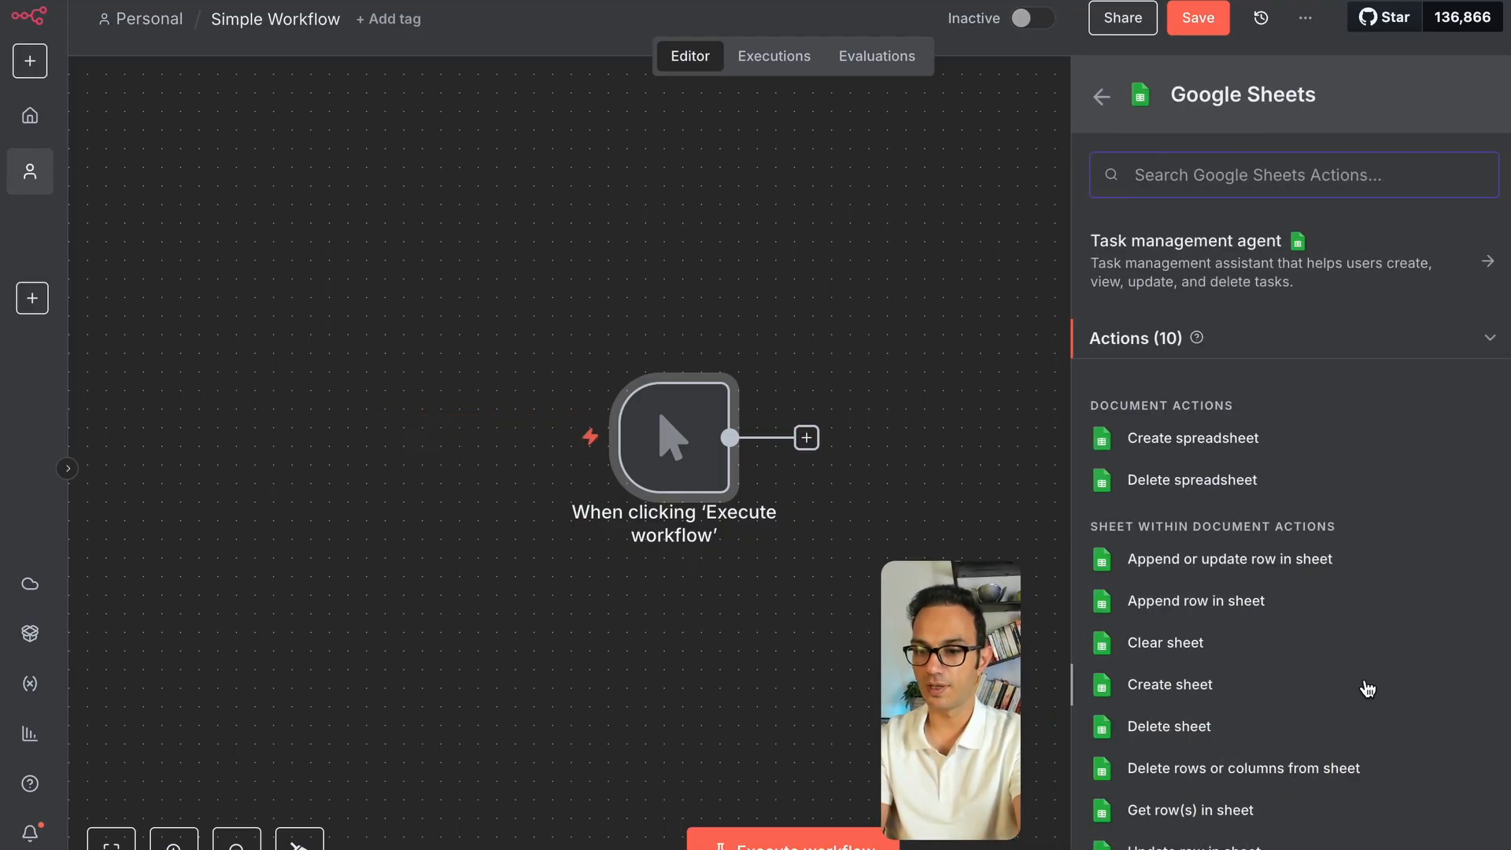
scroll(1323, 709, down, 1)
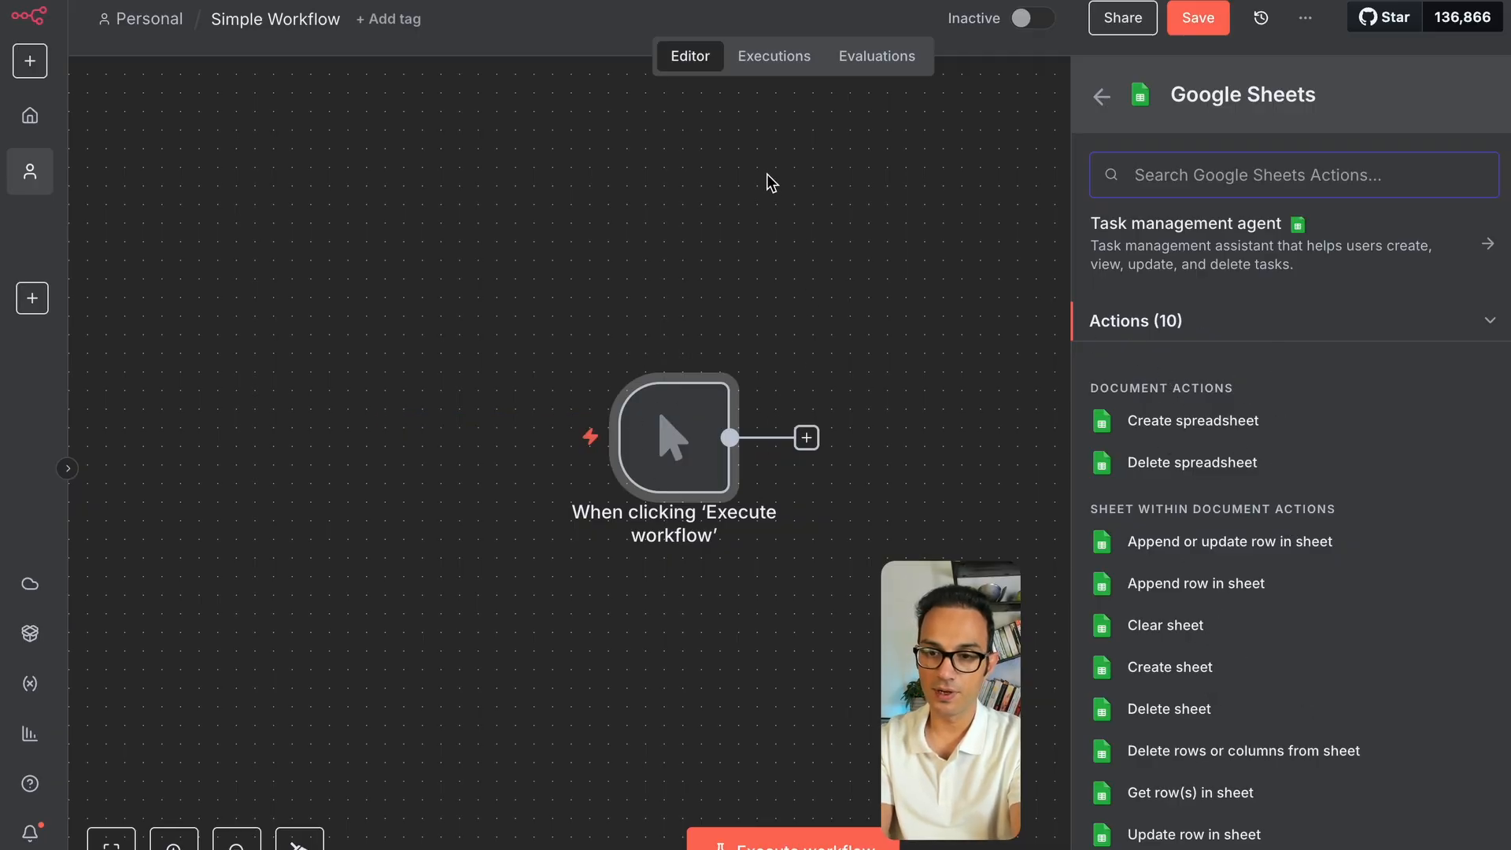
drag(769, 178, 833, 379)
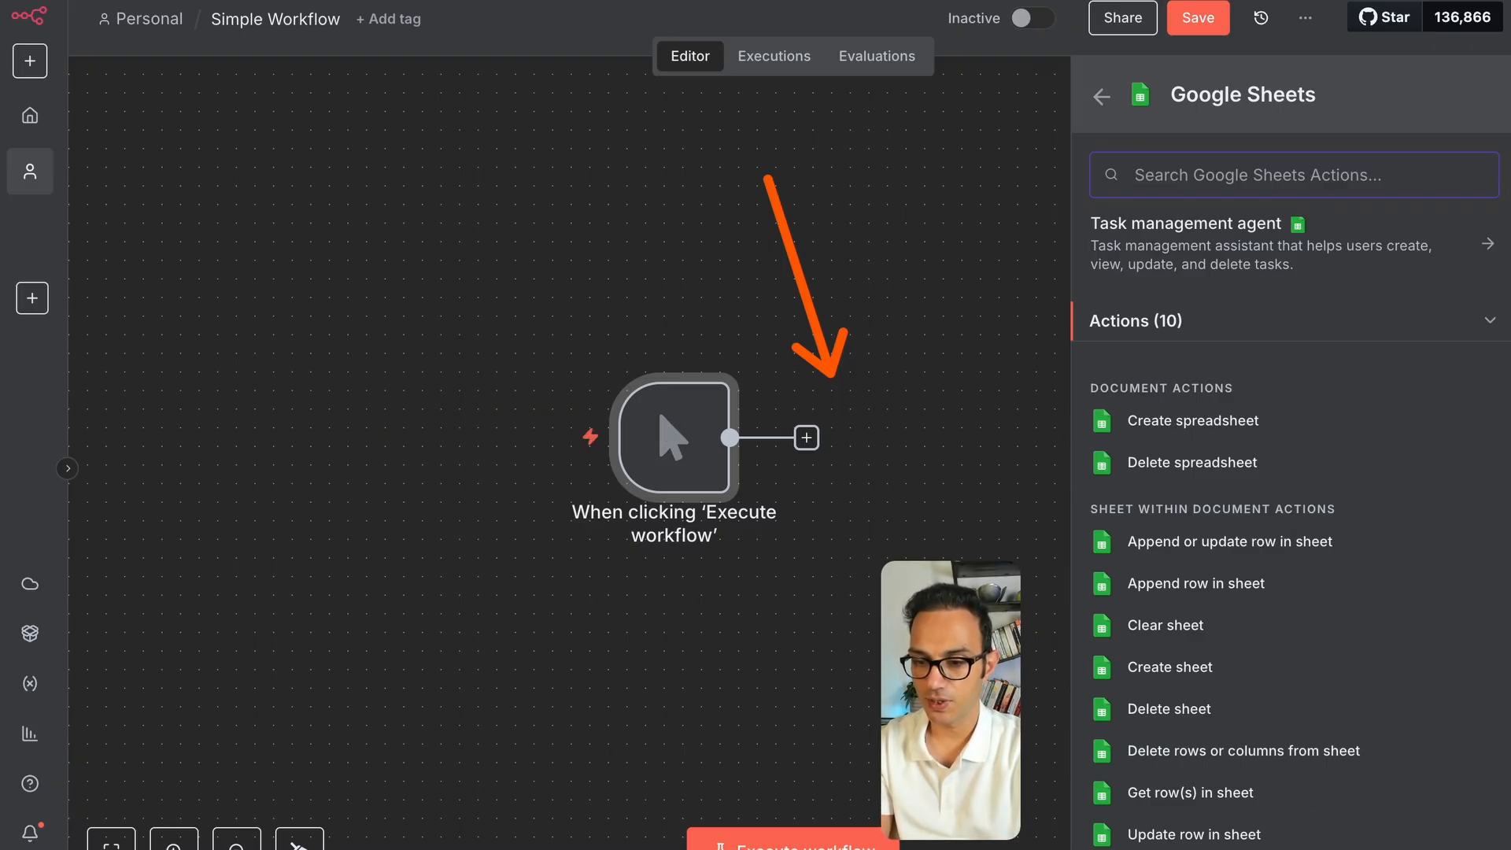
scroll(1291, 551, down, 2)
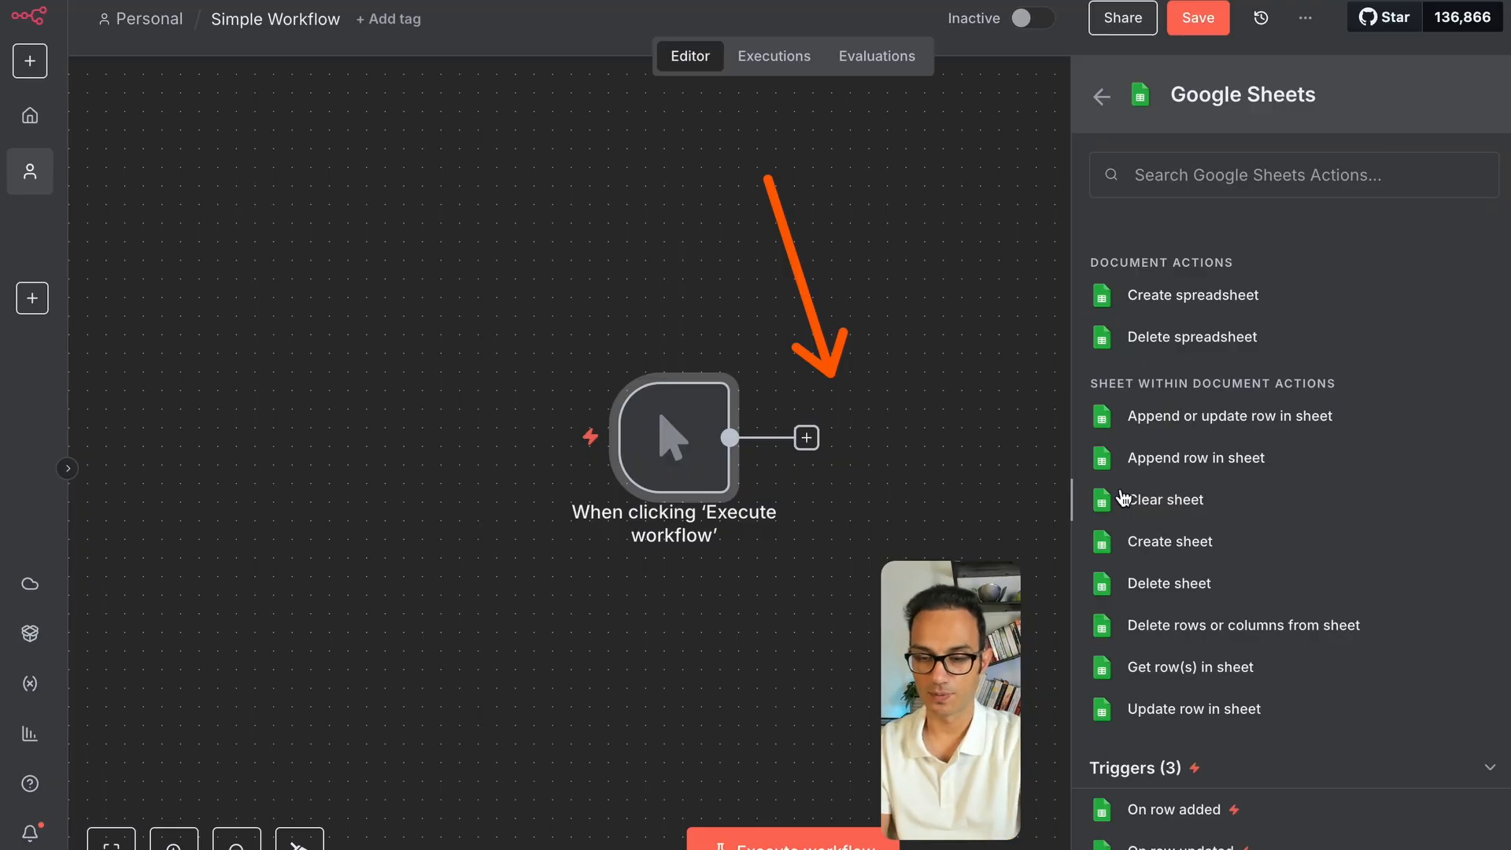
click(961, 394)
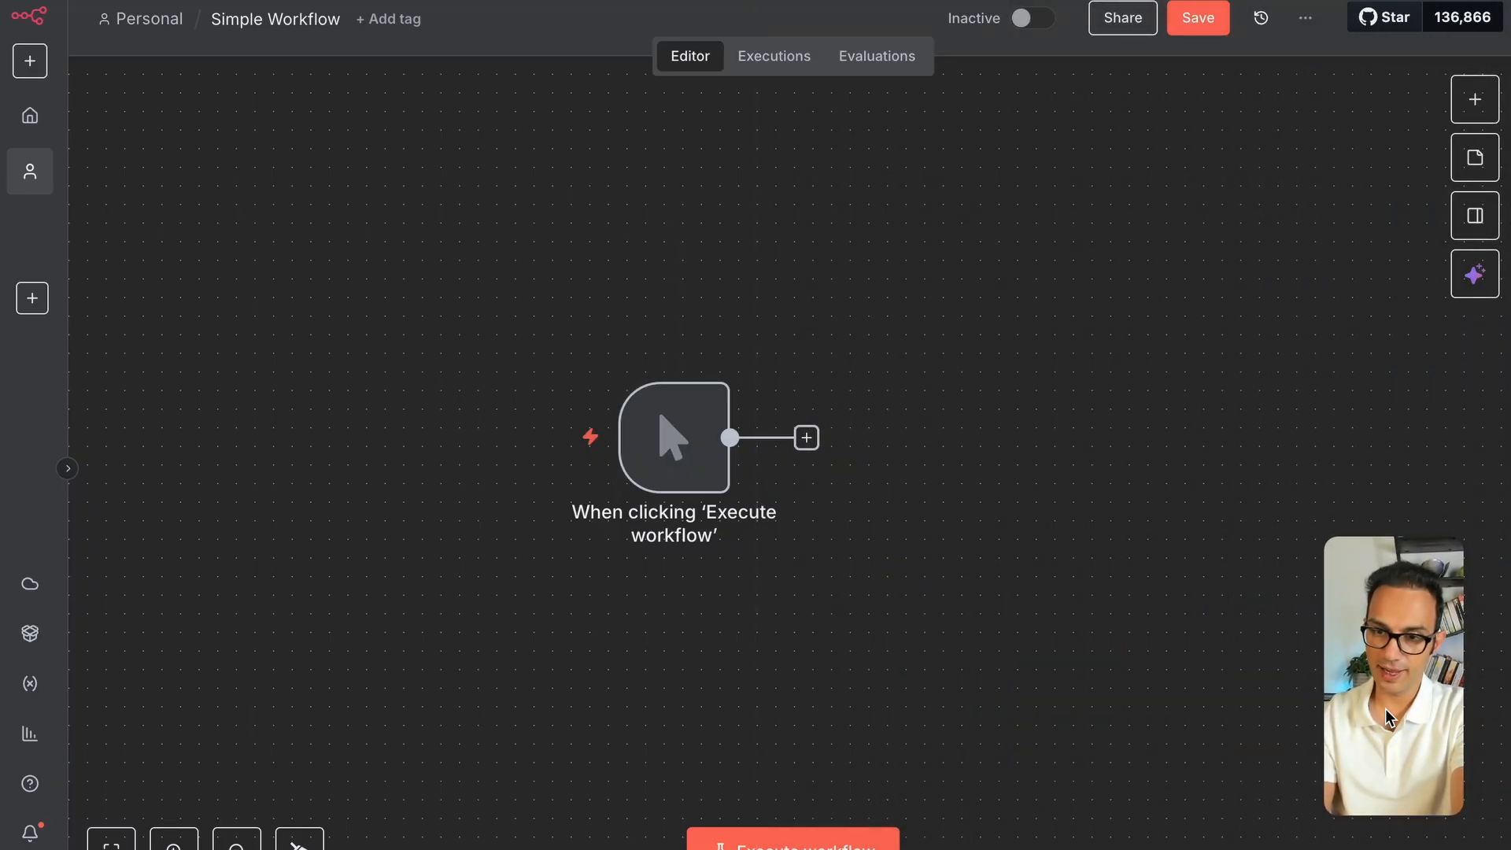
Open the manual trigger node to view its parameters and output, and return to the canvas
scroll(724, 533, right, 5)
scroll(723, 527, right, 1)
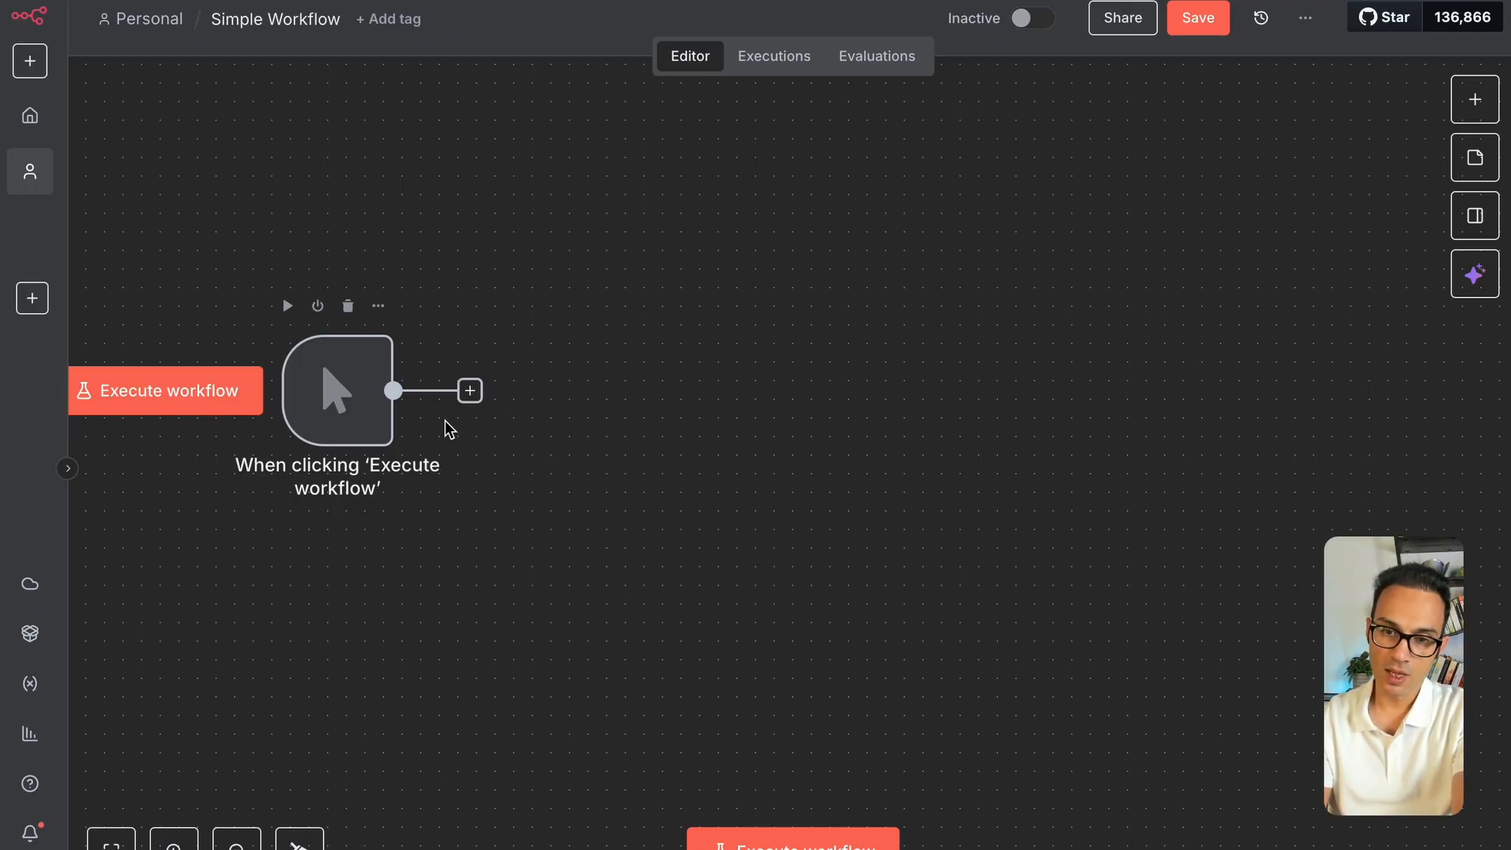
mouse_move(422, 101)
mouse_down()
mouse_move(294, 341)
mouse_move(336, 329)
mouse_move(293, 347)
mouse_move(409, 326)
mouse_move(346, 277)
mouse_up()
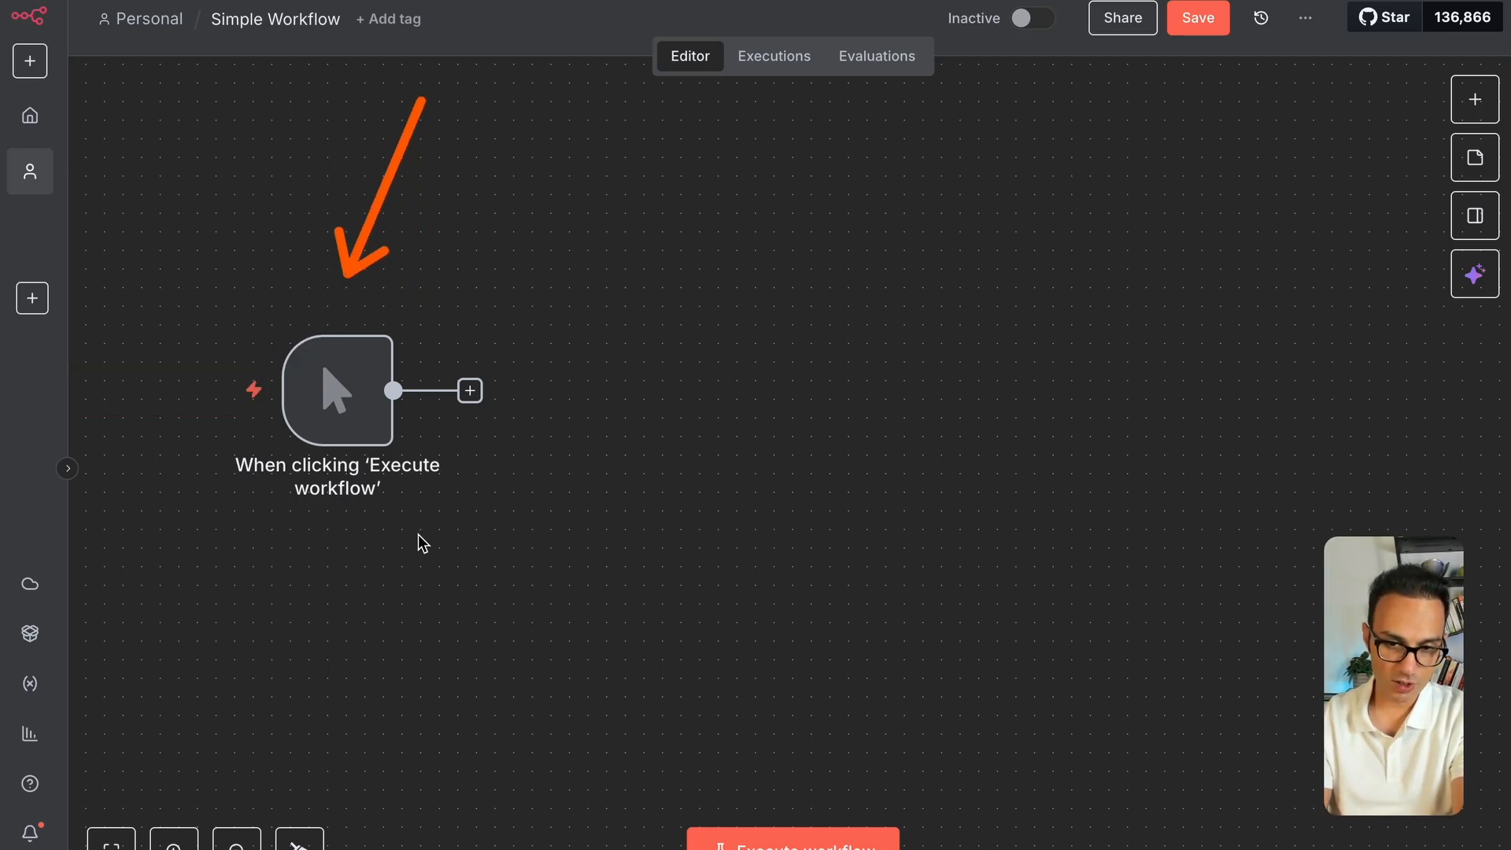
drag(318, 665, 259, 420)
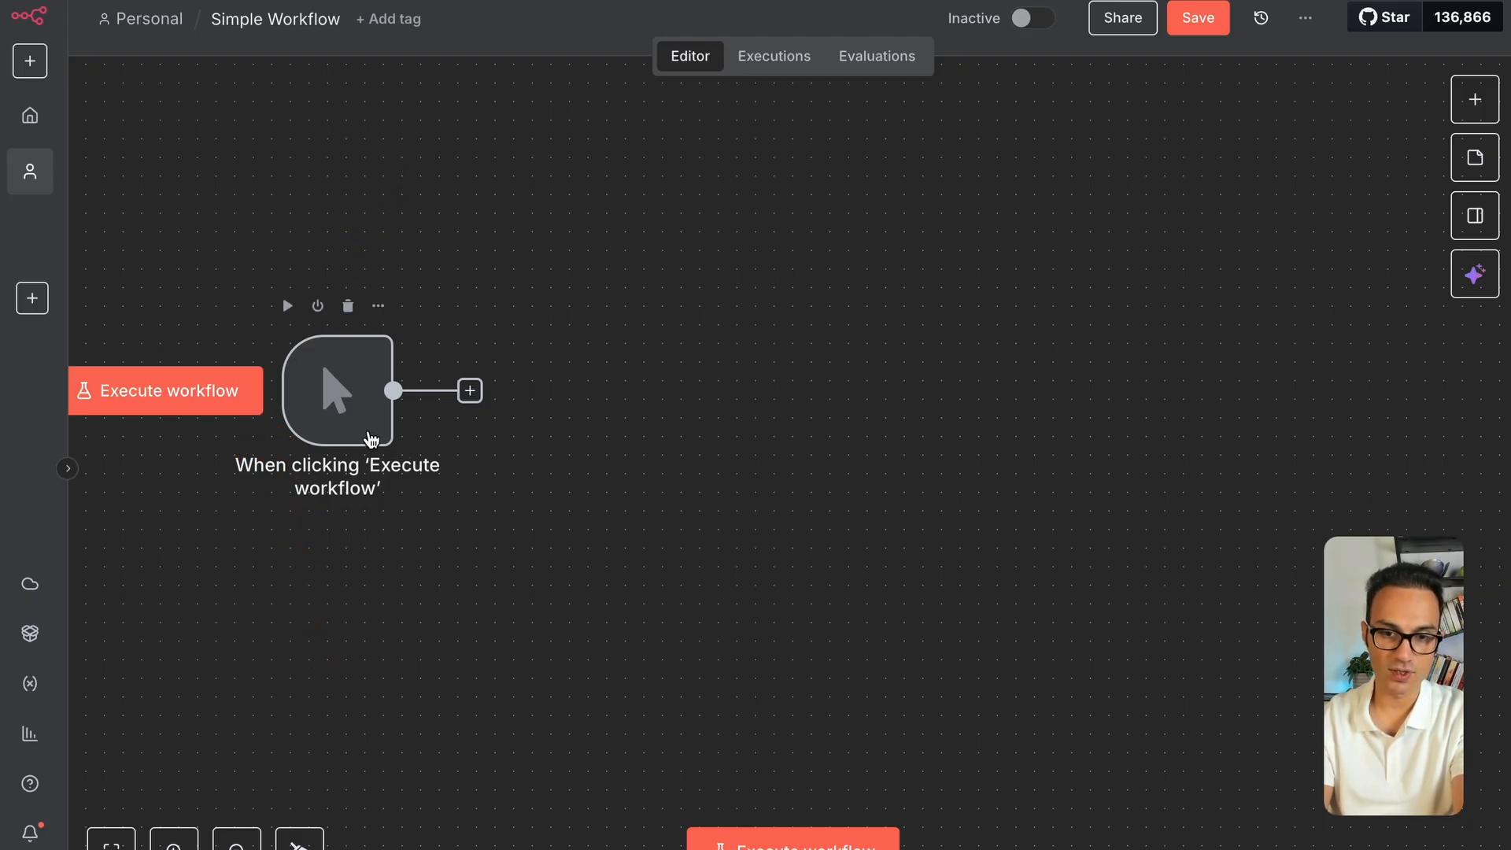
double_click(361, 398)
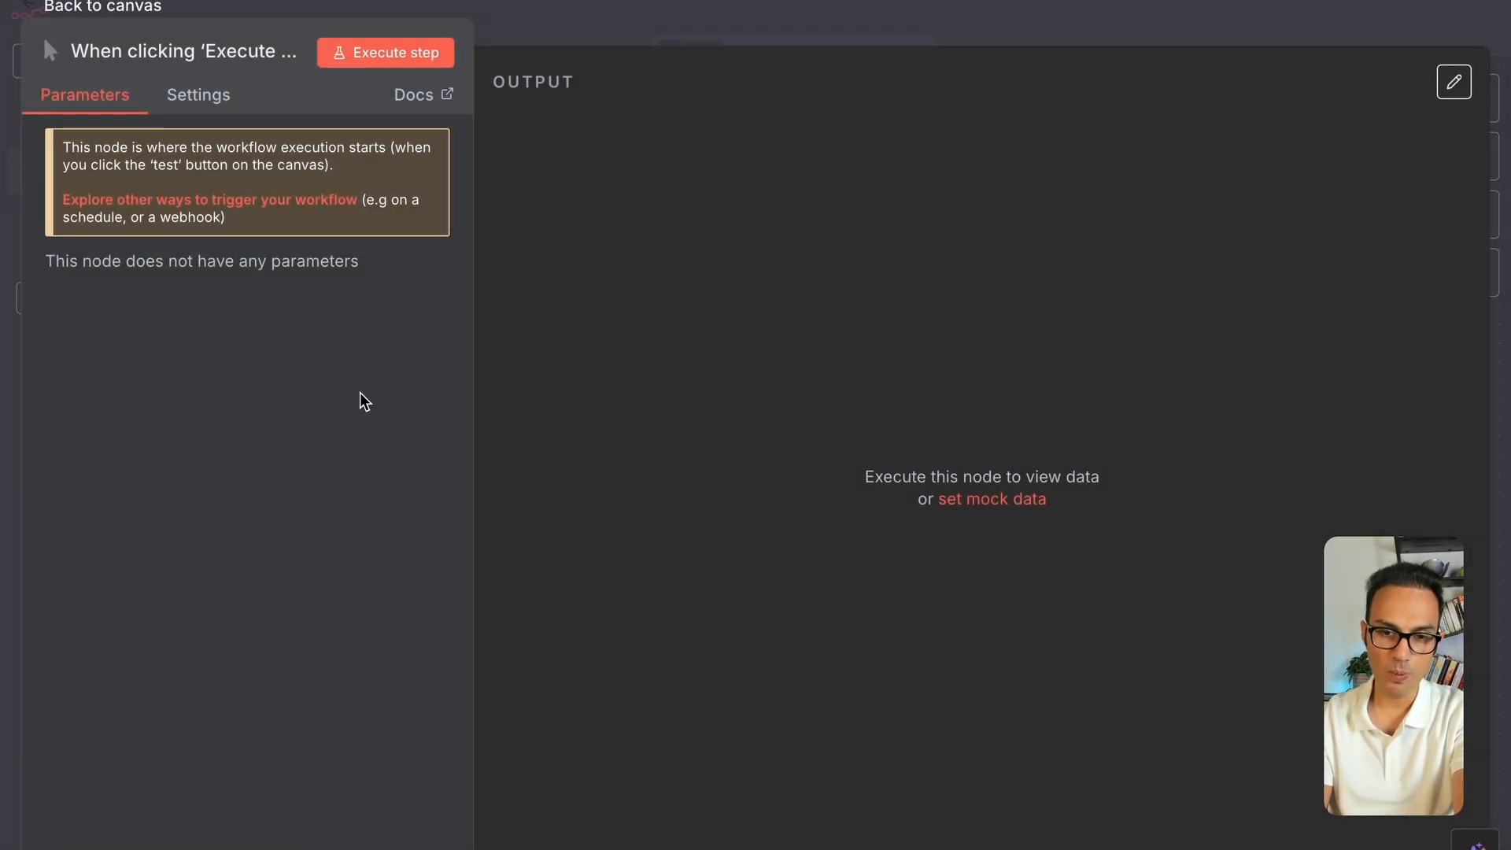
click(724, 24)
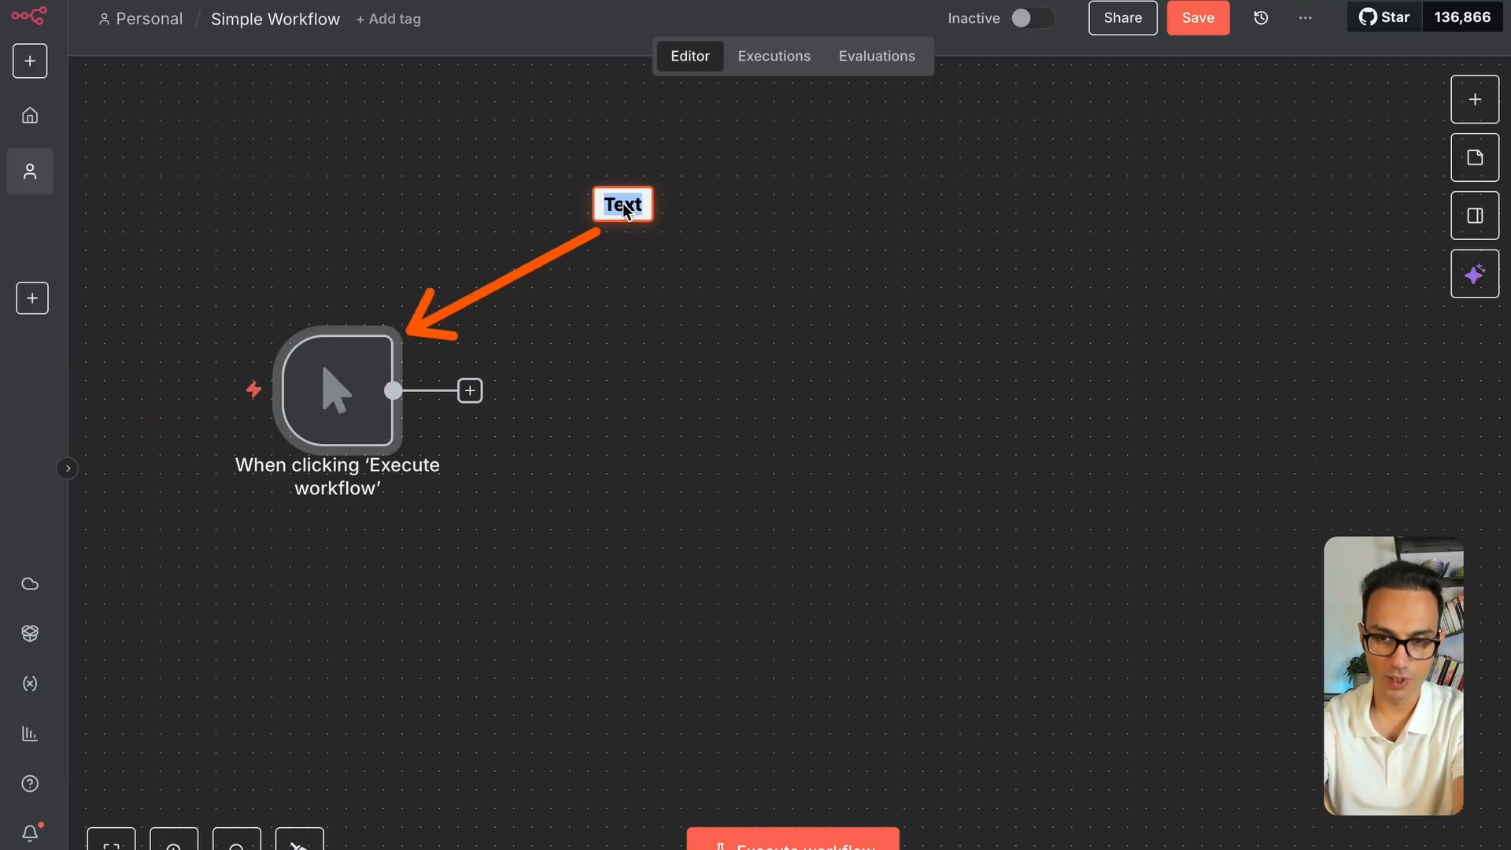
Look again at the manual trigger node's parameters and output, and return to the canvas
text(Node)
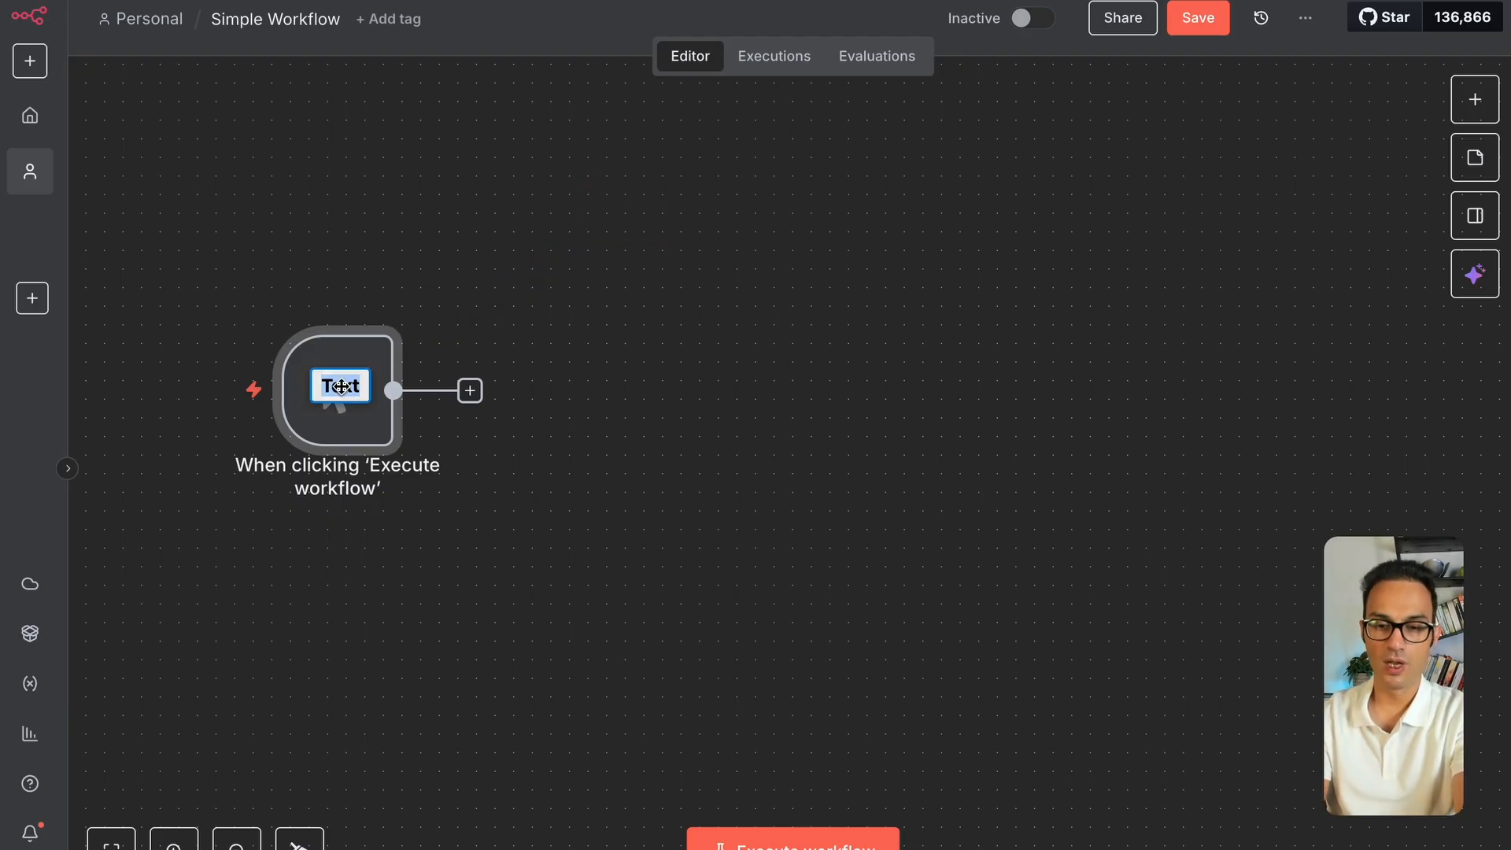
double_click(363, 400)
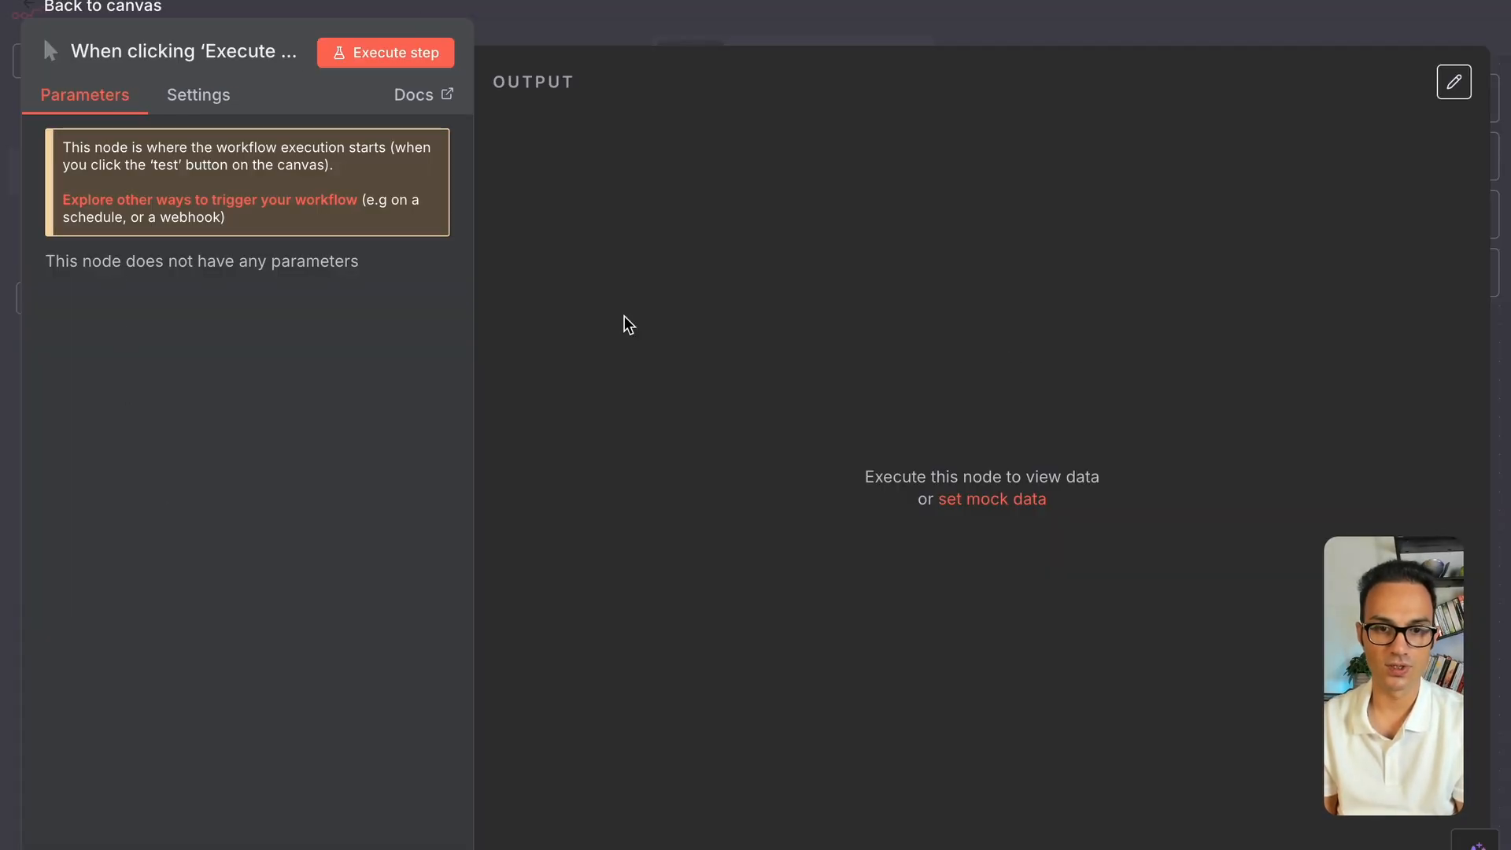
click(557, 22)
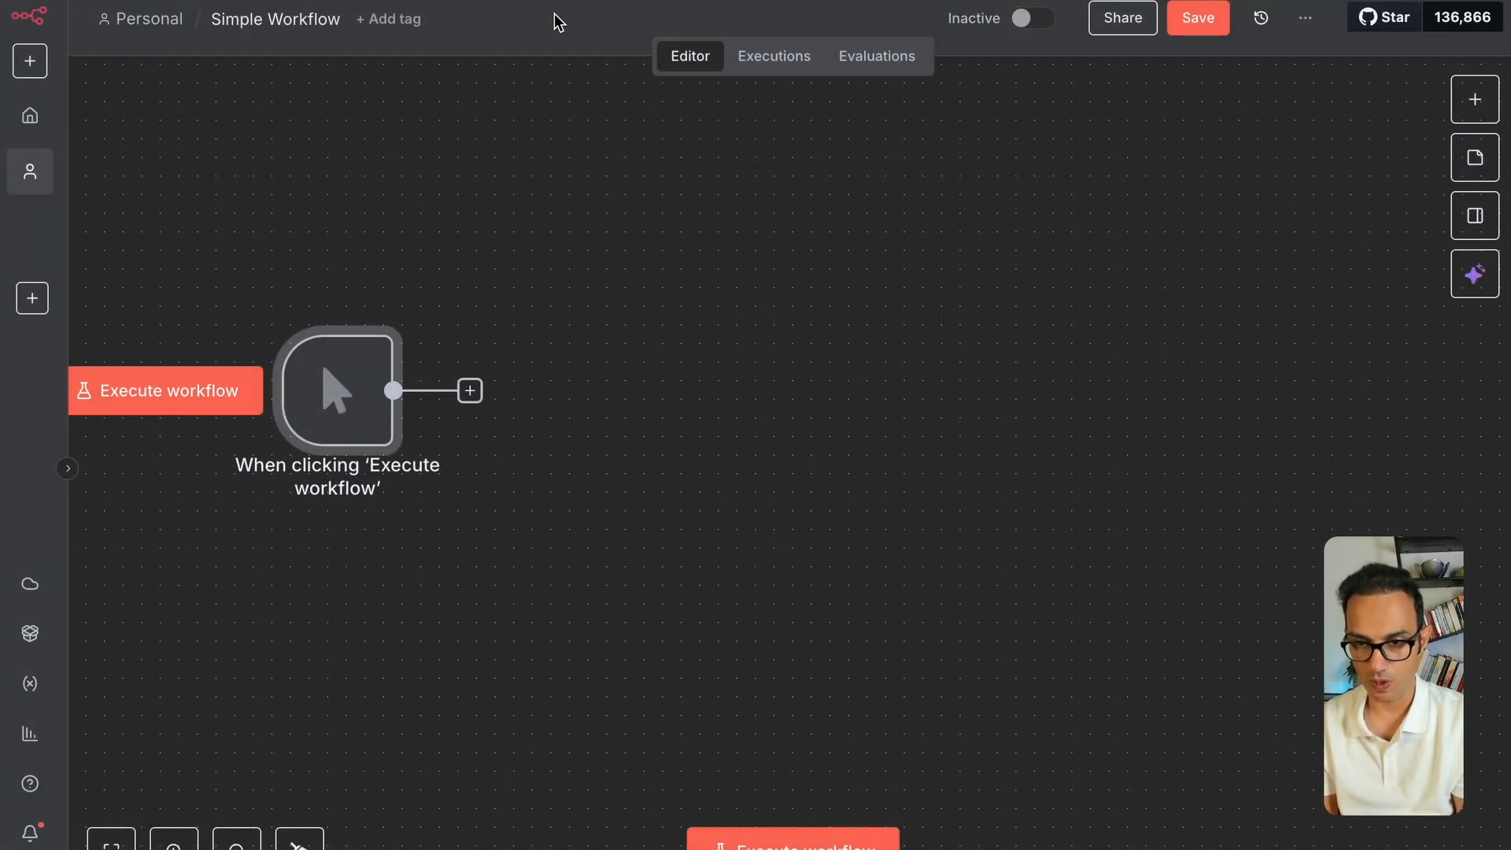
Add an AI Agent node after the manual trigger and return to the canvas with its default settings
click(470, 391)
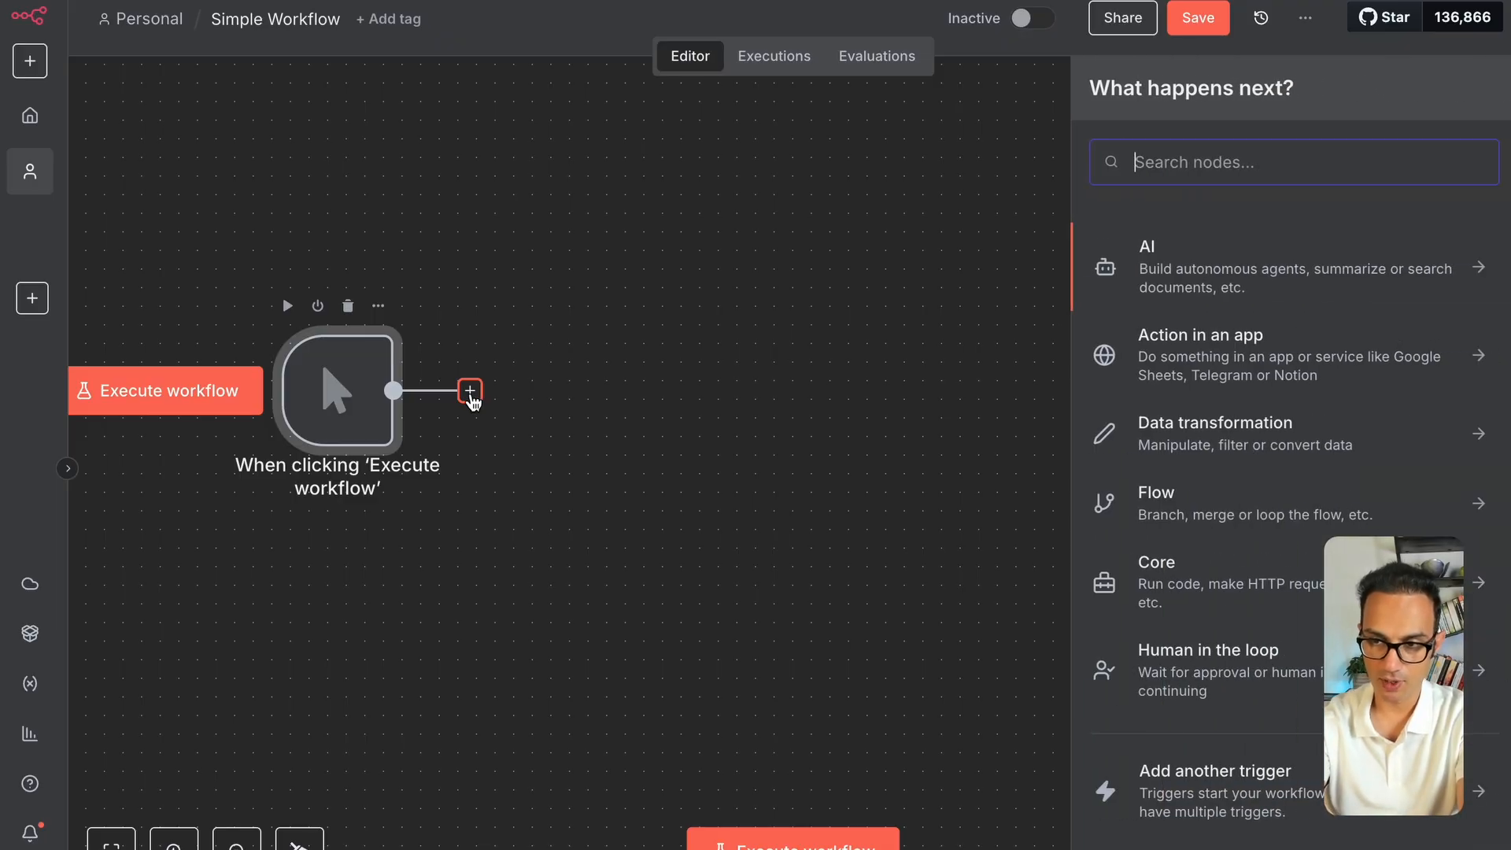
text(ai agen)
key(Return)
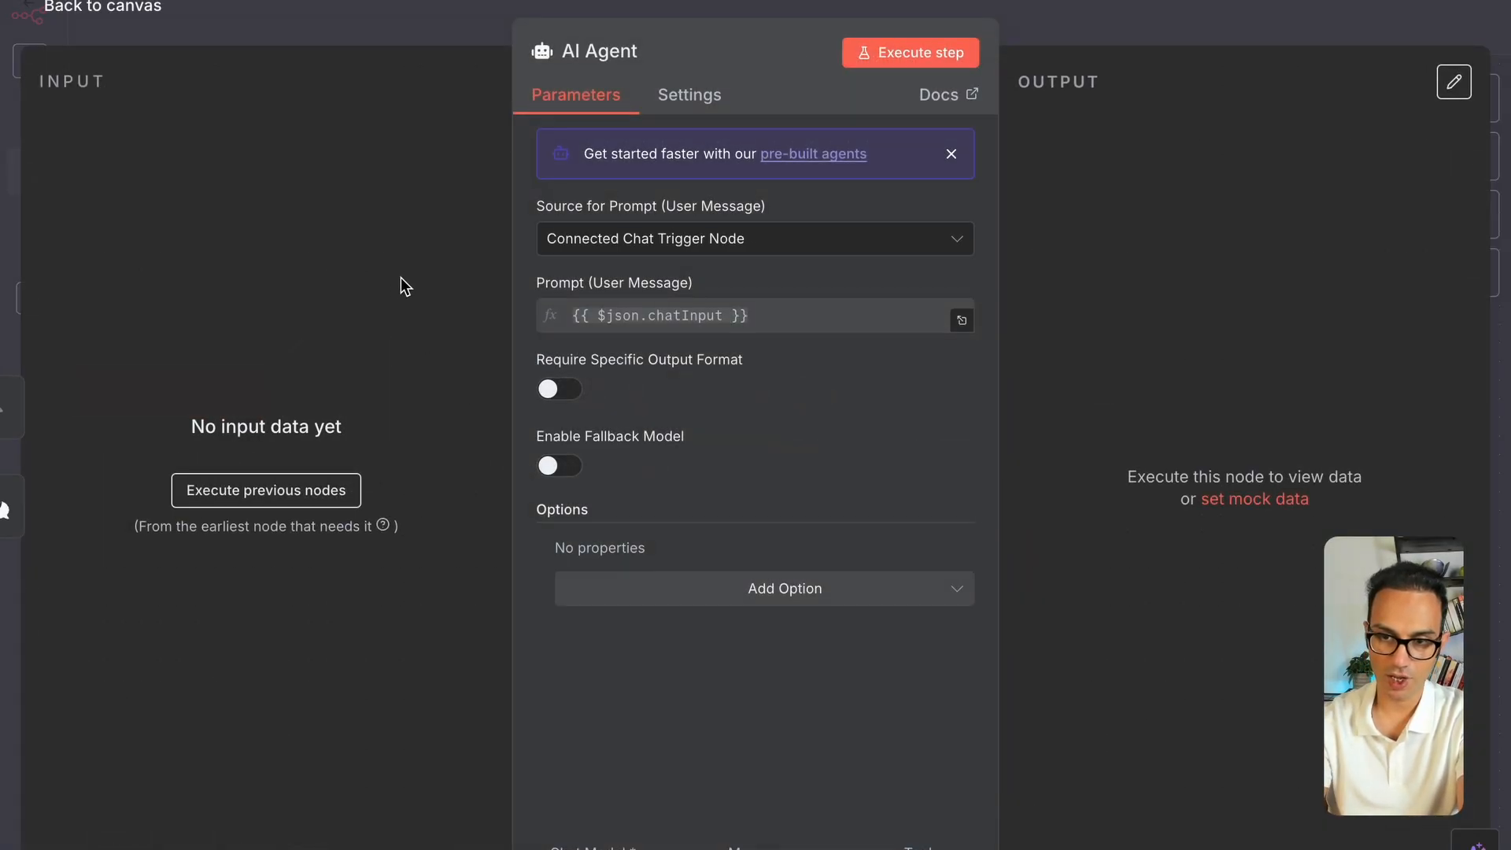
key(Escape)
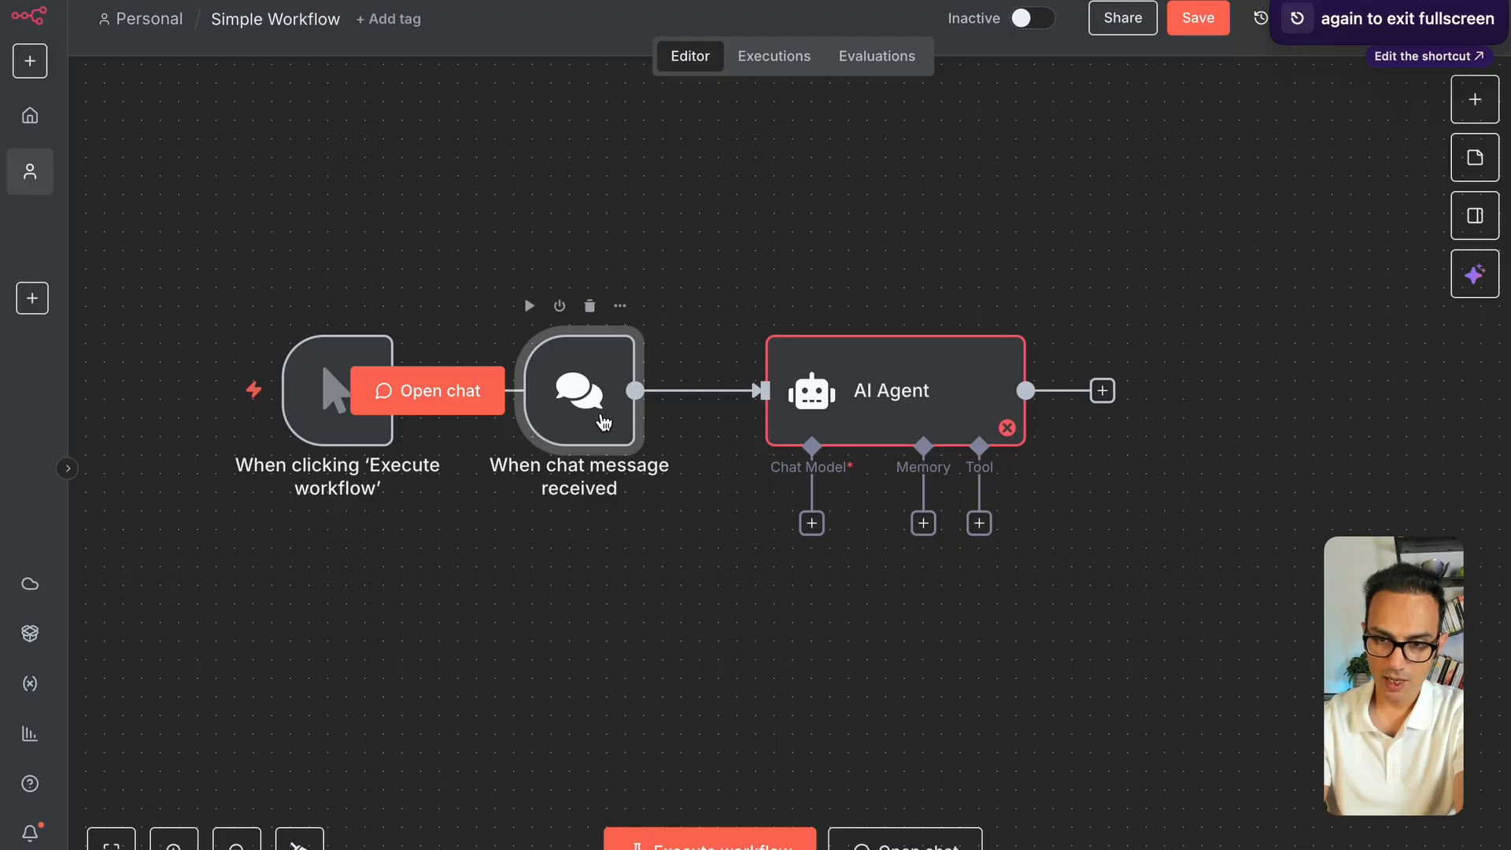
Separate the two triggers ahead of the AI Agent, placing the manual trigger above the chat message trigger
drag(582, 393, 434, 617)
drag(371, 394, 446, 301)
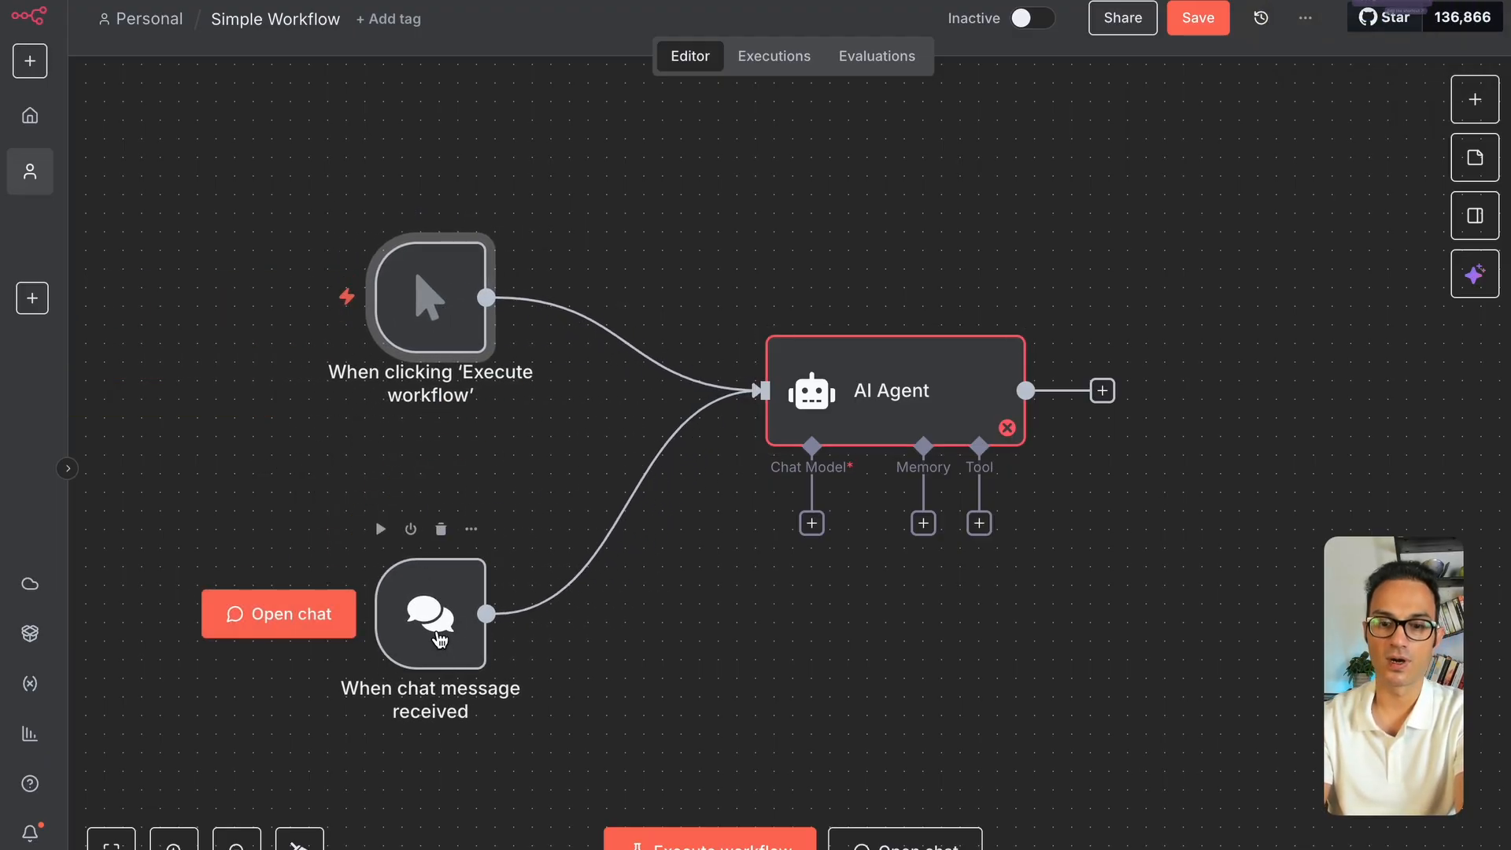
drag(432, 592, 432, 556)
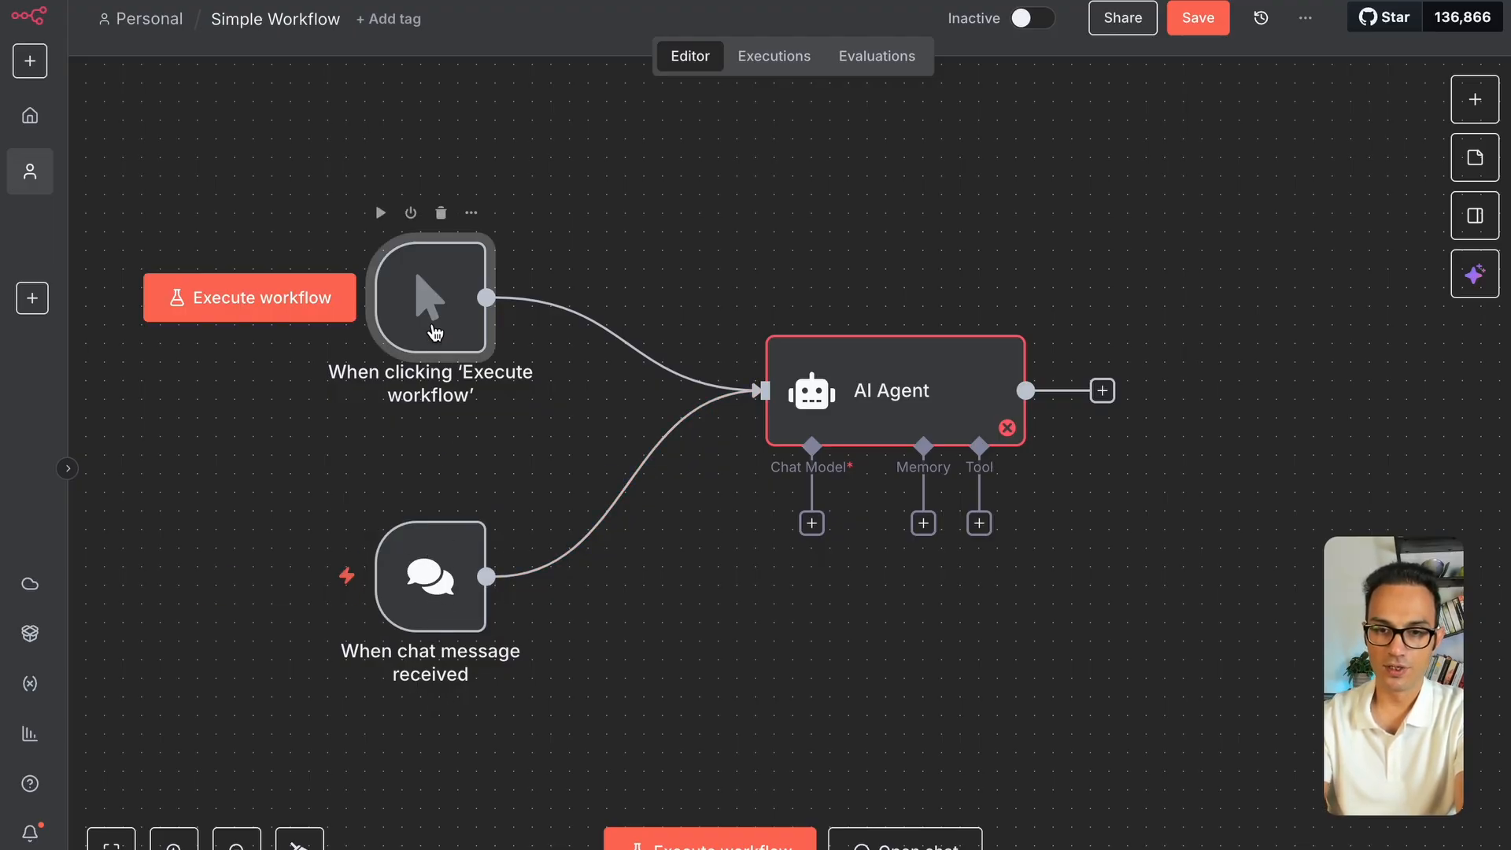
Delete the manual trigger and place the chat message trigger level with the AI Agent node
key(Delete)
drag(413, 556, 490, 385)
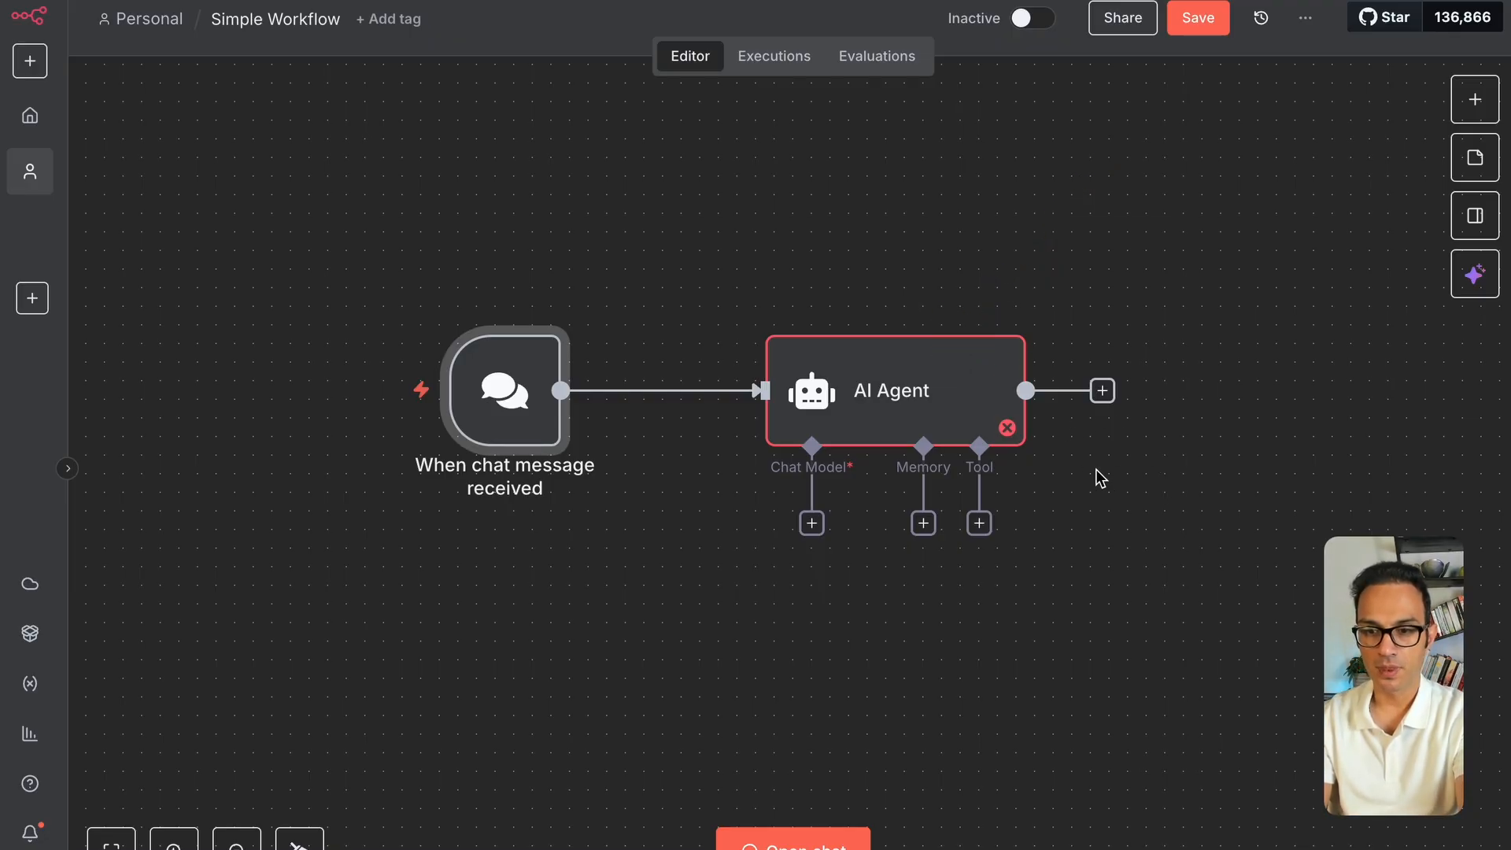
scroll(929, 421, right, 5)
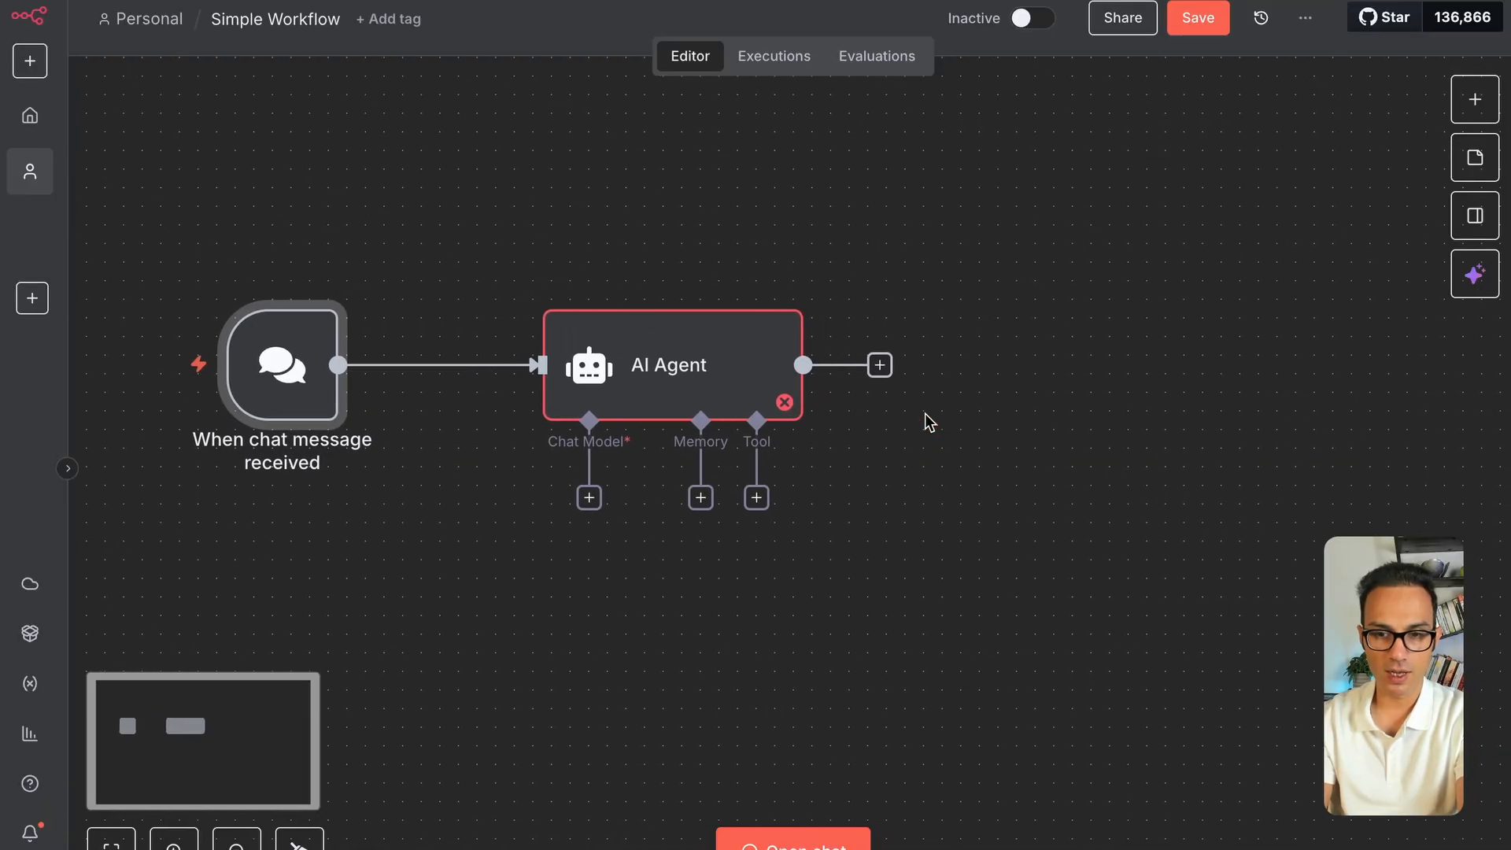
scroll(928, 421, right, 1)
scroll(924, 413, down, 2)
scroll(924, 413, right, 5)
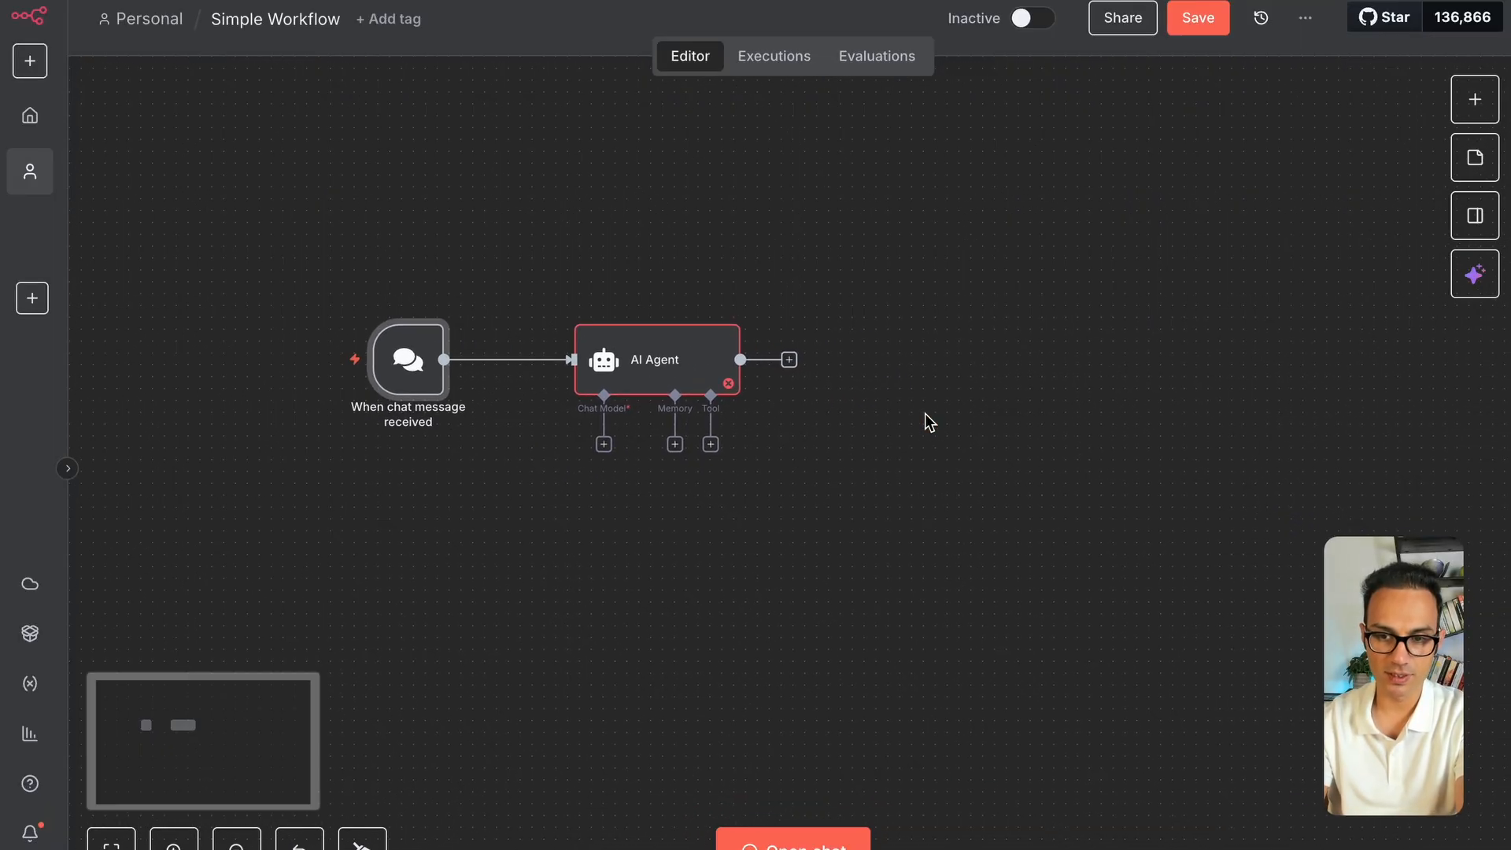
Switch to the Lead Qualification workflow and examine its opening nodes around the Google Sheets Trigger
mouse_move(572, 346)
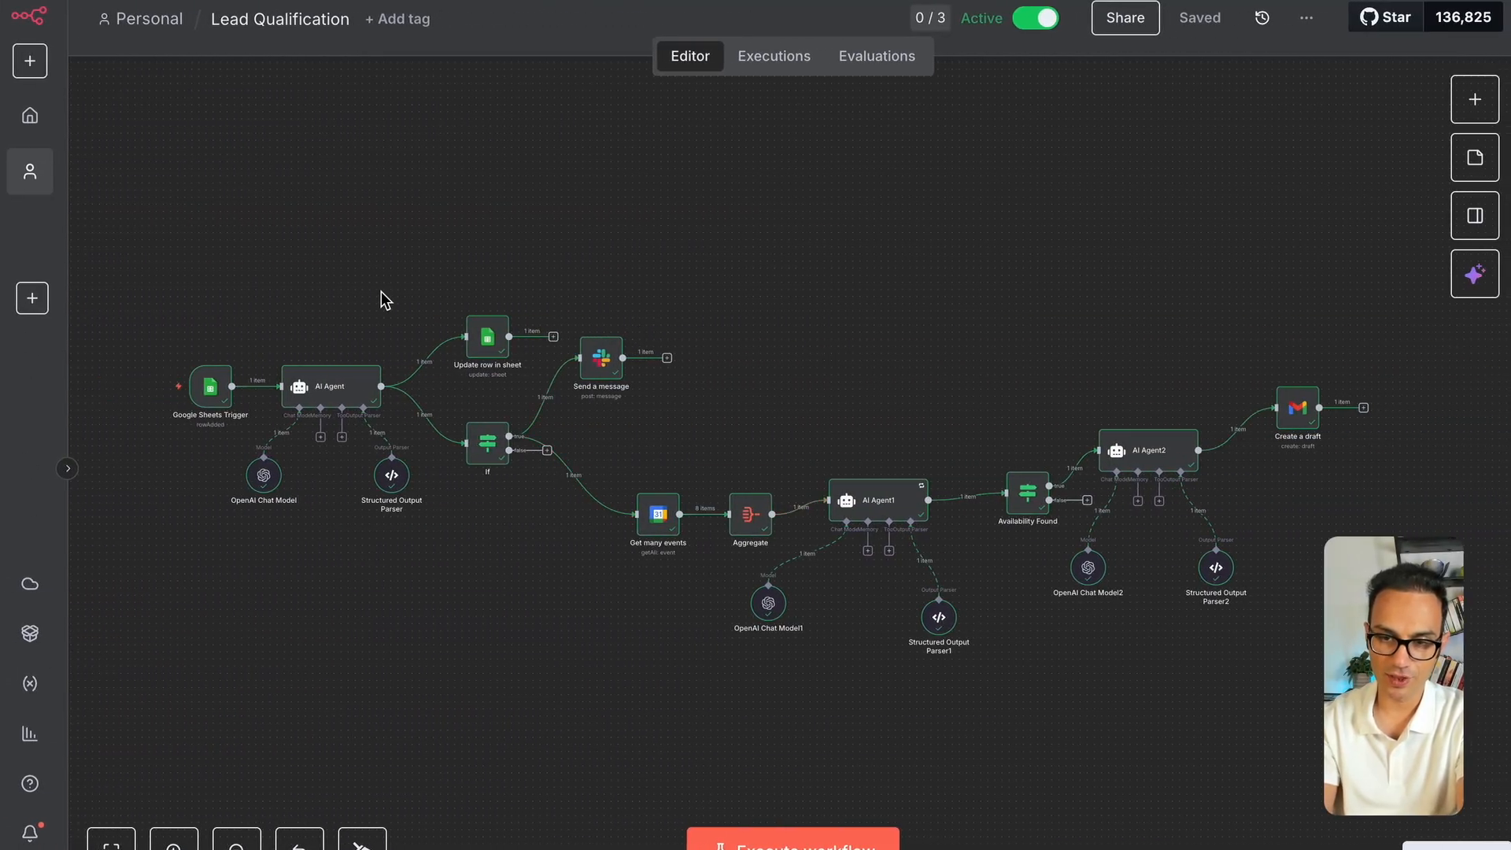
mouse_move(209, 413)
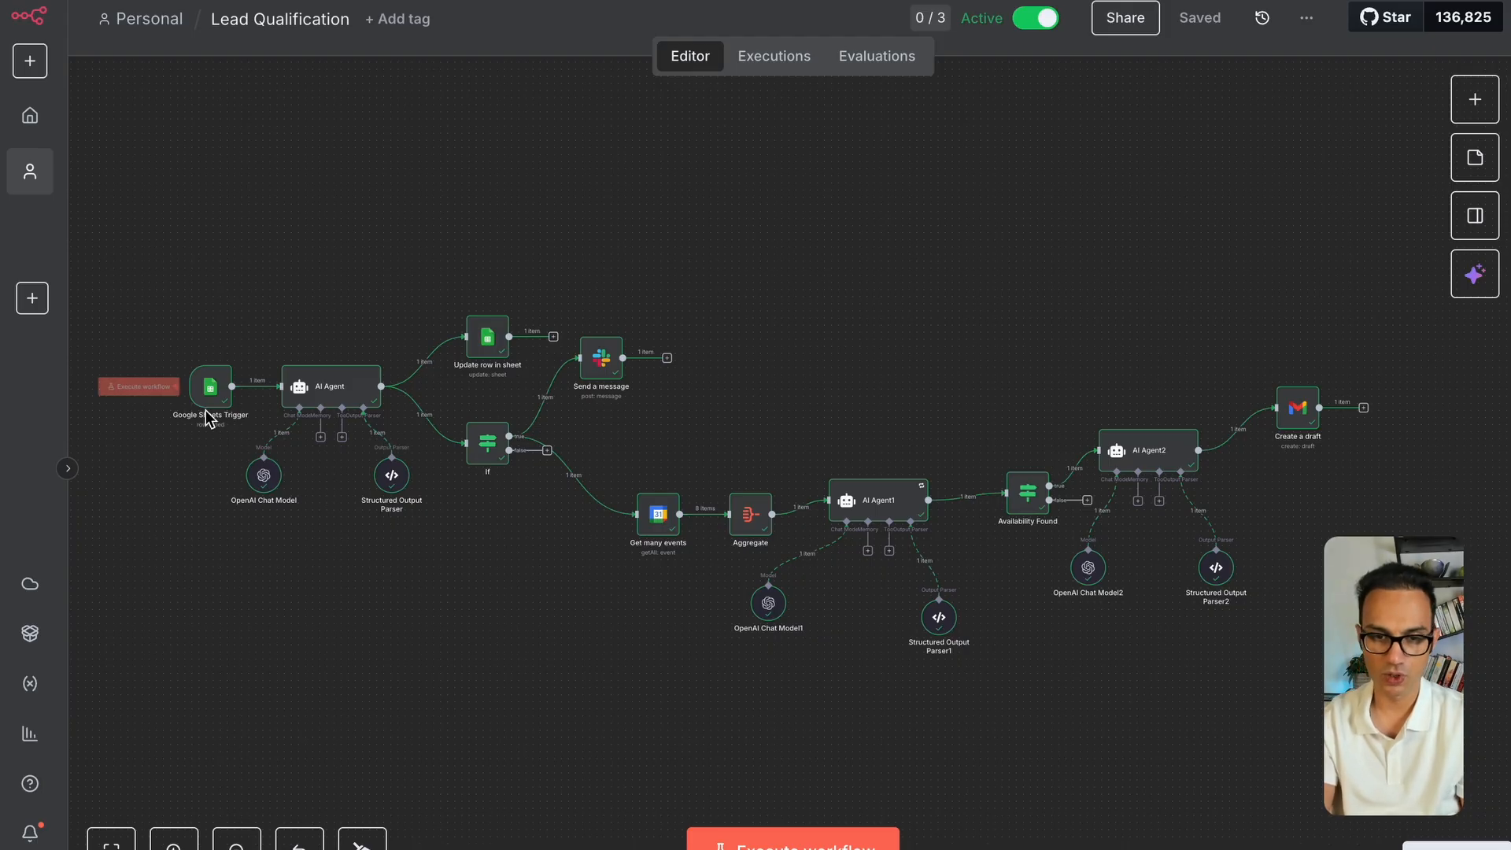
scroll(197, 390, up, 5)
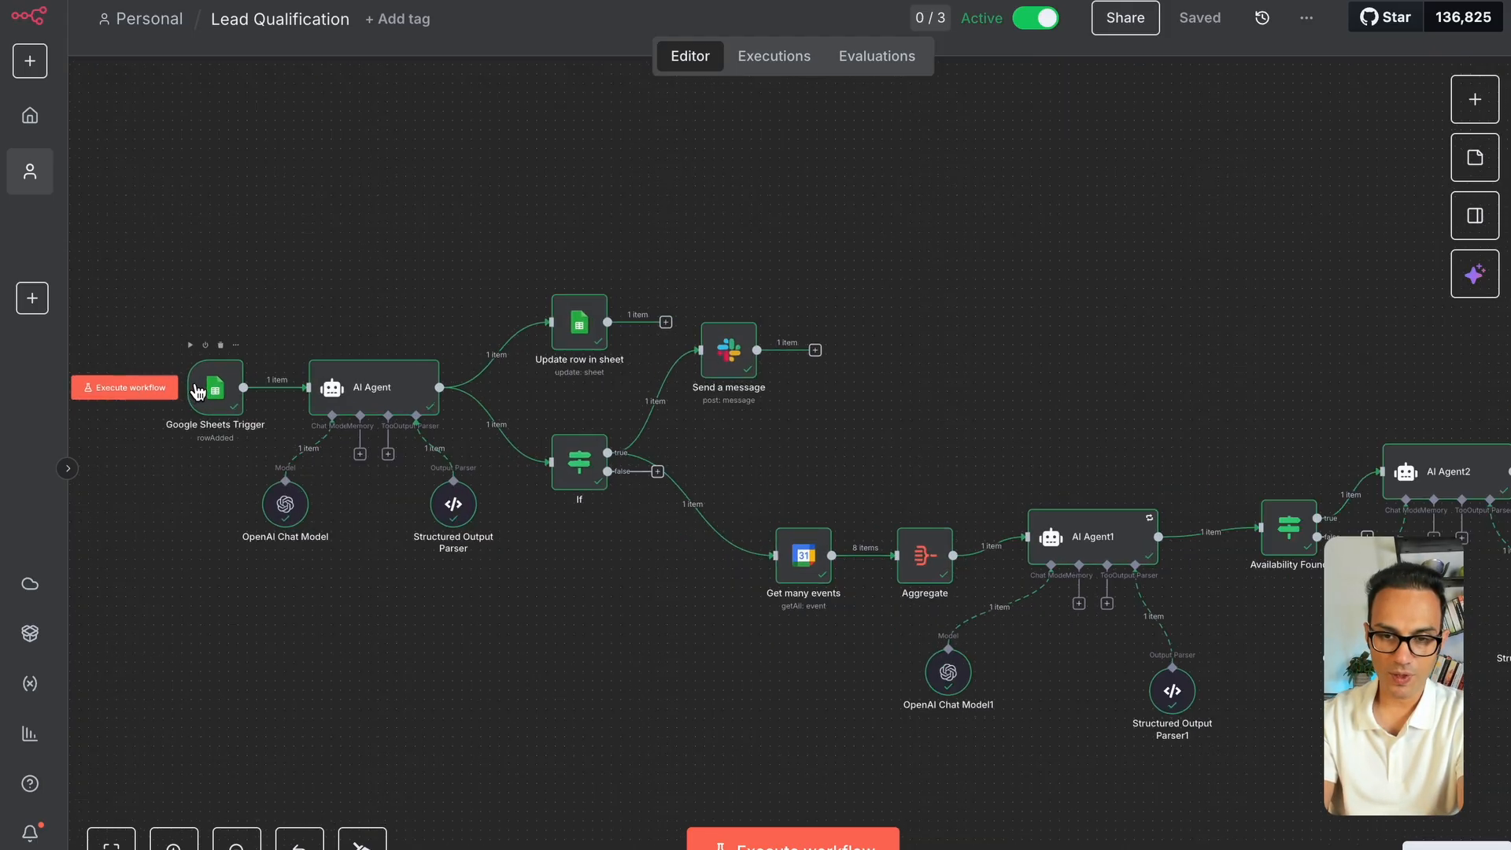
scroll(195, 388, left, 1)
key(ctrl+a)
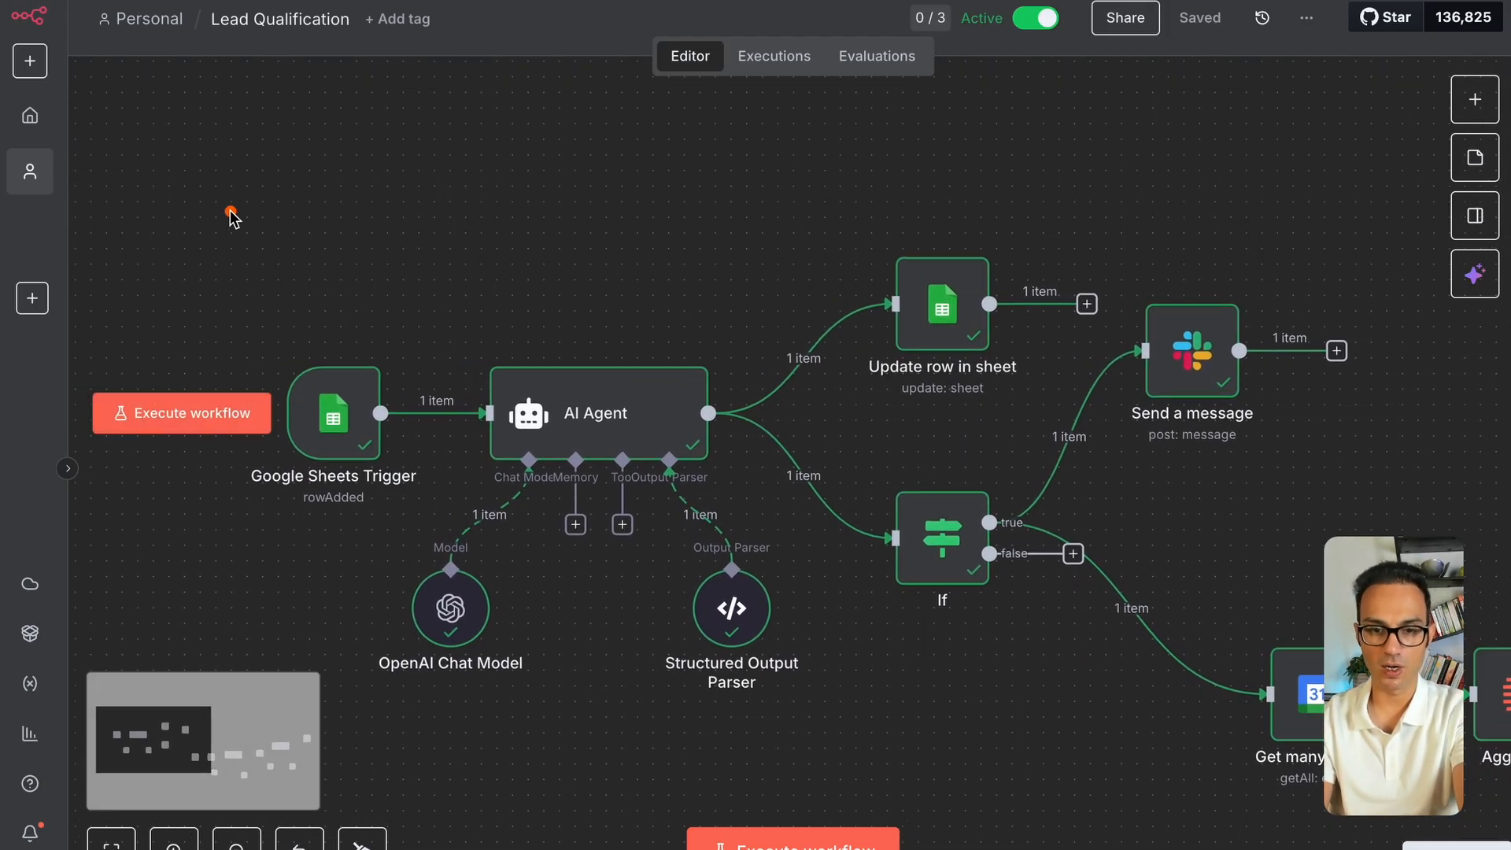
drag(206, 149, 286, 358)
drag(469, 211, 885, 262)
drag(853, 411, 895, 479)
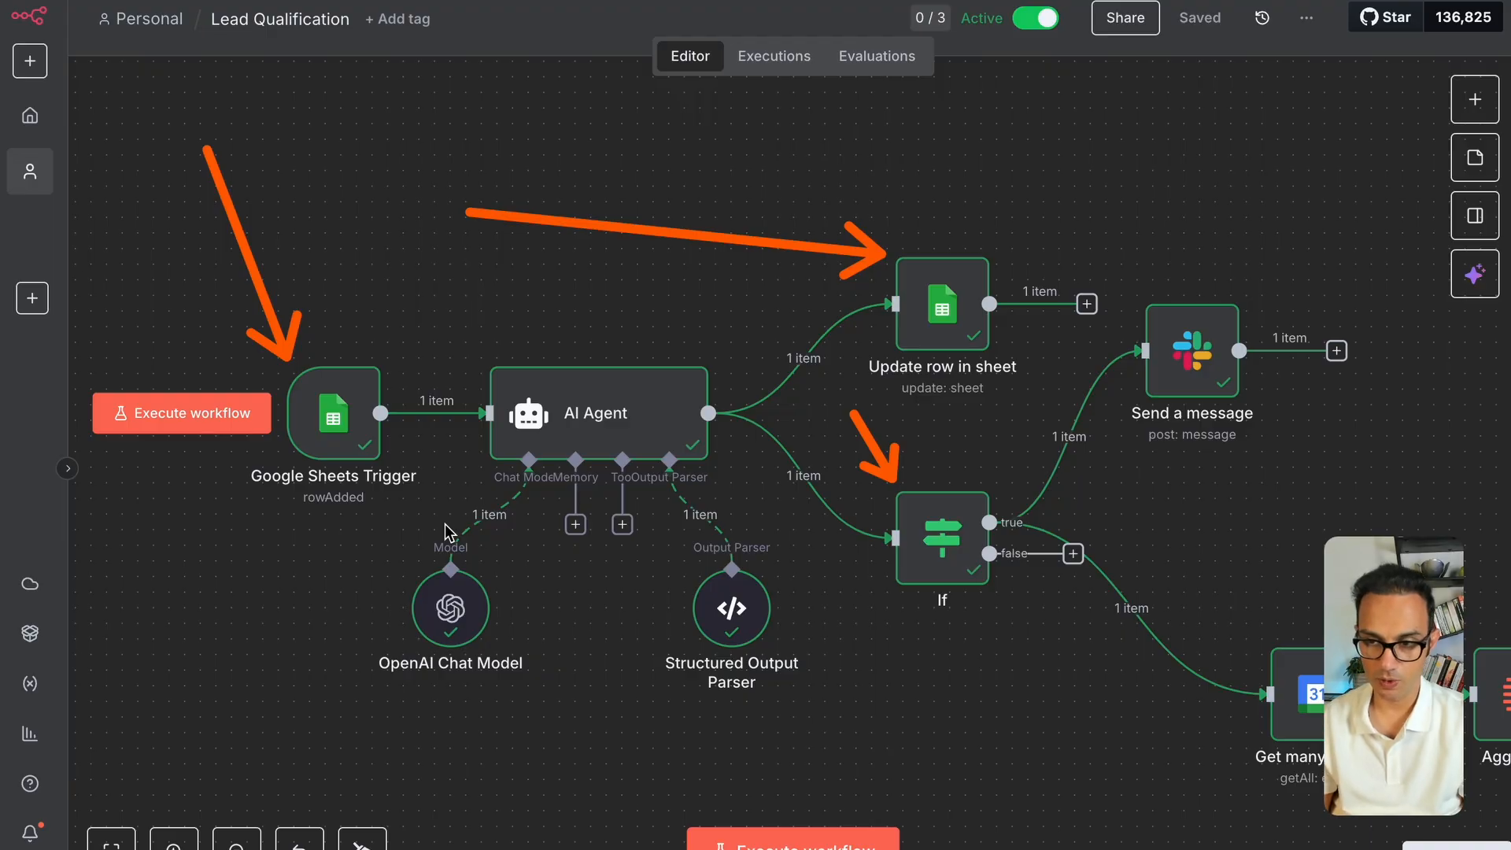
key(Escape)
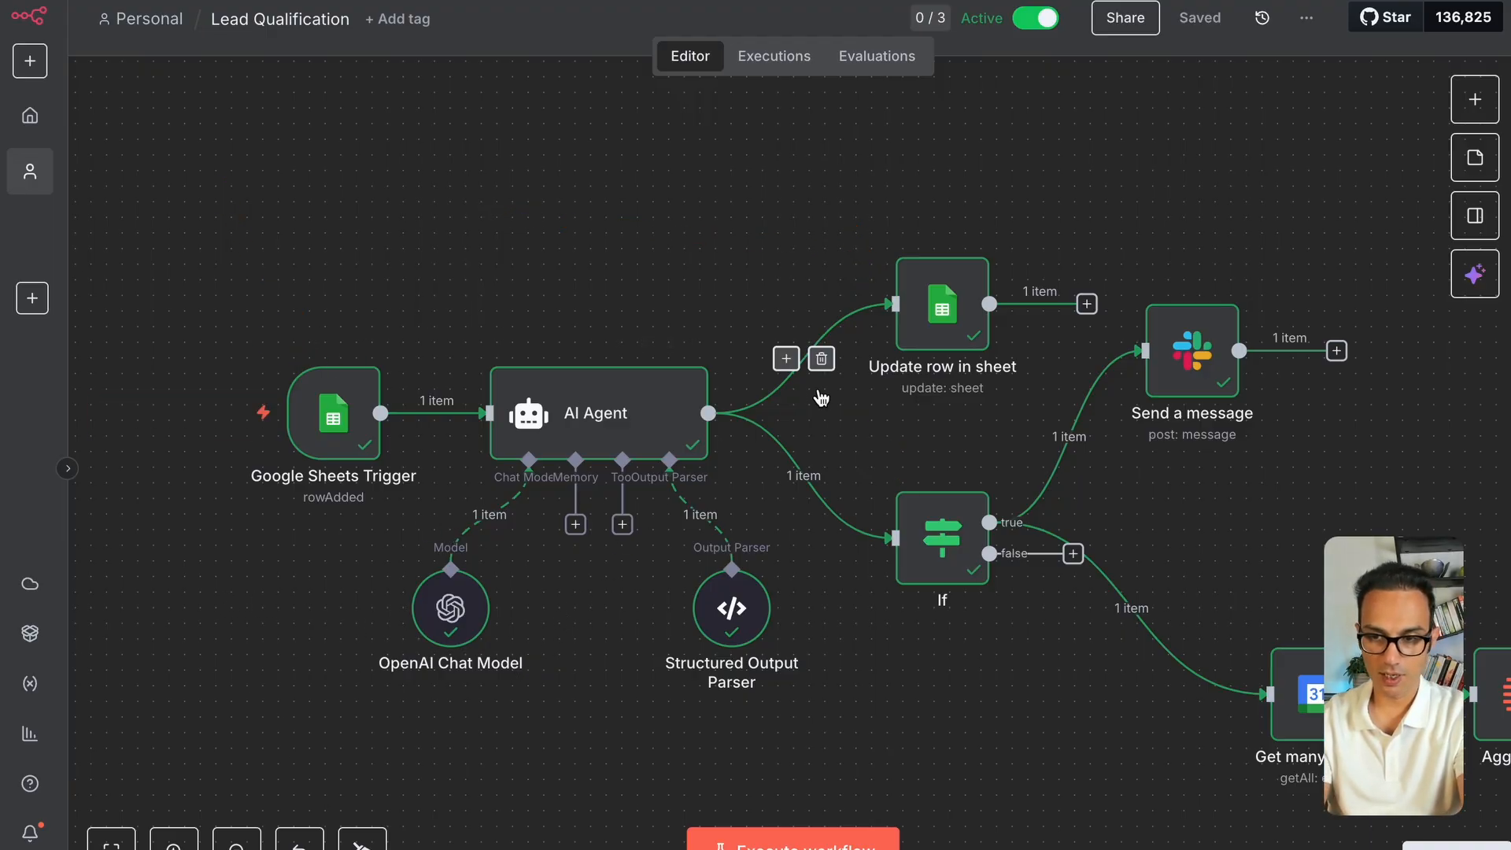
Open the Google Sheets Trigger node to view its parameters and output, and return to the canvas
click(330, 422)
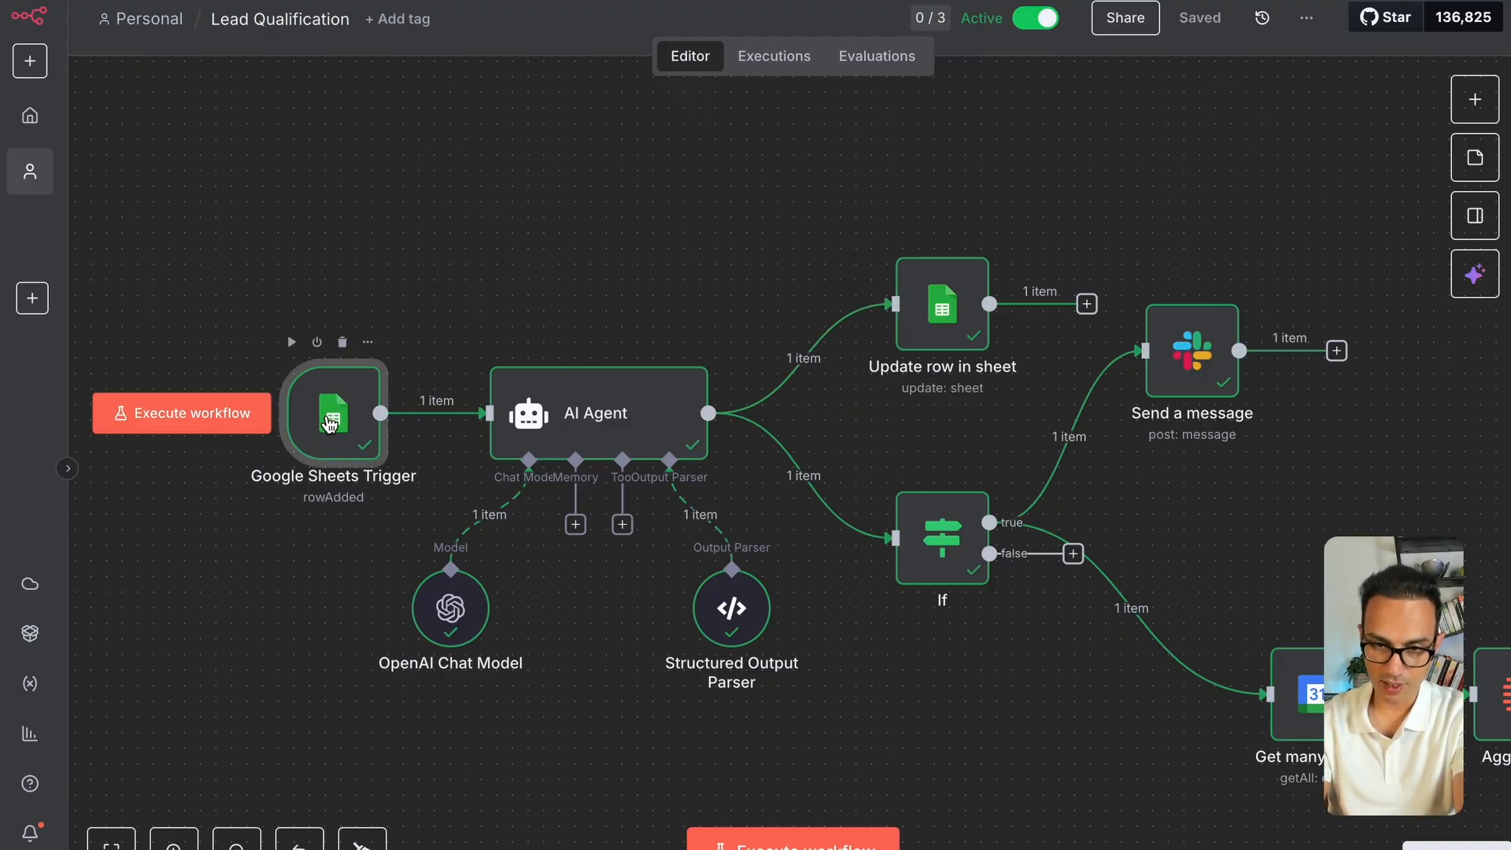
double_click(331, 423)
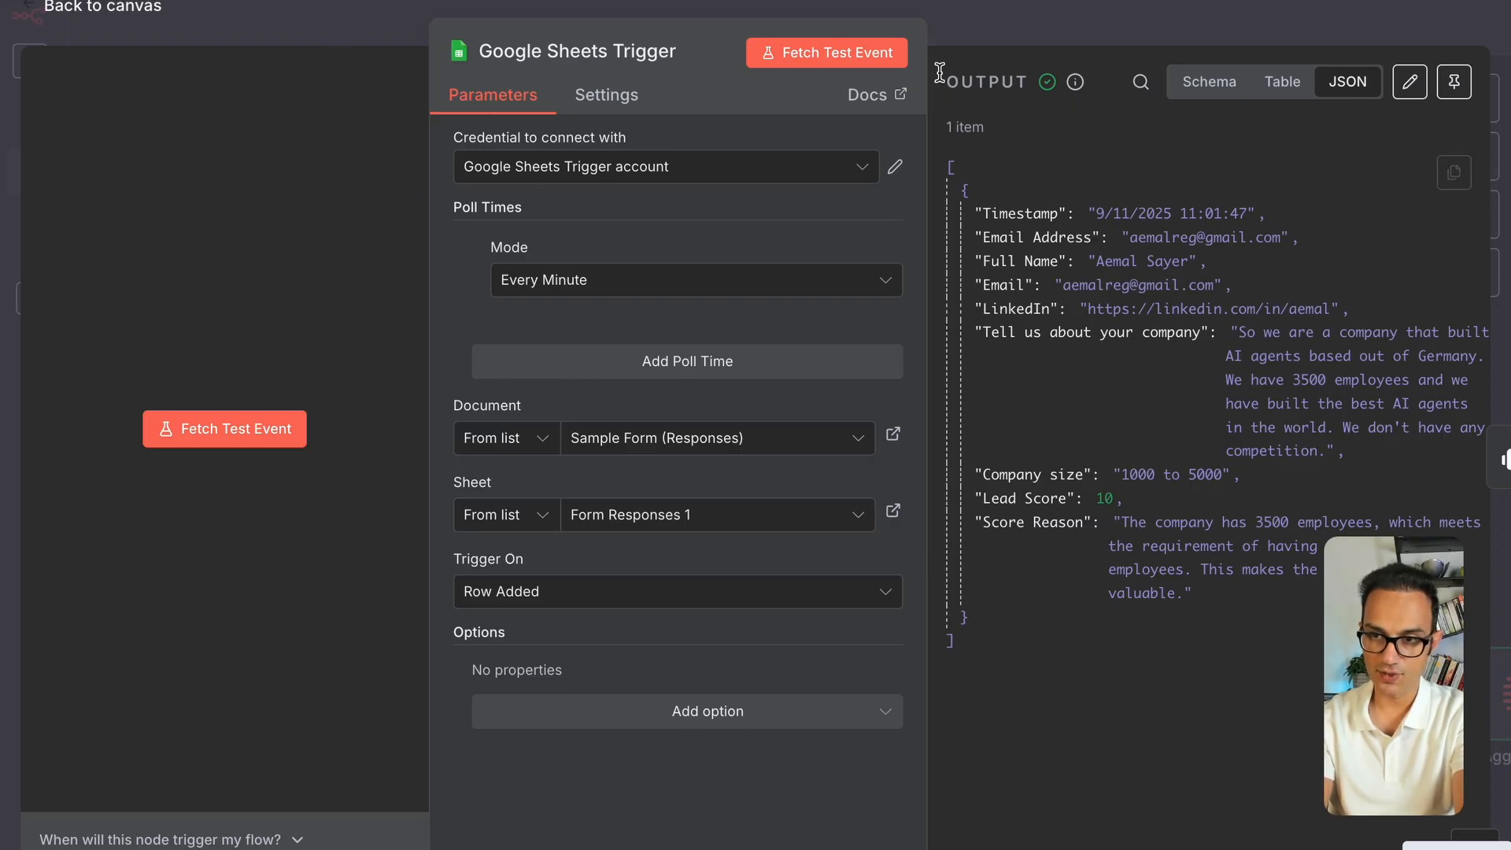
click(990, 6)
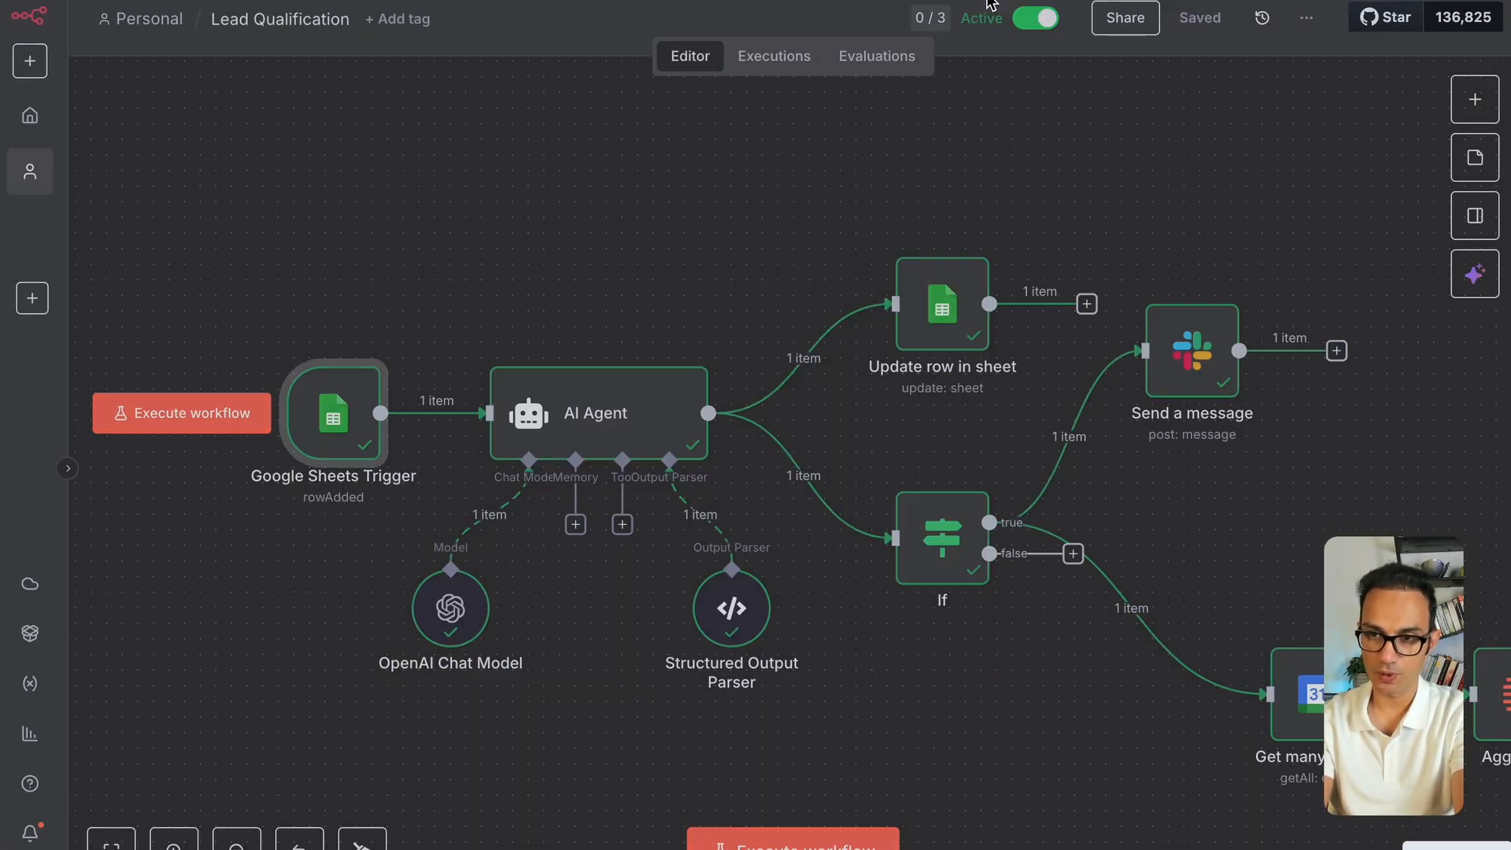
Inspect the Update row in sheet node with its input shown as JSON, and return to the canvas
double_click(949, 305)
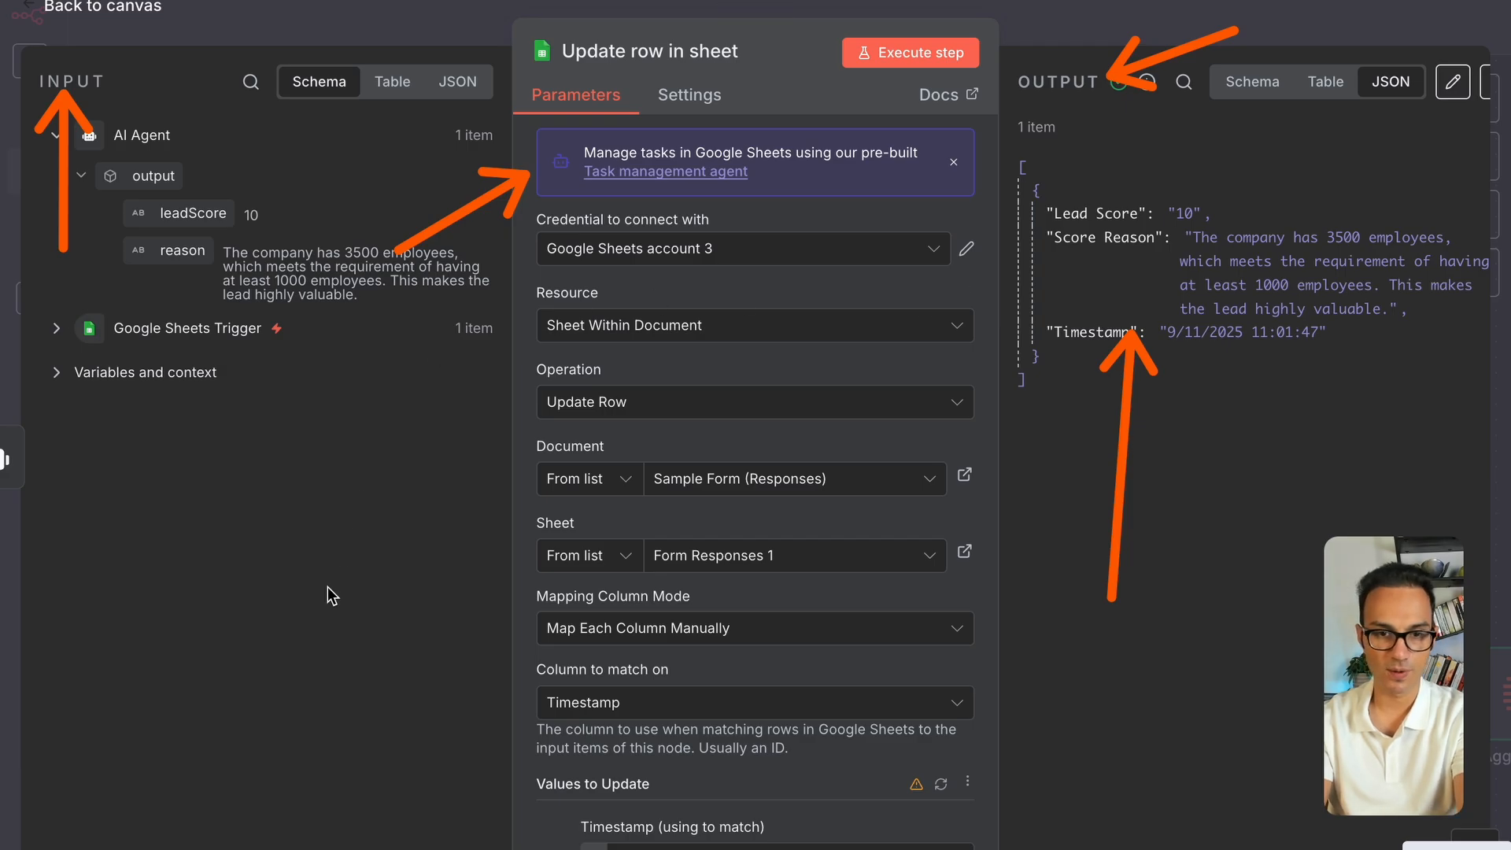
click(458, 82)
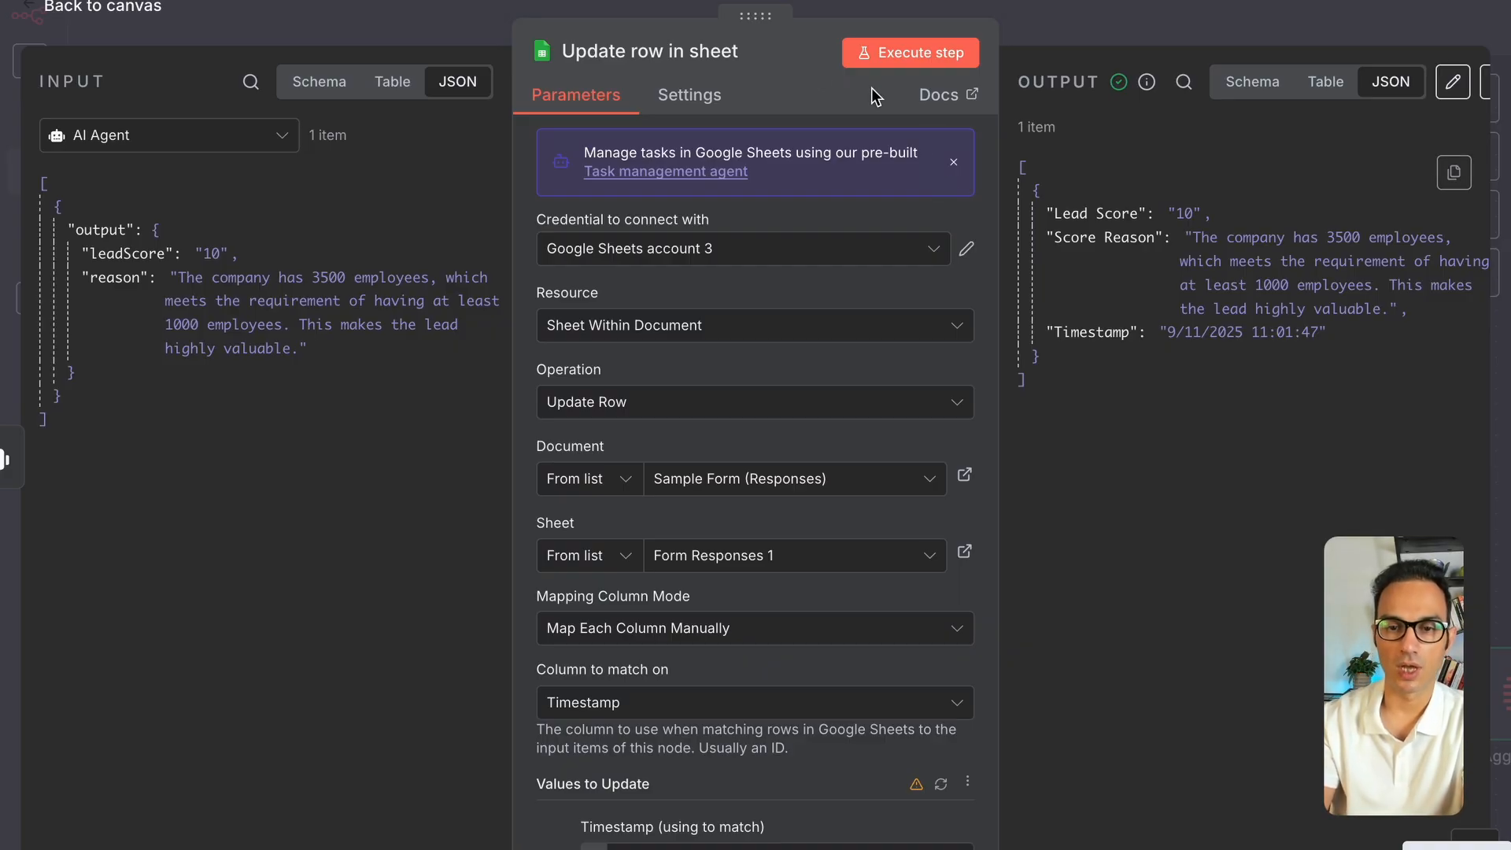
click(377, 16)
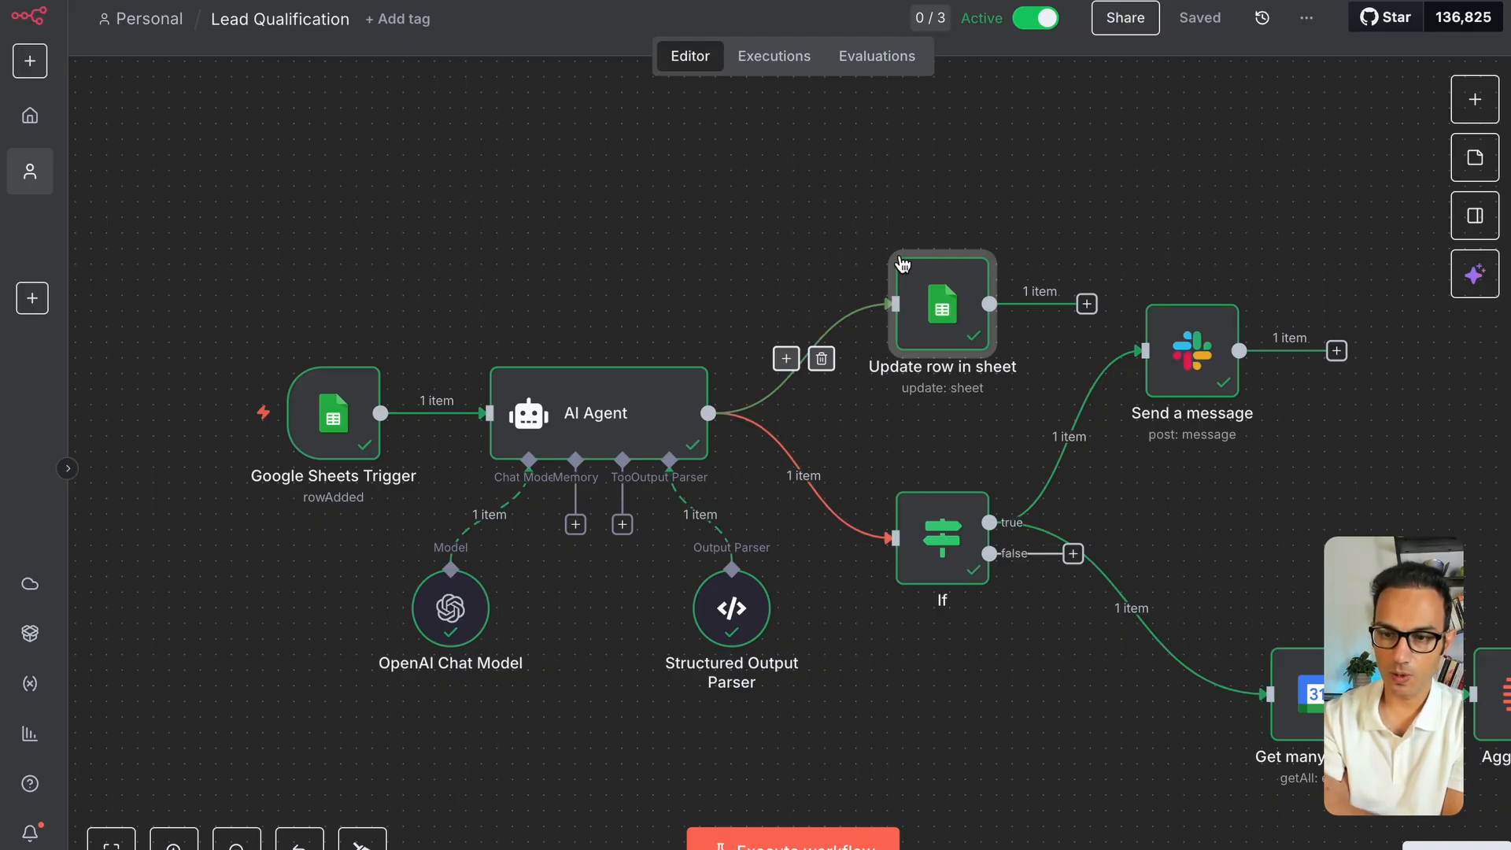
Inspect the Slack Send a message node and the If node with their inputs and outputs, returning to the canvas after each
double_click(1212, 346)
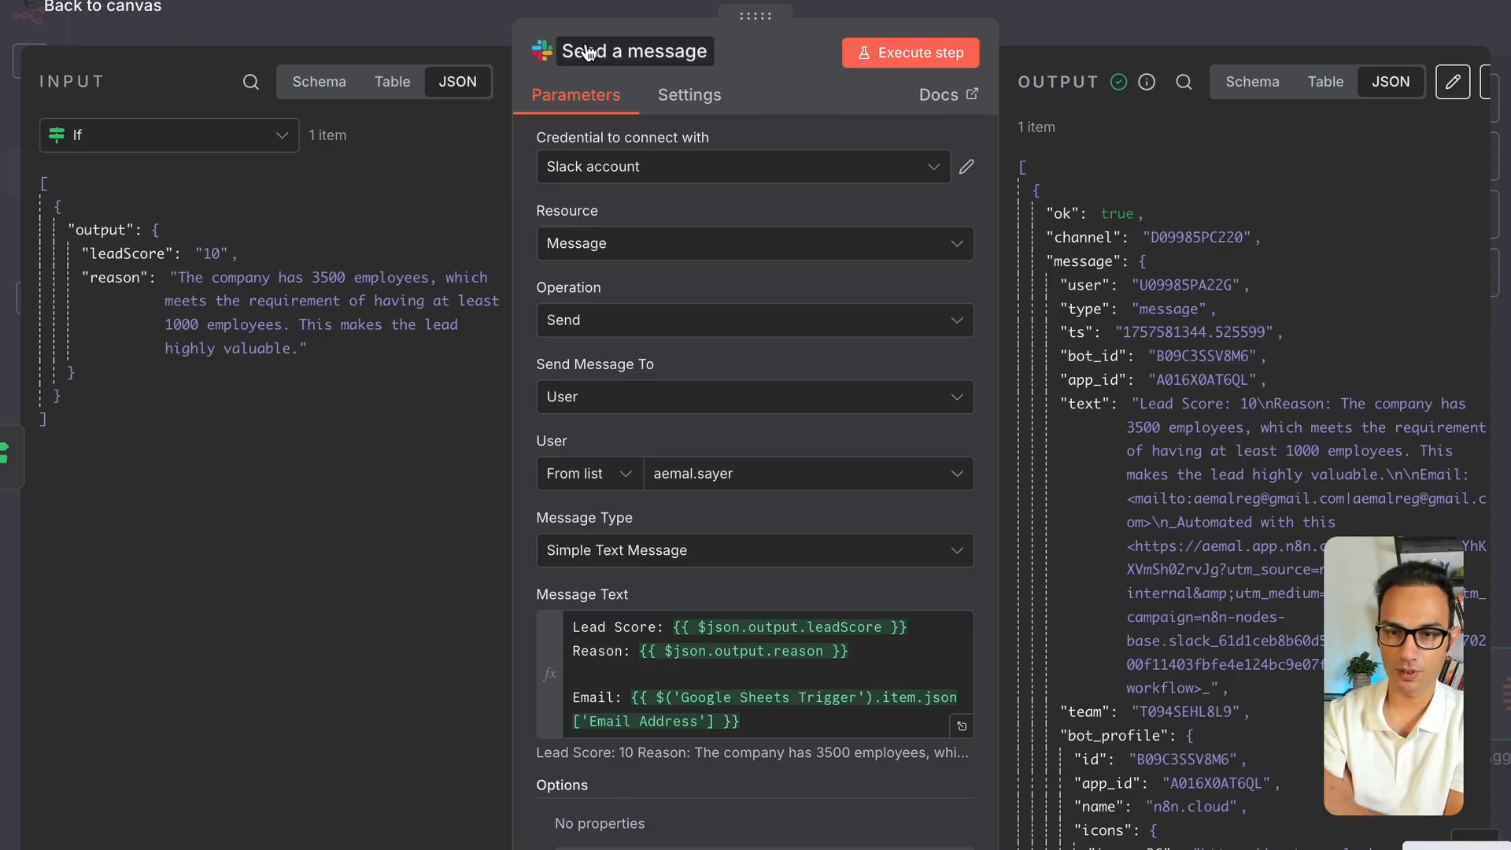
click(1007, 26)
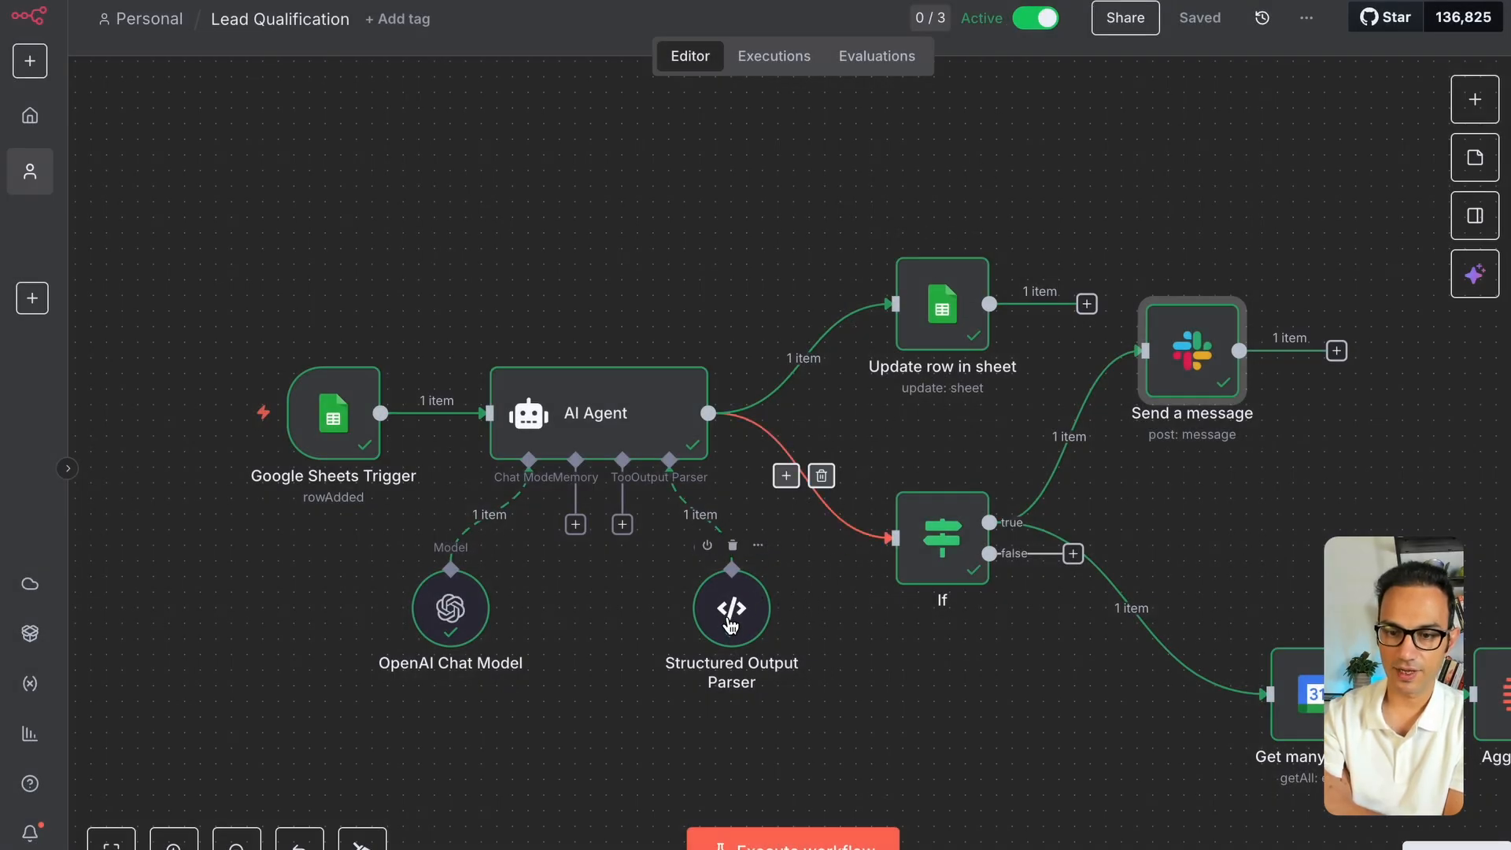
double_click(953, 565)
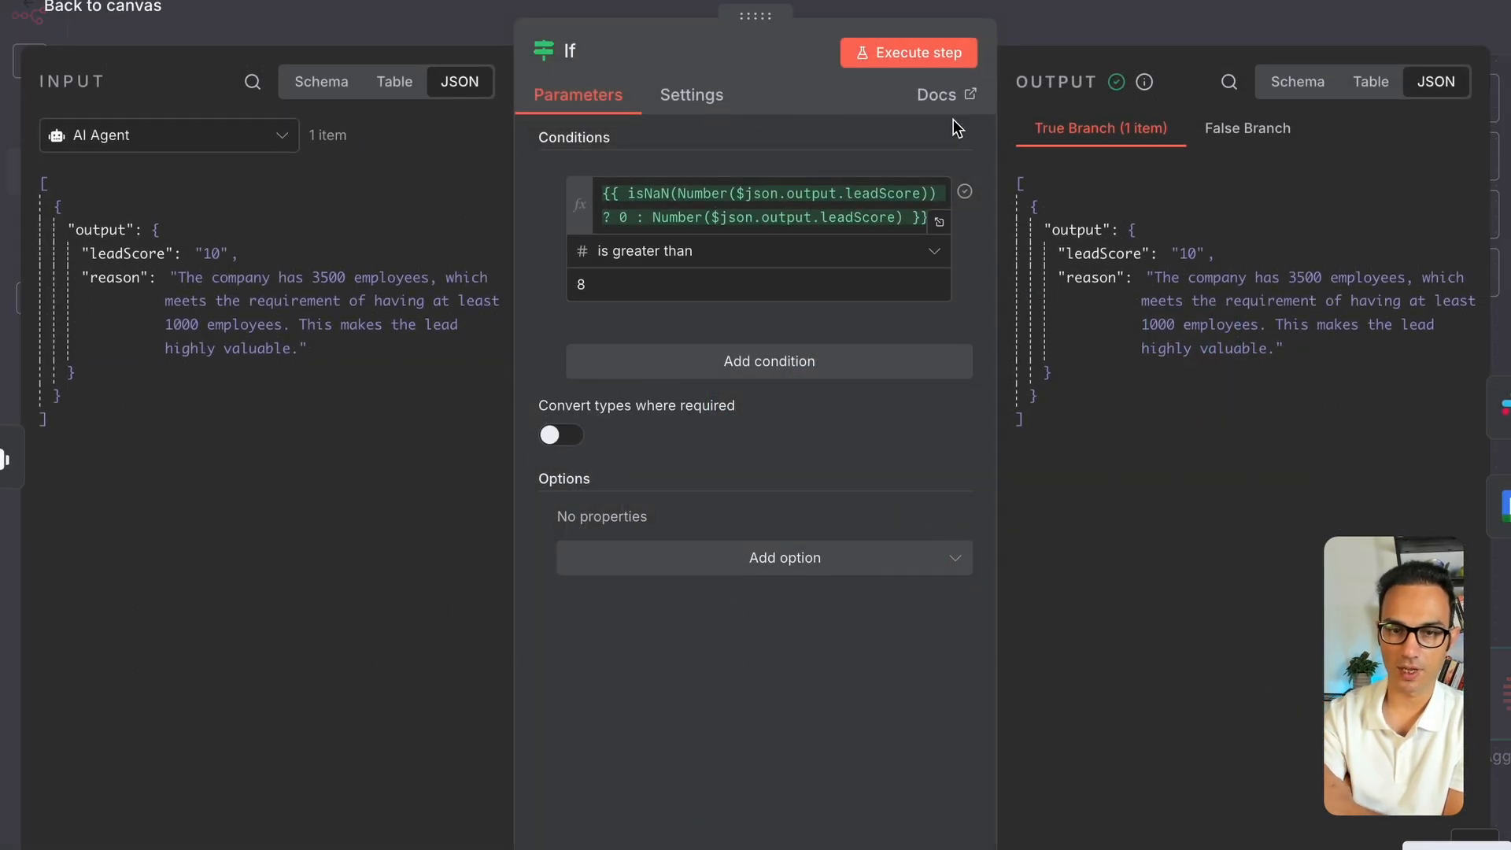
click(1141, 35)
Open the Get many events calendar node to view its input, parameters and output, and return to the canvas
scroll(989, 654, right, 7)
scroll(989, 653, down, 2)
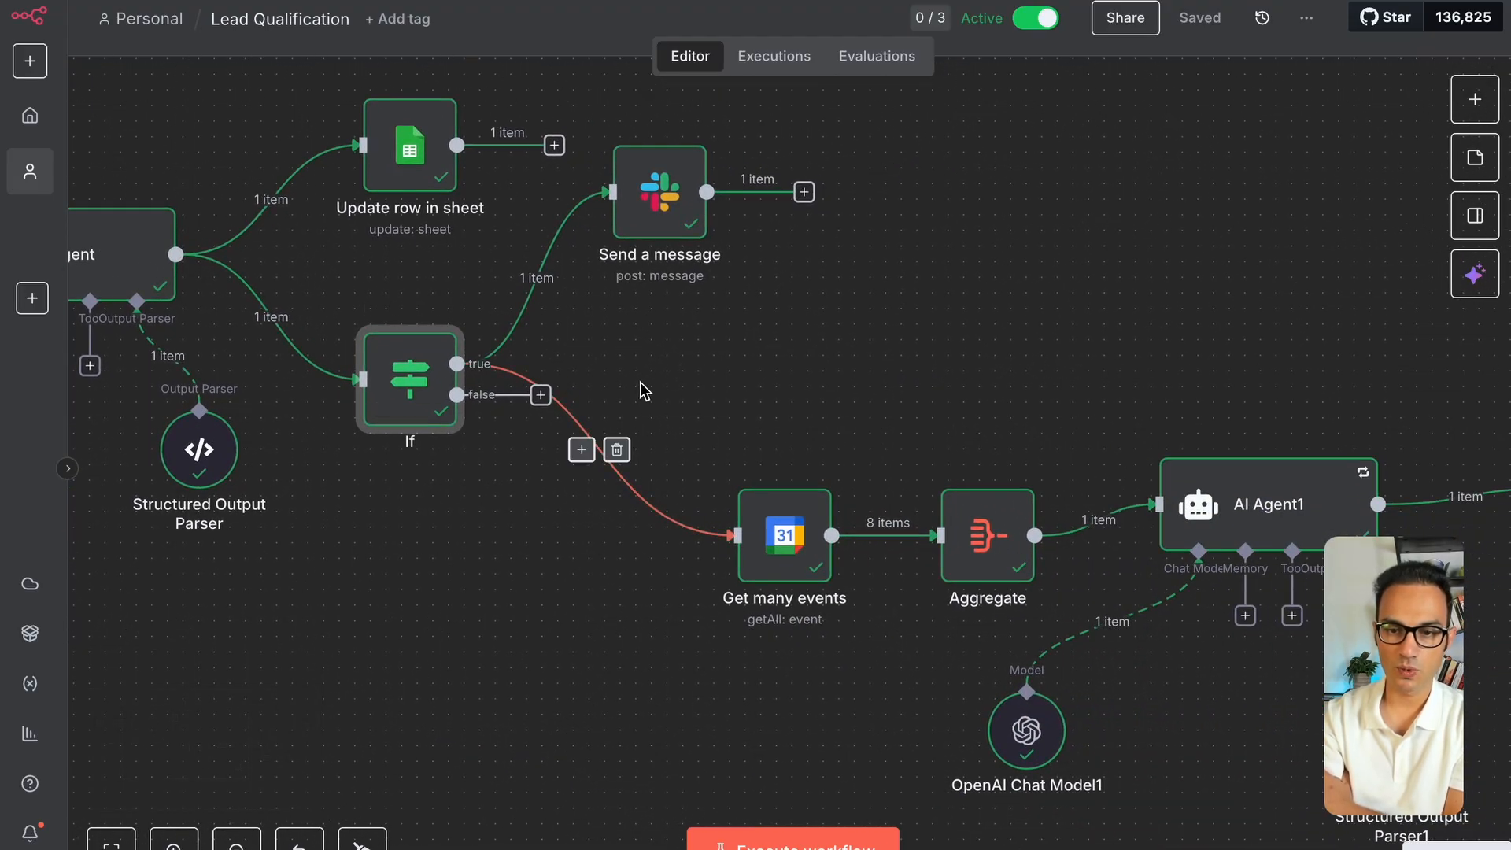
scroll(642, 390, left, 4)
scroll(644, 386, right, 7)
scroll(644, 384, down, 2)
scroll(644, 384, right, 1)
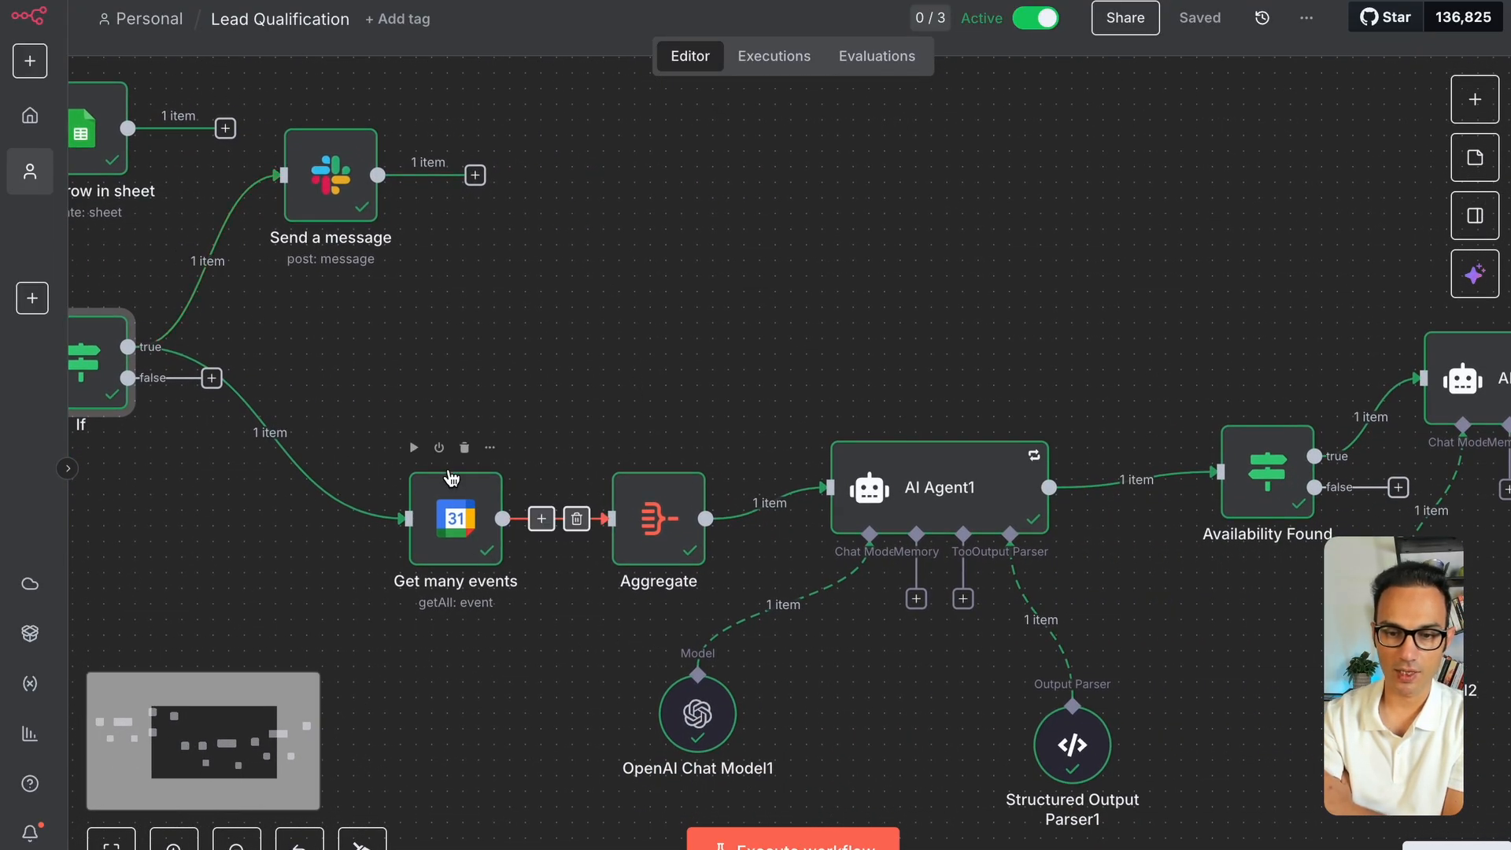
double_click(465, 536)
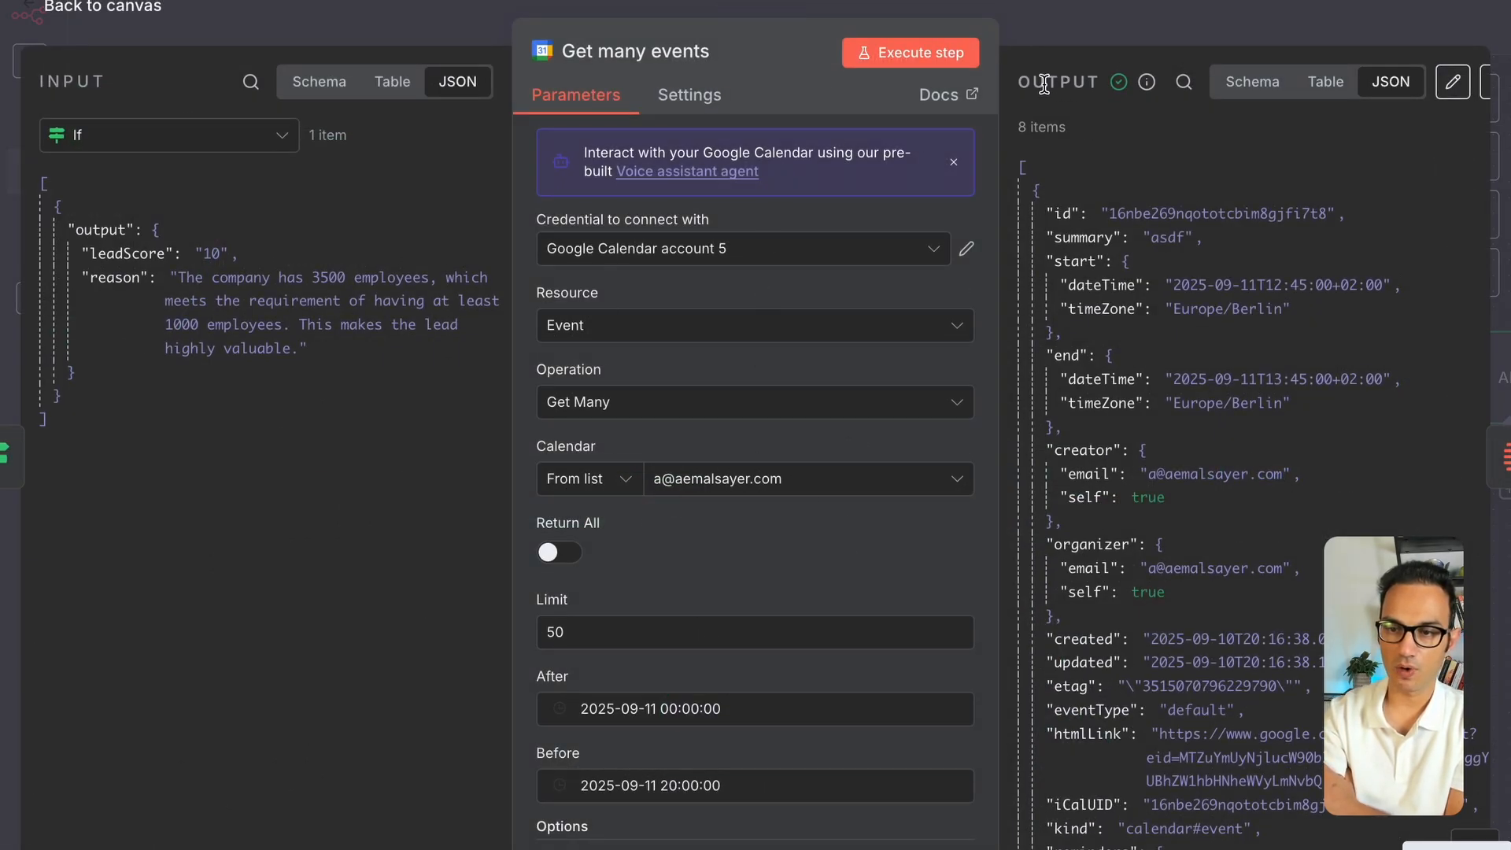
click(1072, 31)
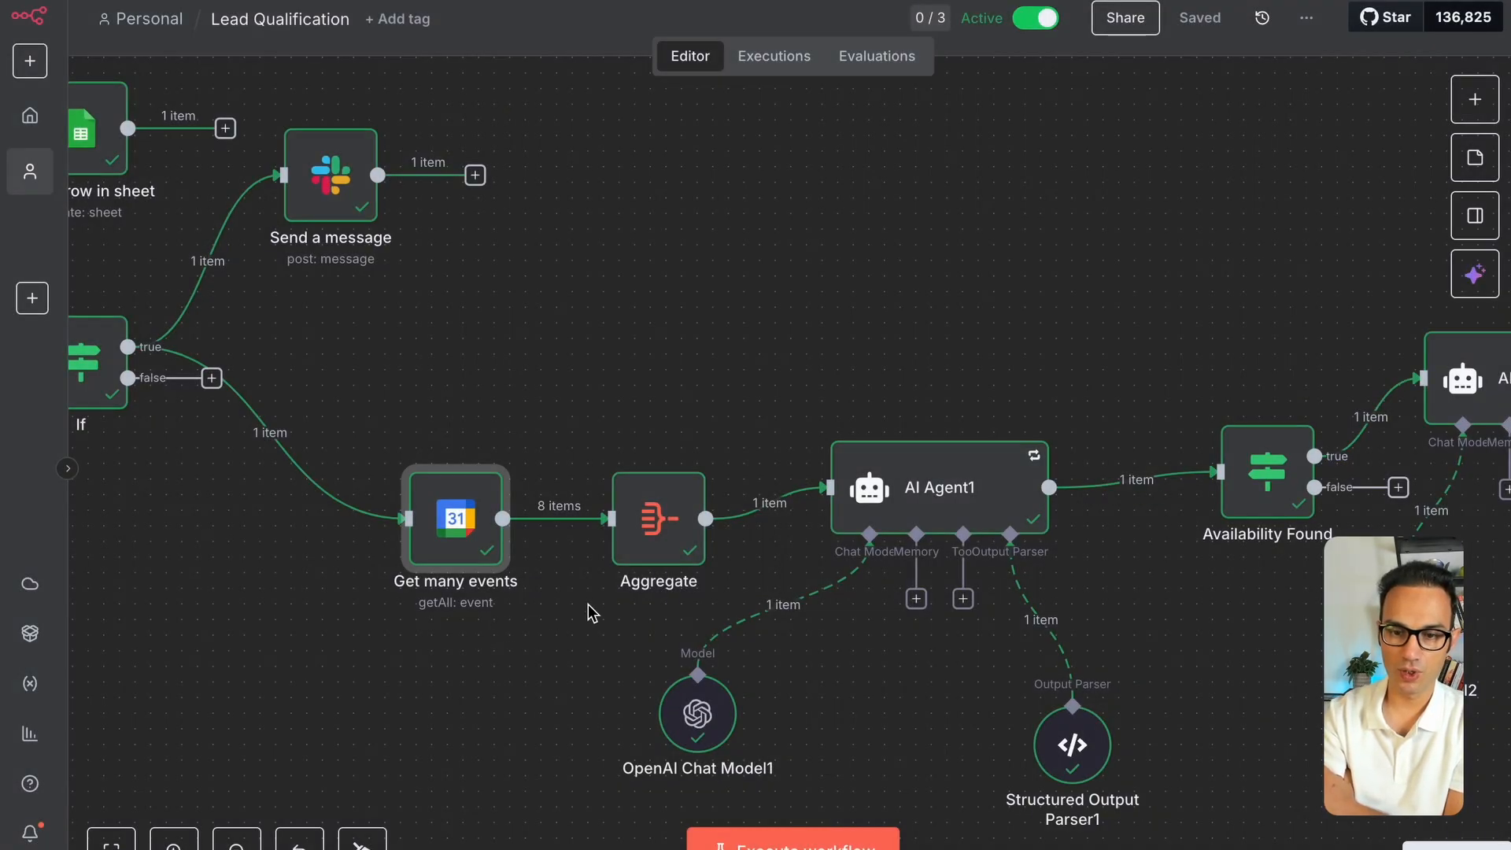
Open the Aggregate node to compare its input items with its output, and return to the canvas
mouse_move(454, 530)
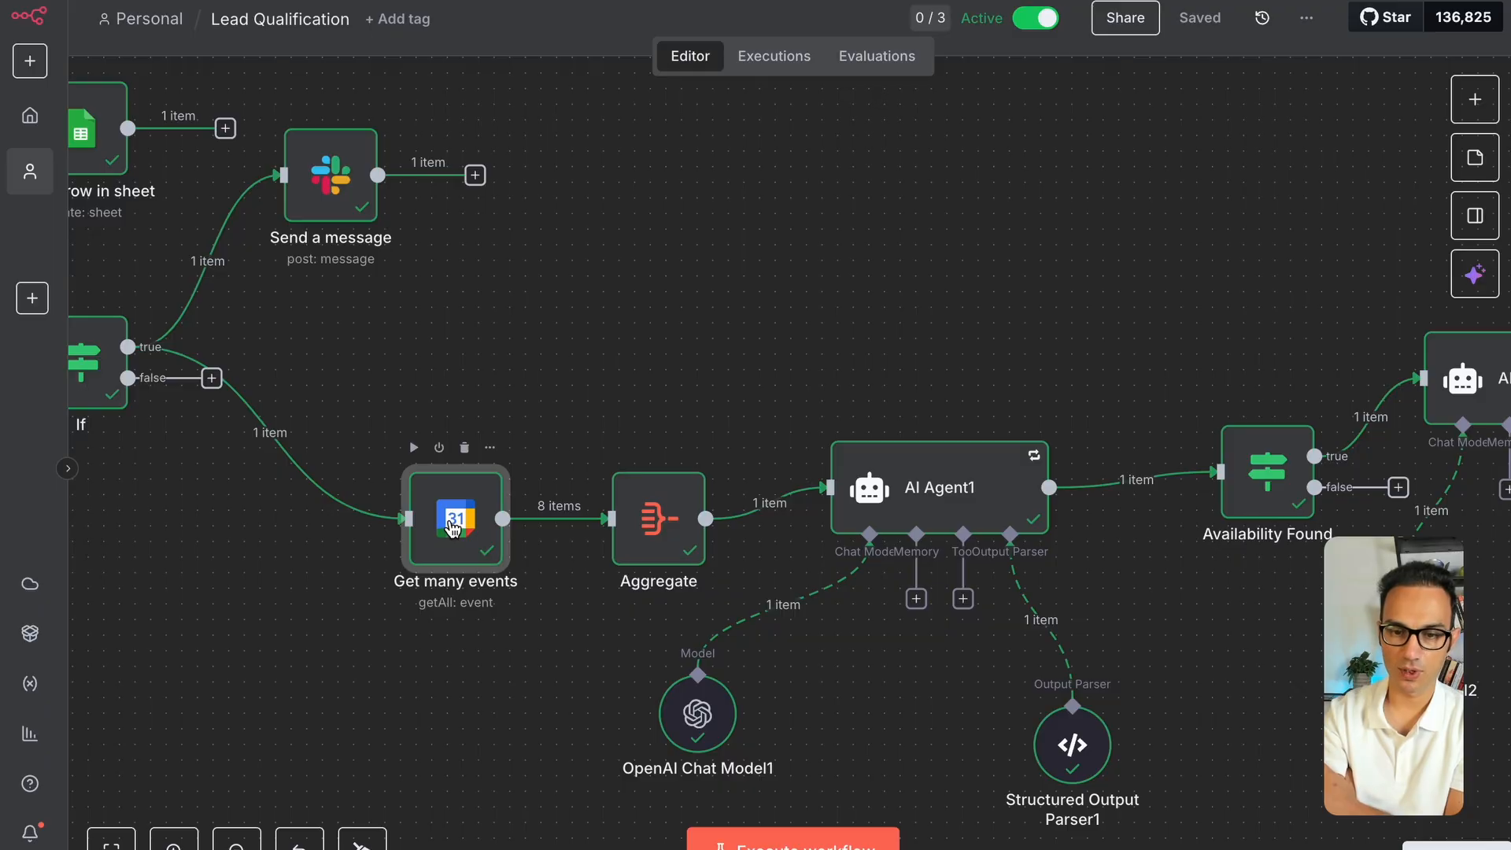
mouse_move(520, 521)
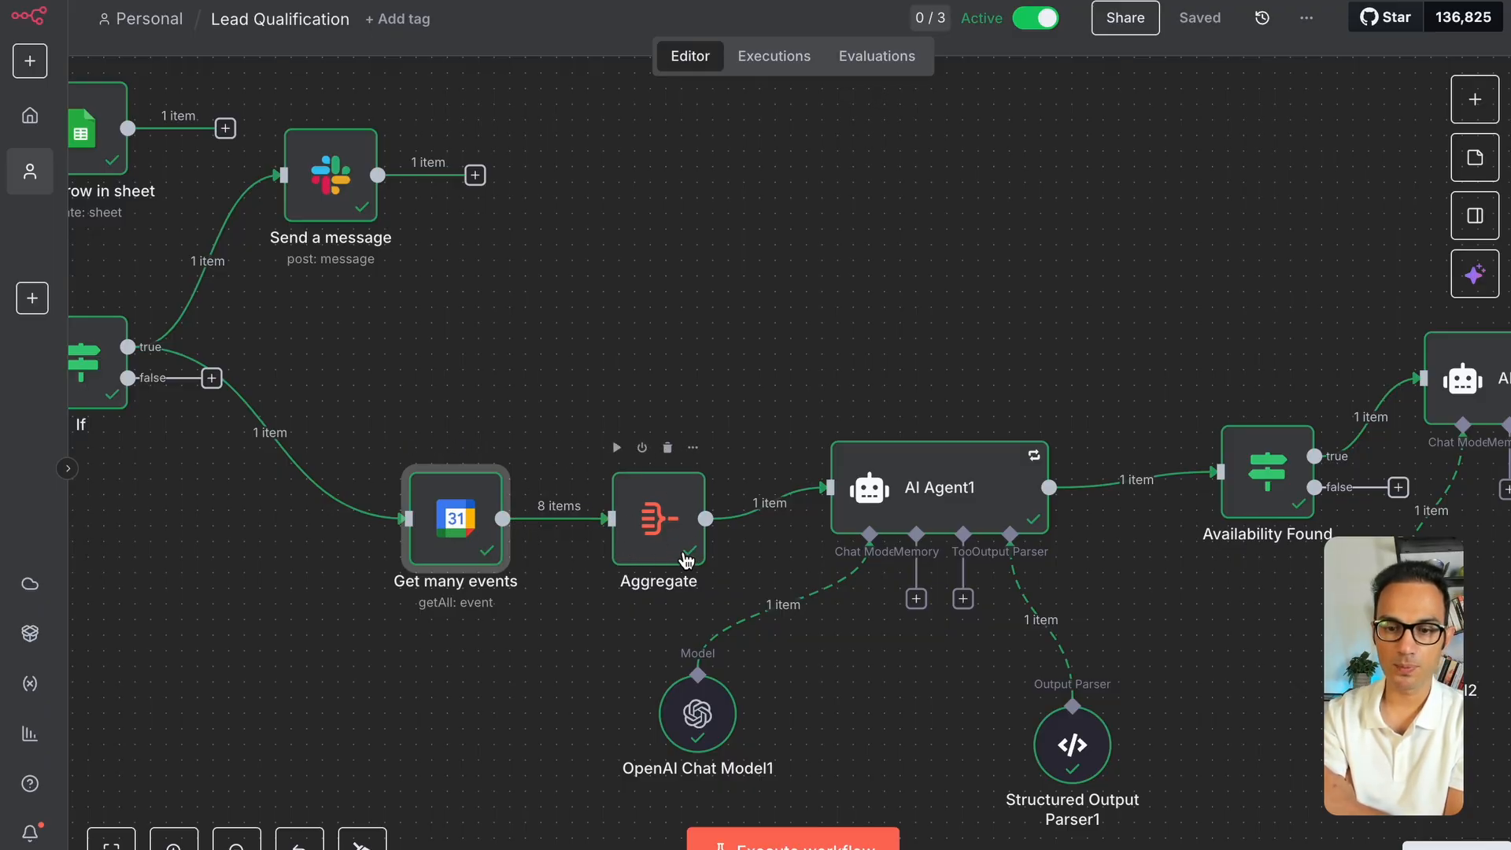
double_click(673, 500)
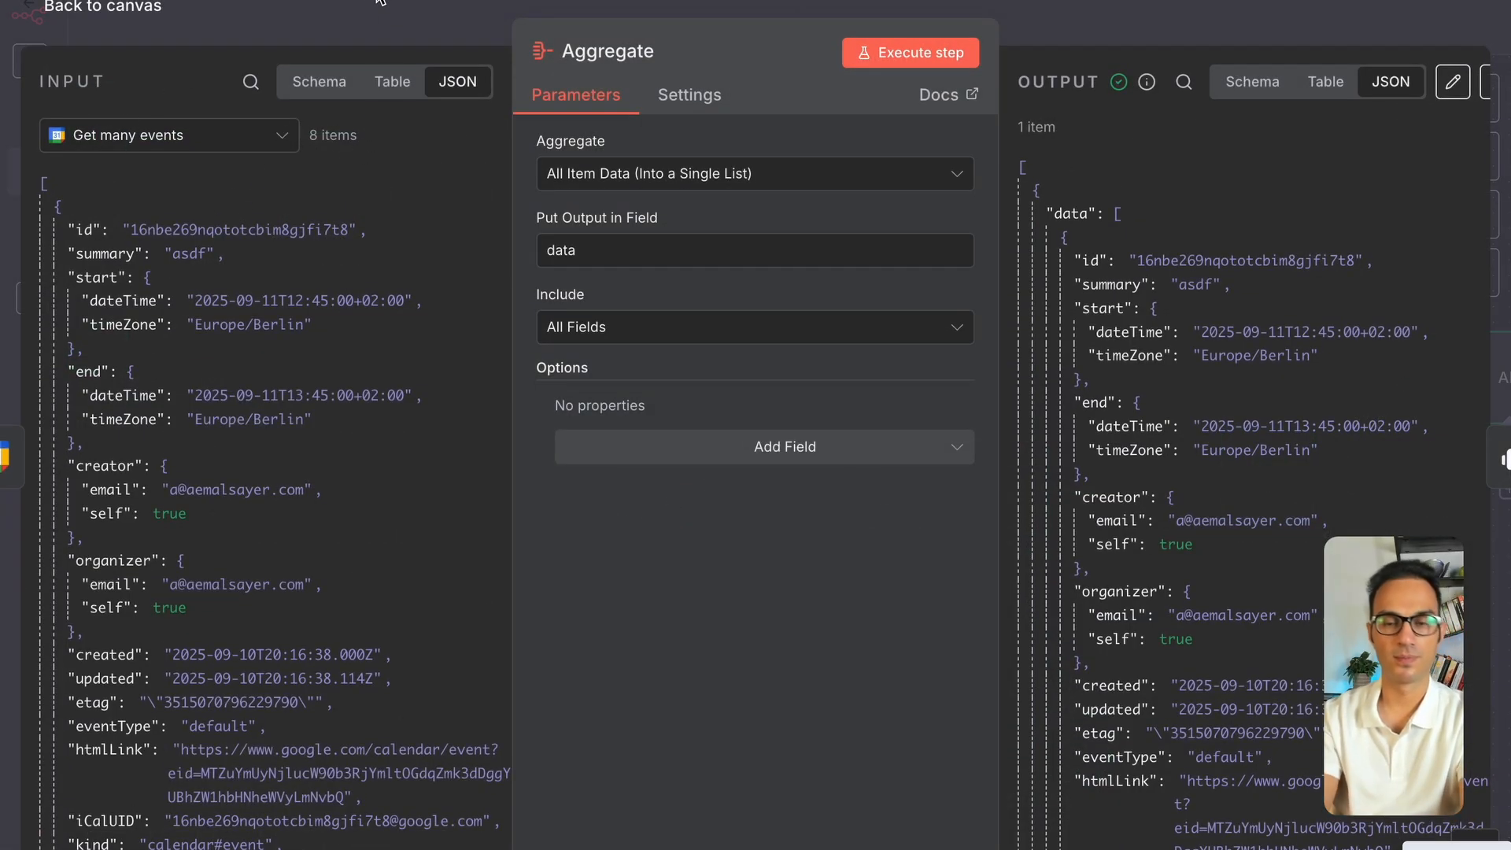
click(320, 30)
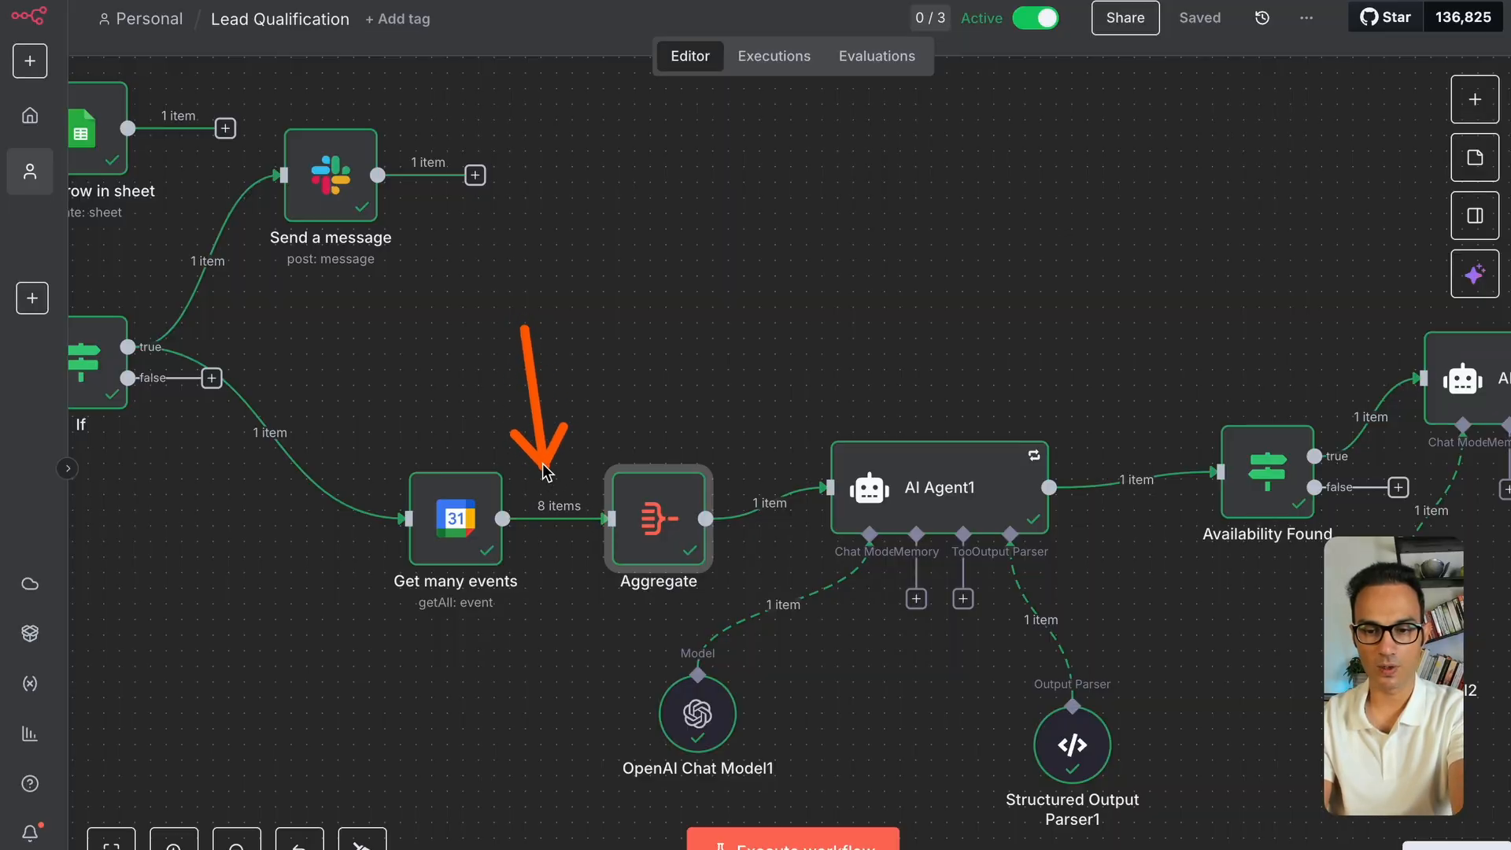
Compare the Get many events node's output with the Aggregate node's input and output, returning to the canvas after each
double_click(455, 552)
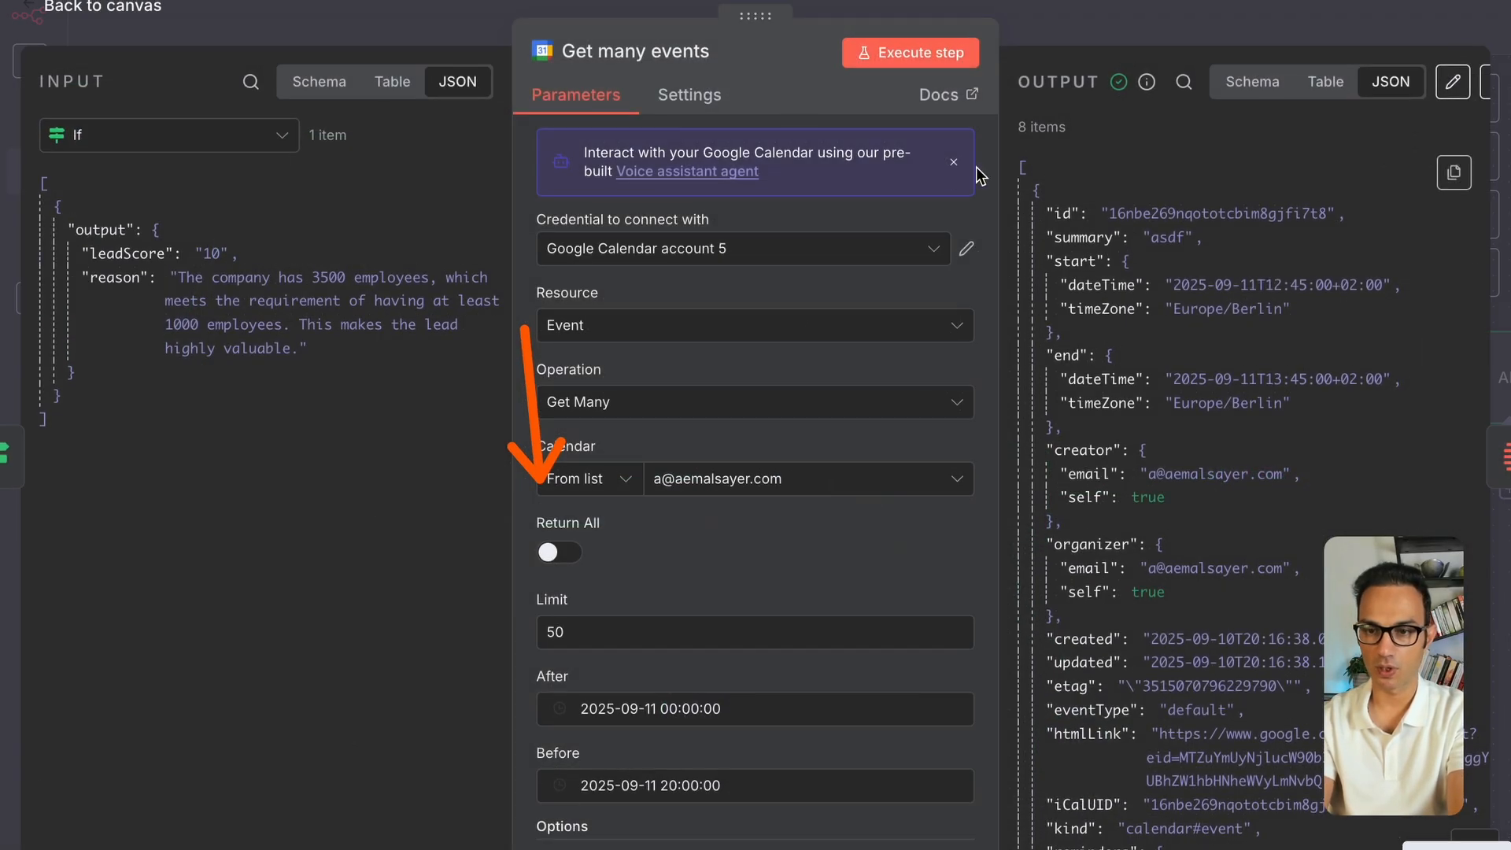
click(1072, 14)
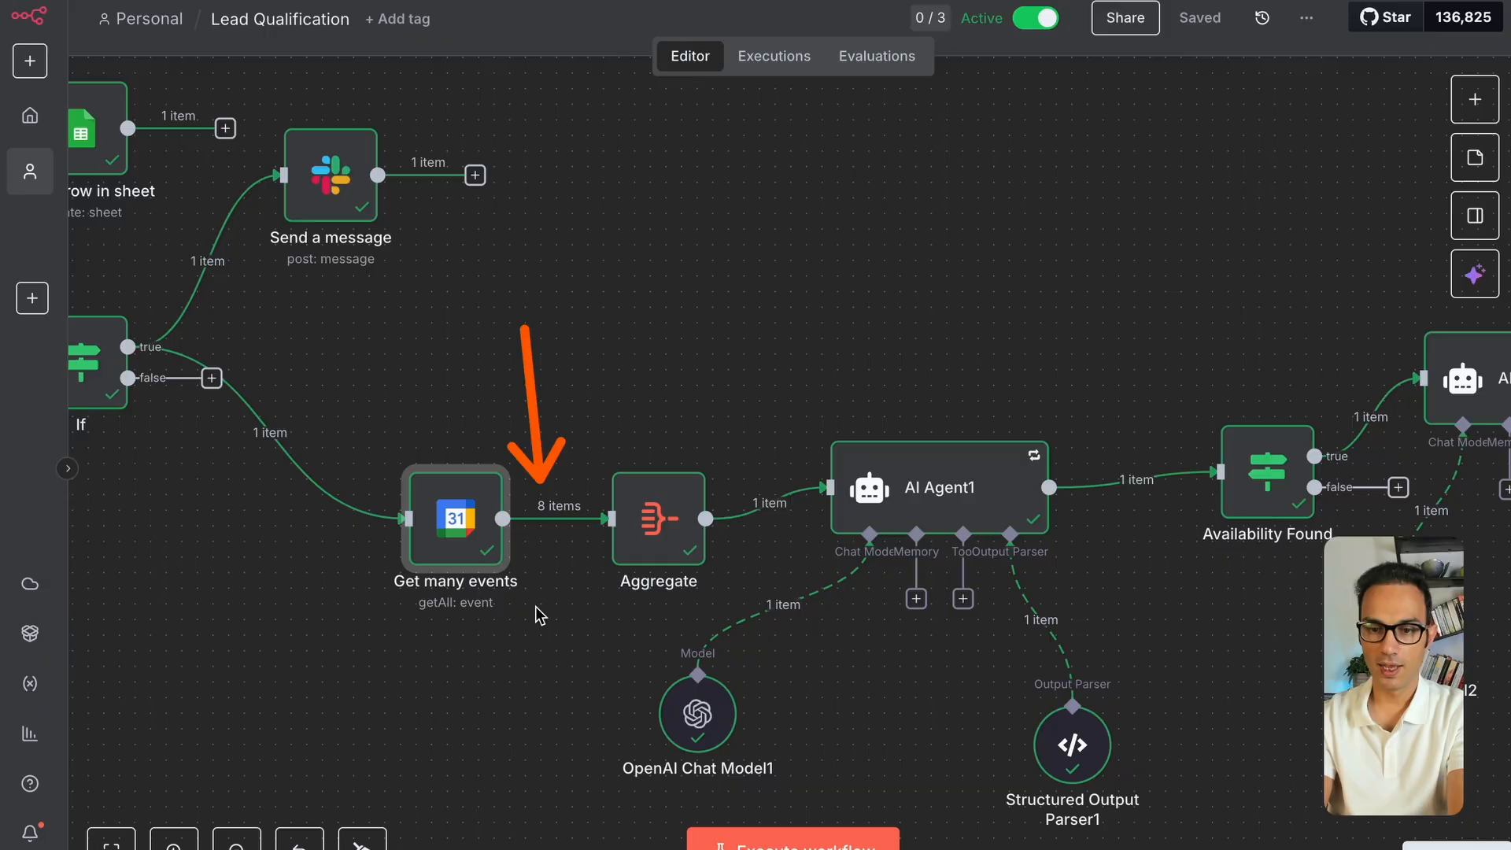
double_click(649, 510)
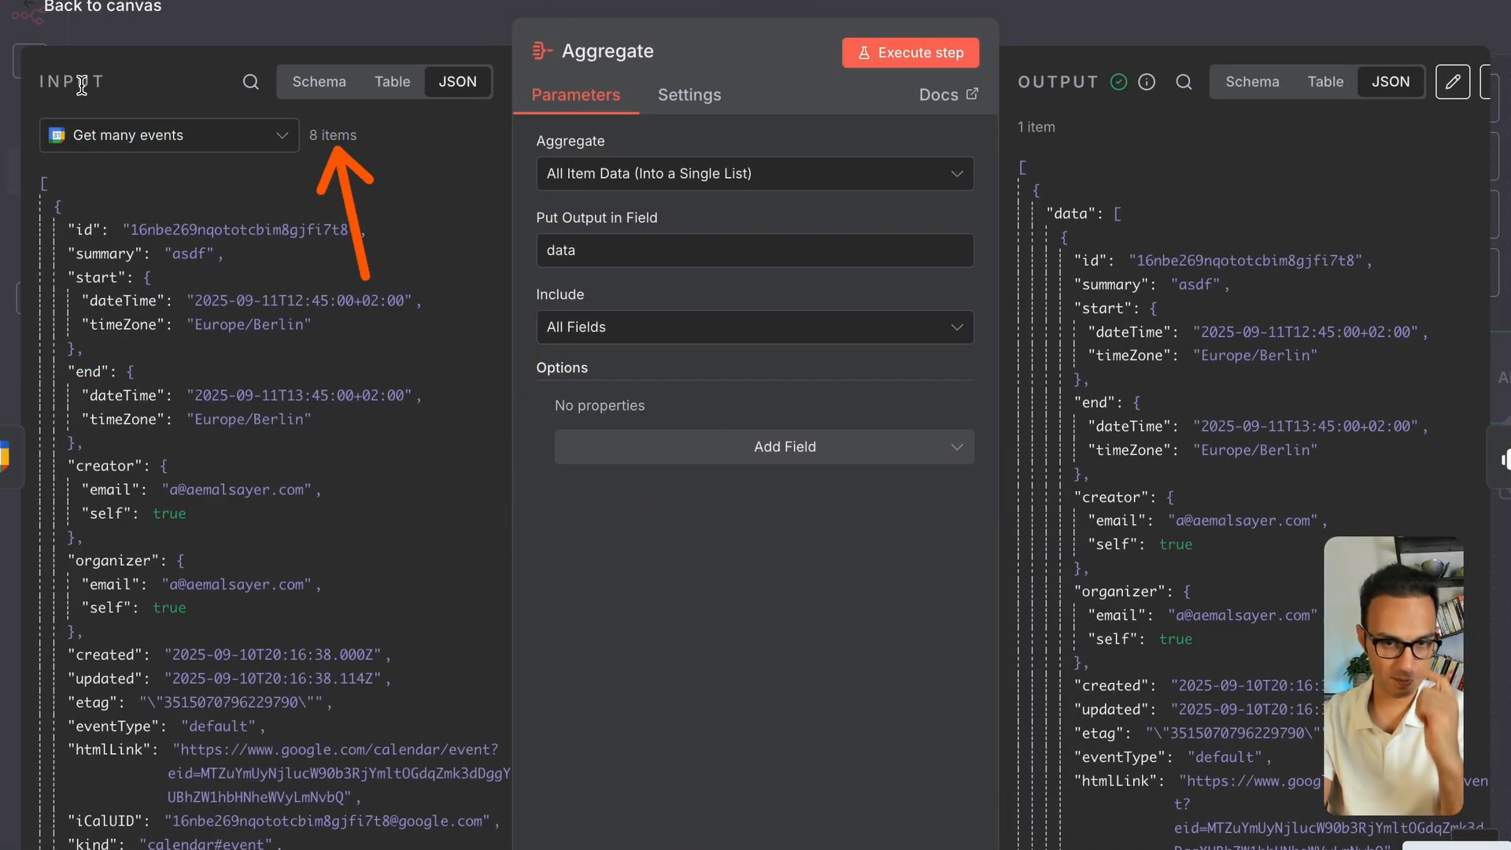
click(327, 19)
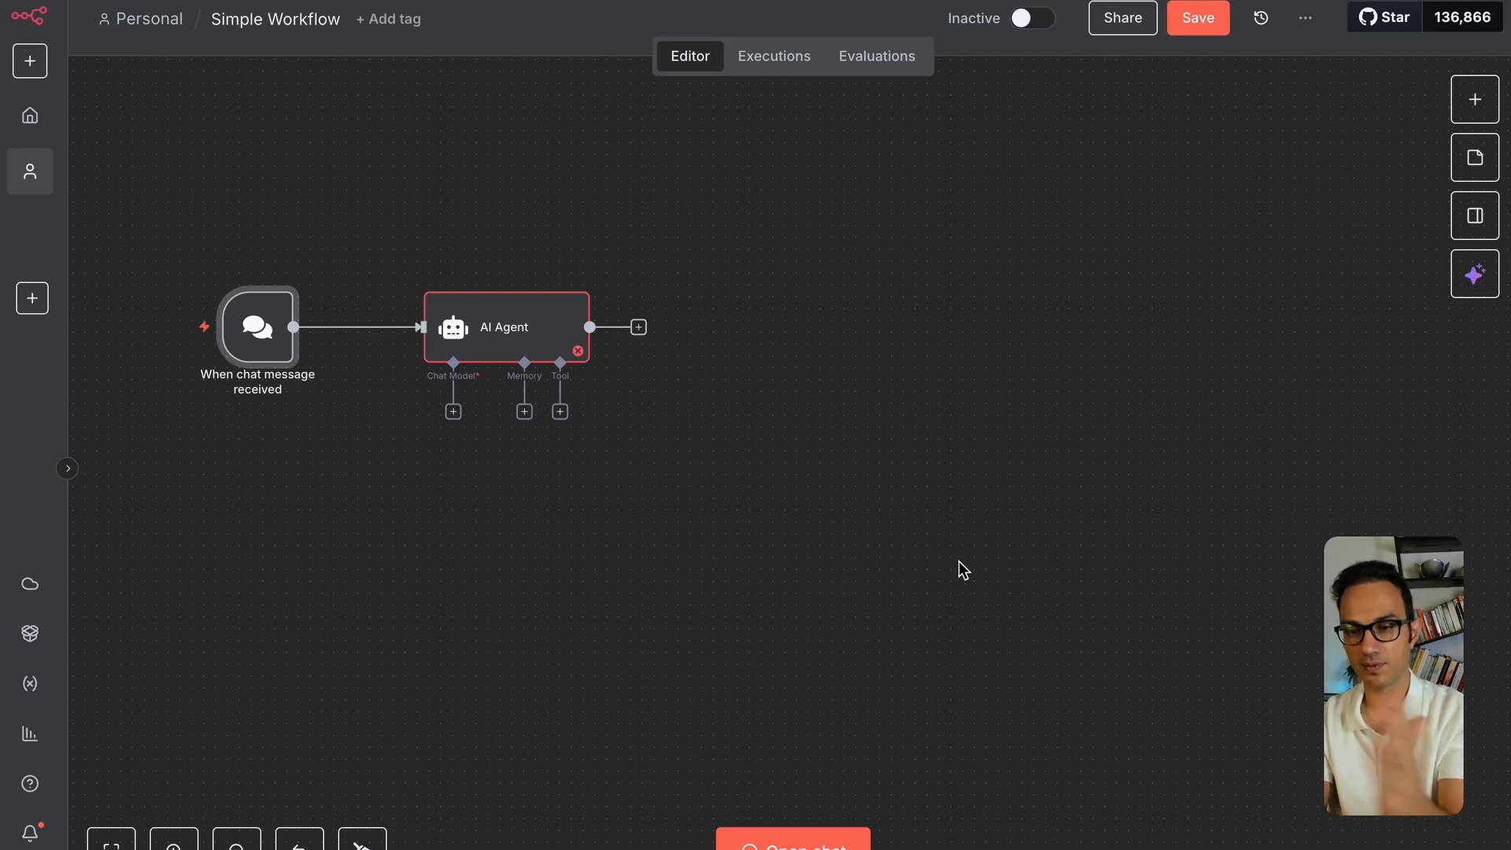
Move the chat message trigger closer to the AI Agent node in Simple Workflow
mouse_move(225, 395)
scroll(225, 394, up, 5)
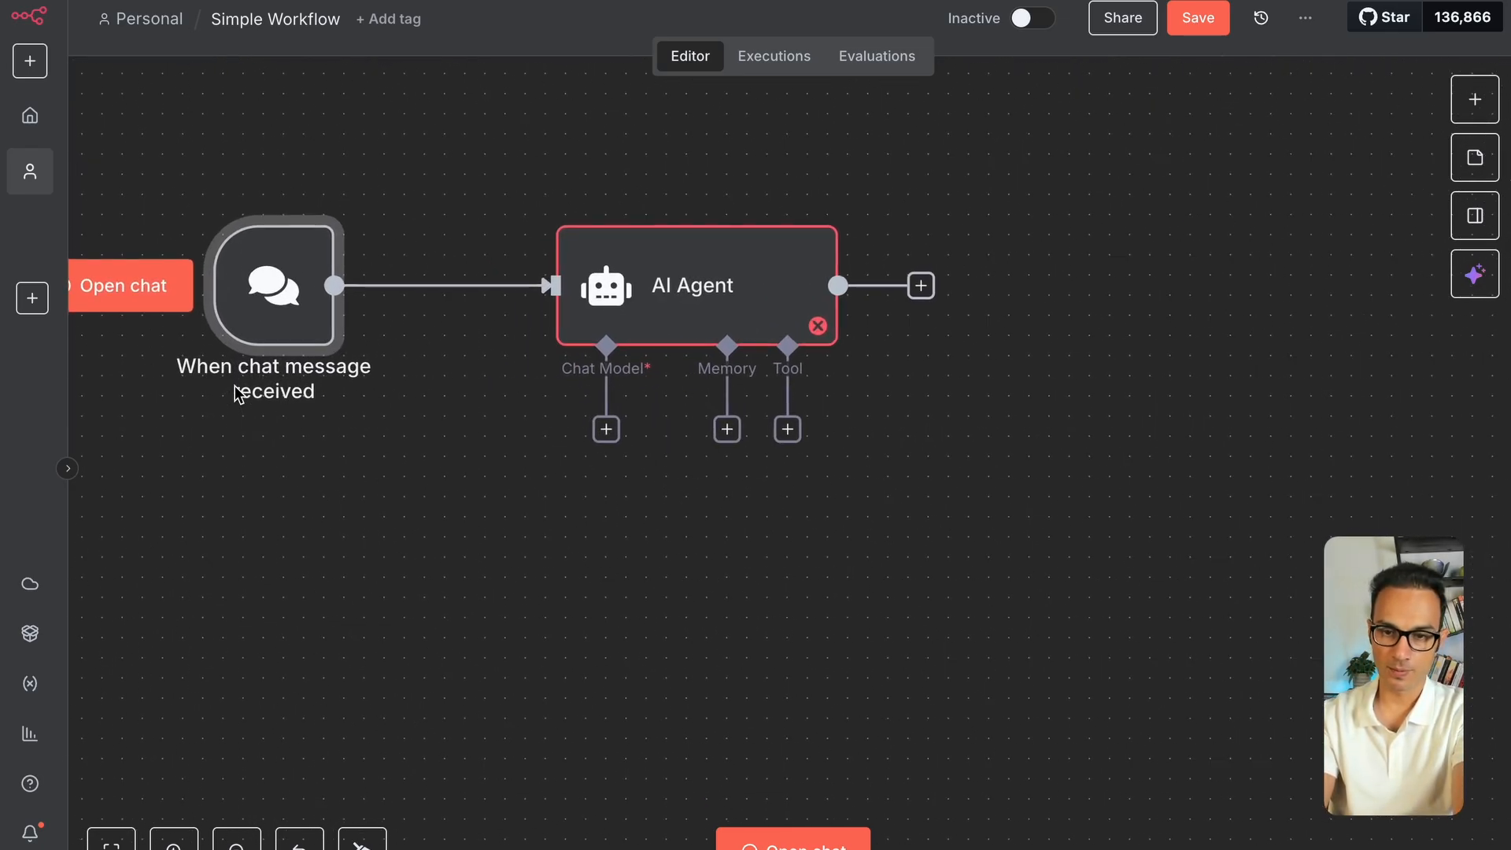
drag(332, 311, 418, 312)
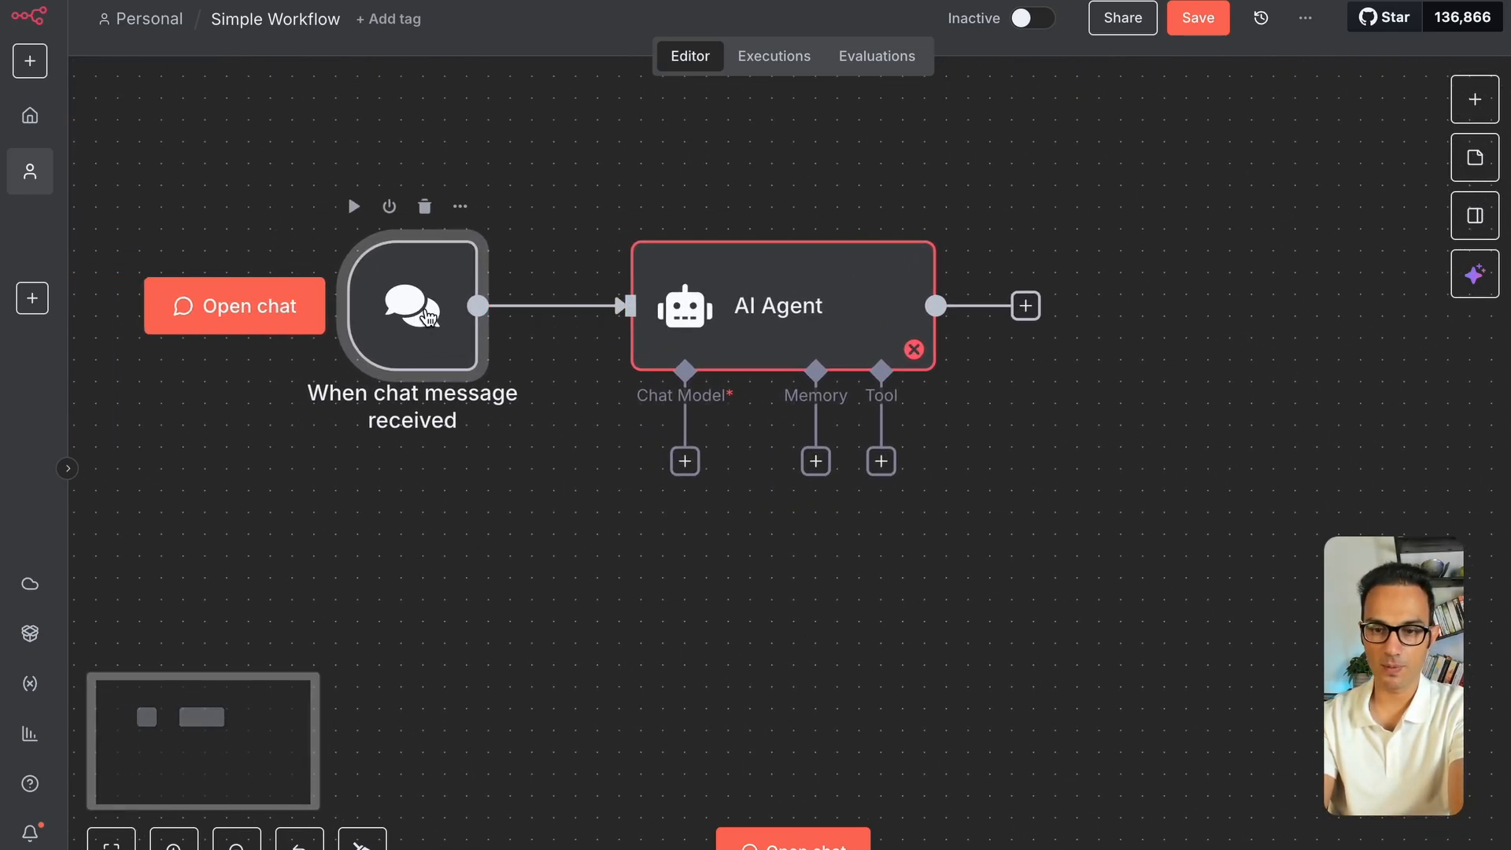
Search the language models for "open" and attach an OpenAI Chat Model to the AI Agent's Chat Model connector
scroll(744, 587, right, 2)
scroll(744, 586, down, 1)
scroll(744, 586, left, 1)
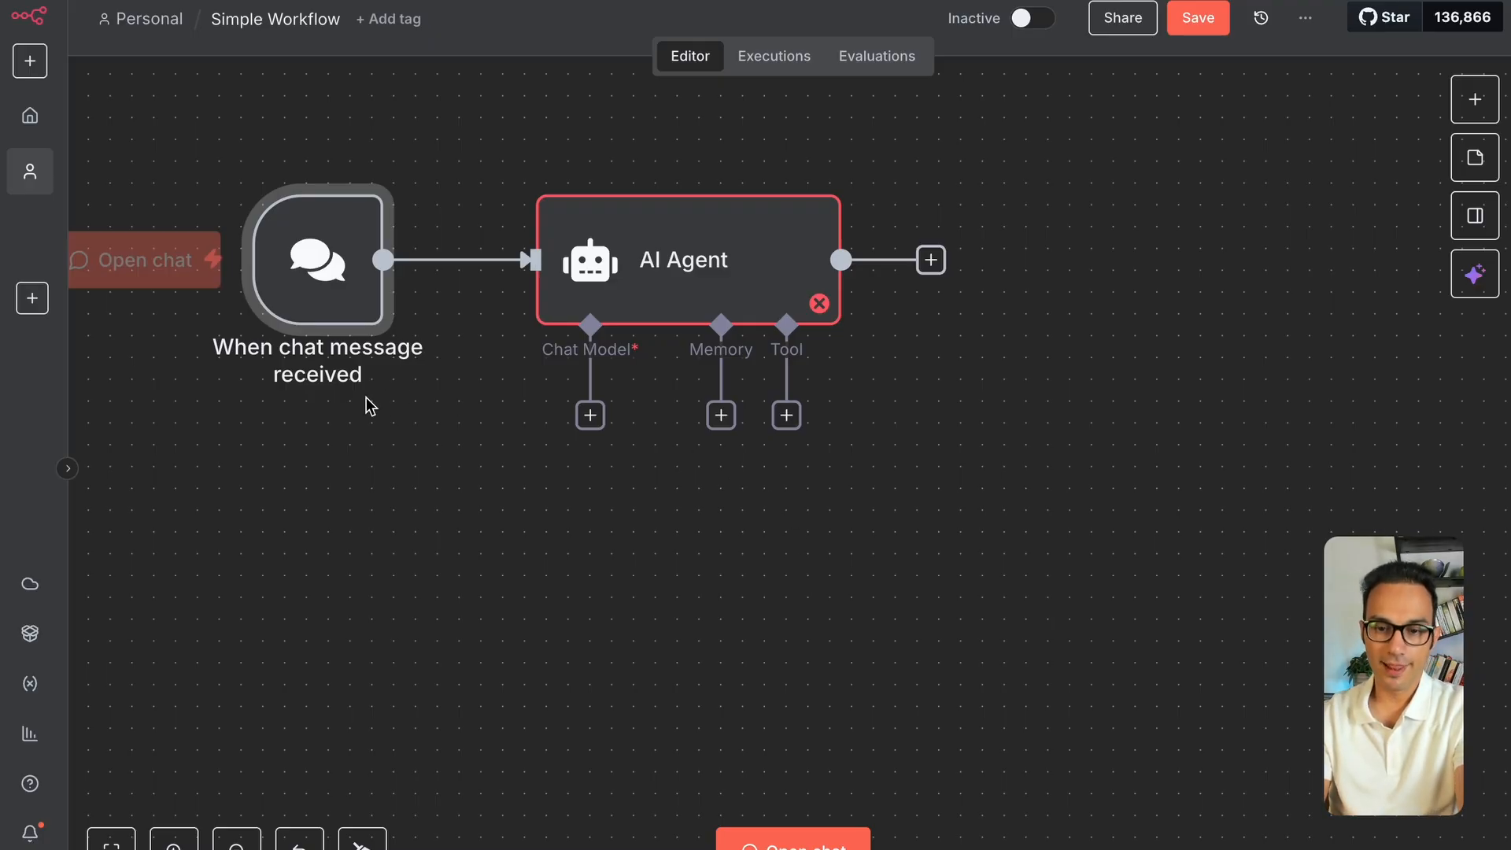
click(590, 415)
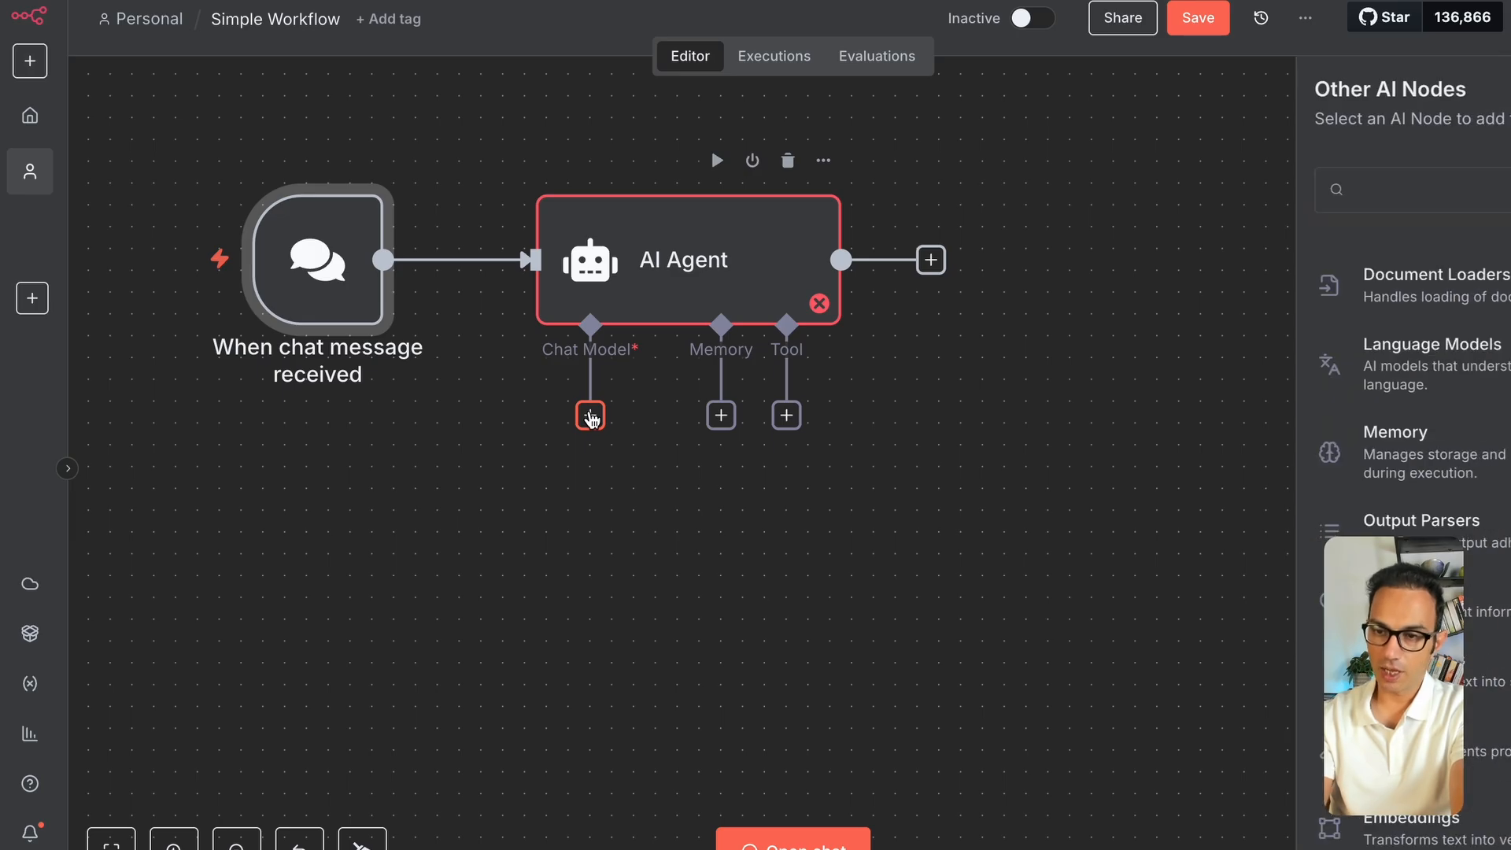
text(open)
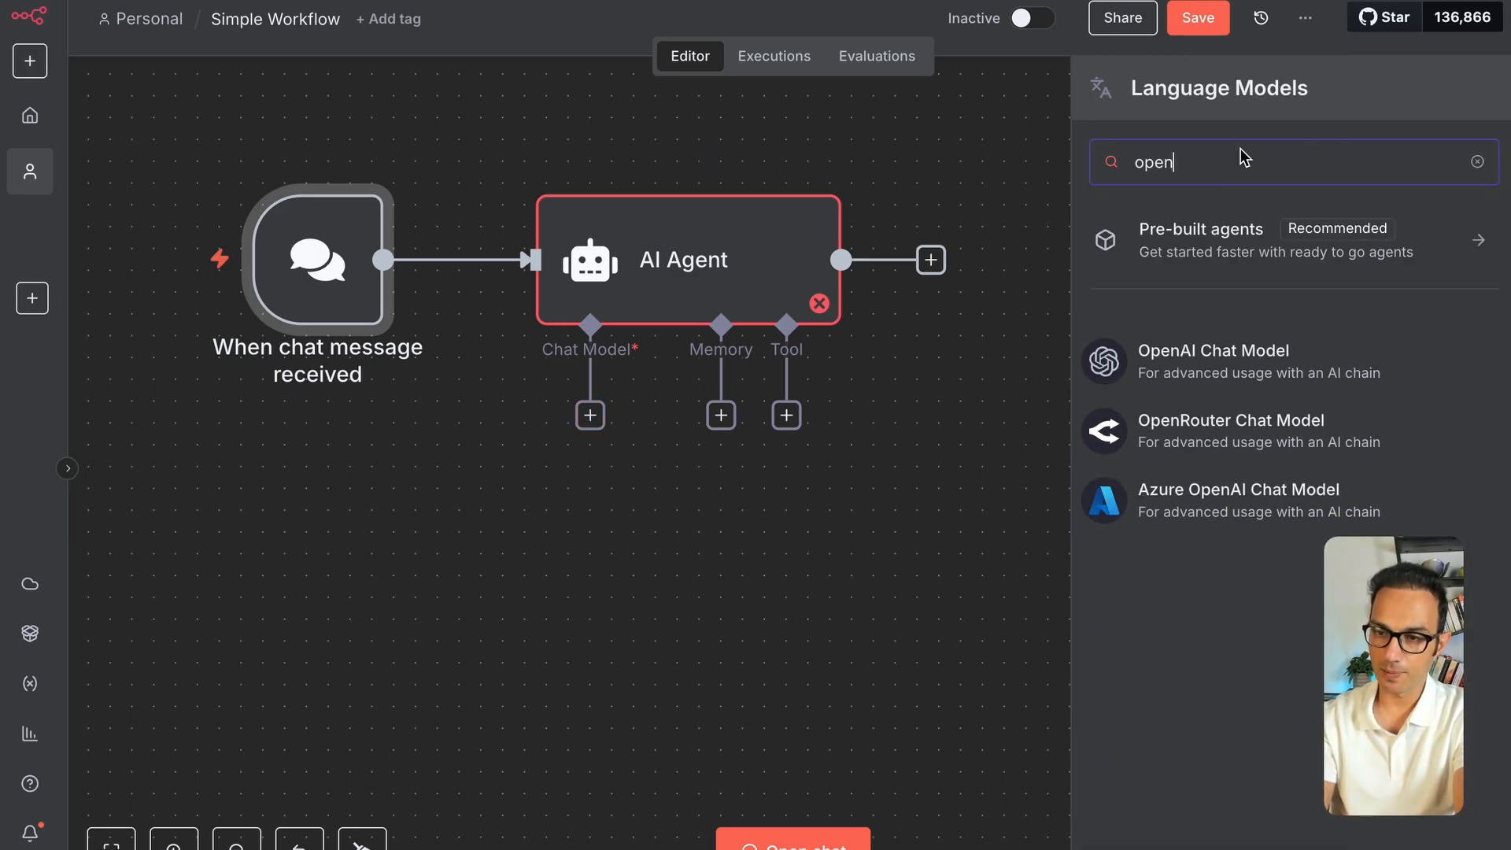
click(1228, 358)
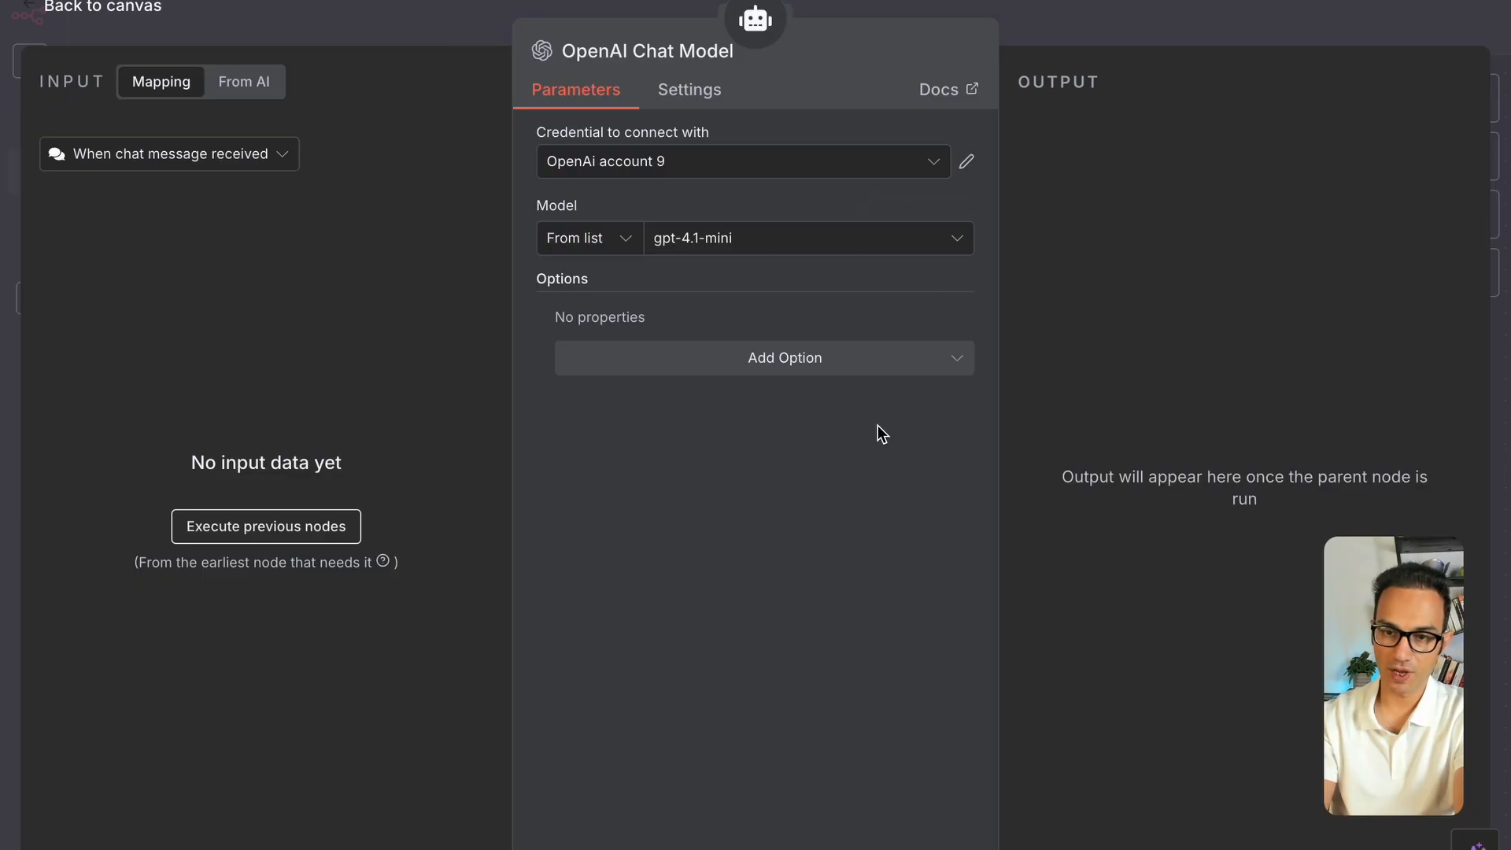
View the form for creating a new OpenAI credential with its API Key field, and close it without saving
click(650, 161)
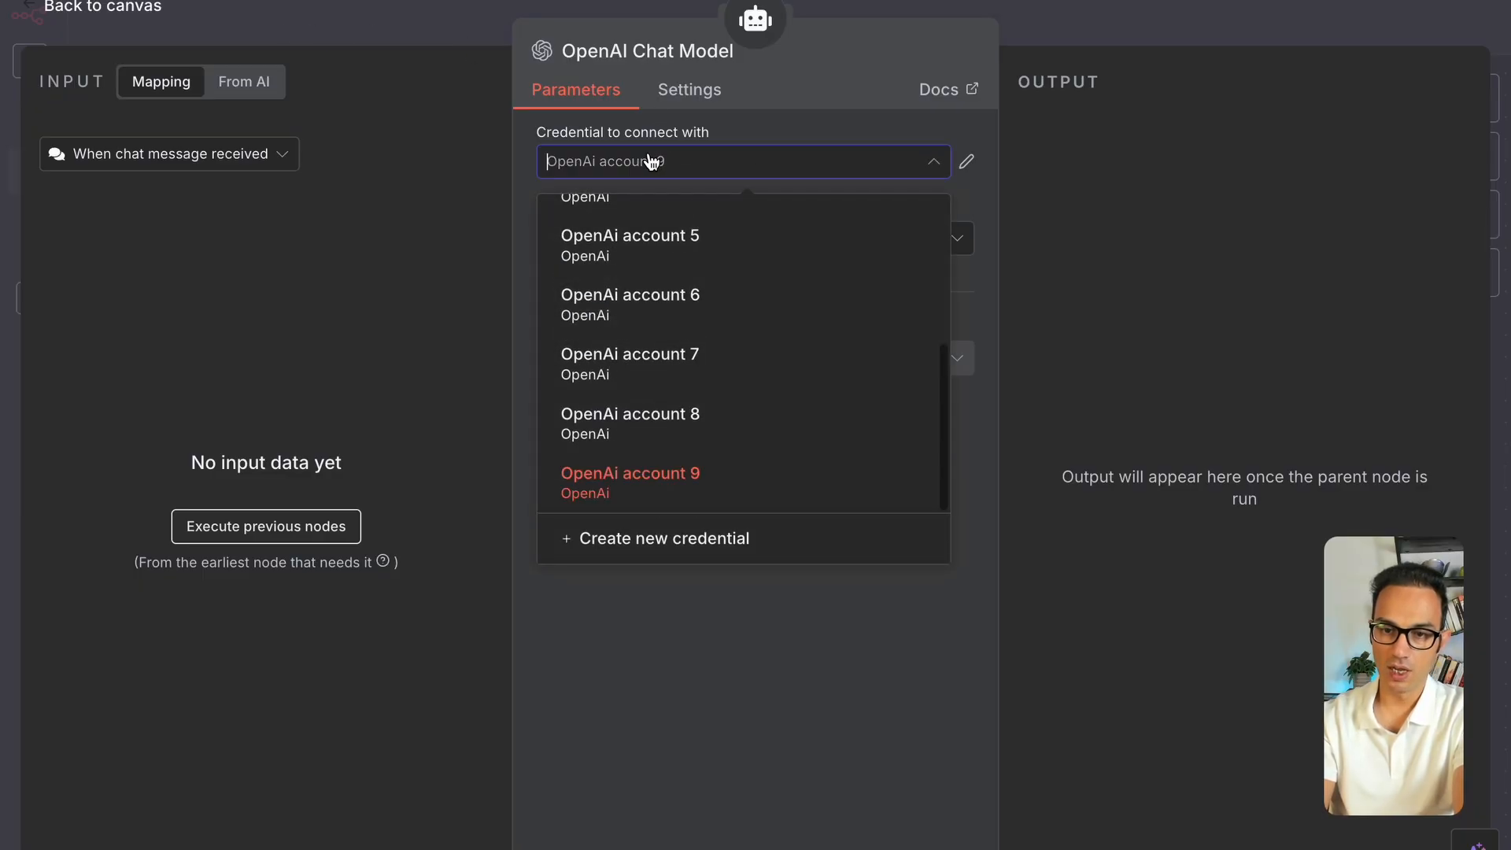
click(586, 539)
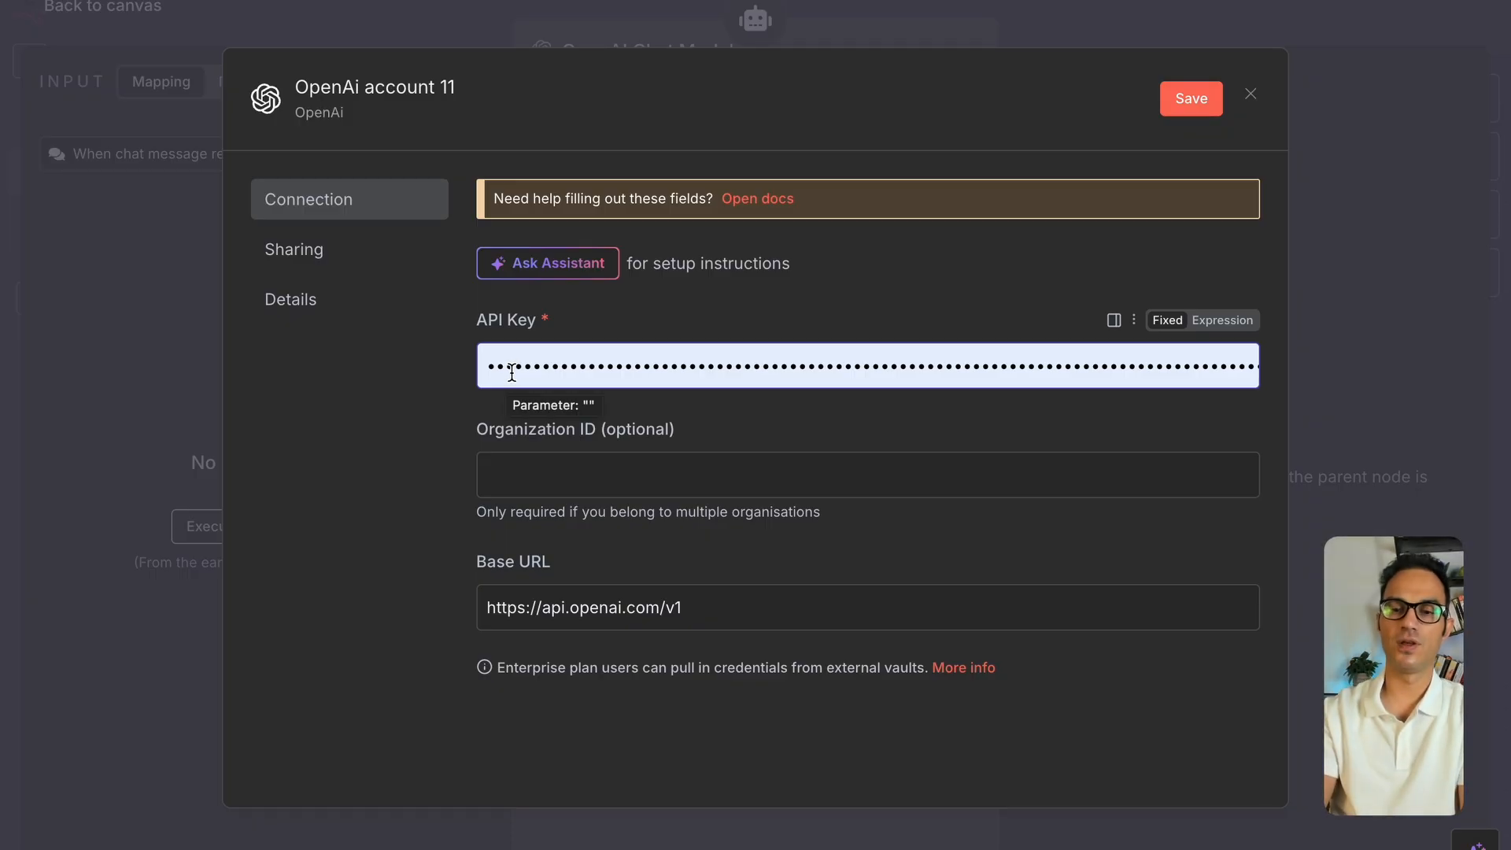
click(122, 408)
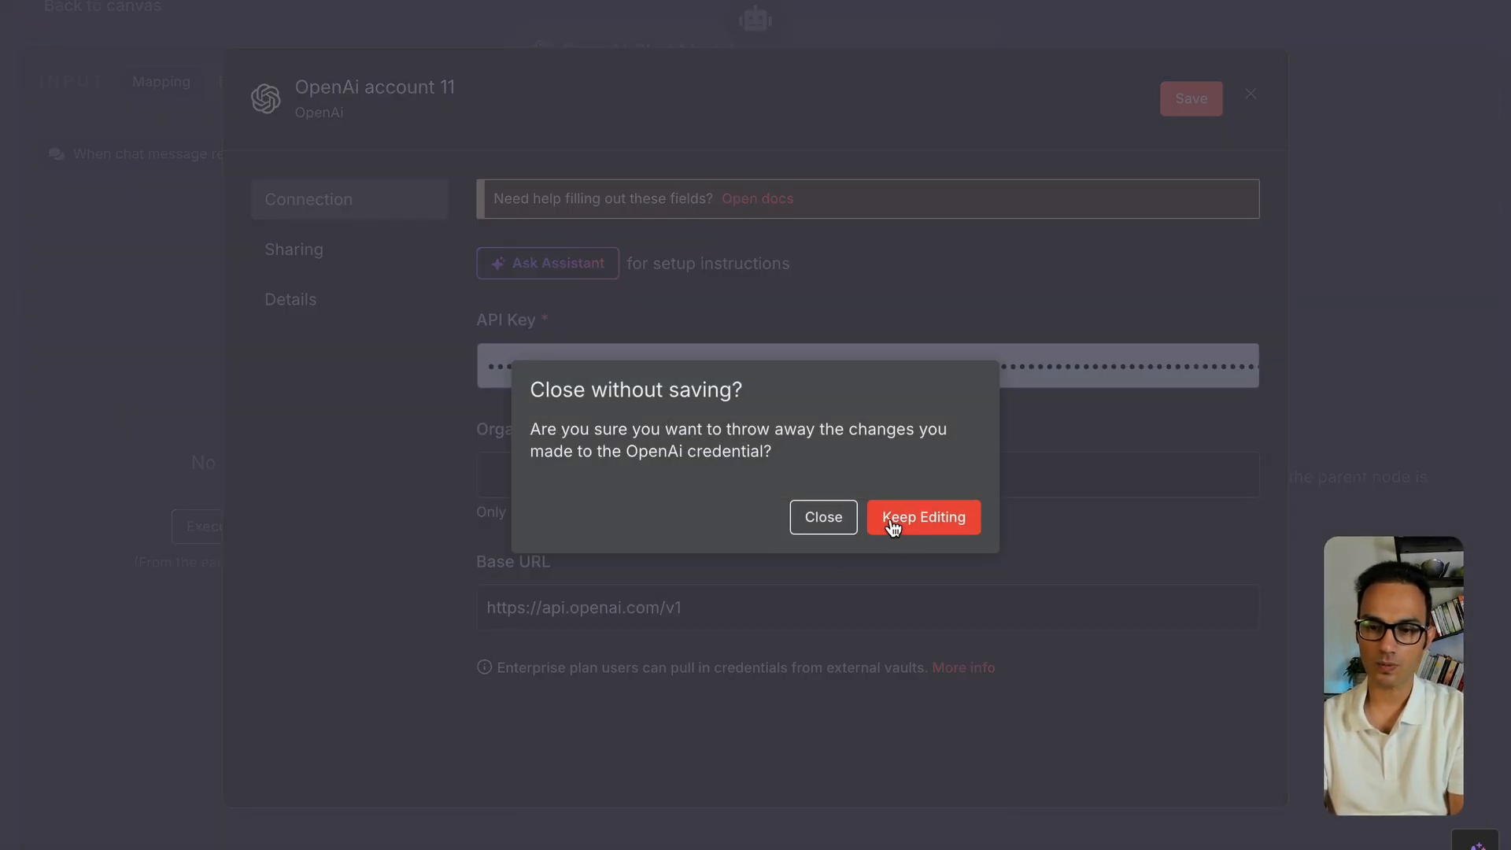
click(804, 511)
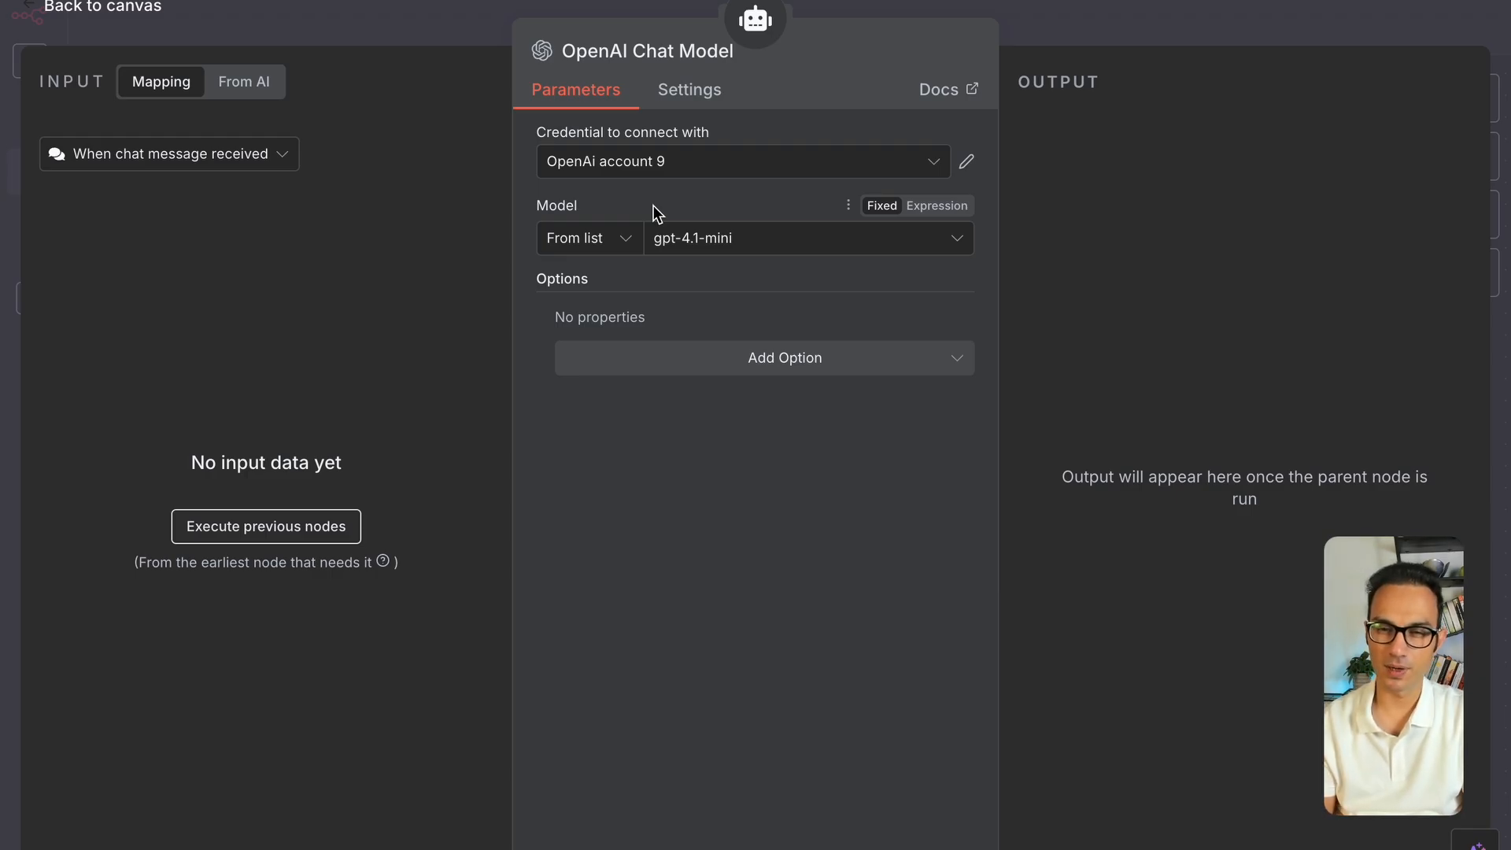
Start another new OpenAI credential, paste the API key into its API Key field, and discard the credential without saving
click(592, 163)
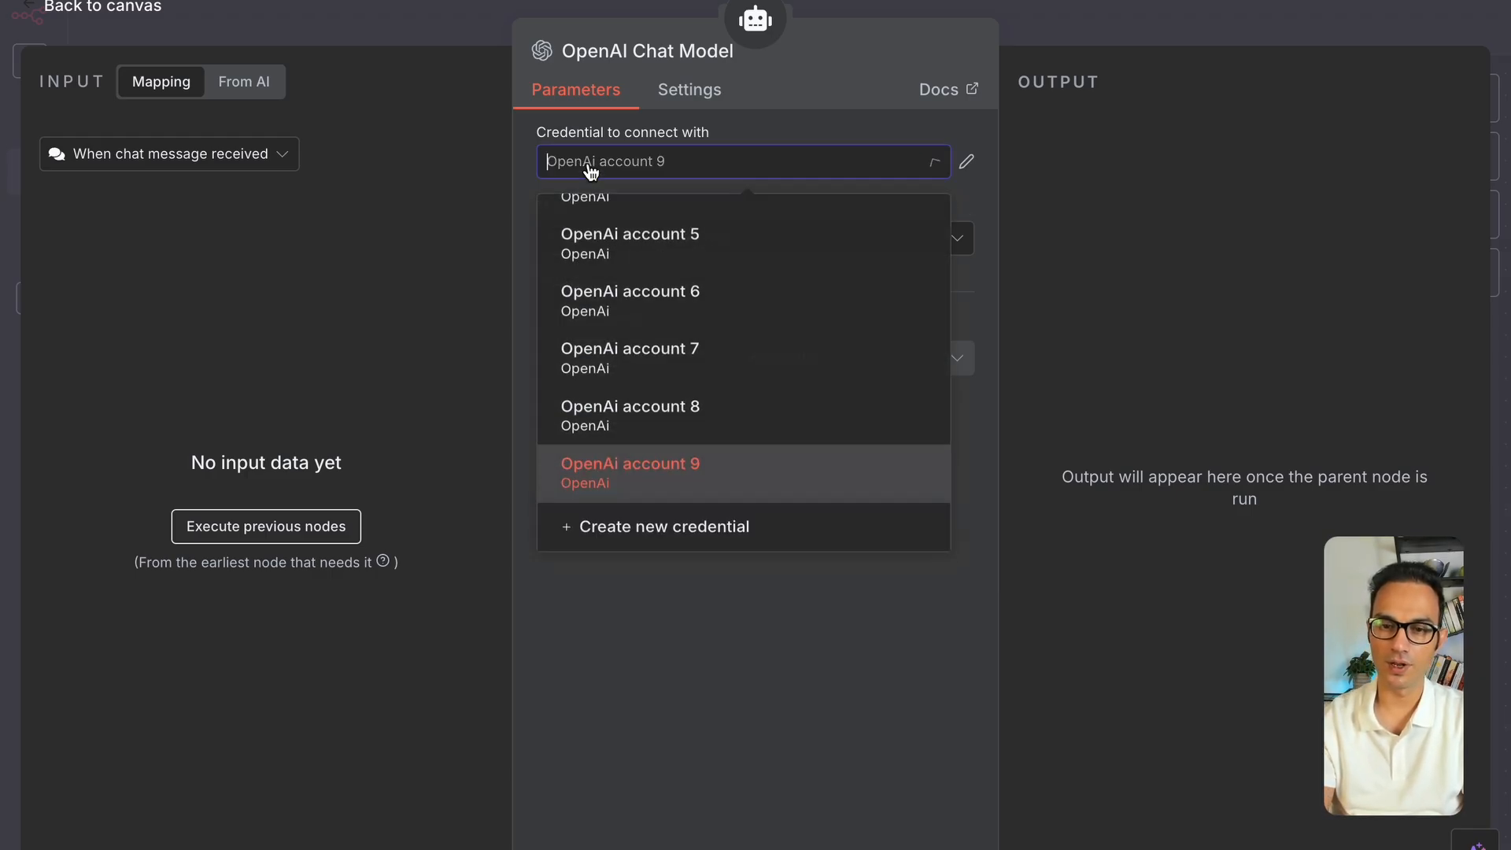
click(607, 535)
click(511, 380)
key(ctrl+v)
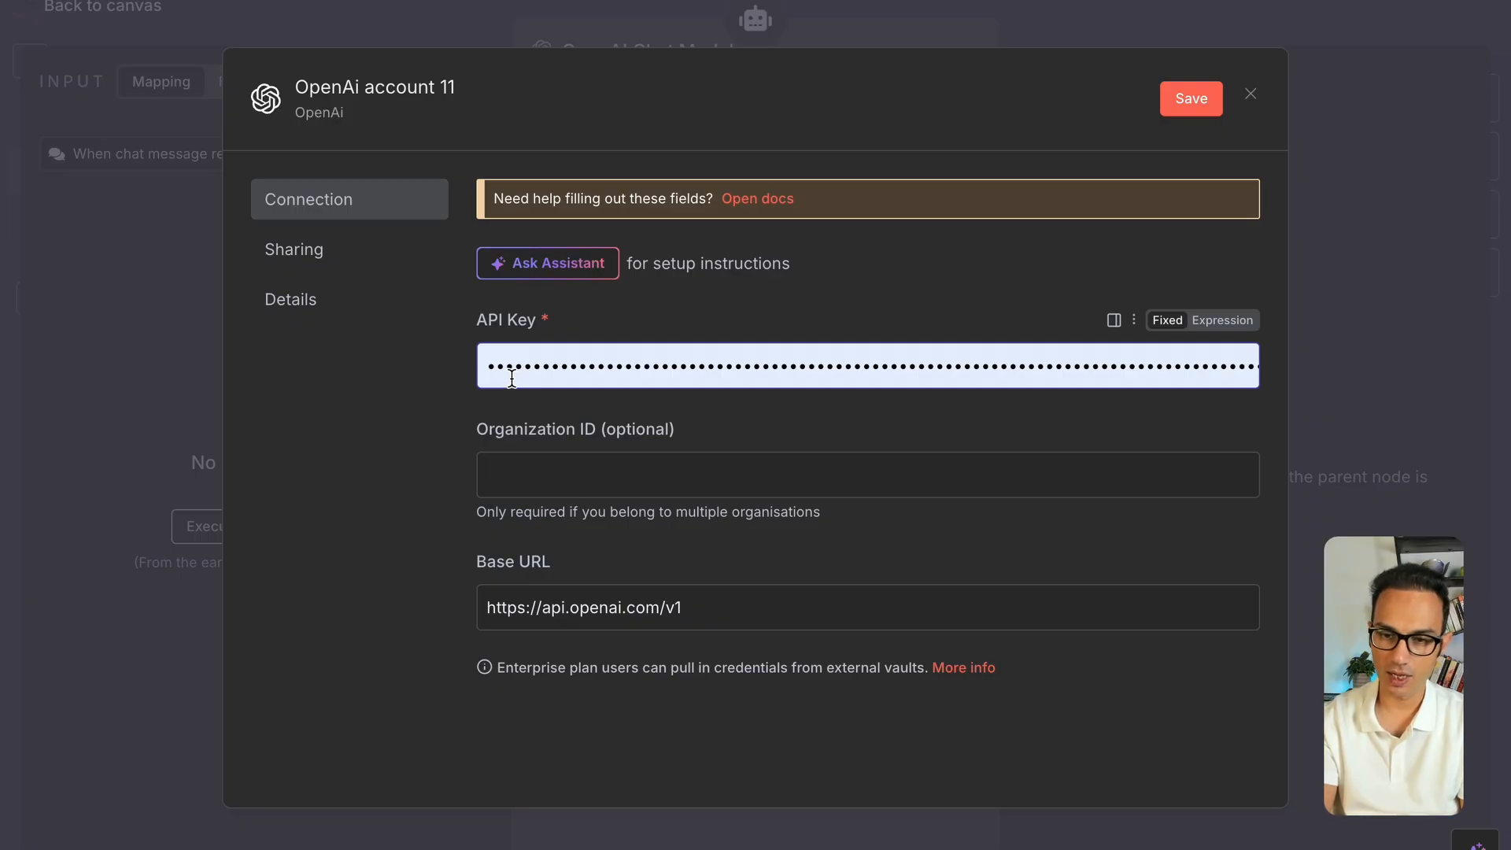
double_click(513, 376)
key(Escape)
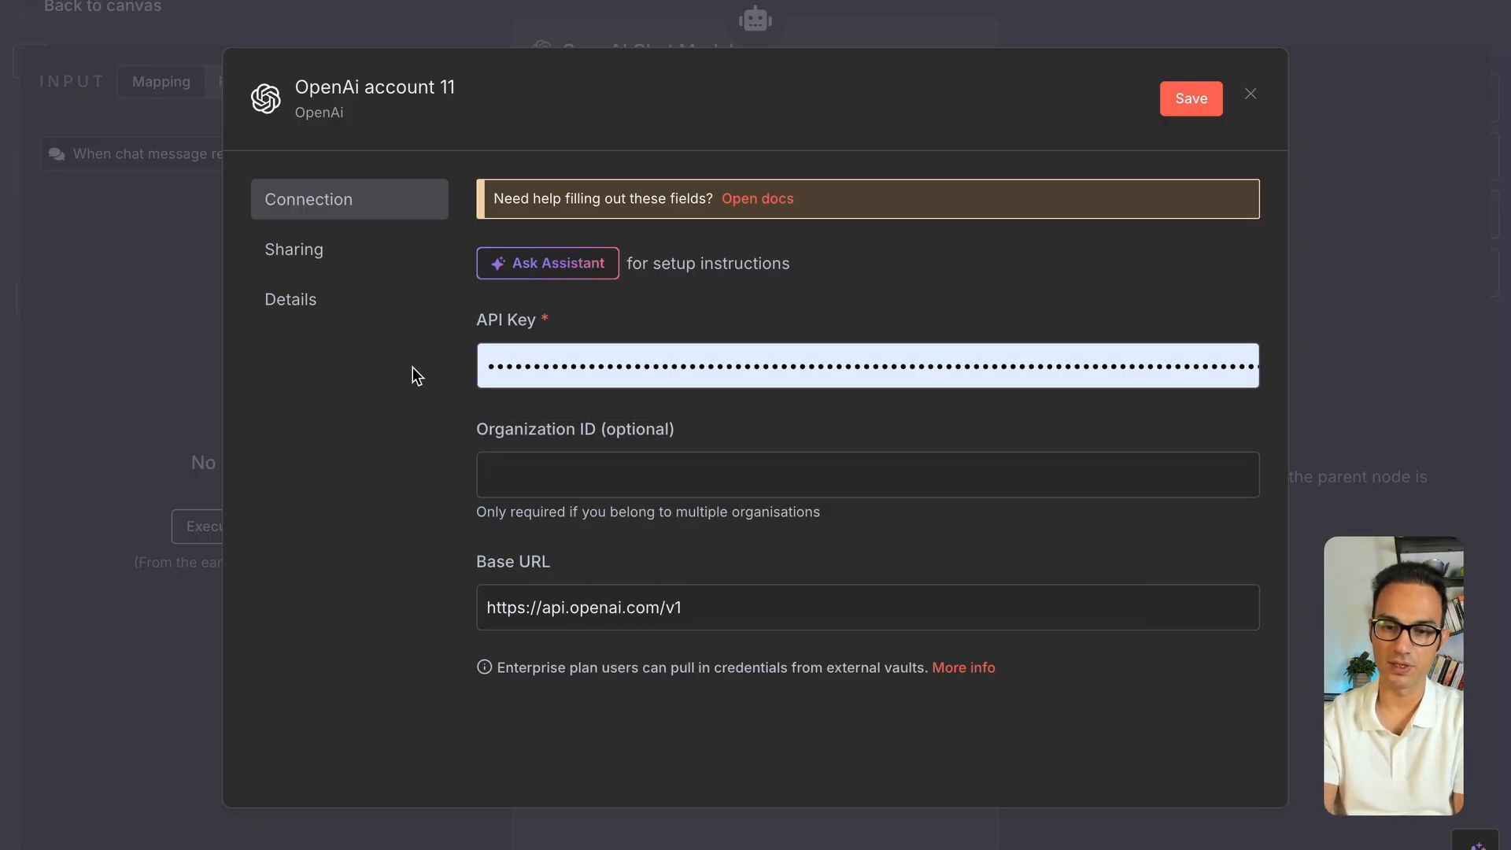
click(504, 377)
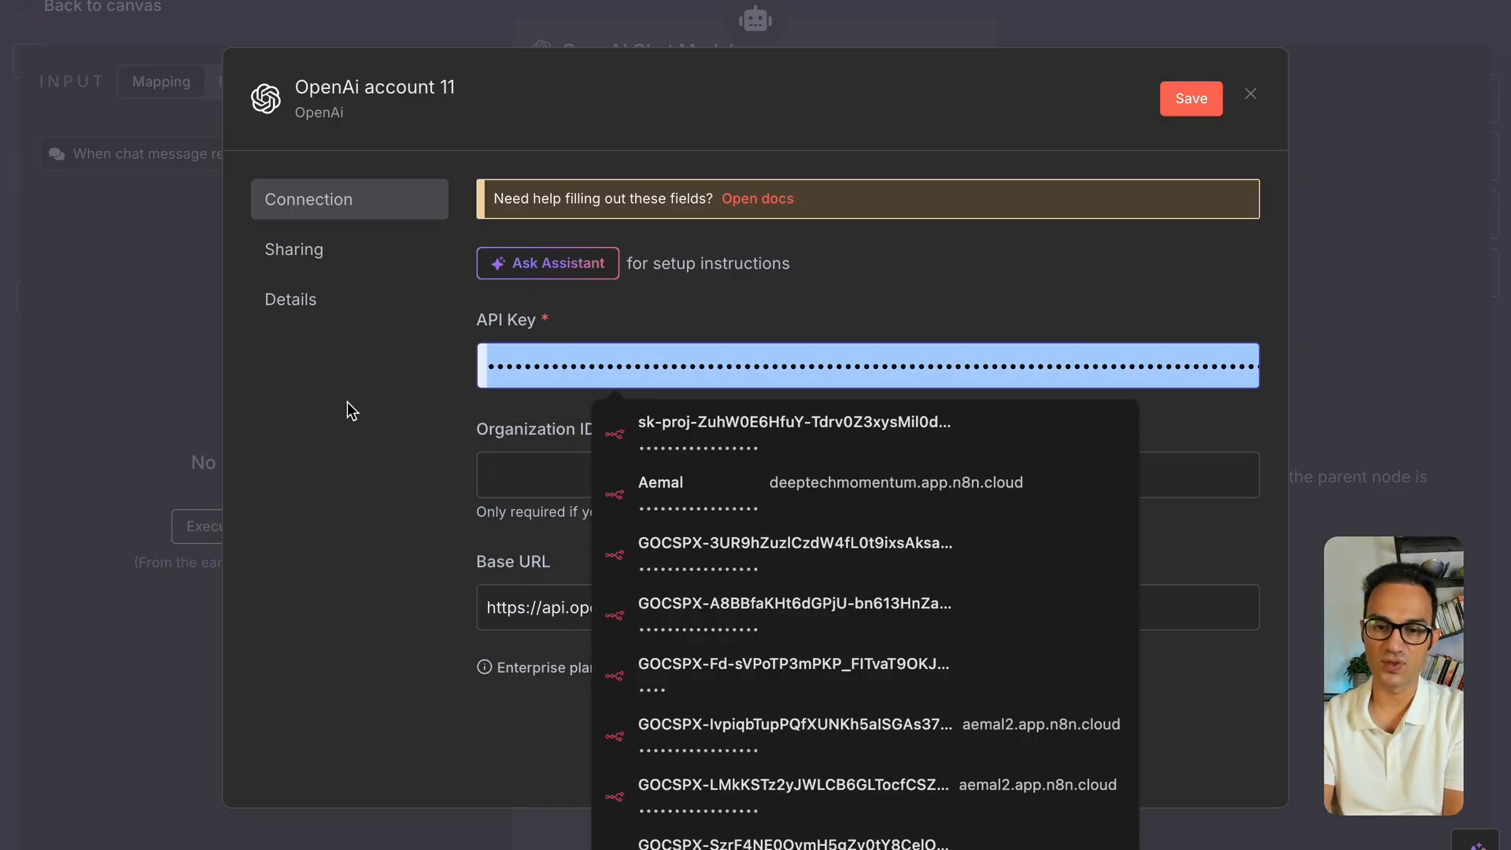
click(157, 304)
click(823, 518)
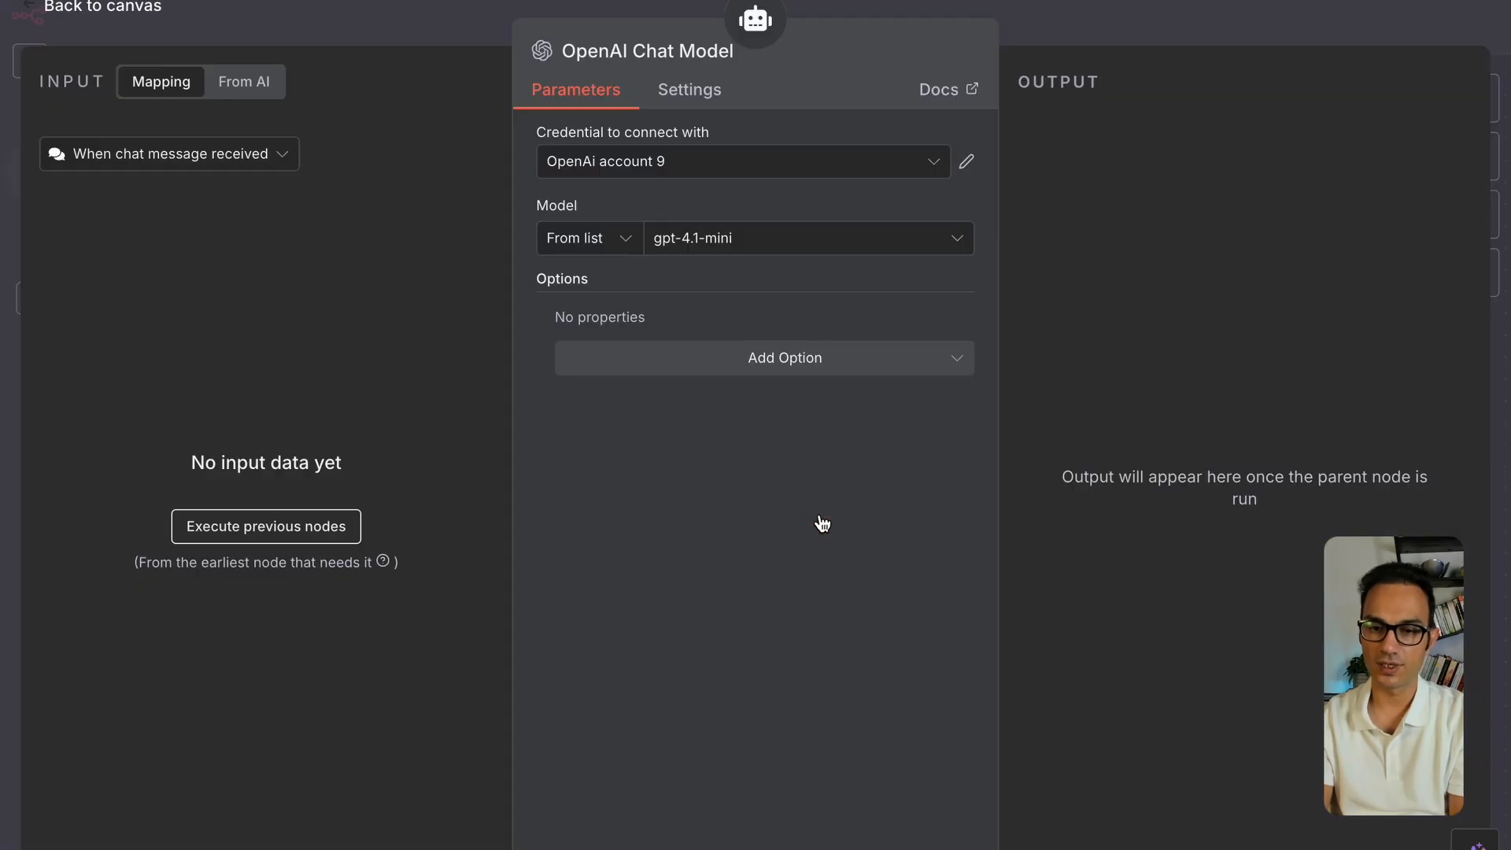
Browse the list of models available to the OpenAI Chat Model without changing the selection, and return to the canvas
click(791, 252)
scroll(725, 420, down, 20)
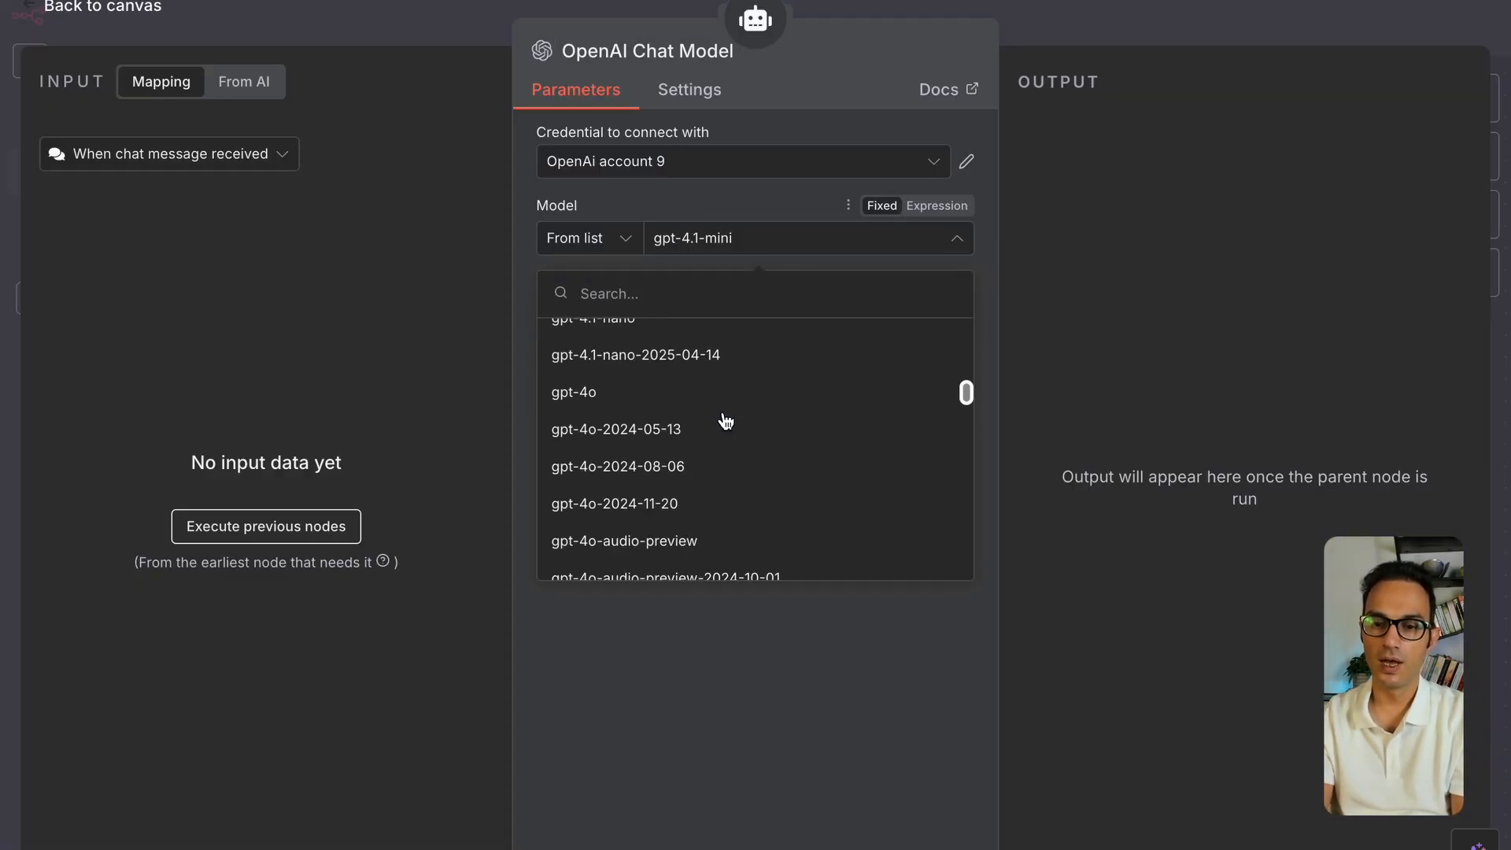
scroll(725, 420, up, 20)
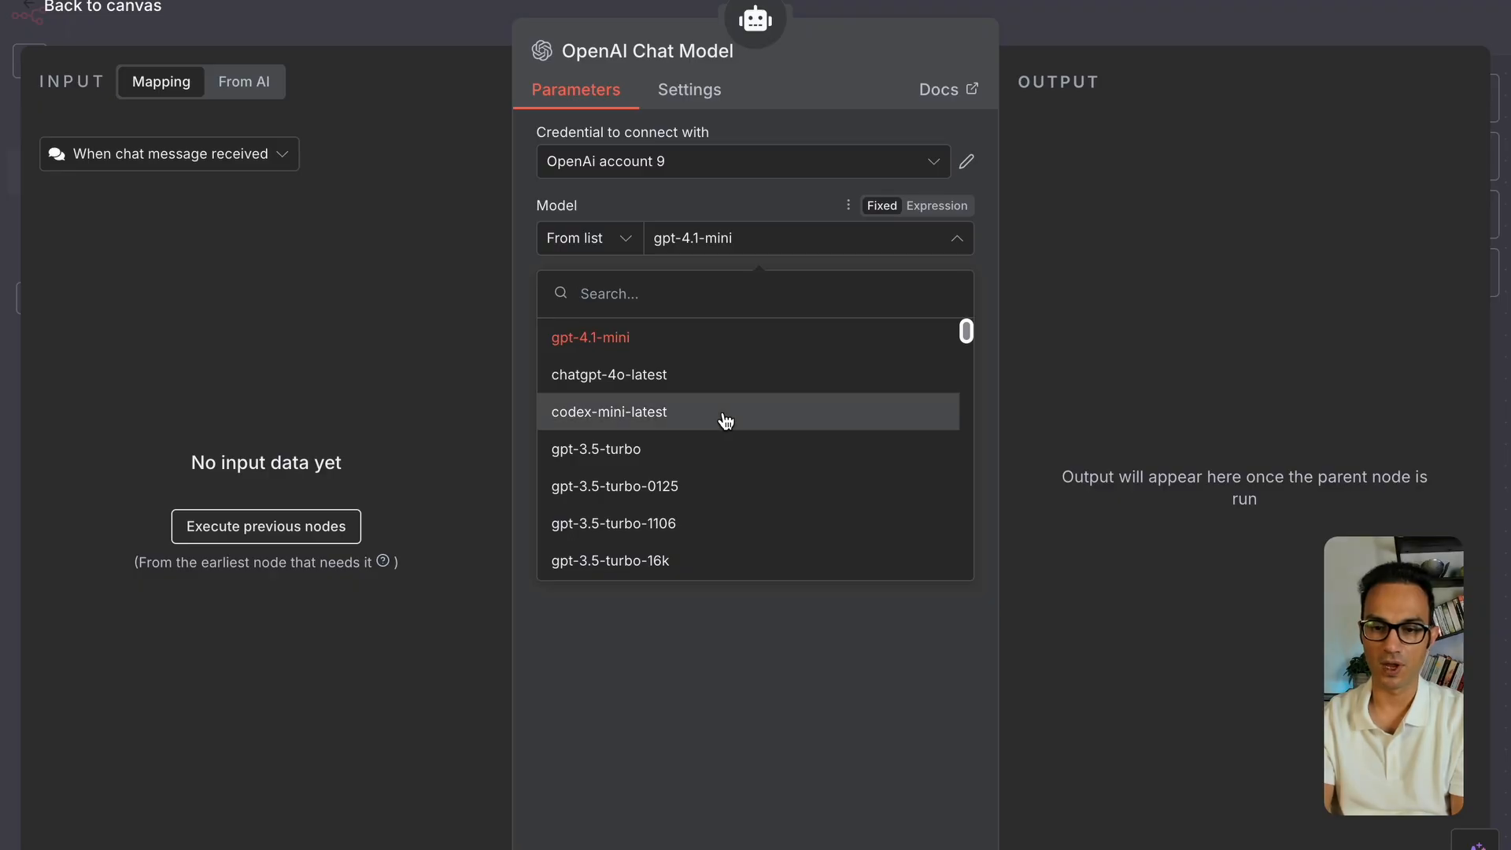
click(336, 228)
click(1113, 19)
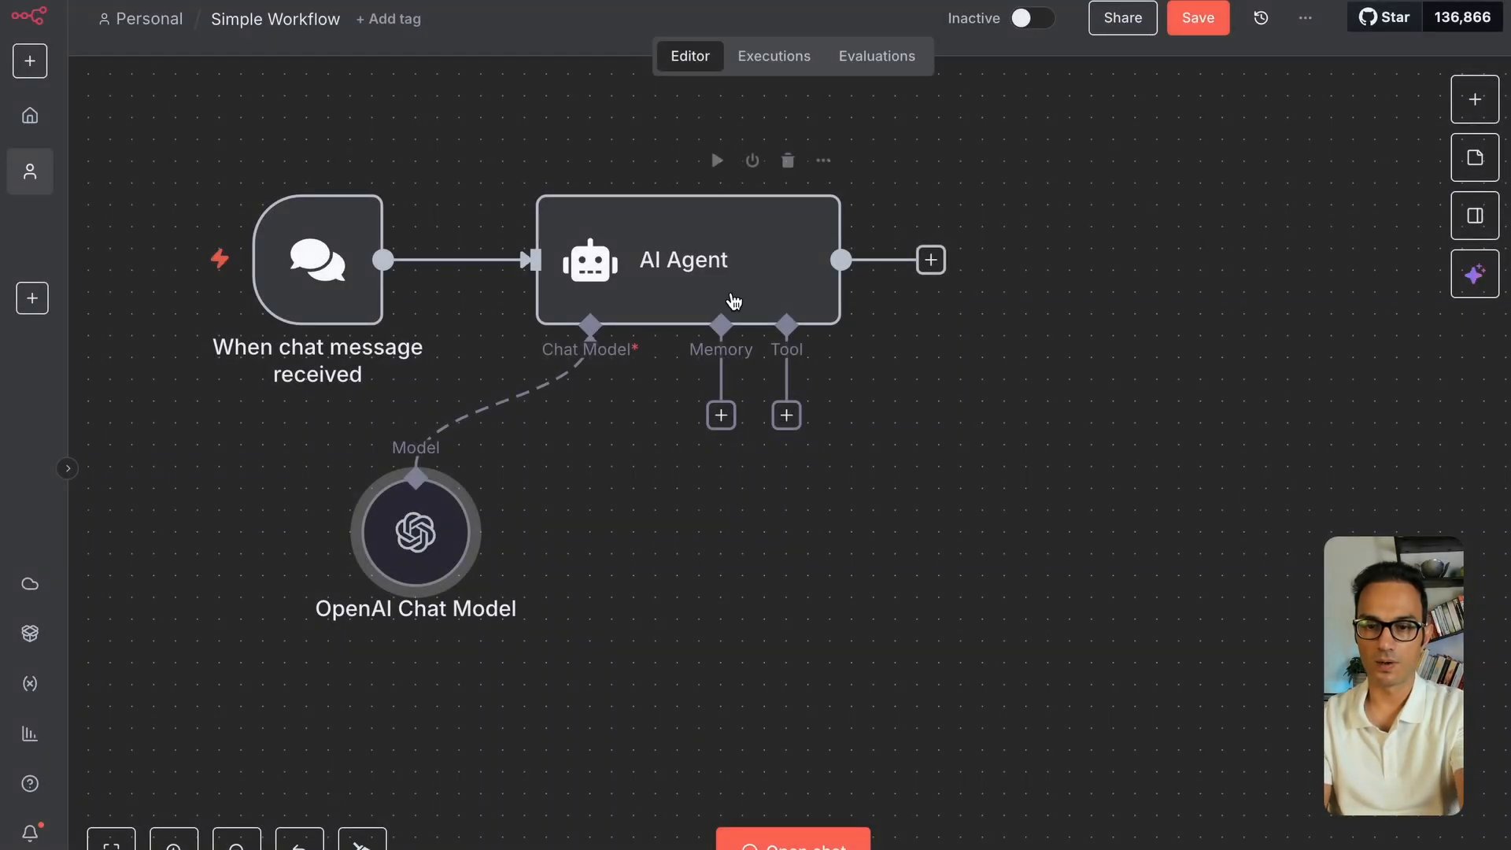
Move the OpenAI Chat Model node closer beneath the AI Agent's Chat Model connector
drag(420, 512, 511, 514)
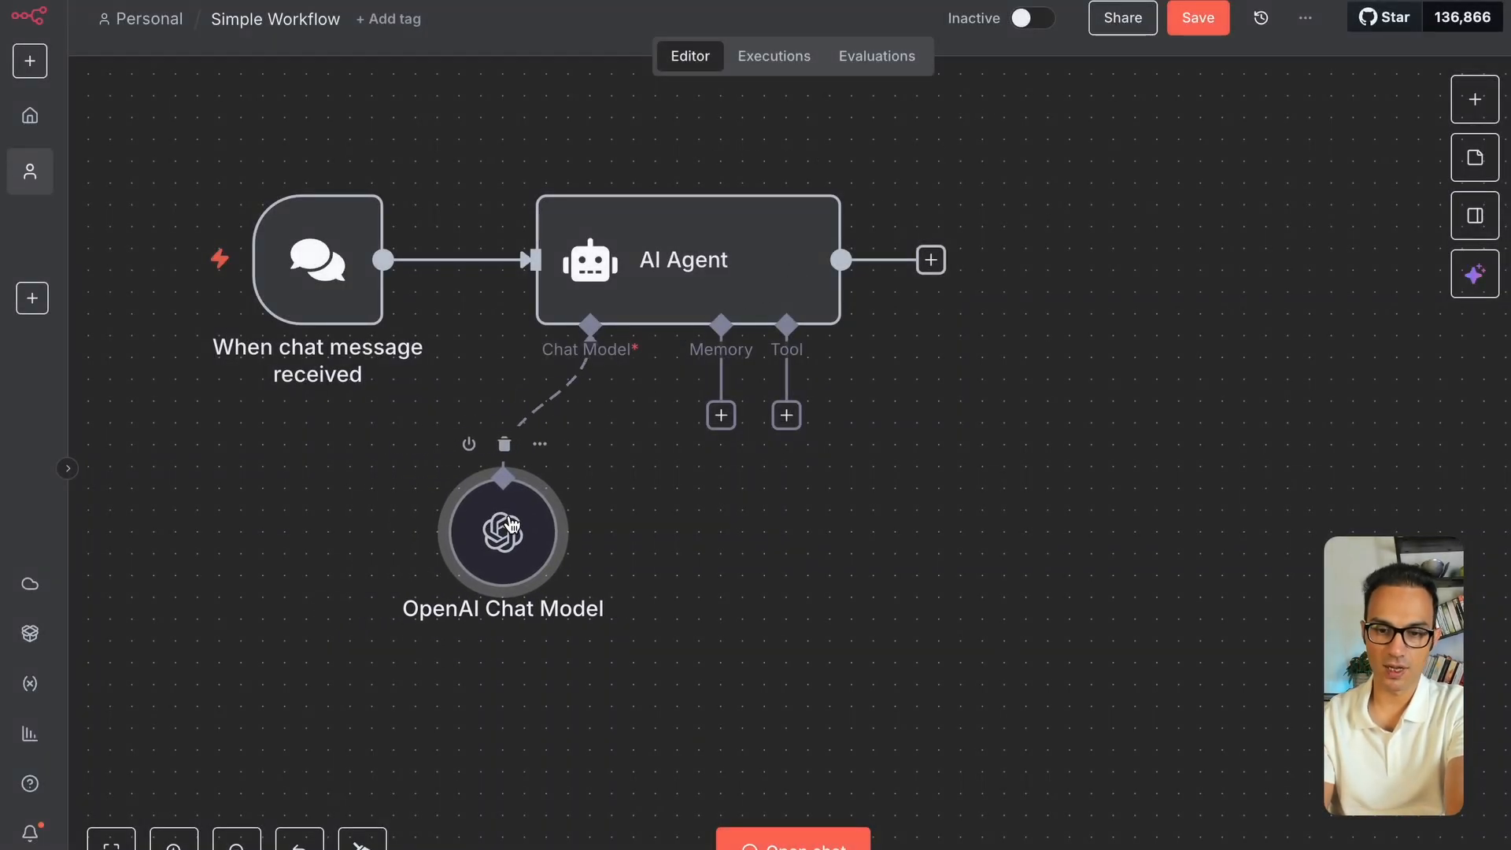
scroll(502, 520, down, 2)
scroll(499, 526, left, 1)
scroll(502, 532, left, 1)
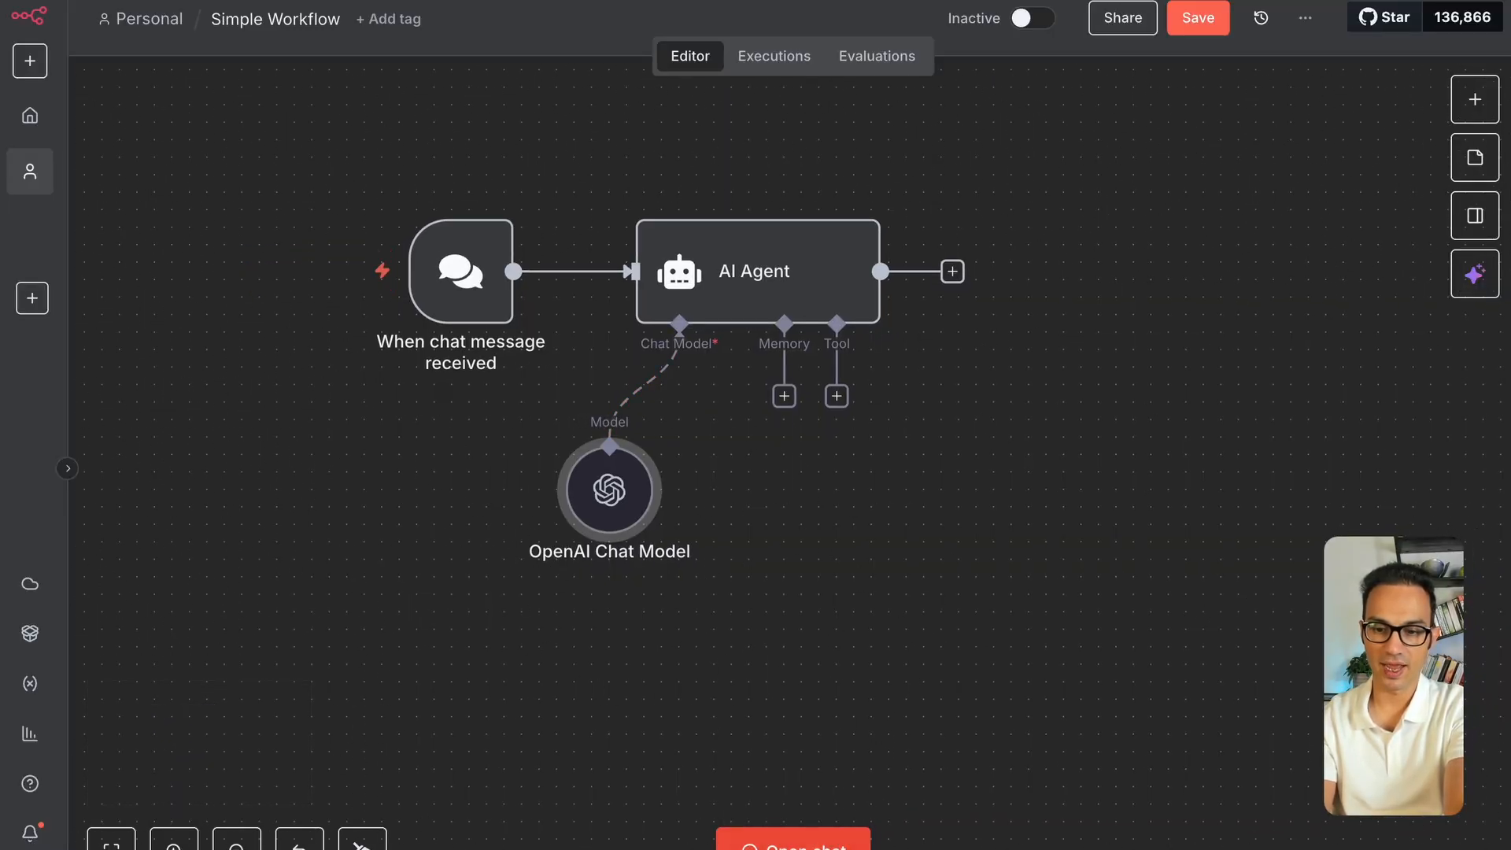
Open the workflow's chat, send the test message "Hi", and examine the agent's reply
click(793, 839)
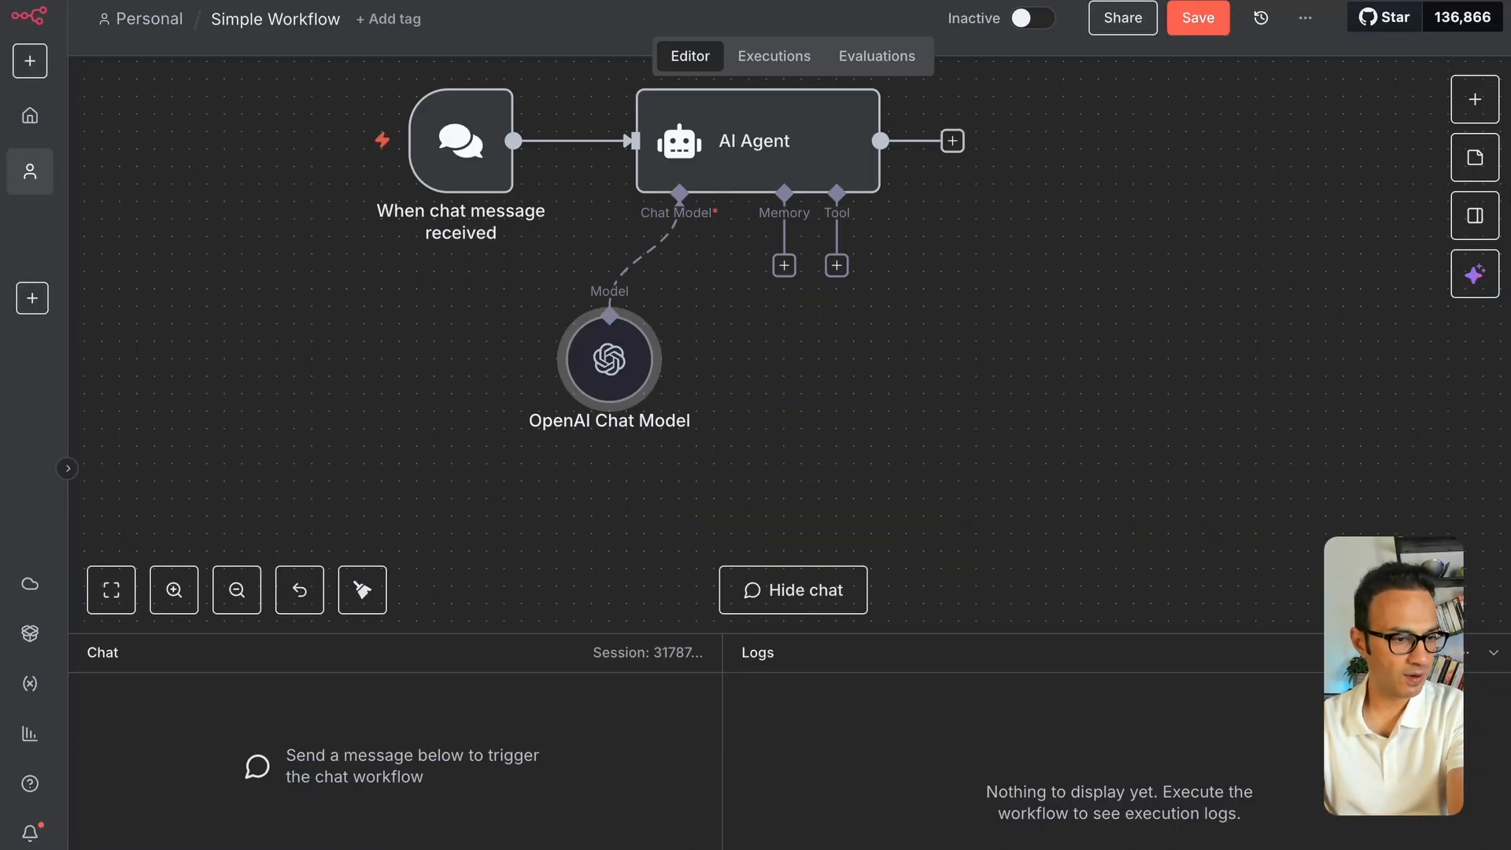
key(Return)
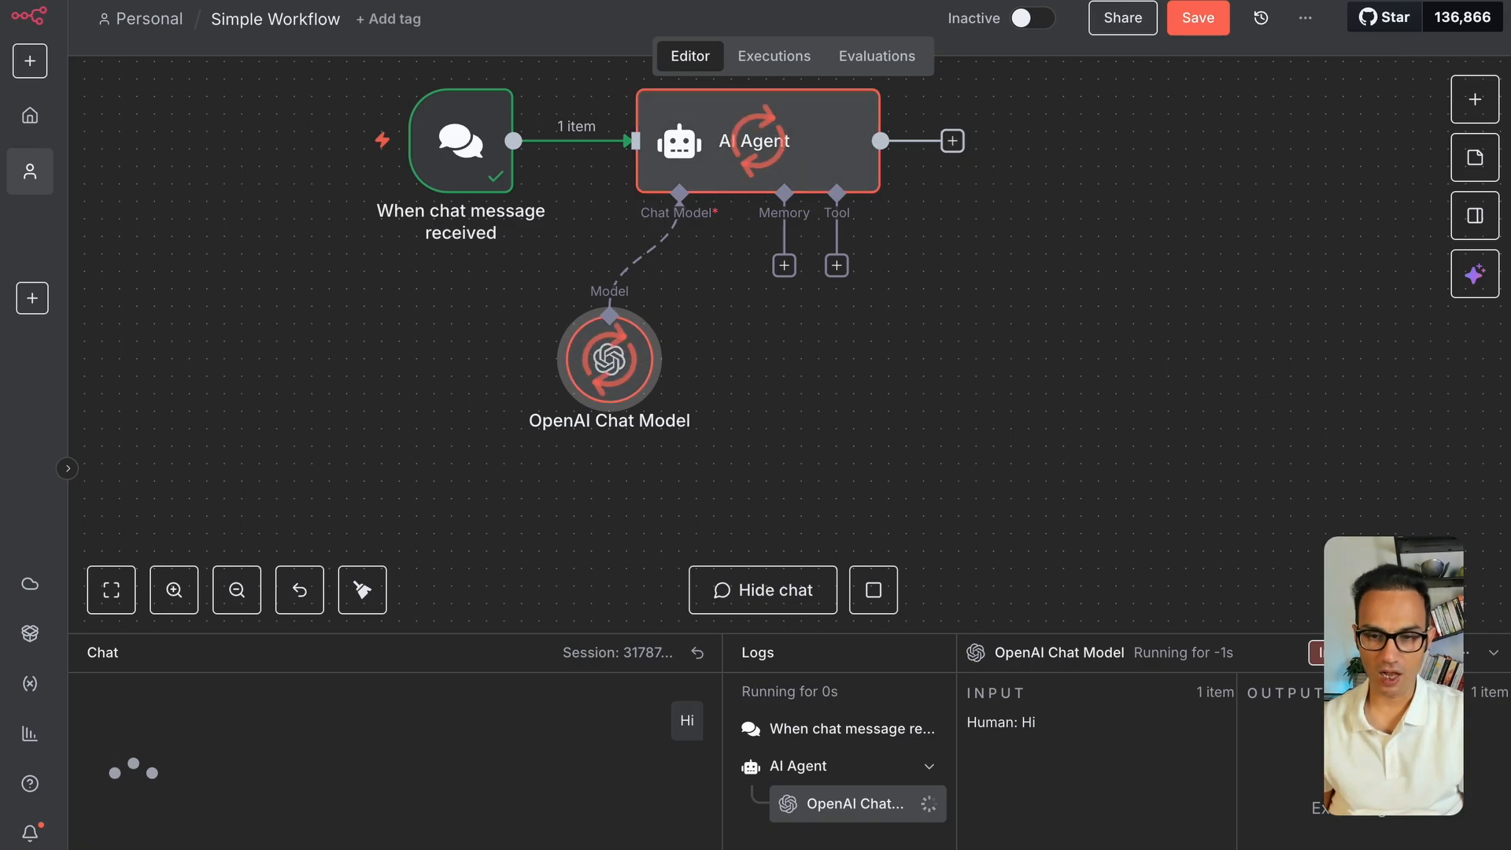
triple_click(234, 777)
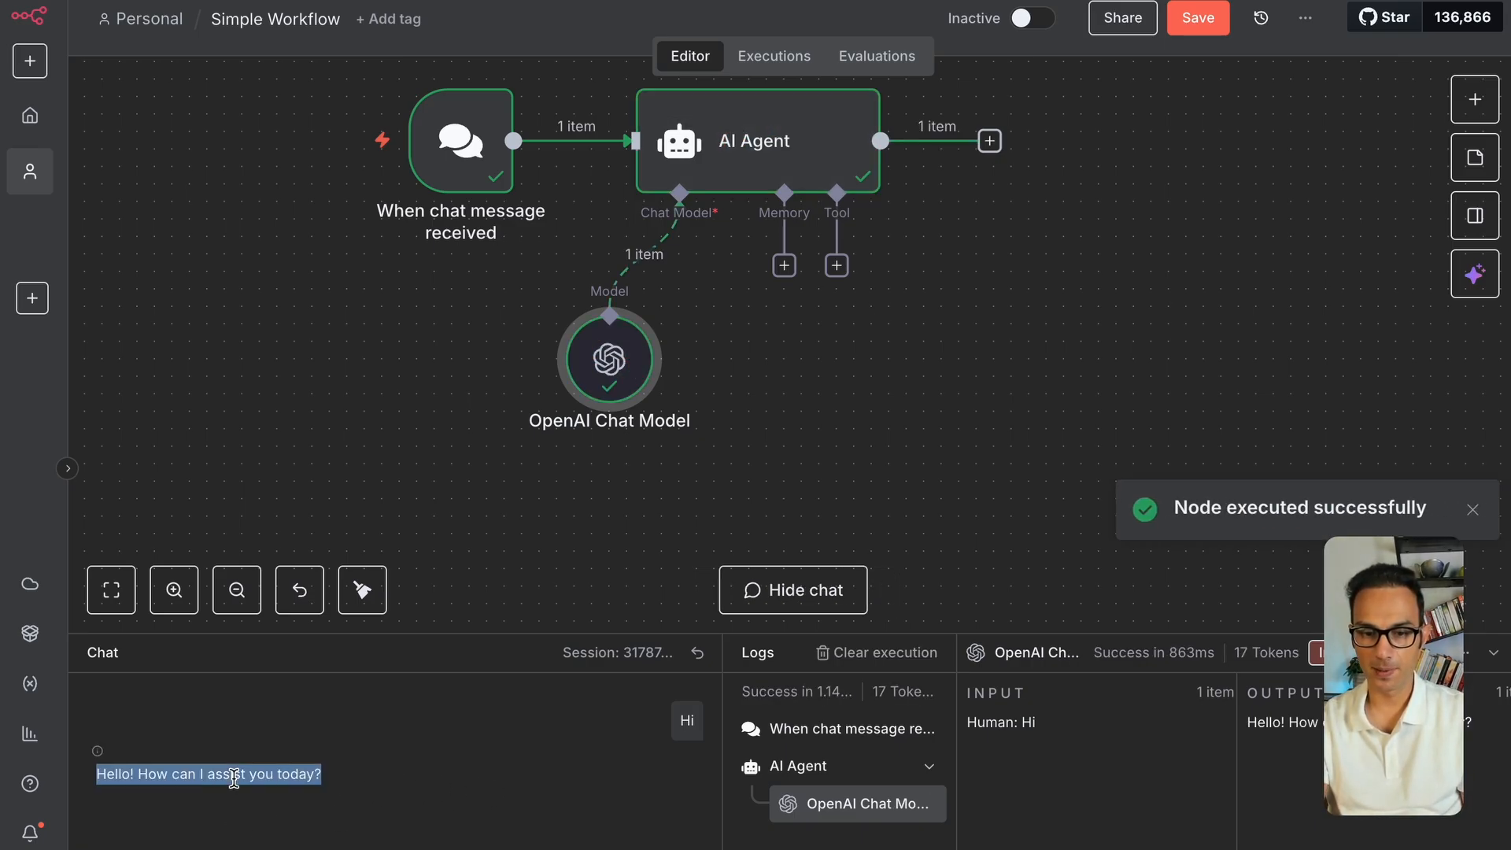
click(391, 769)
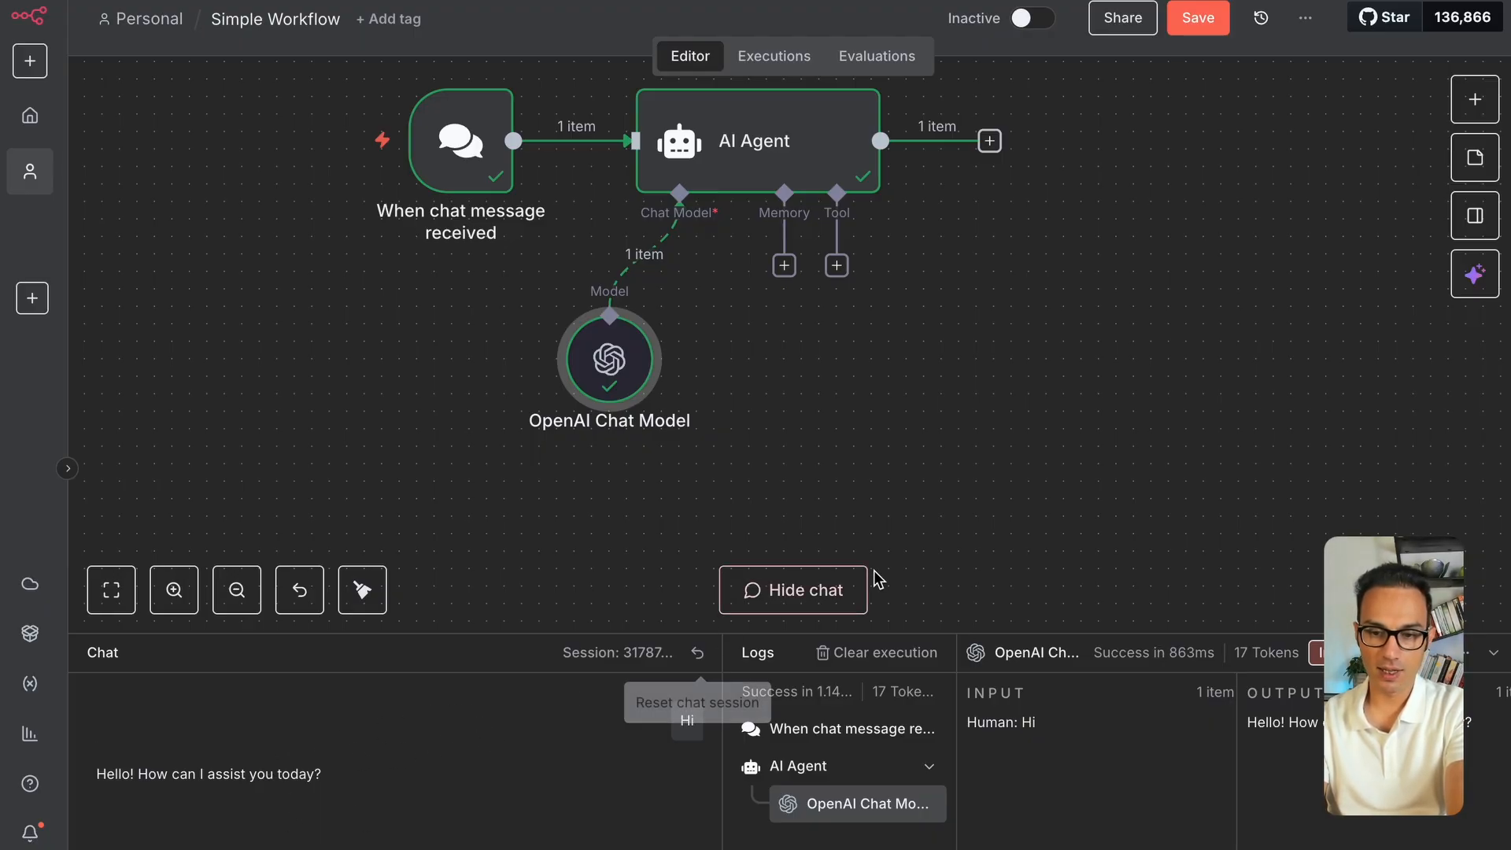
Save and reload the workflow, and send a chat message introducing yourself by first name
key(super+s)
key(super+r)
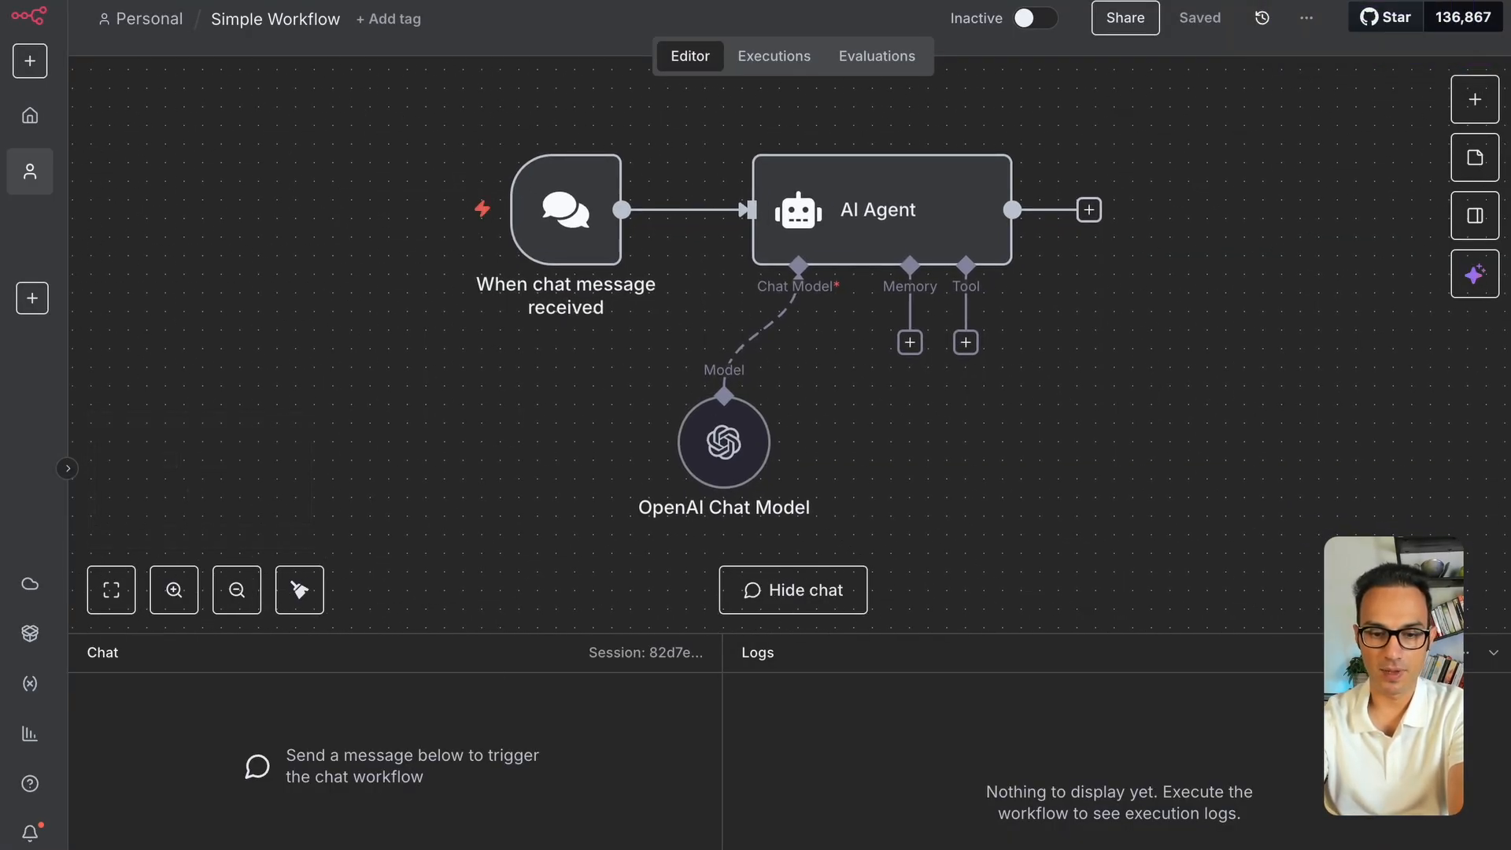
key(Return)
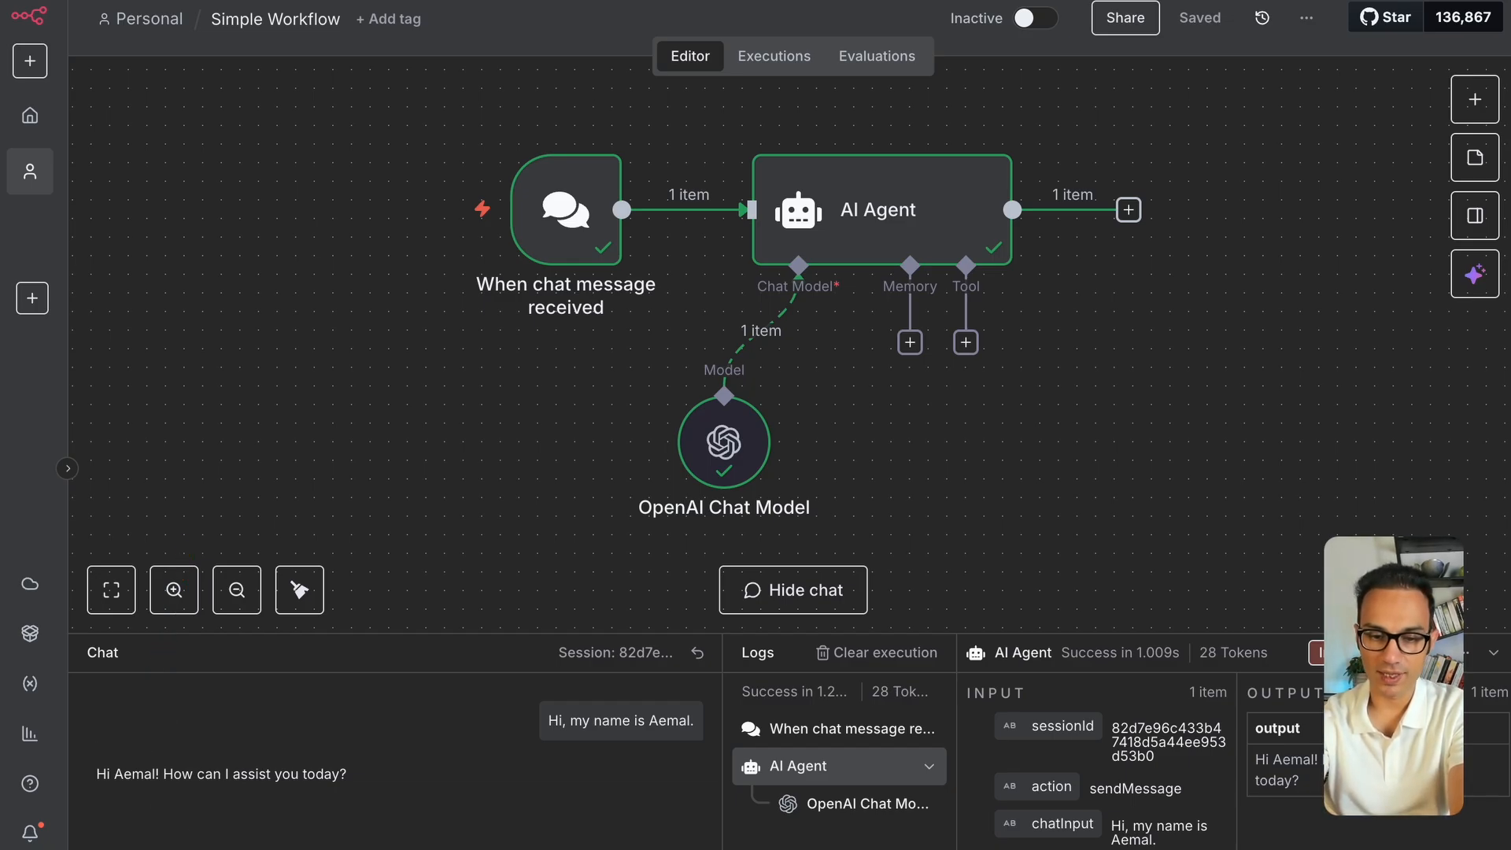
Ask the agent "What is my name?" in the chat and review the conversation to check whether it remembers
key(Return)
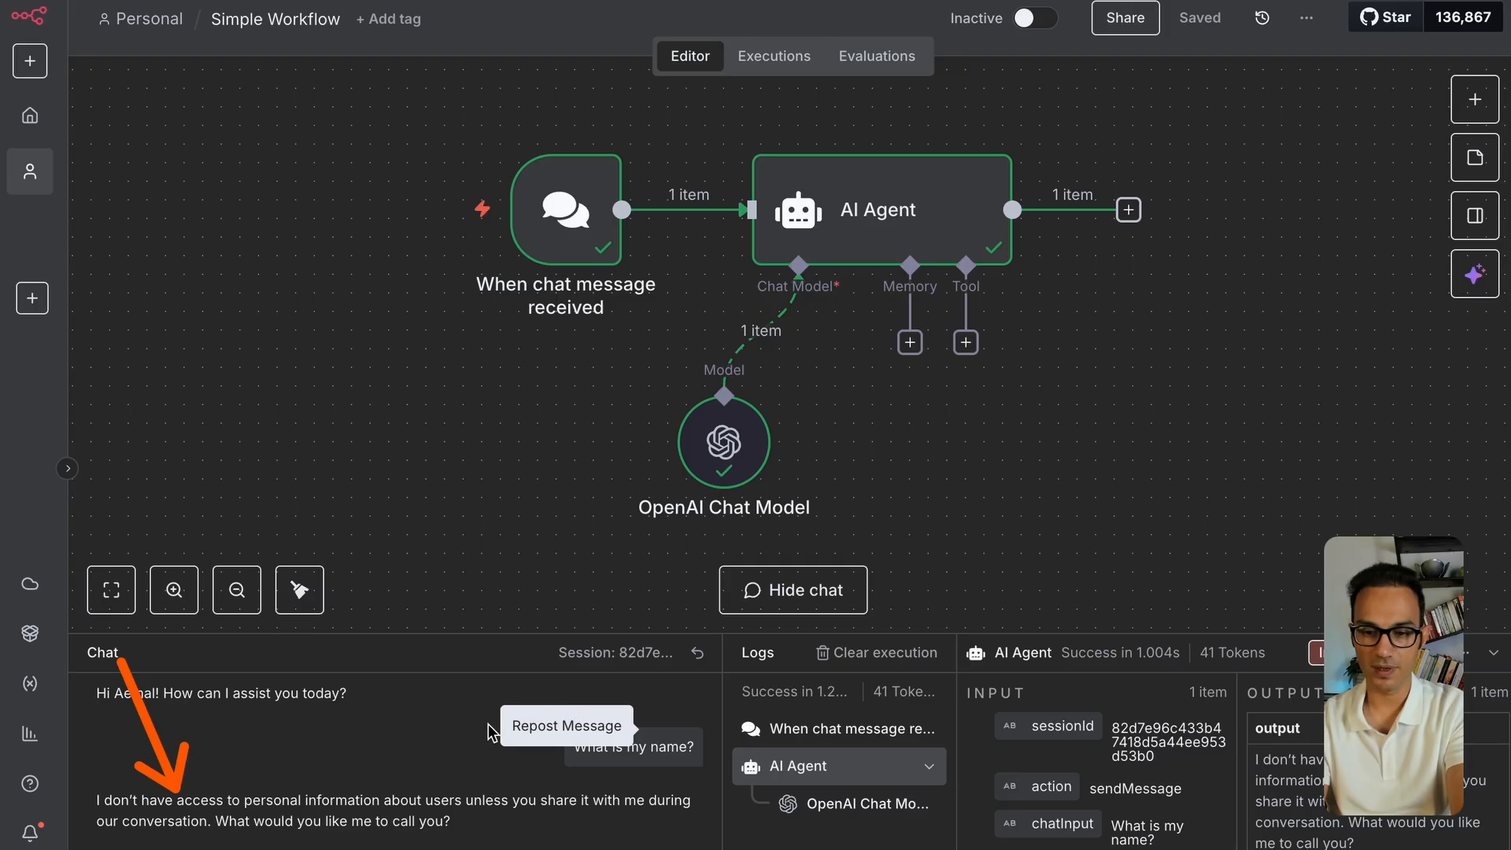
scroll(481, 740, up, 2)
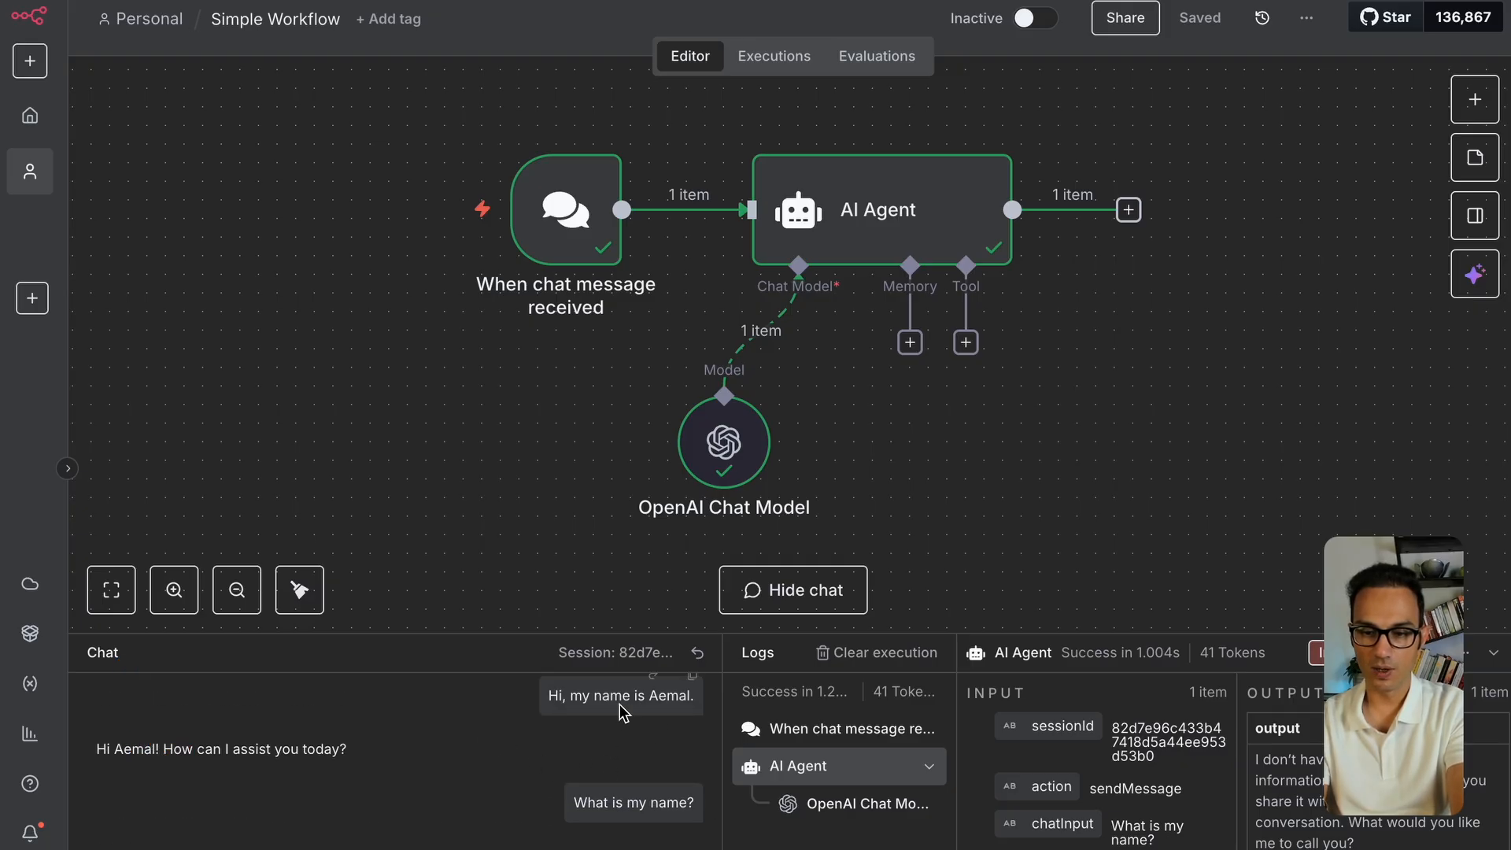
scroll(510, 791, down, 2)
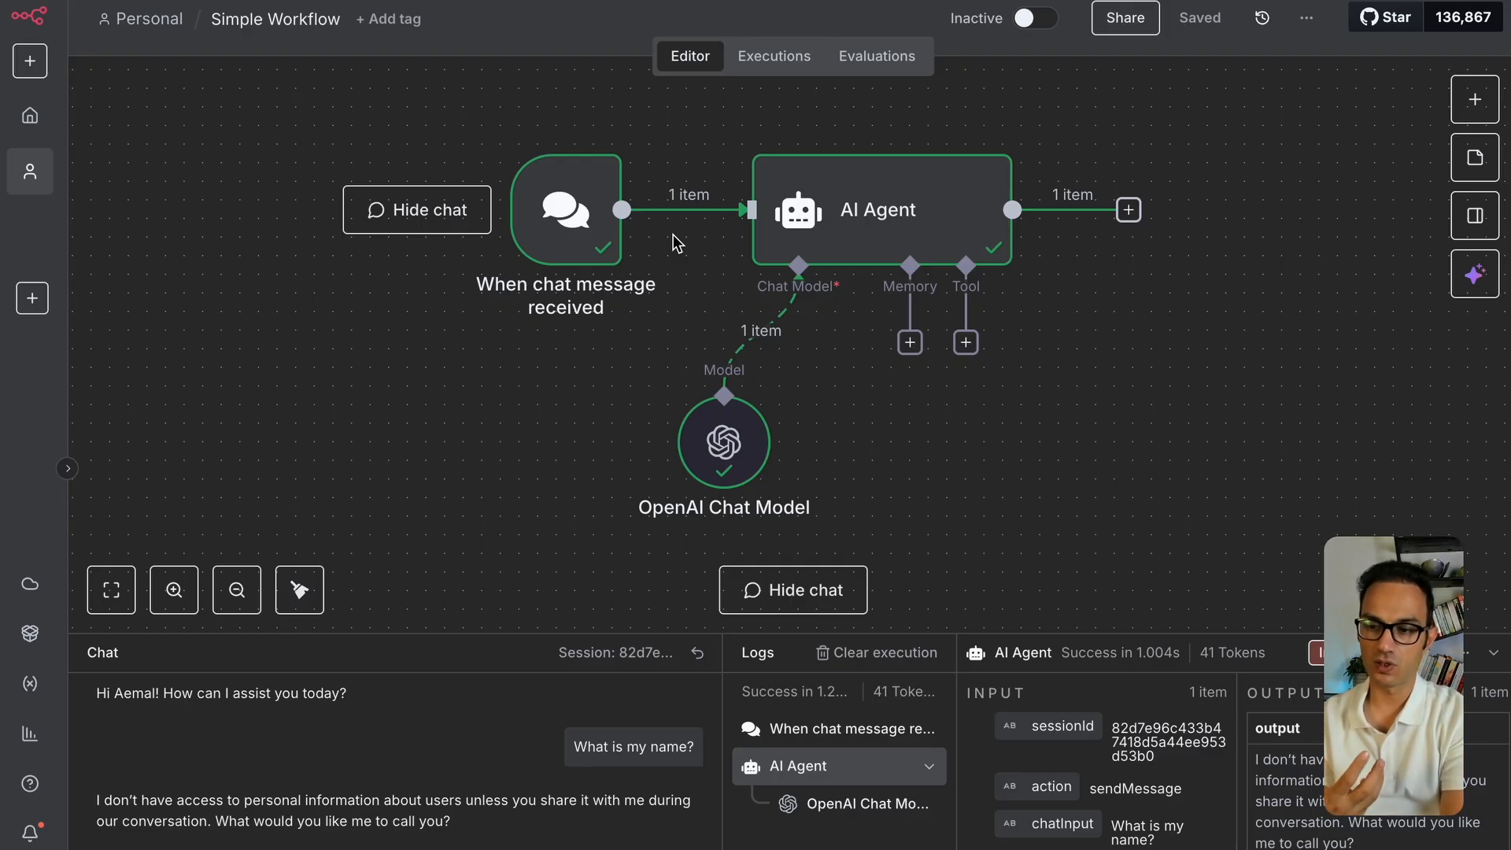
Review the workflow's past executions, comparing the chat messages and agent replies of the greeting, name introduction and name question runs
click(747, 61)
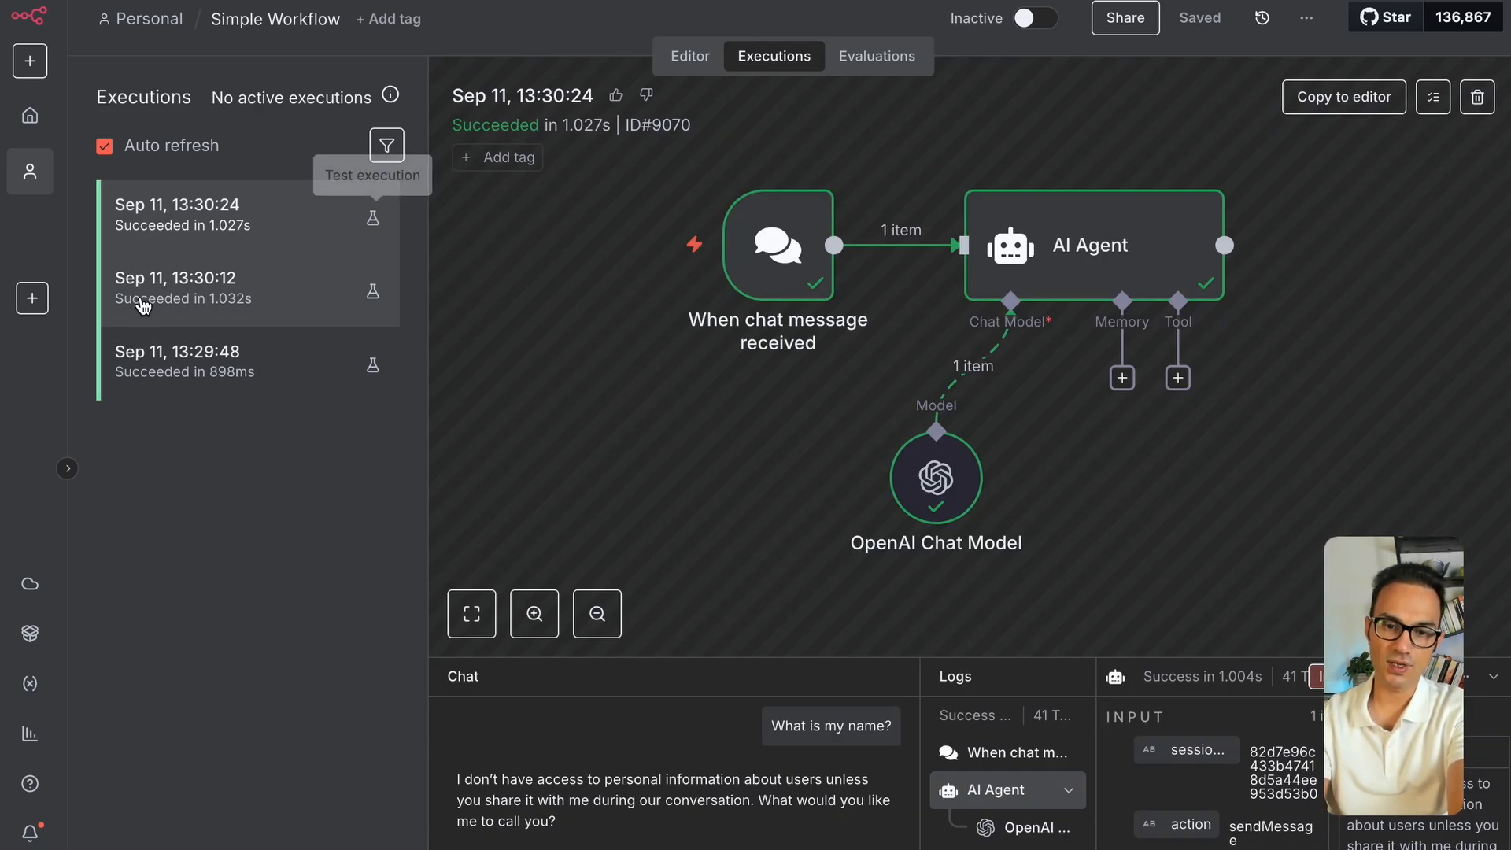
click(144, 306)
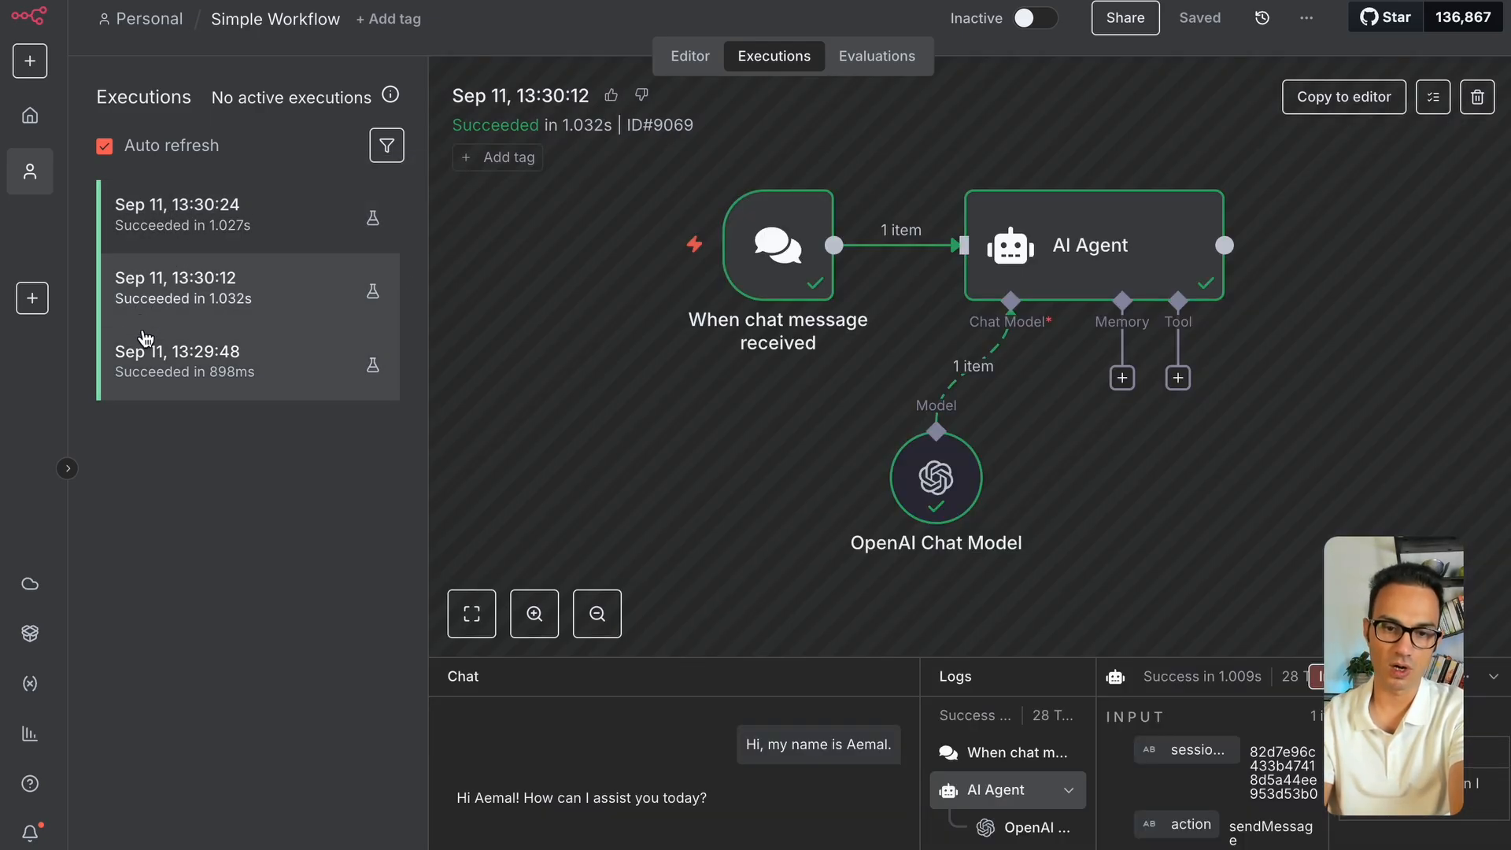
click(146, 338)
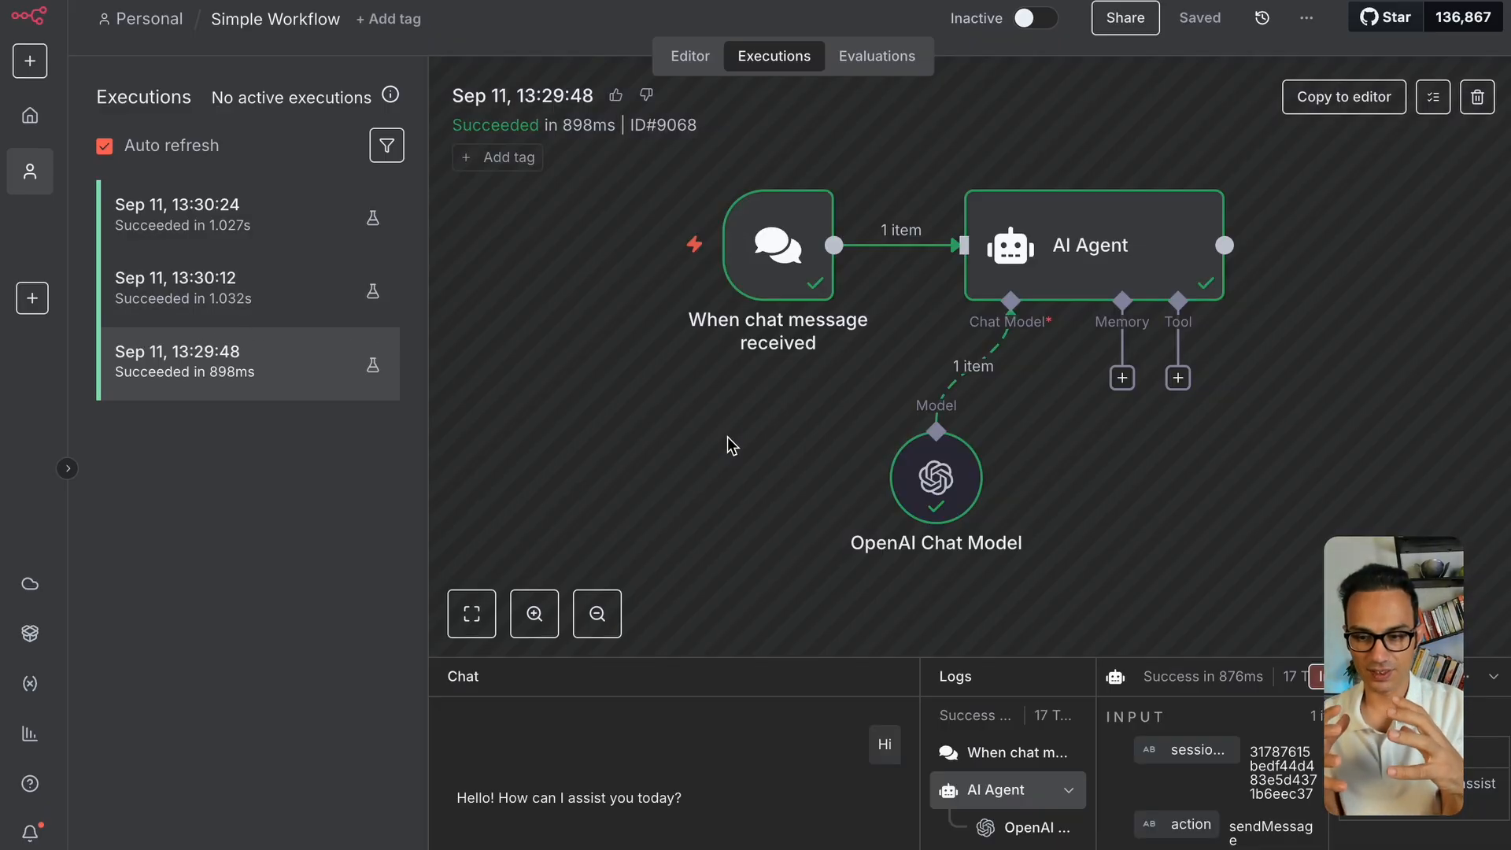
click(326, 295)
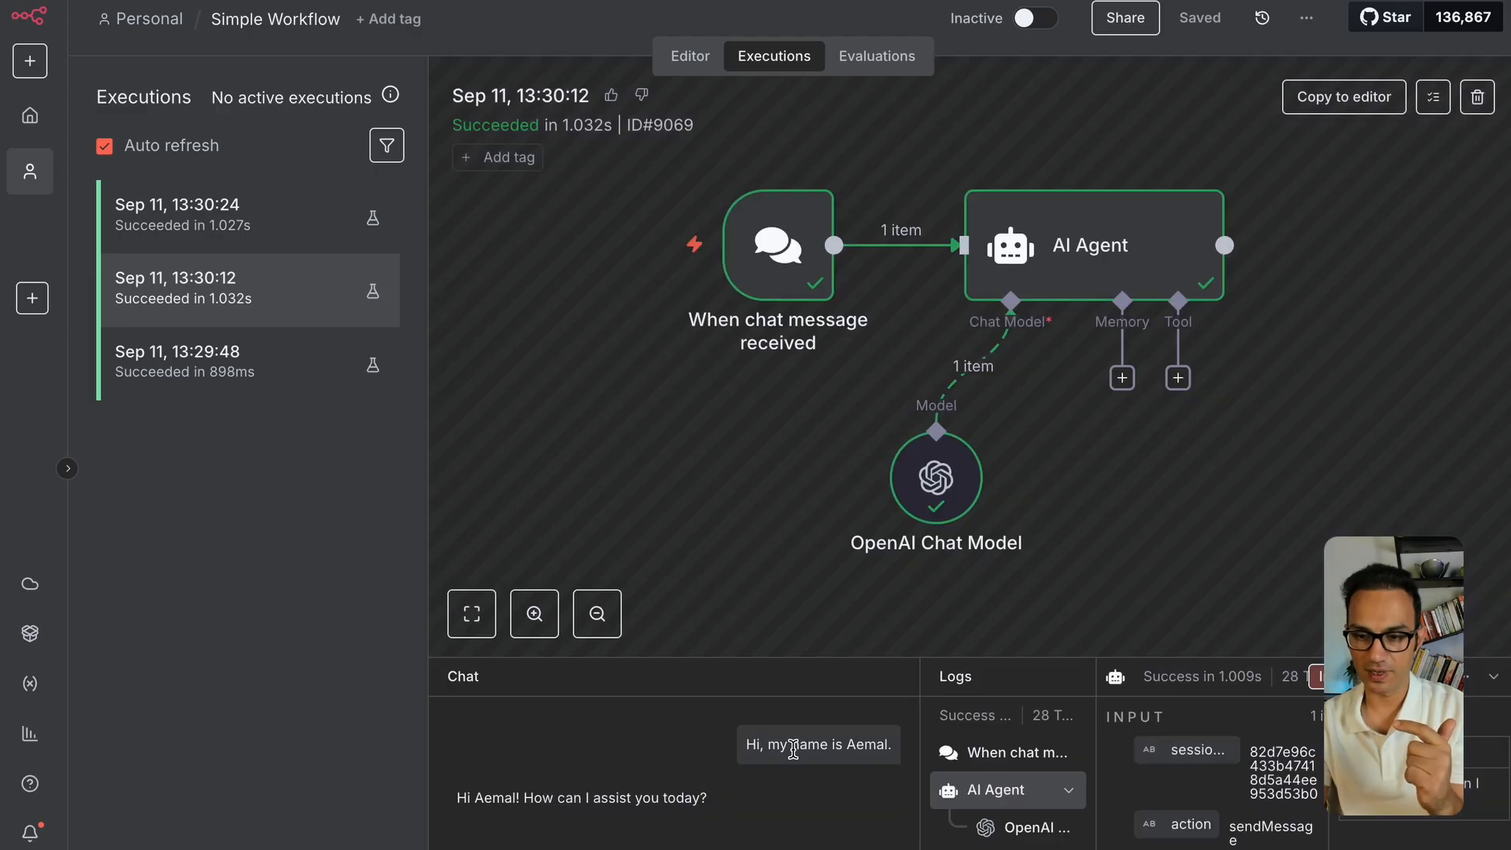
drag(745, 744, 899, 754)
click(224, 199)
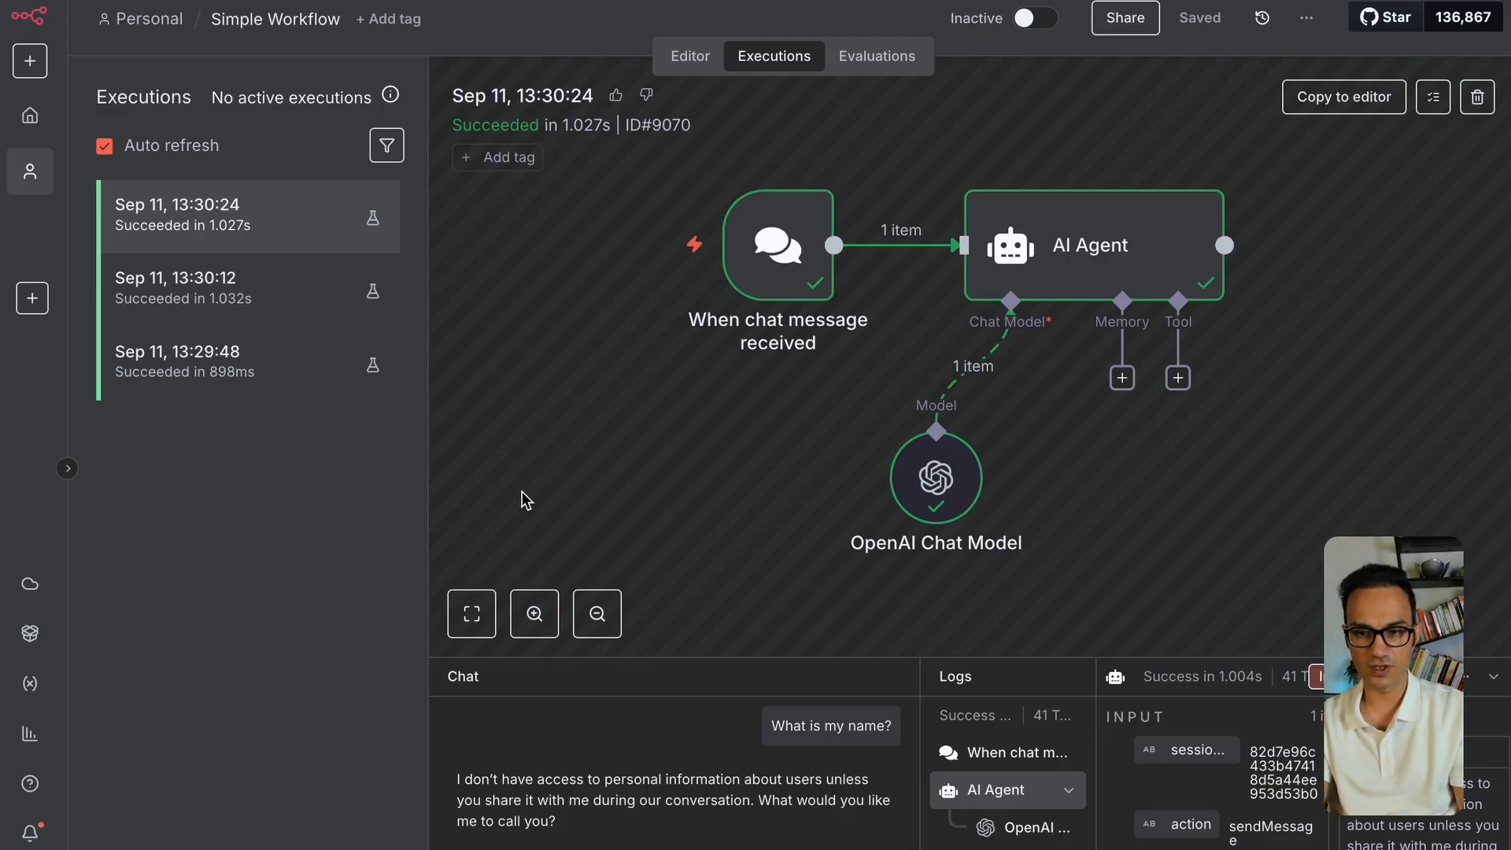
drag(772, 725, 897, 736)
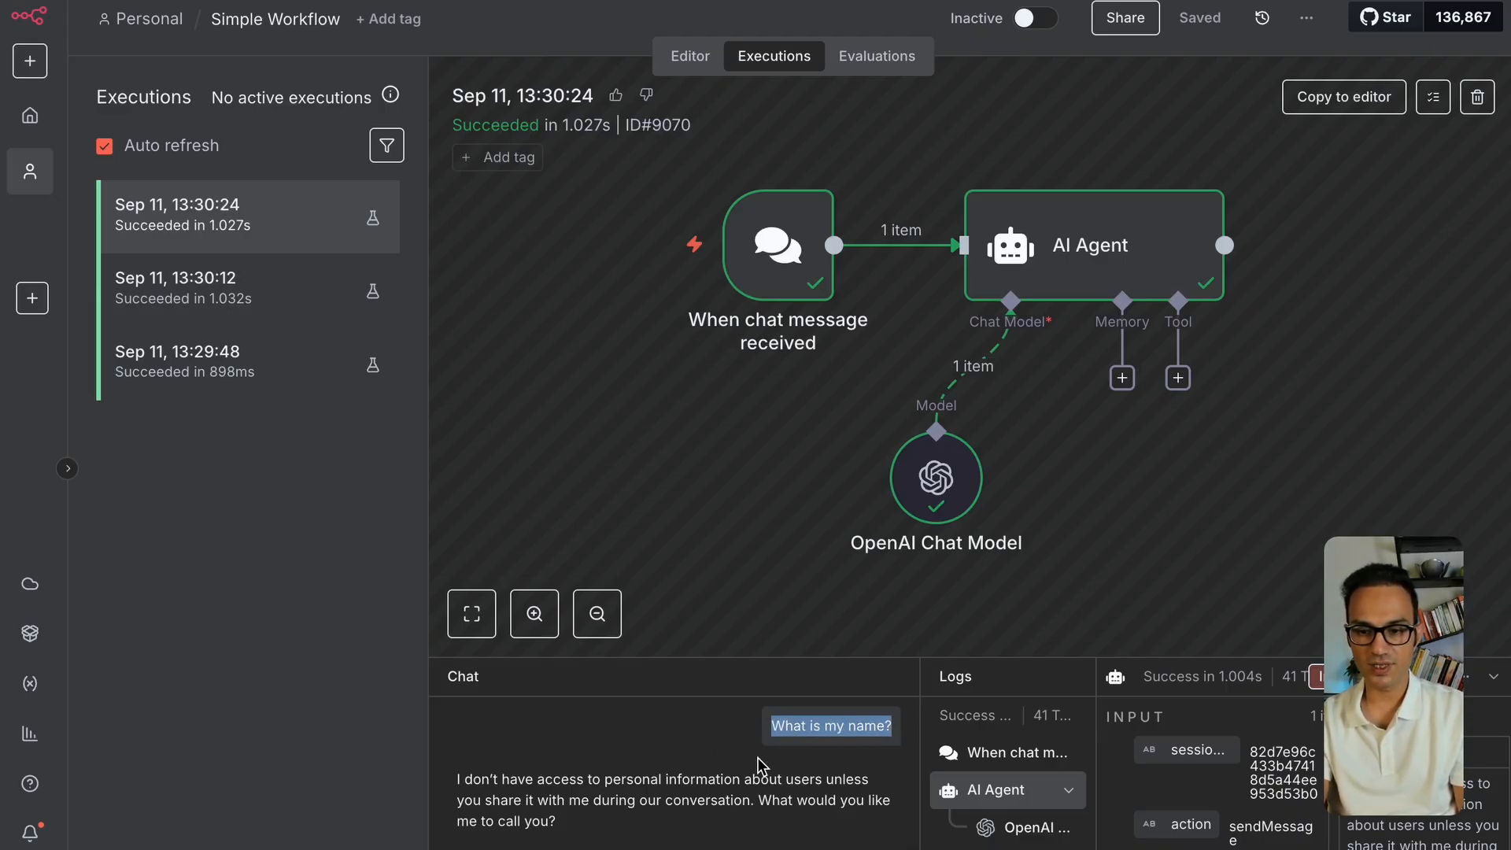
scroll(757, 760, up, 1)
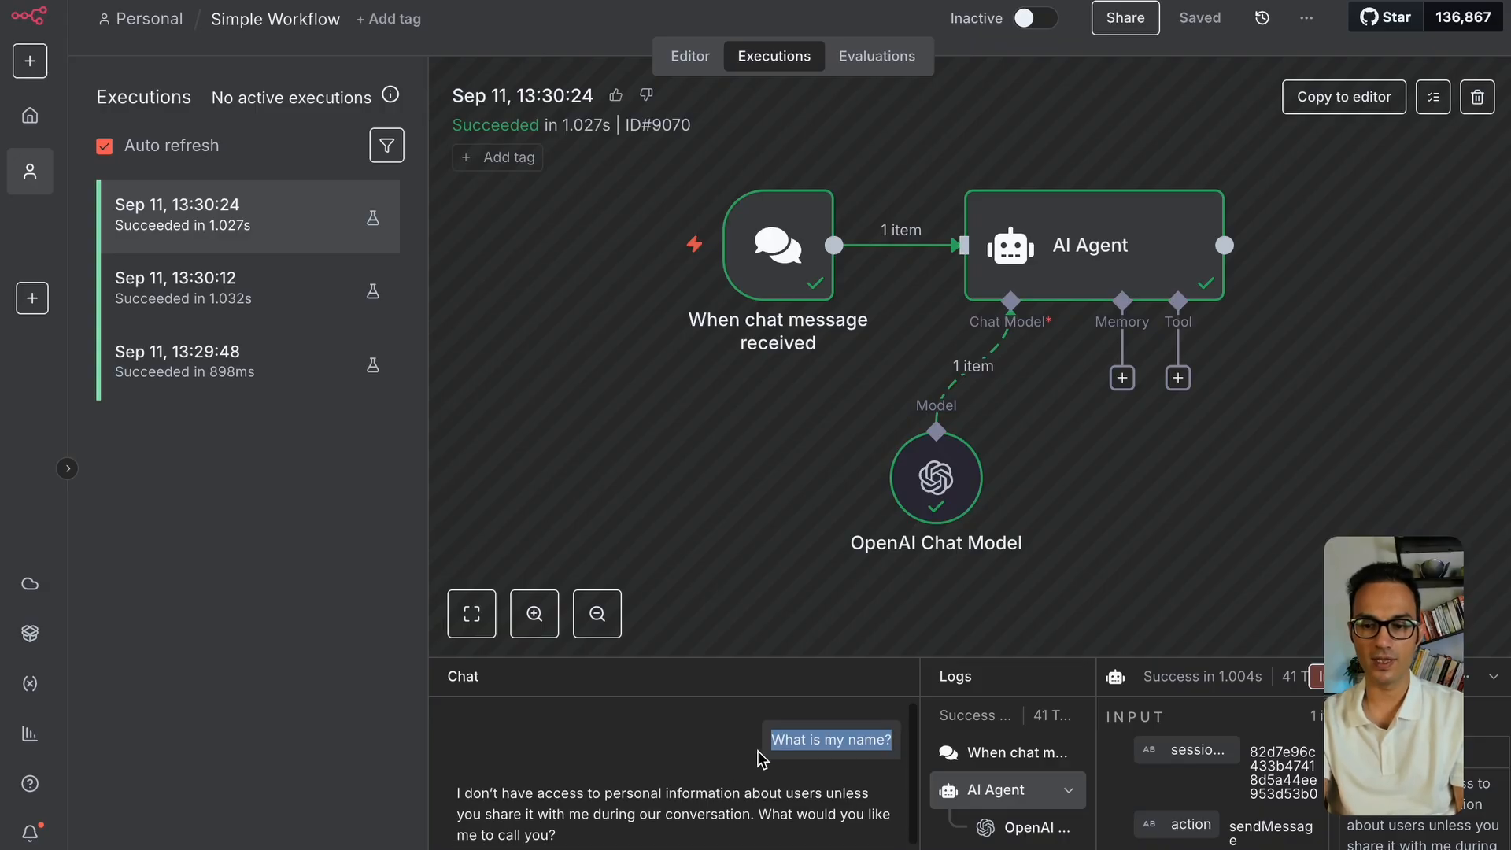
click(759, 757)
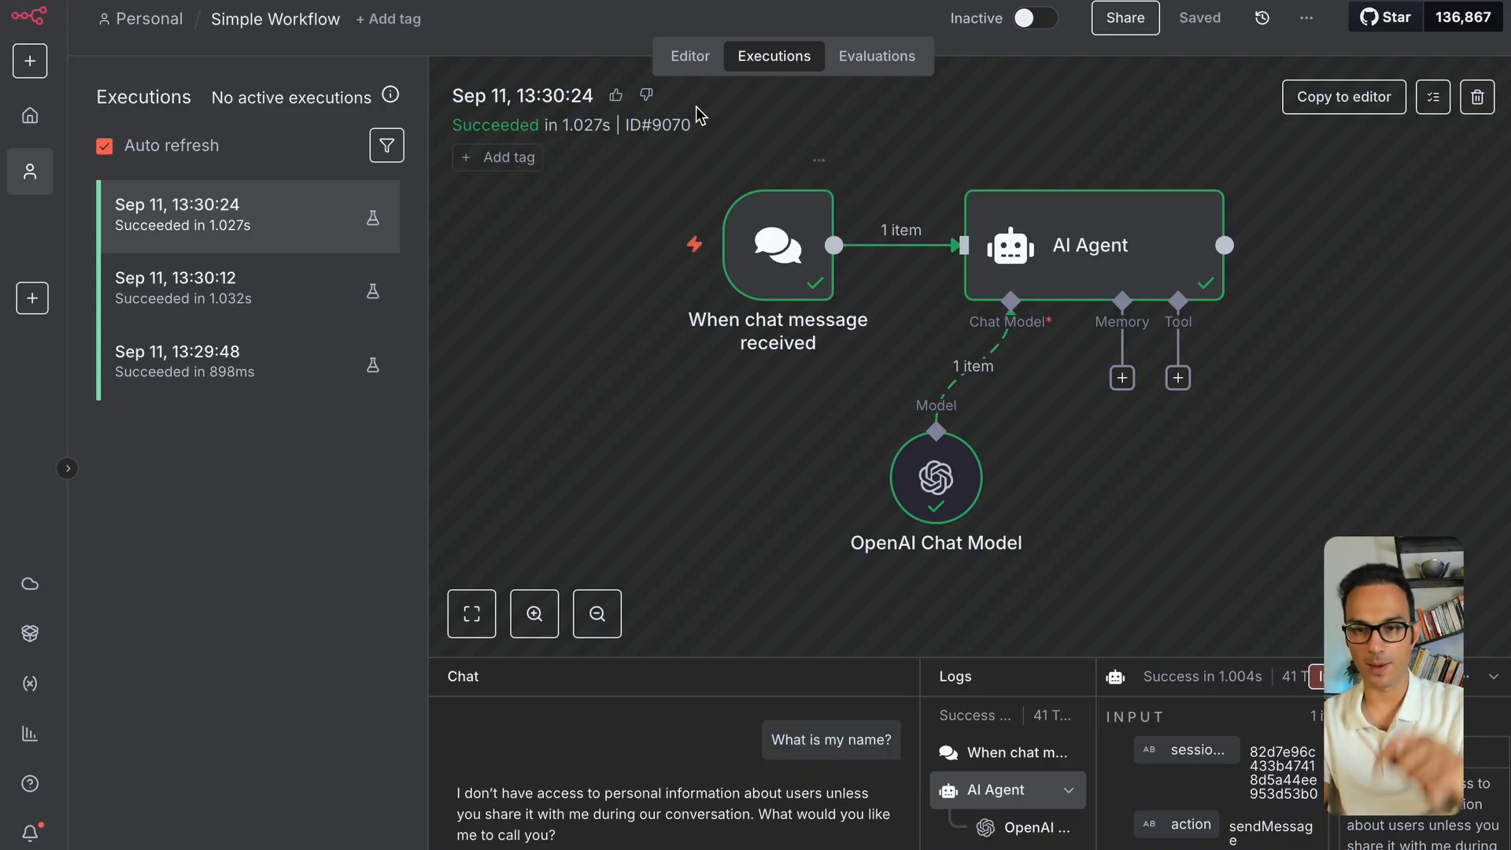
Add a Simple Memory to the AI Agent with a context window length of 50, and save the workflow
click(691, 56)
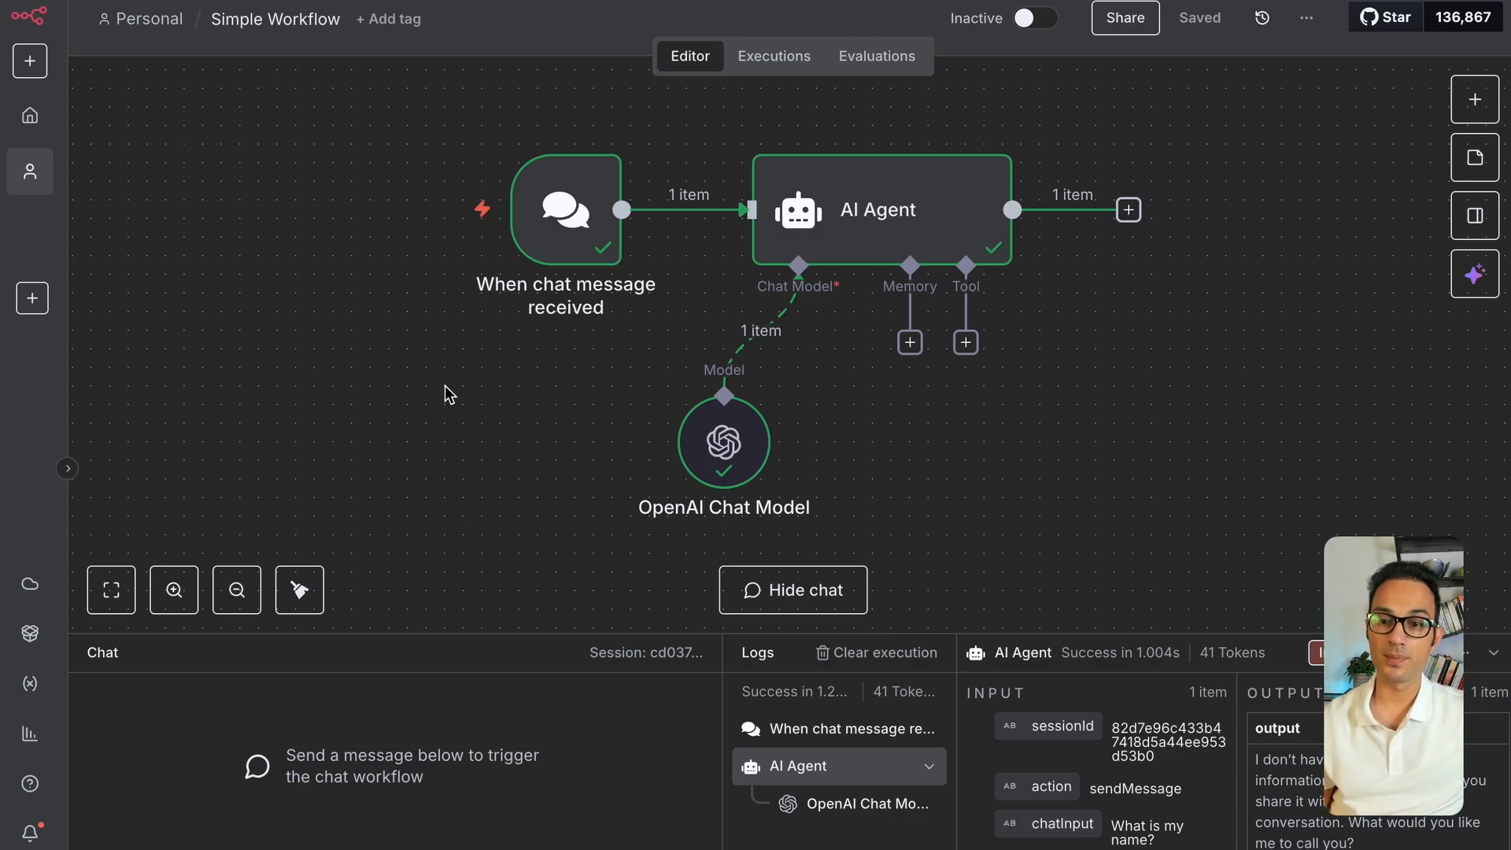
click(910, 342)
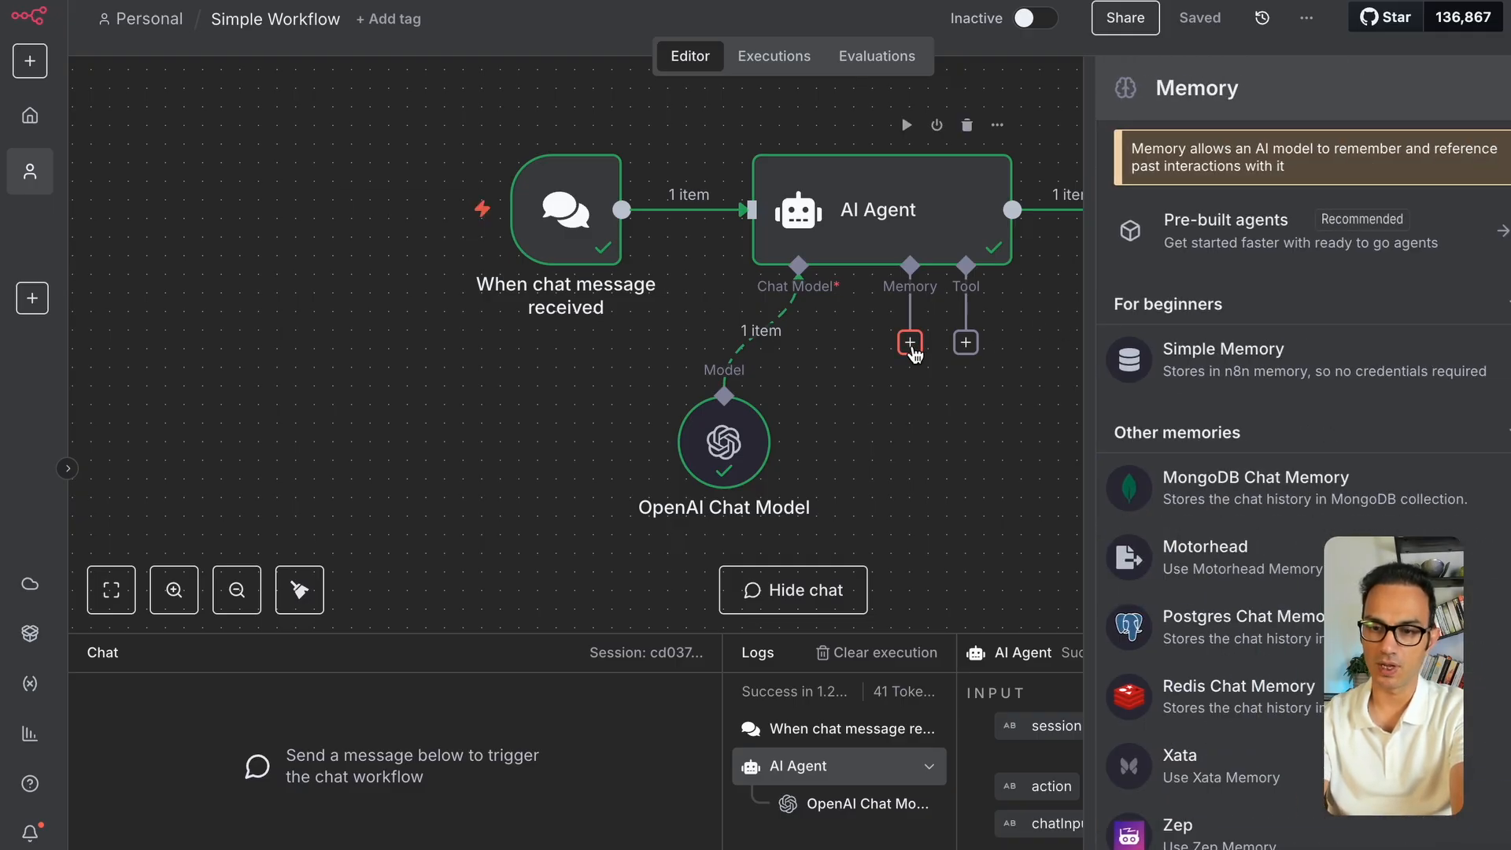
click(1178, 364)
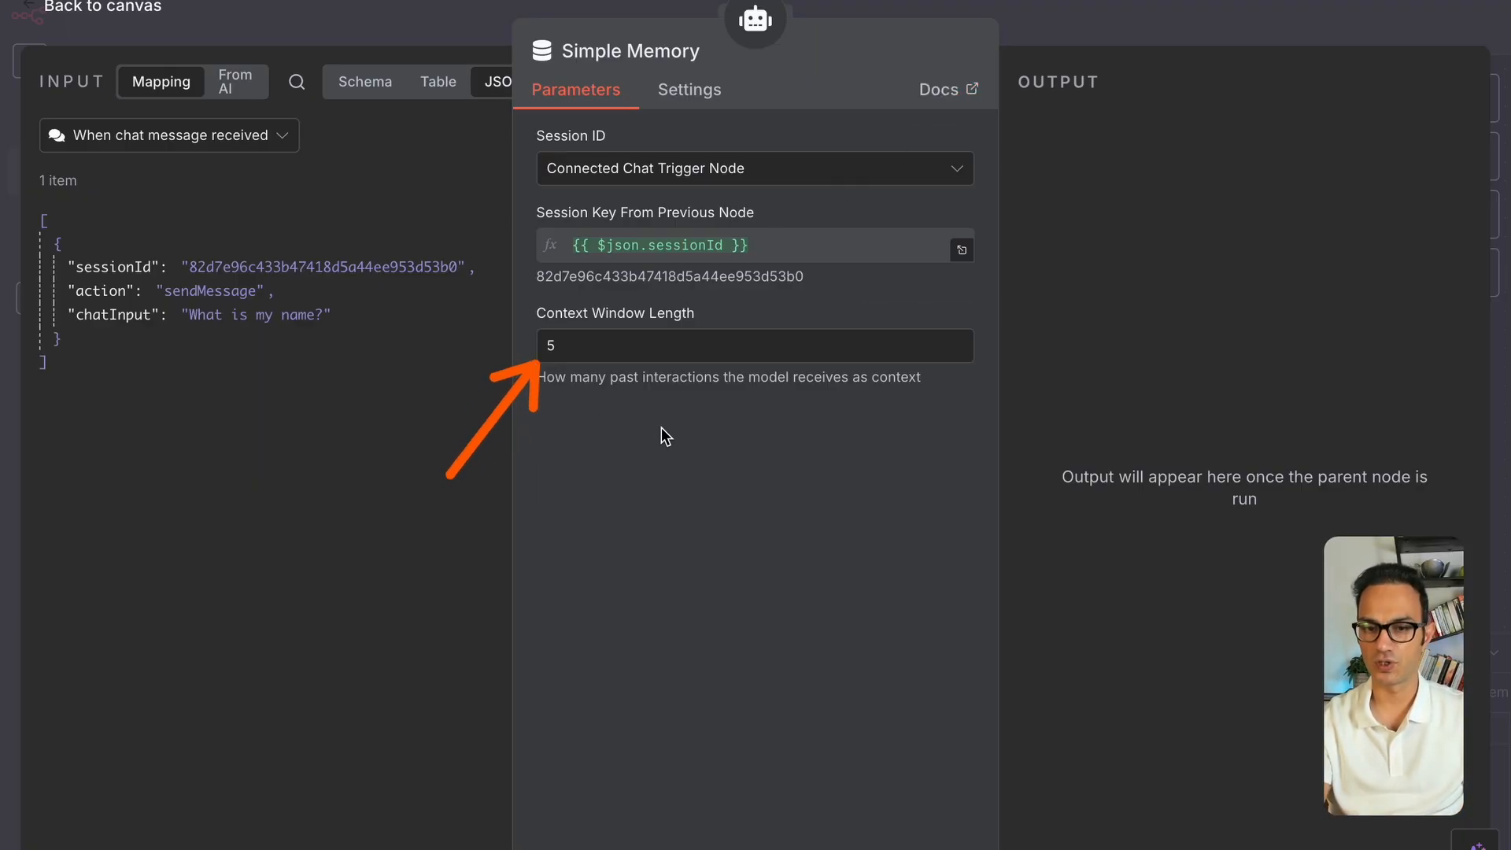
click(590, 344)
text(0)
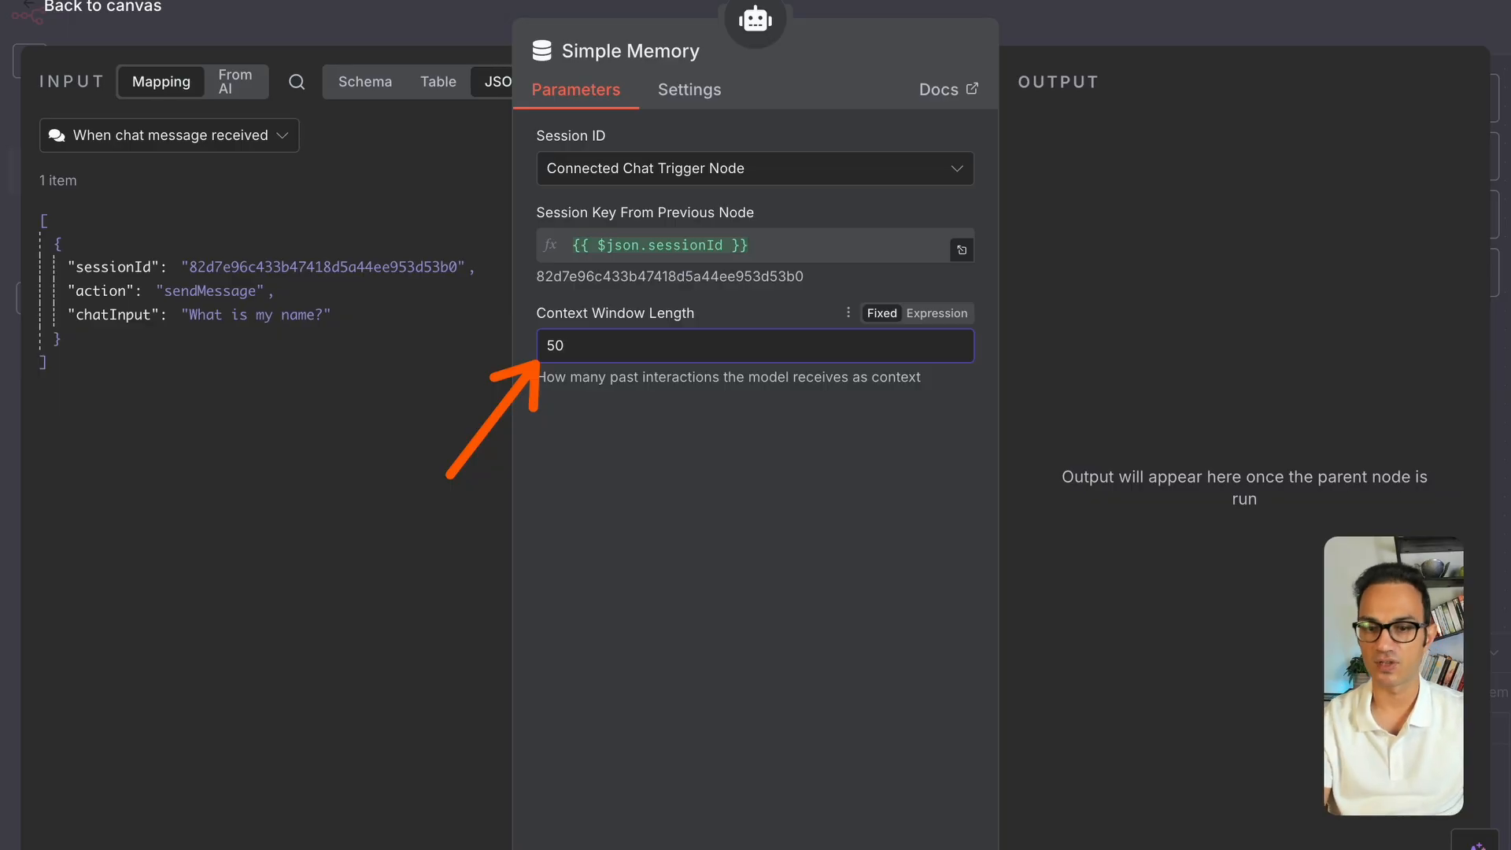
click(1020, 31)
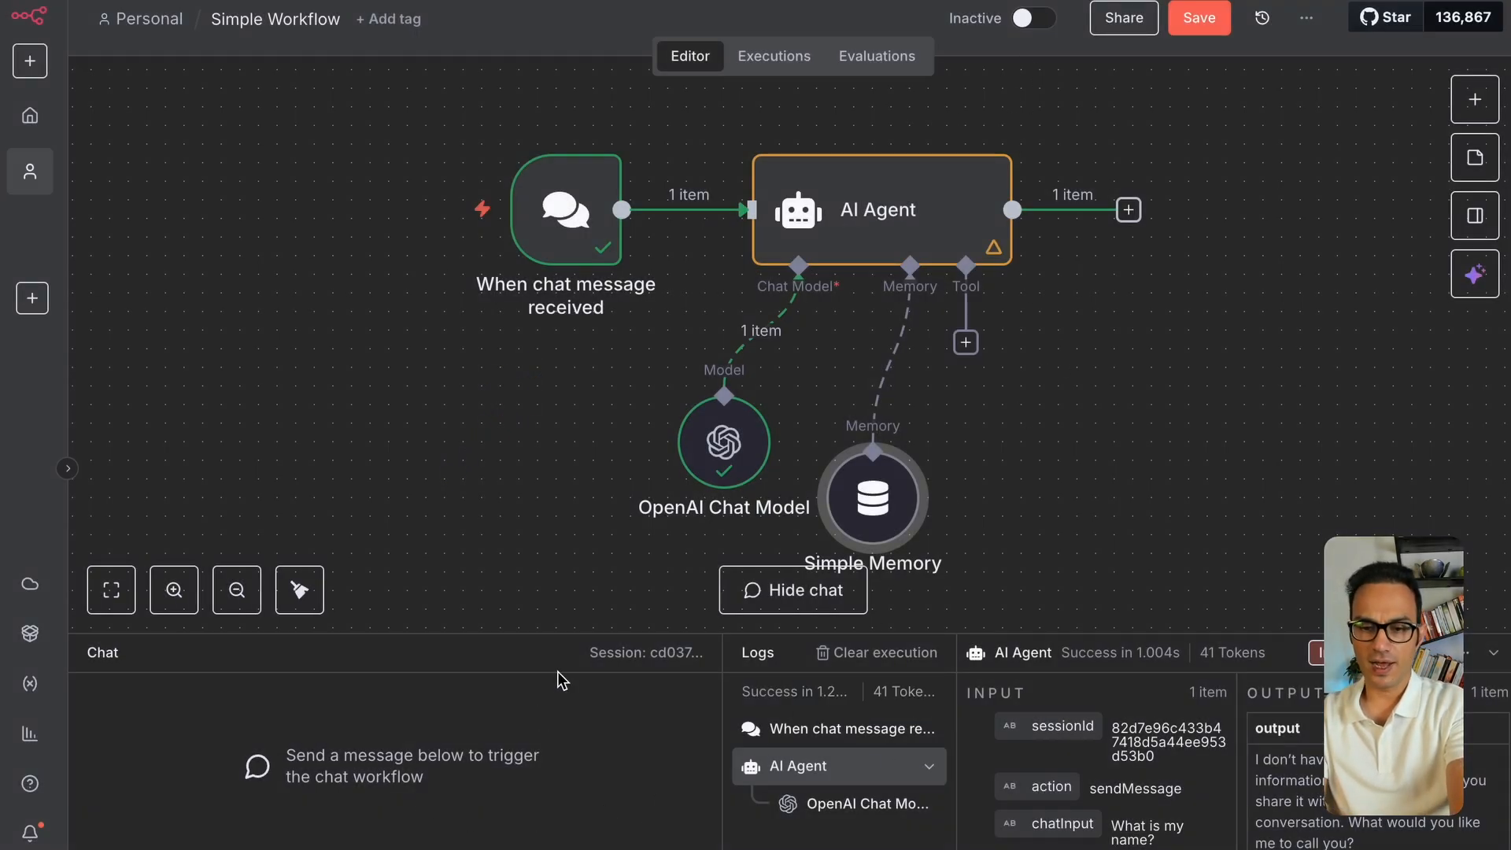
key(super+s)
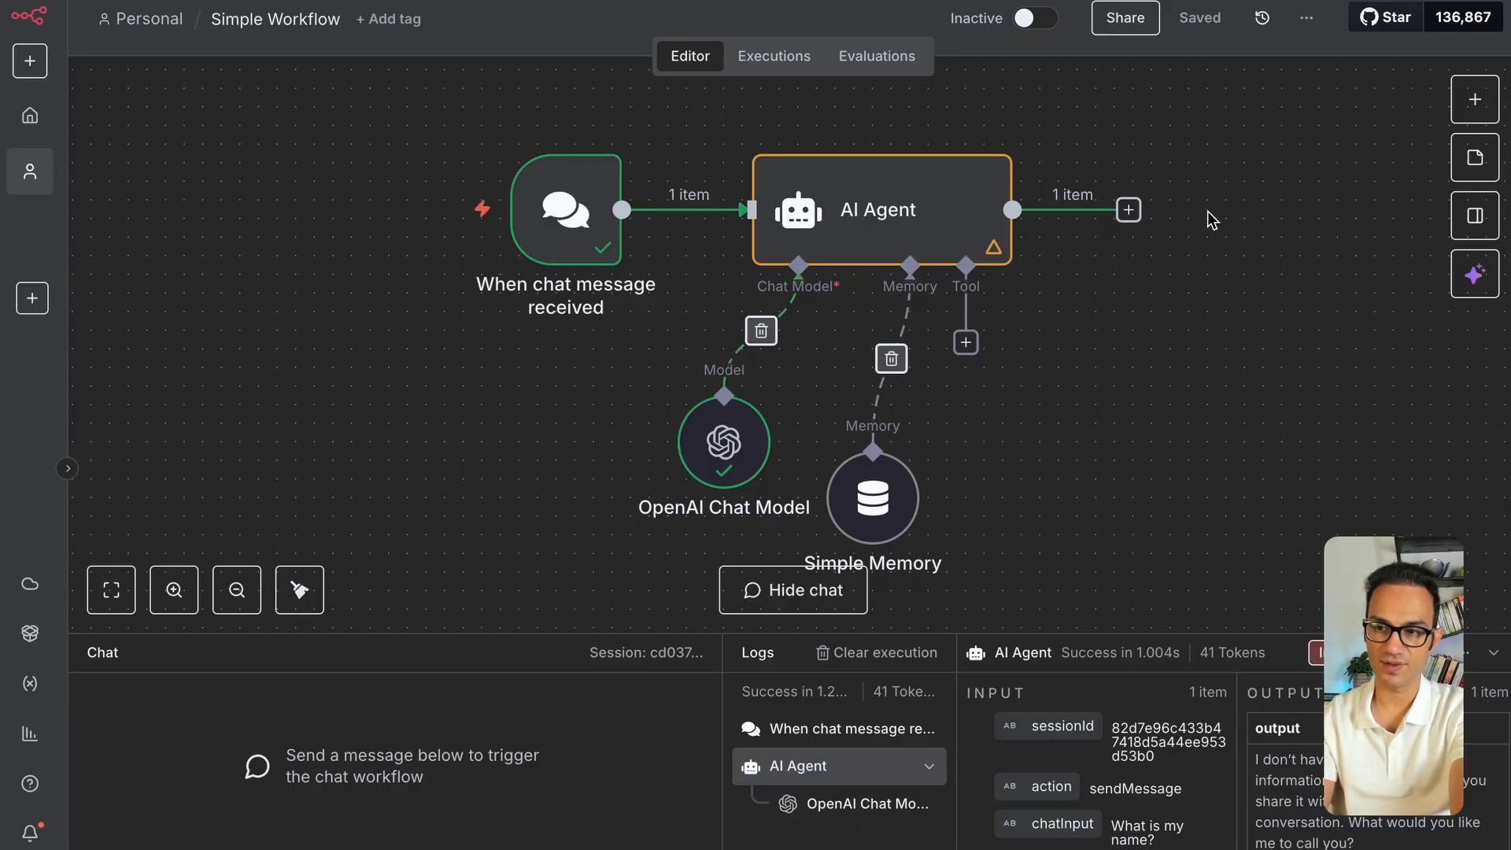
click(1307, 17)
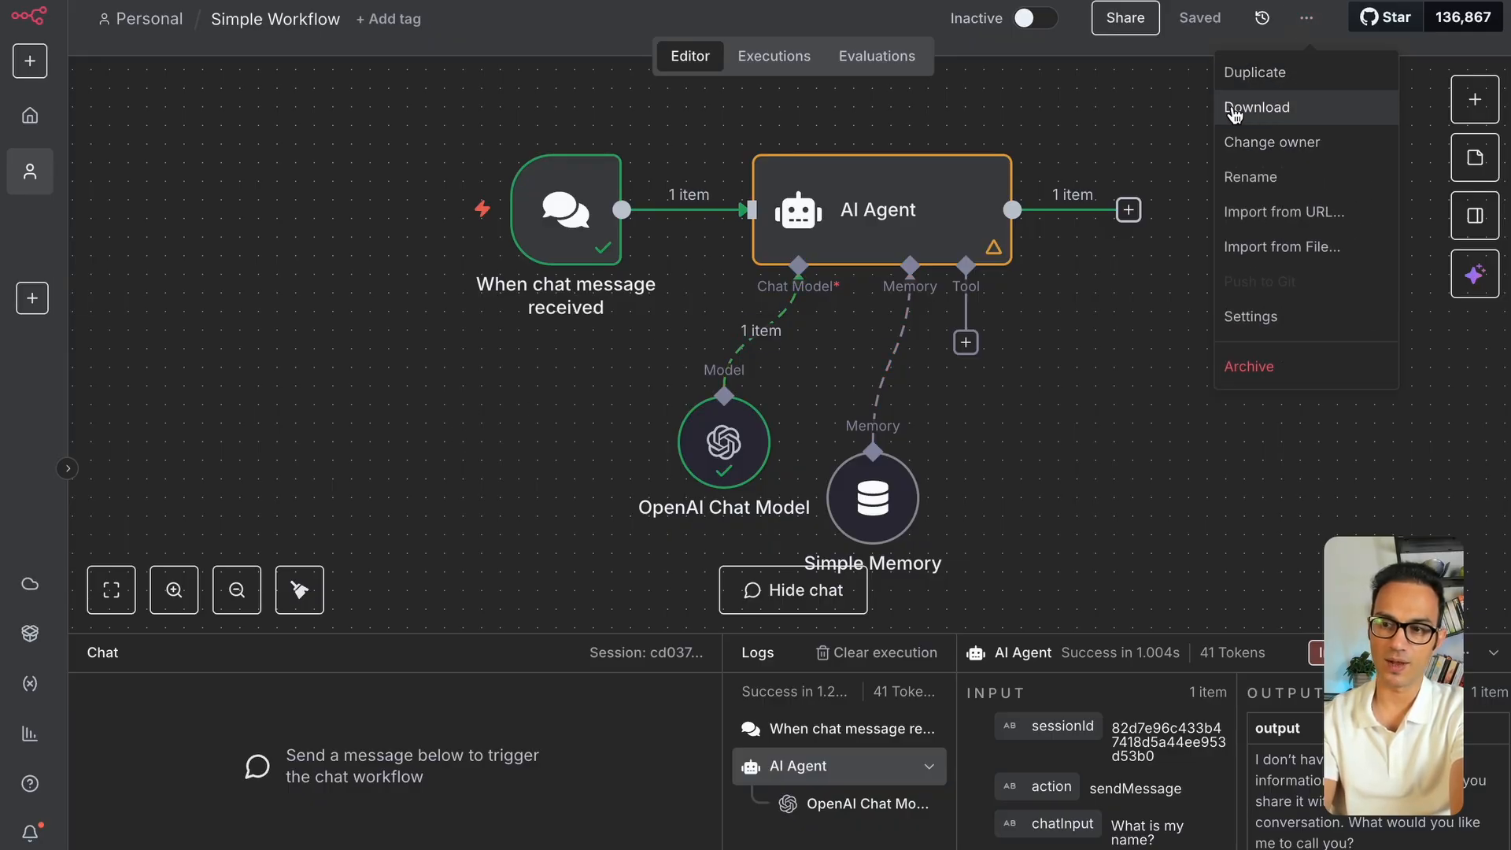
click(1086, 115)
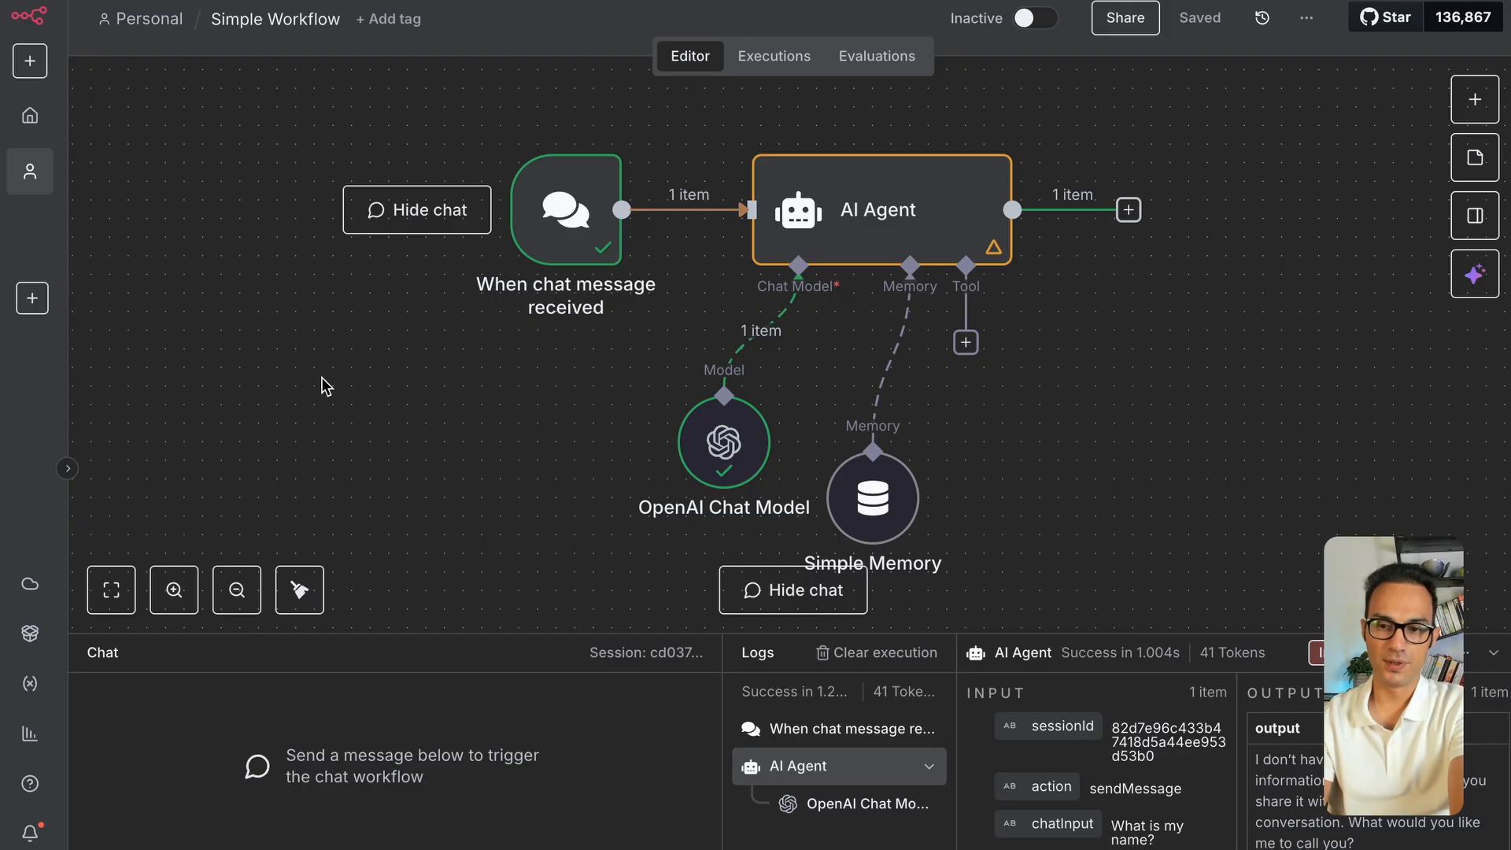
Reload the workflow and test the agent's memory by introducing yourself by first name in the chat and asking "What is my name?"
key(super+r)
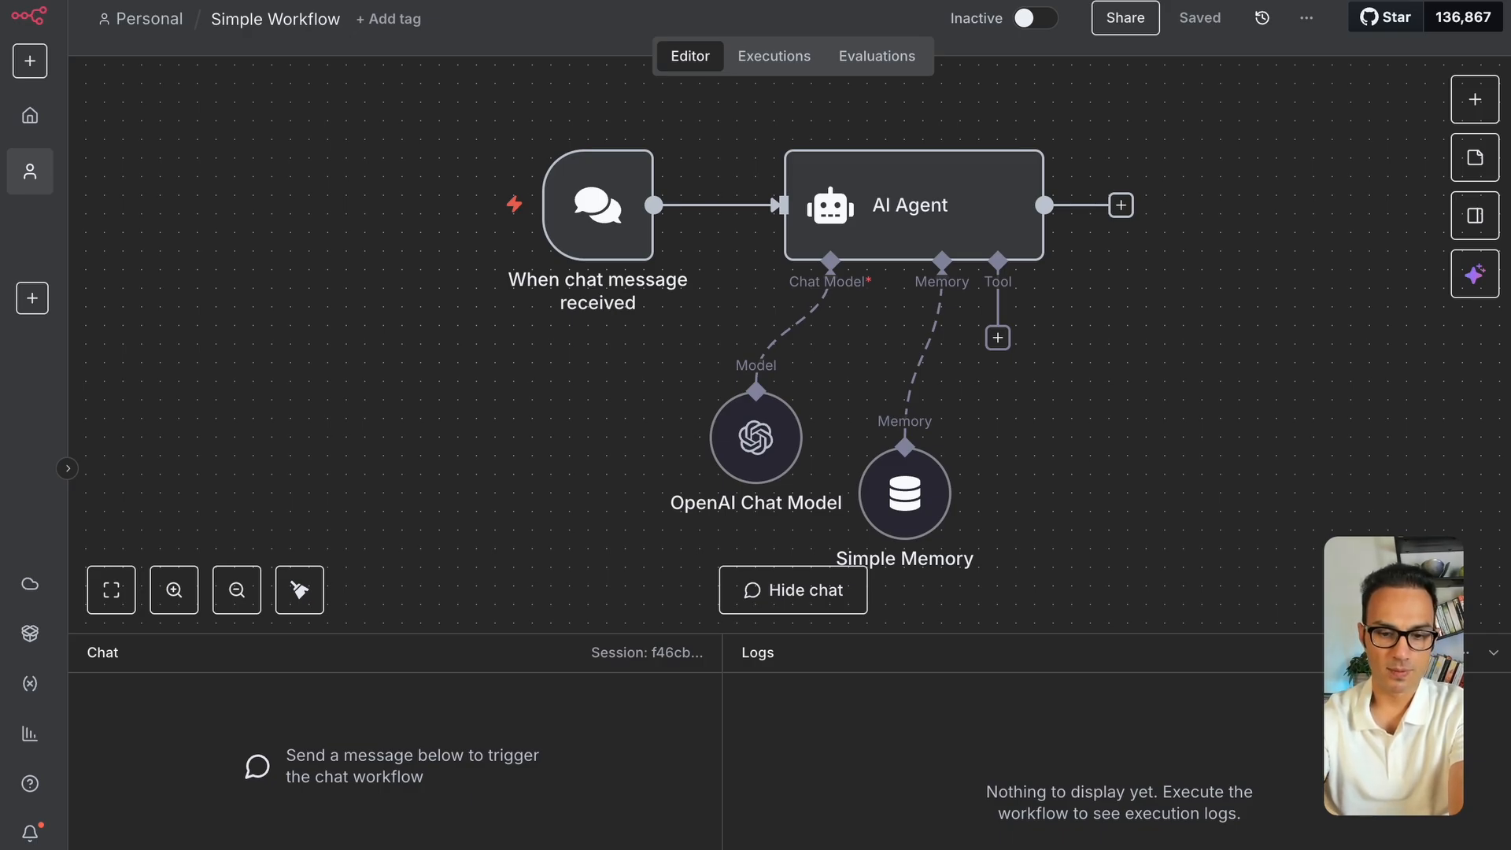
key(Return)
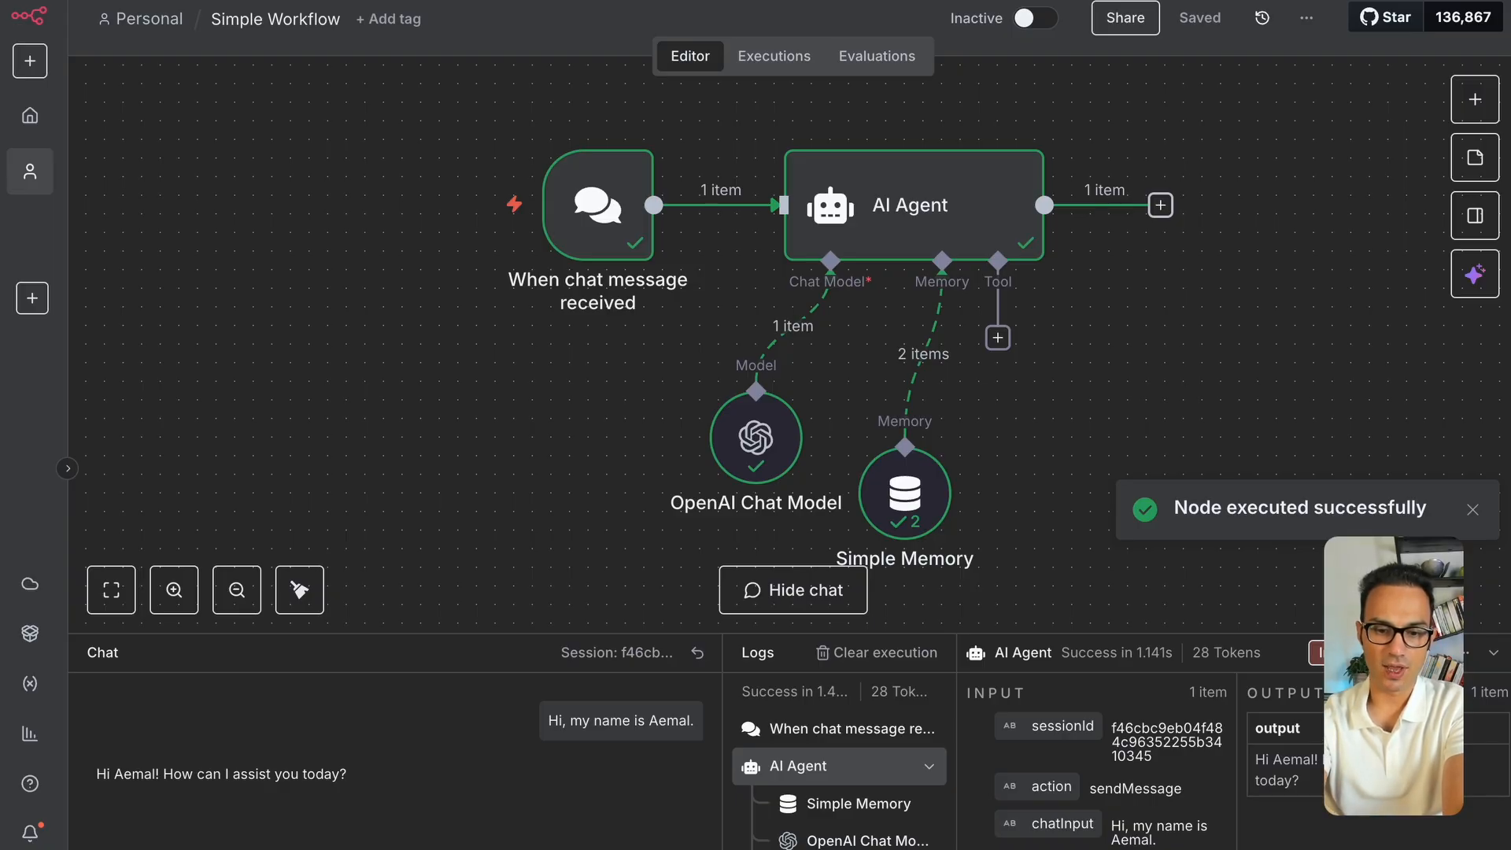
key(Return)
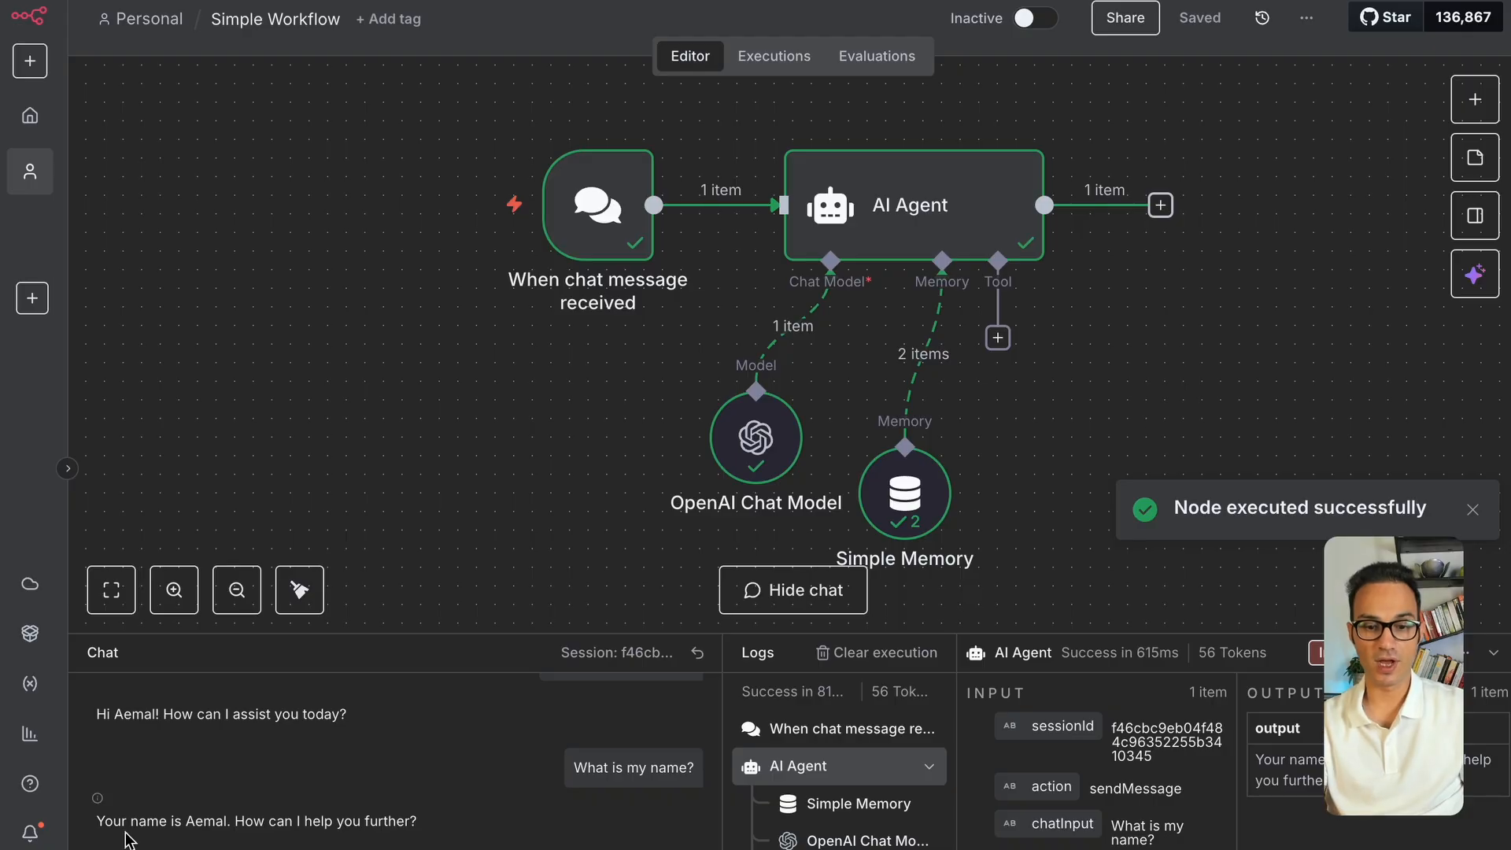
drag(183, 822, 213, 824)
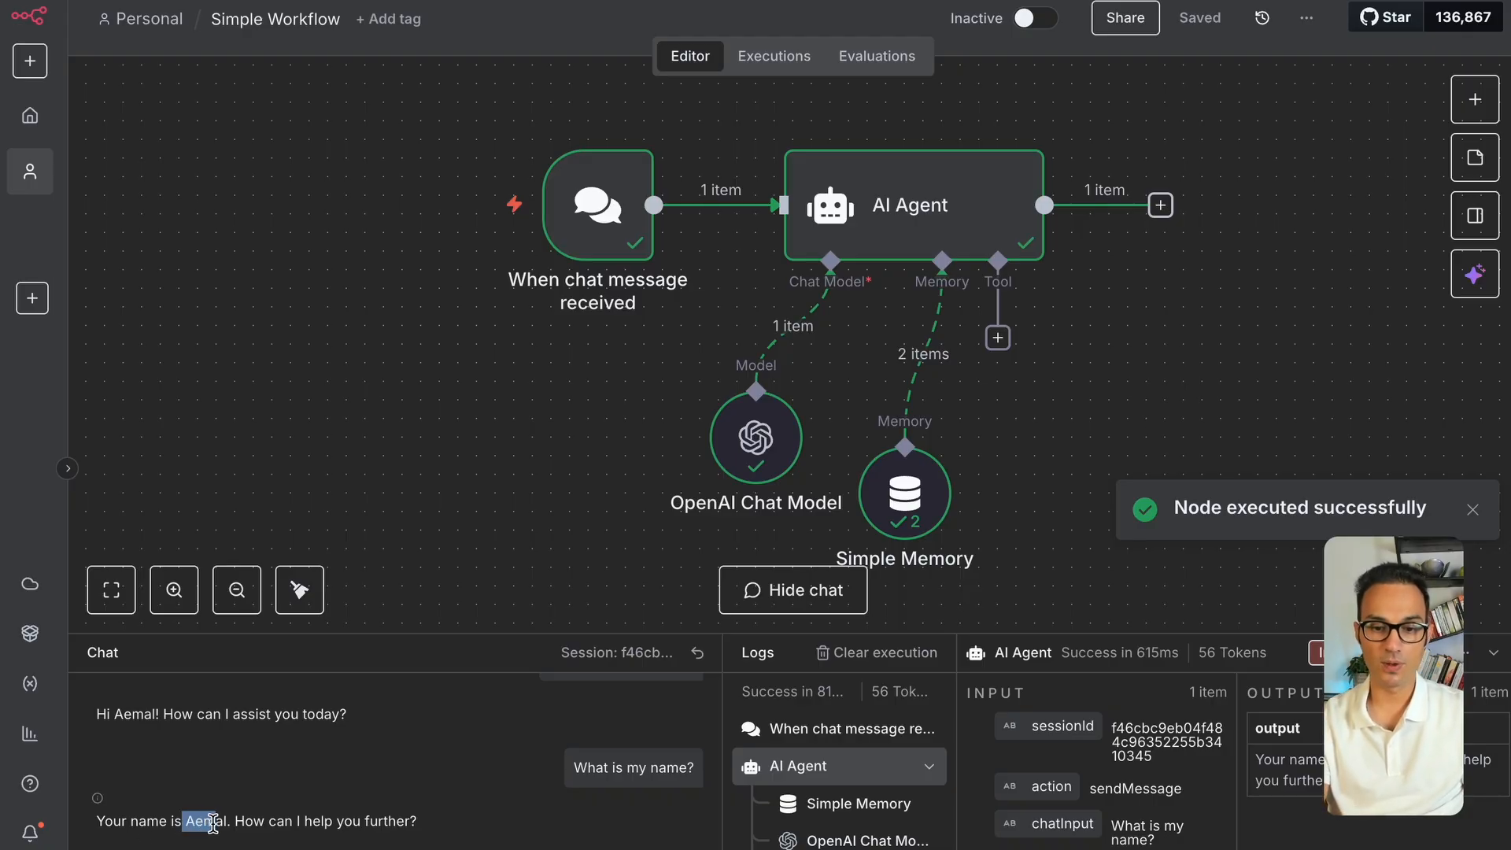
click(257, 819)
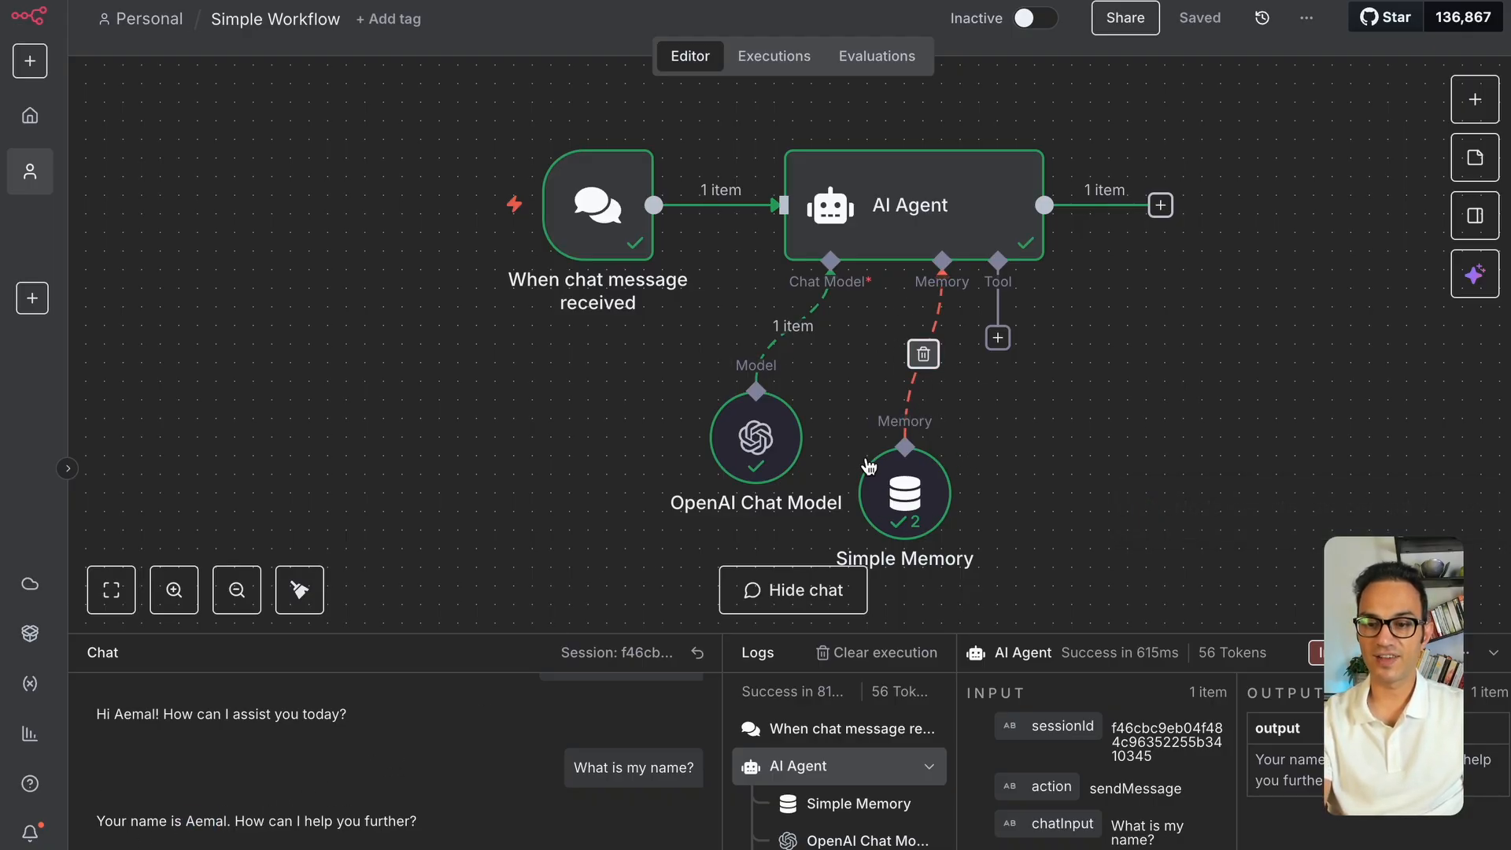
Search the AI Agent's available tools for "gmail" and attach the Gmail Tool
scroll(747, 376, right, 5)
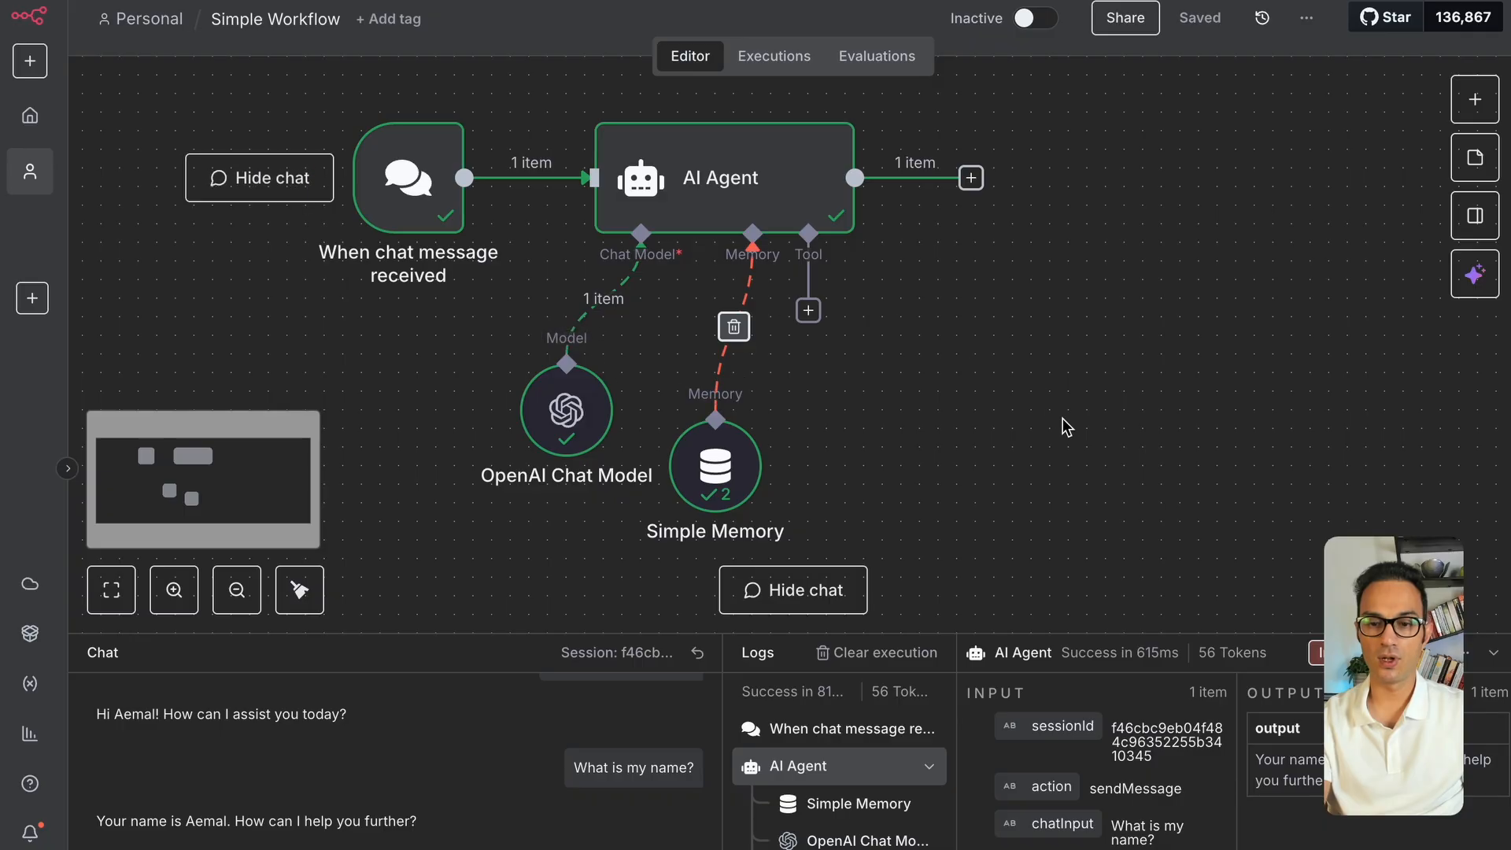
scroll(974, 417, down, 3)
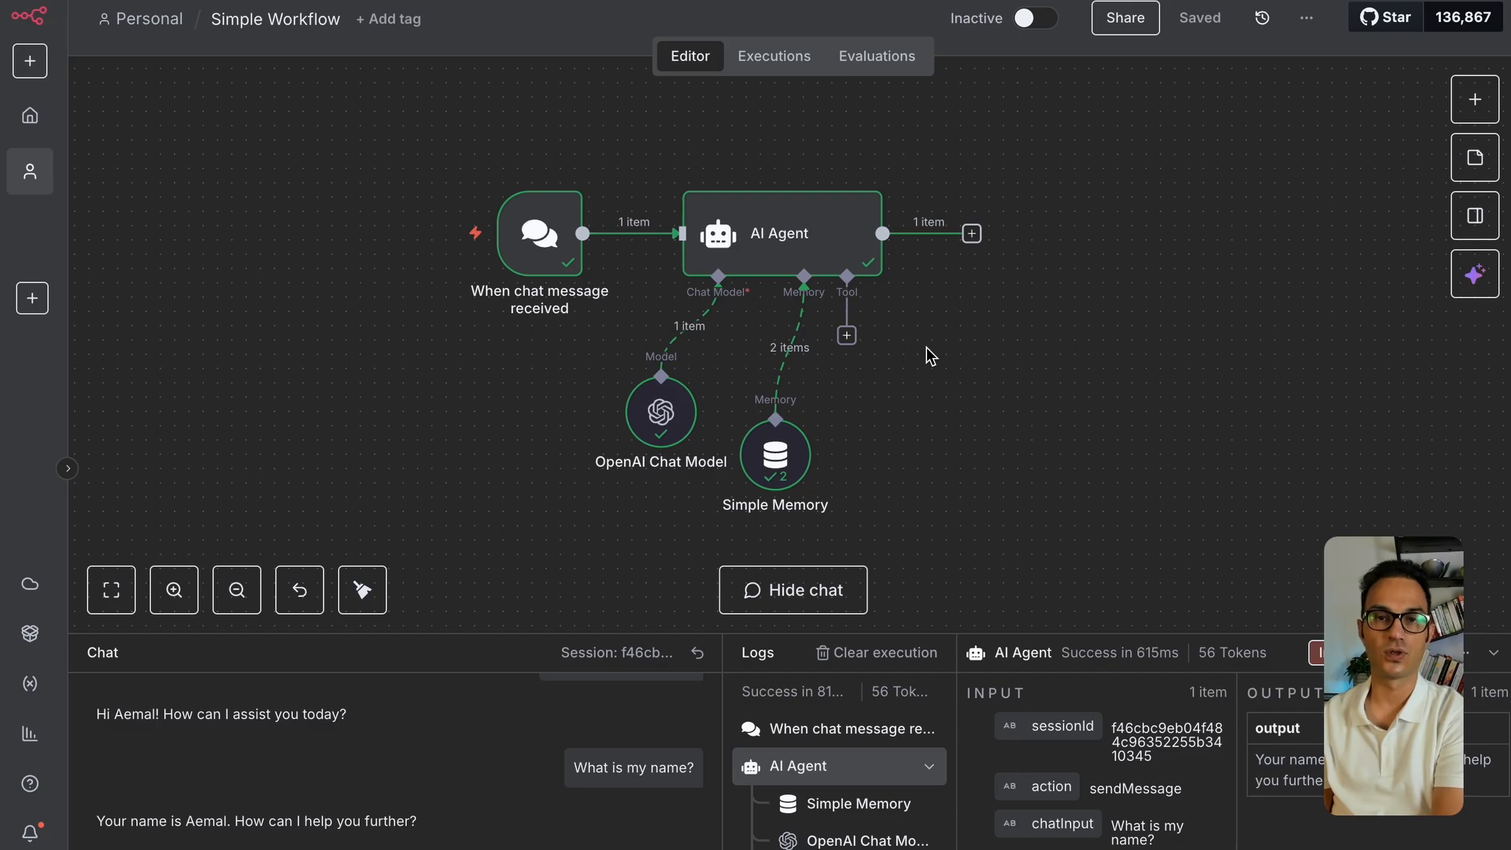
click(847, 339)
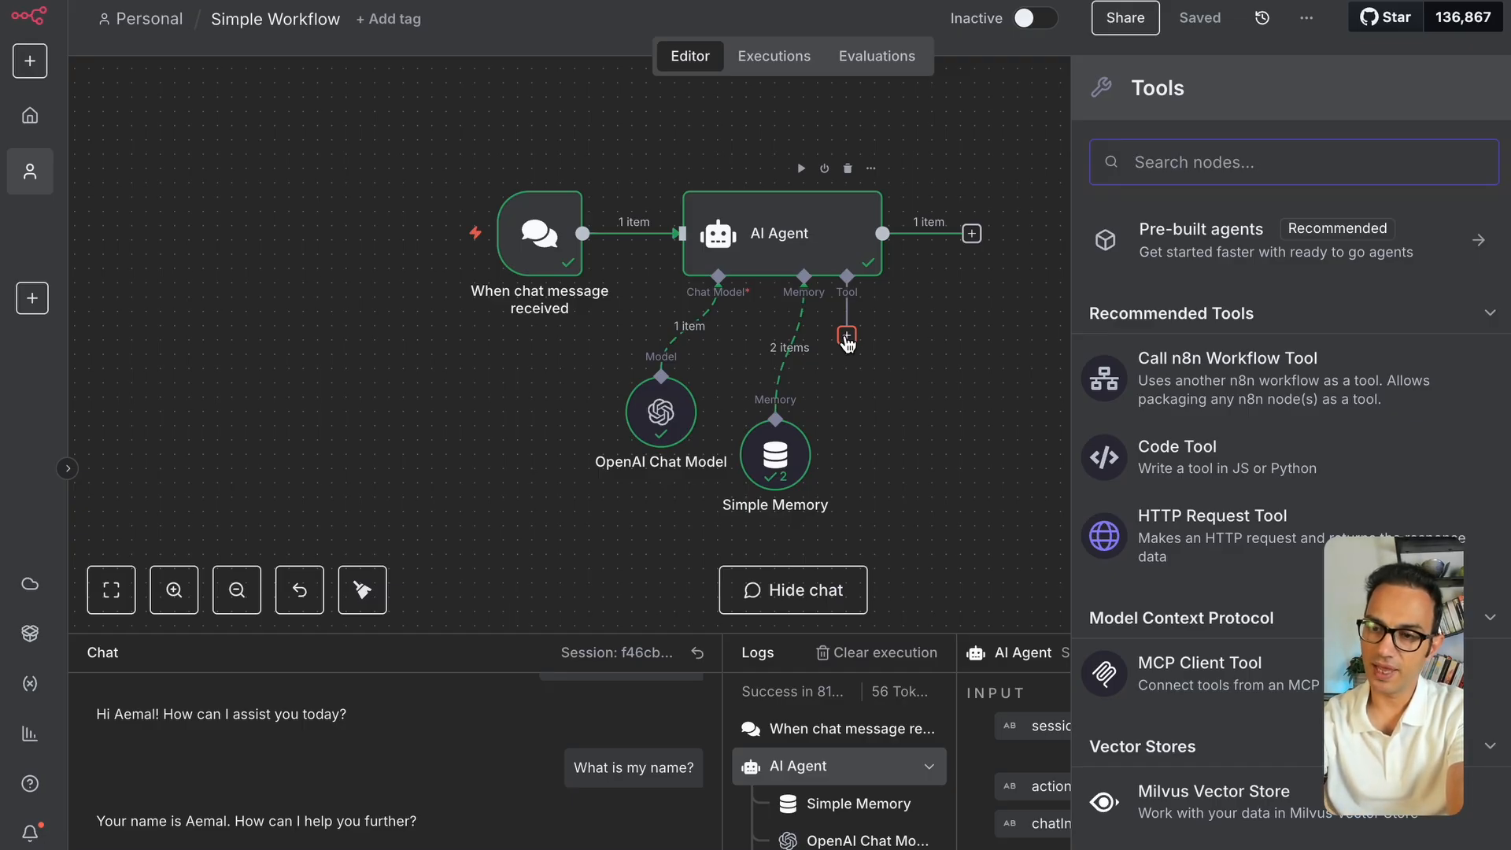
text(gmail)
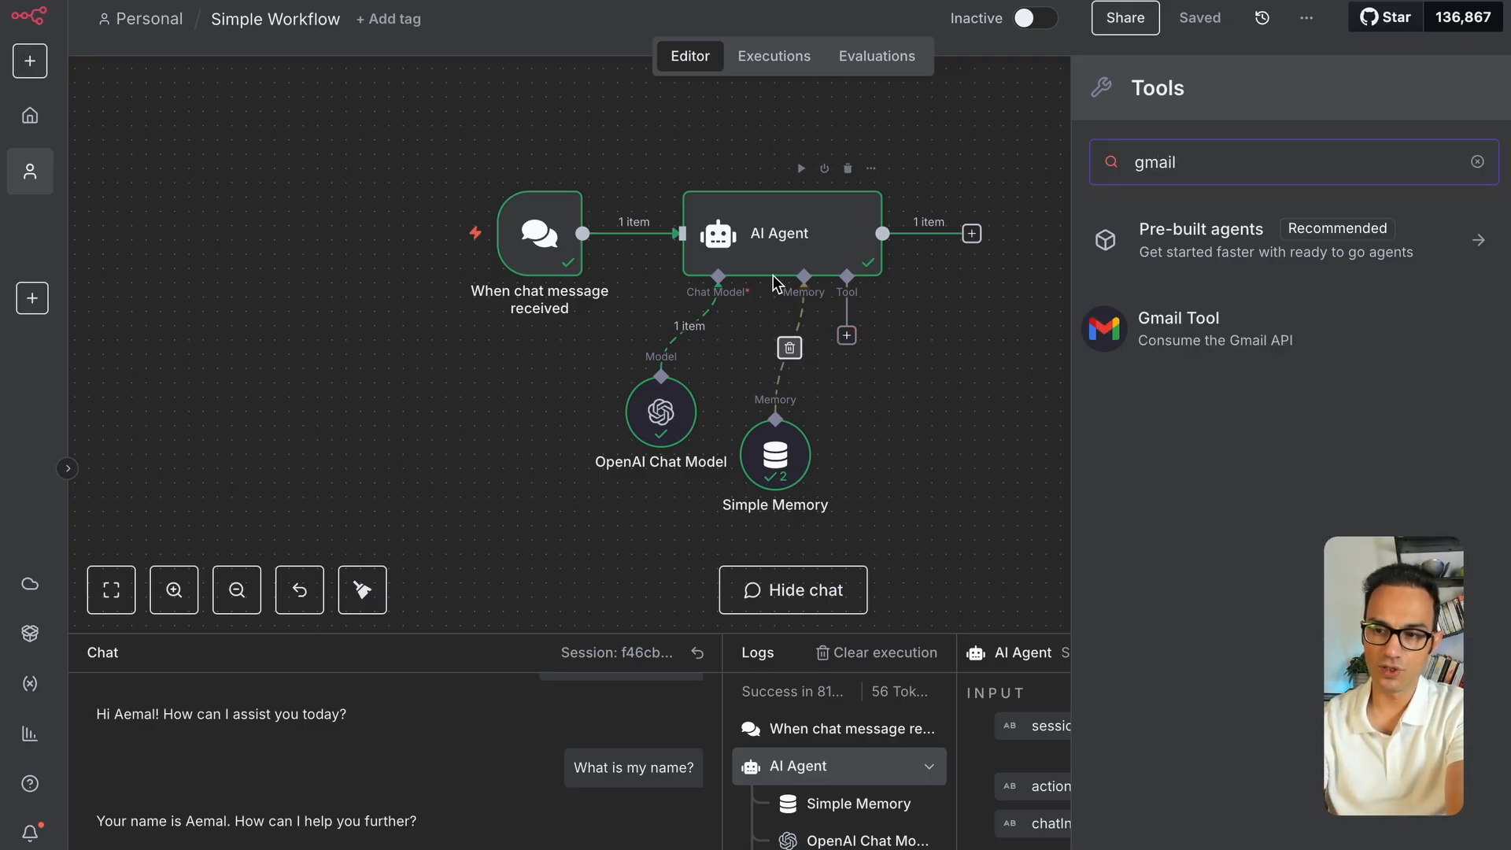
click(1205, 344)
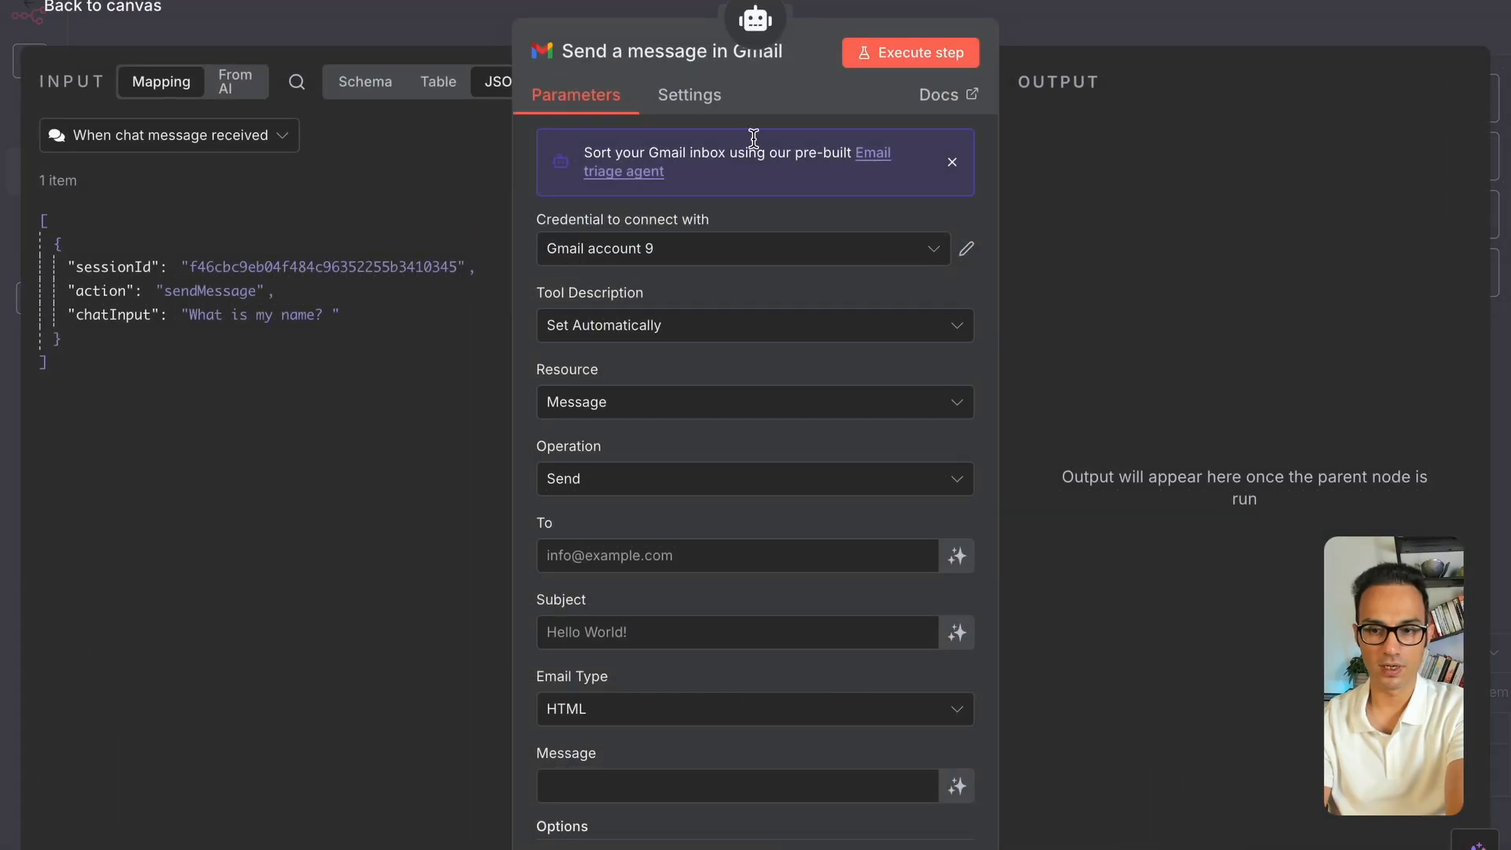
click(674, 258)
click(696, 637)
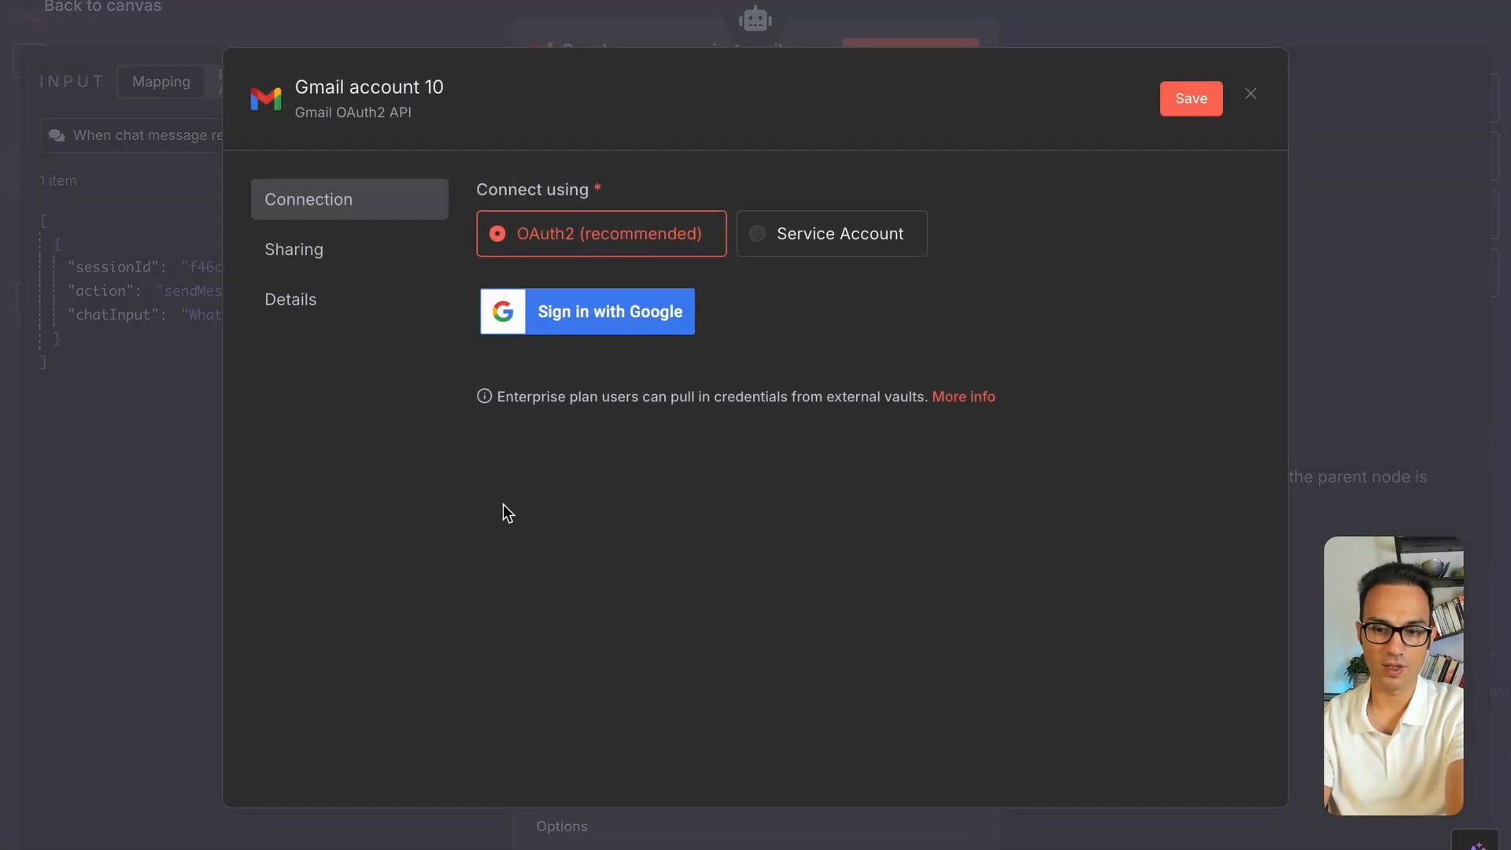
click(1433, 161)
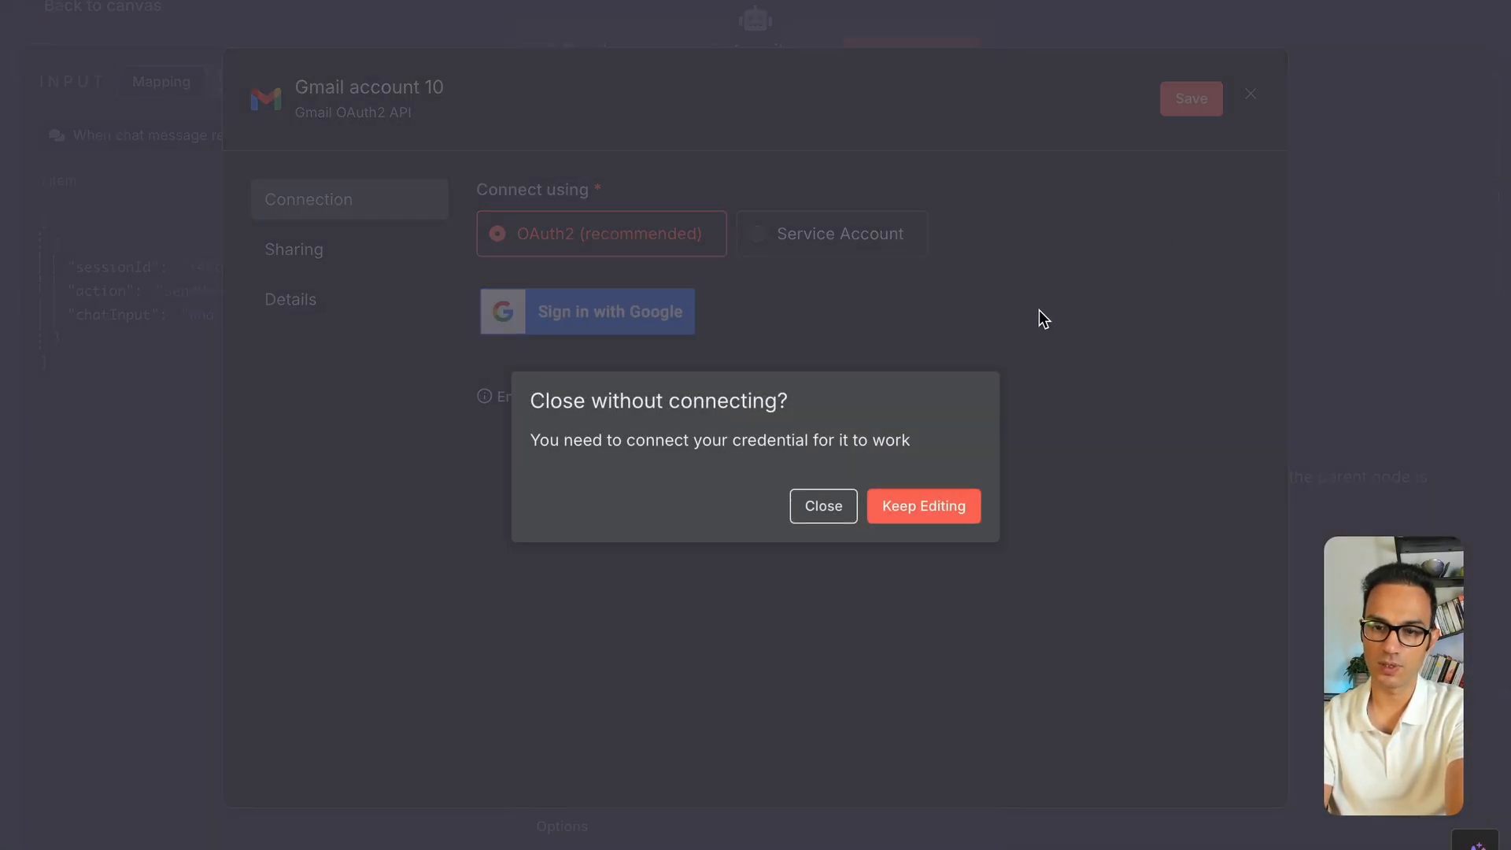
click(822, 507)
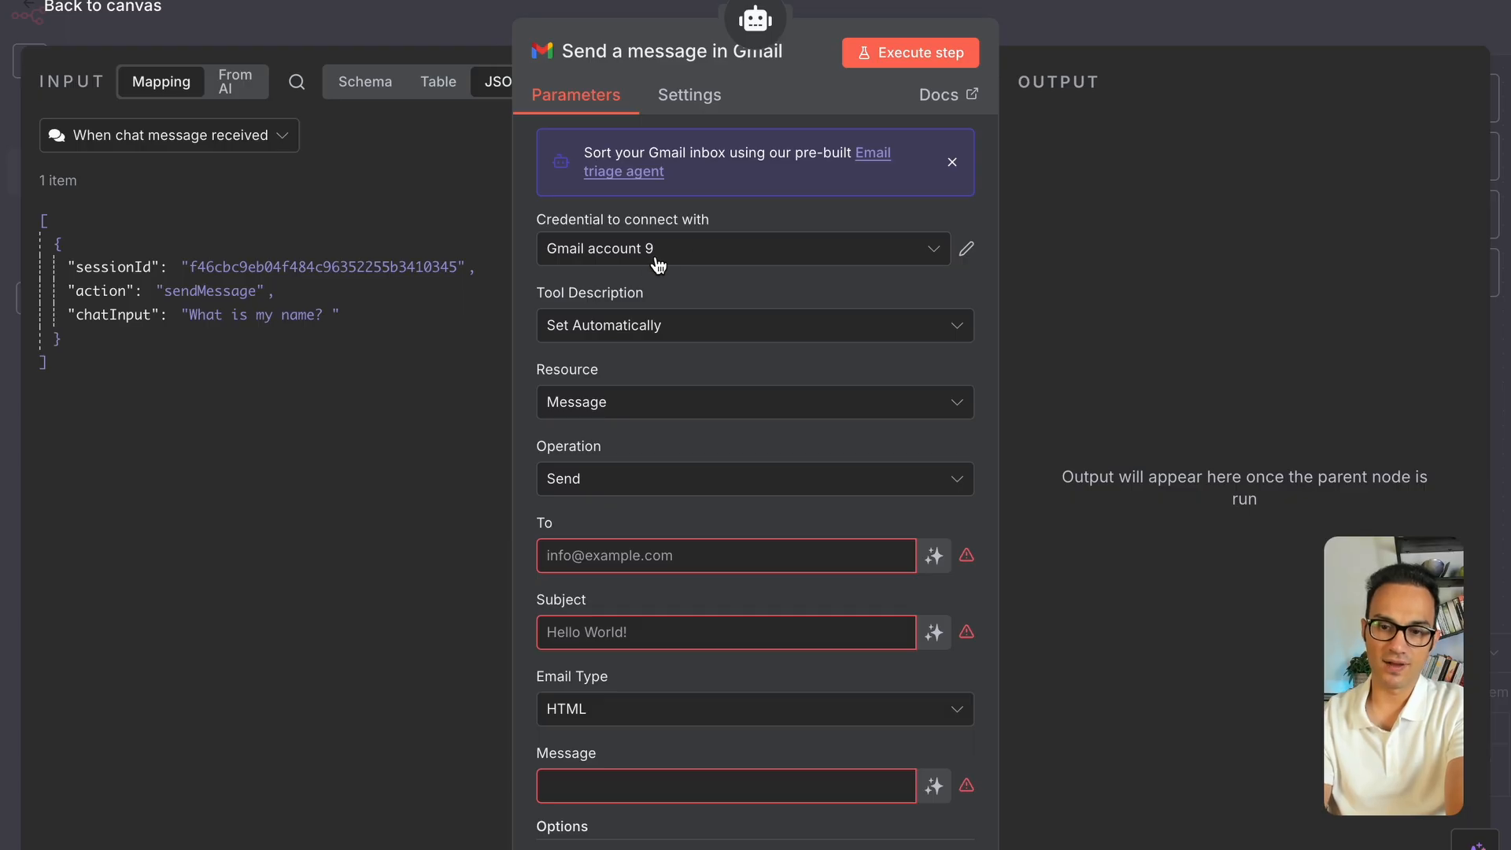
Configure the Gmail tool to create an HTML draft, with the subject and message defined automatically by the model
click(614, 408)
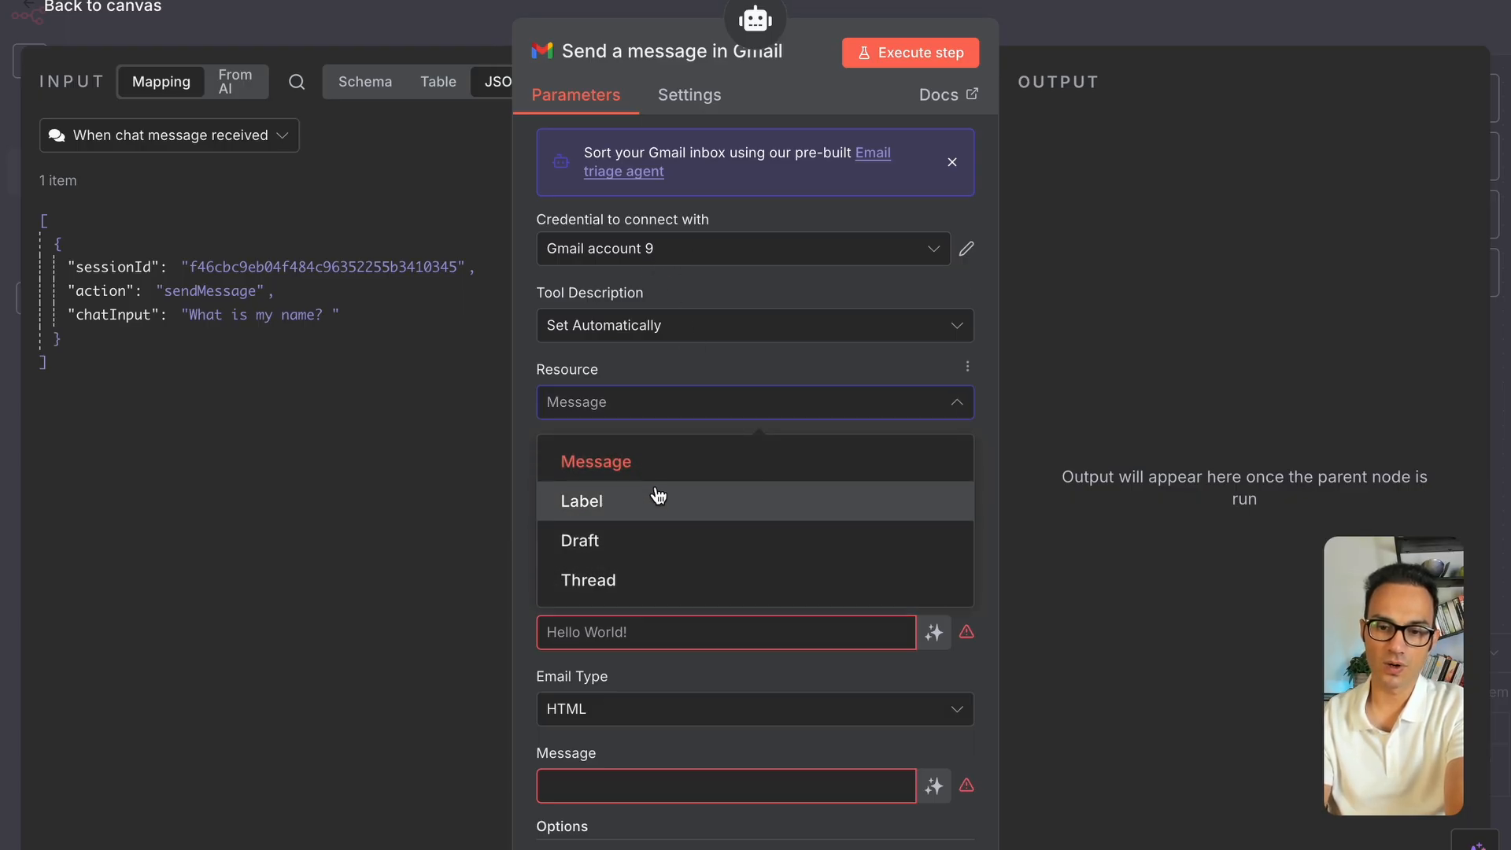
click(593, 543)
scroll(696, 492, down, 1)
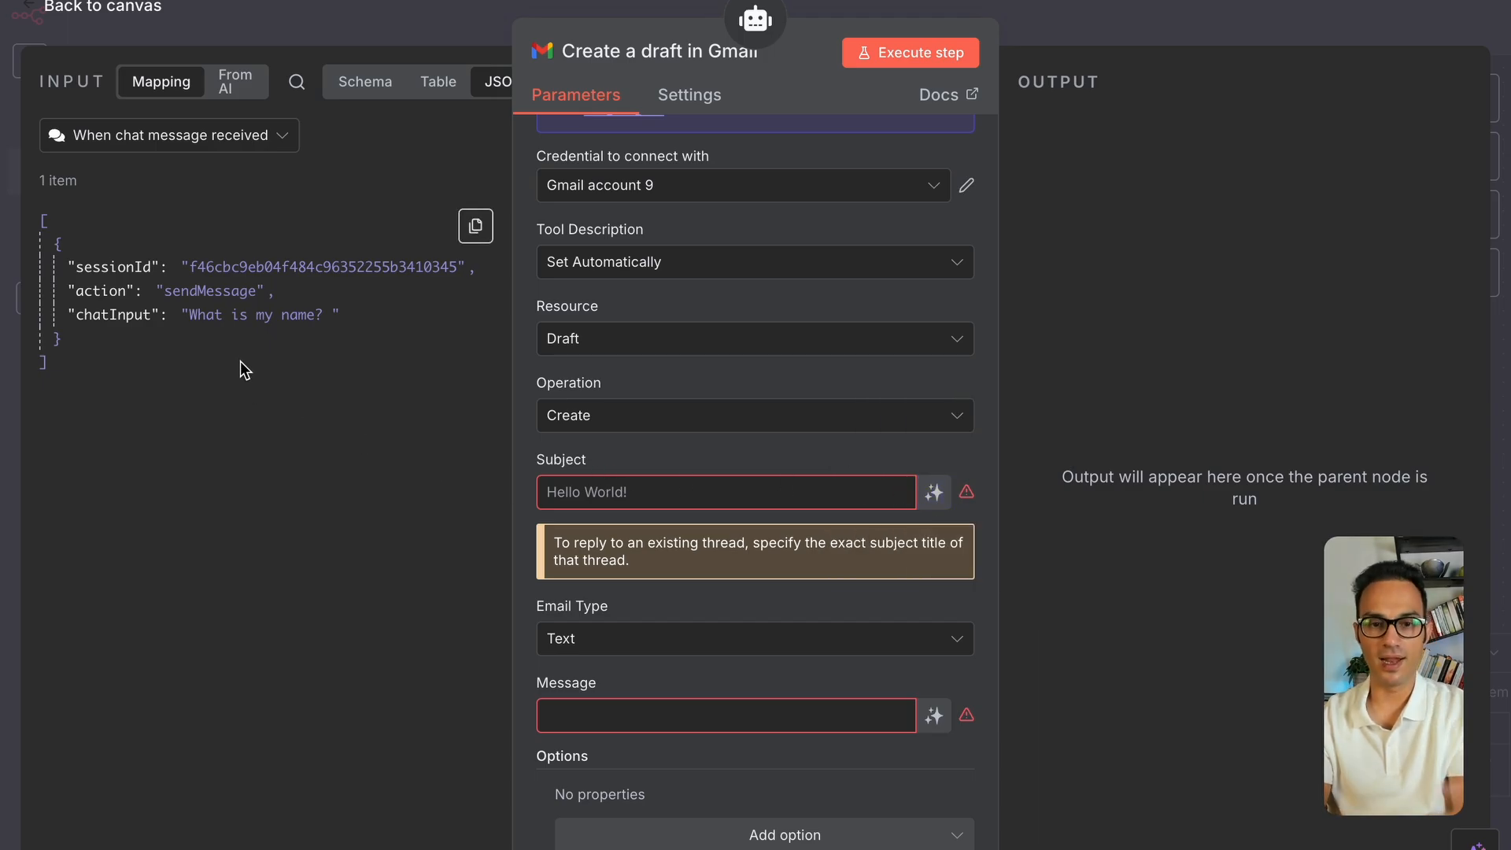
click(935, 496)
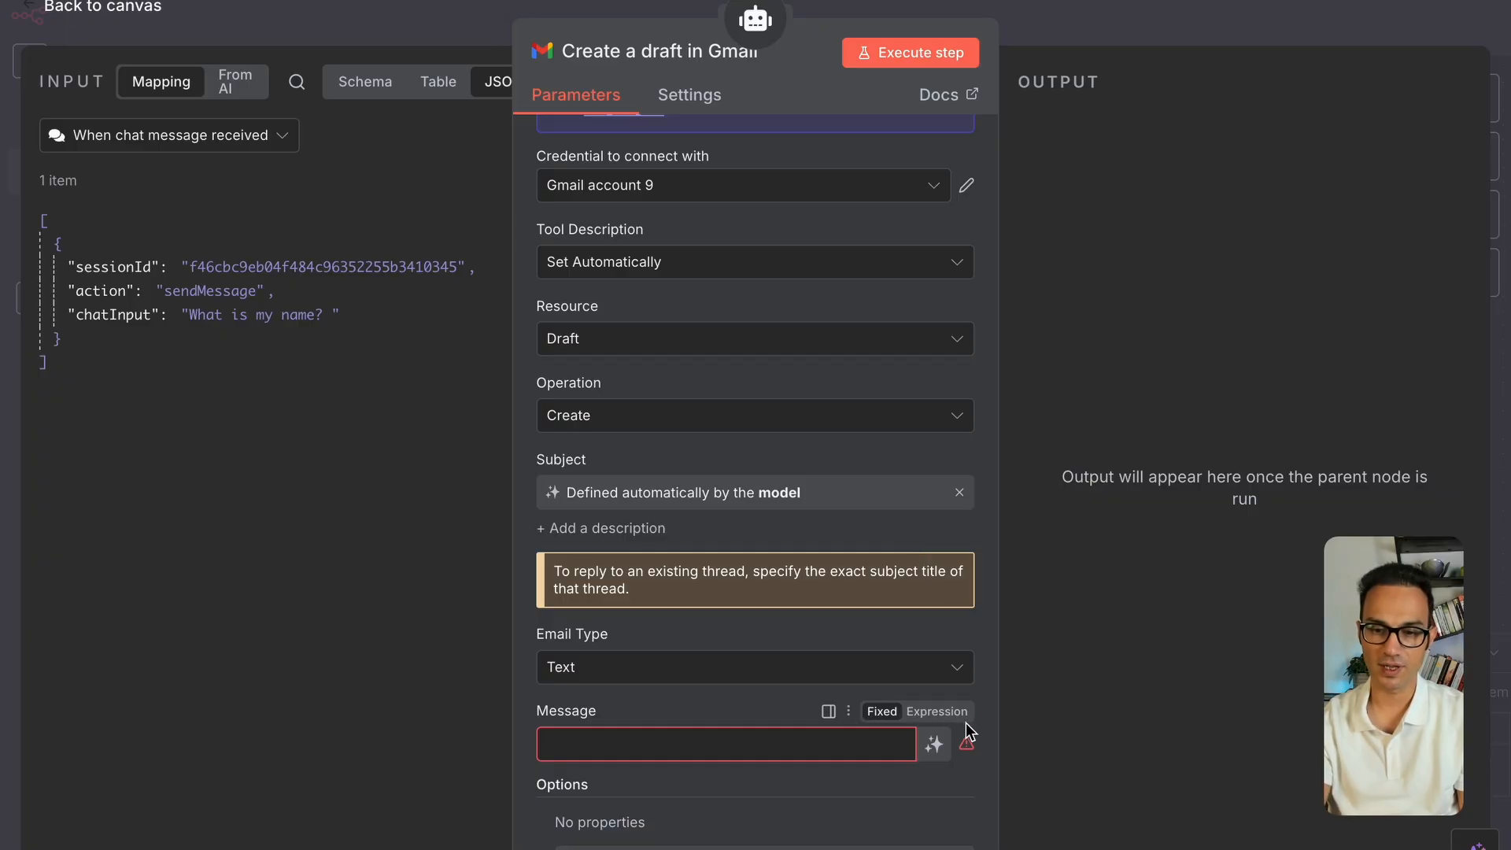
click(936, 746)
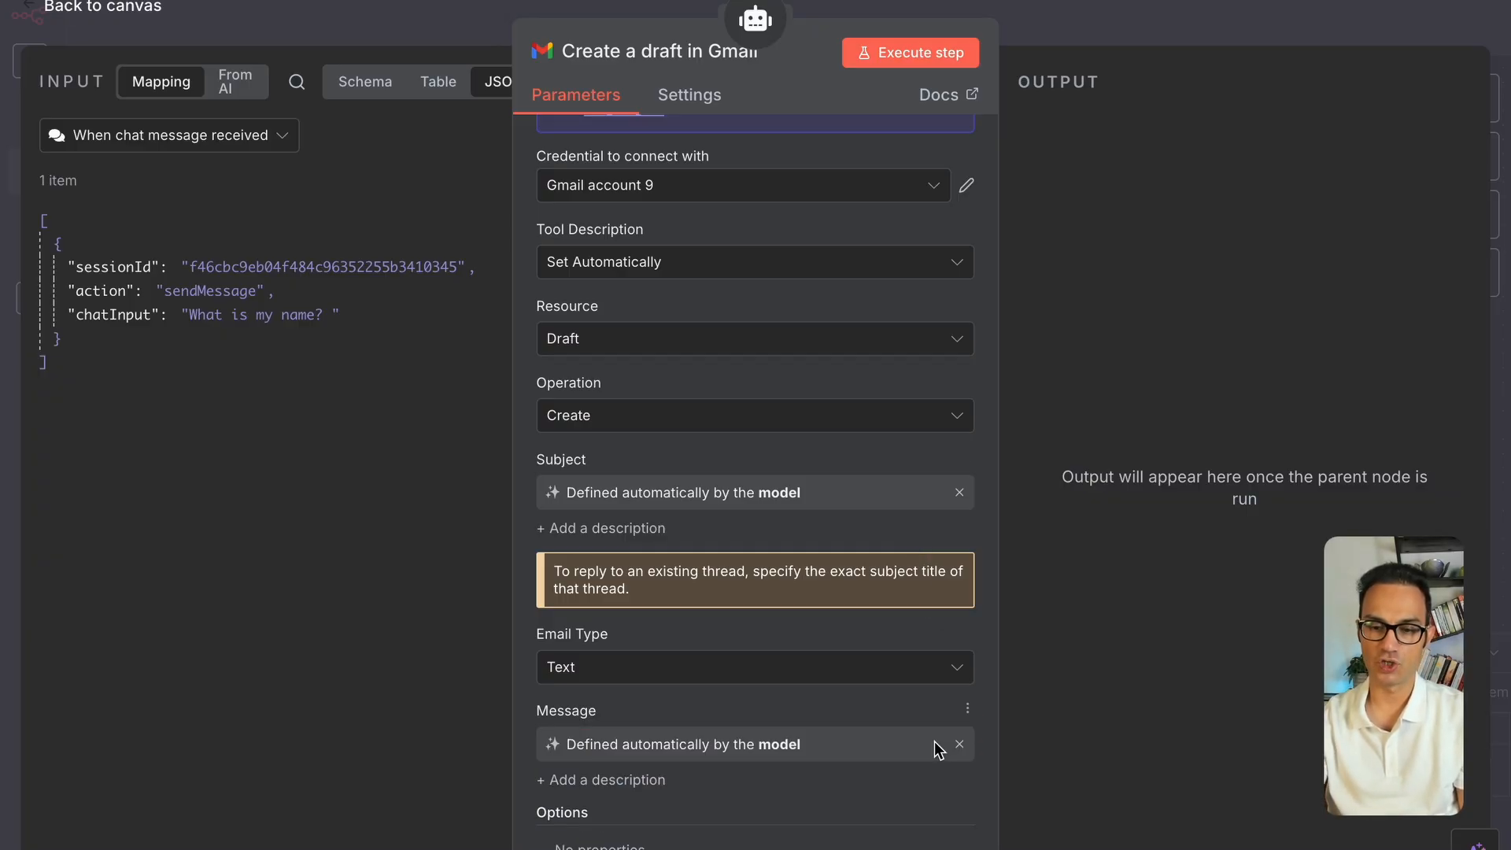
click(728, 676)
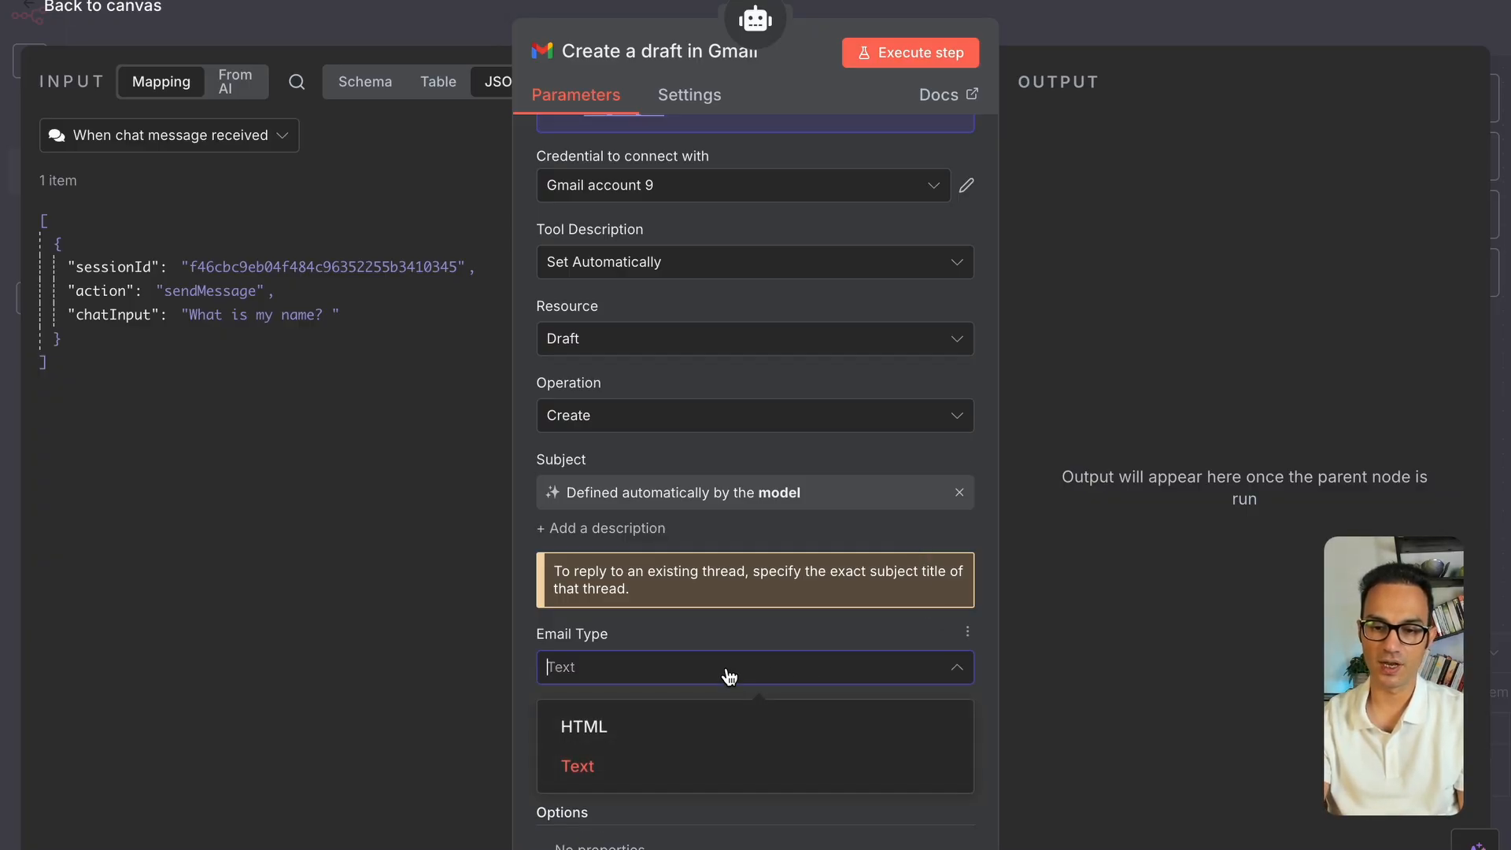
click(598, 728)
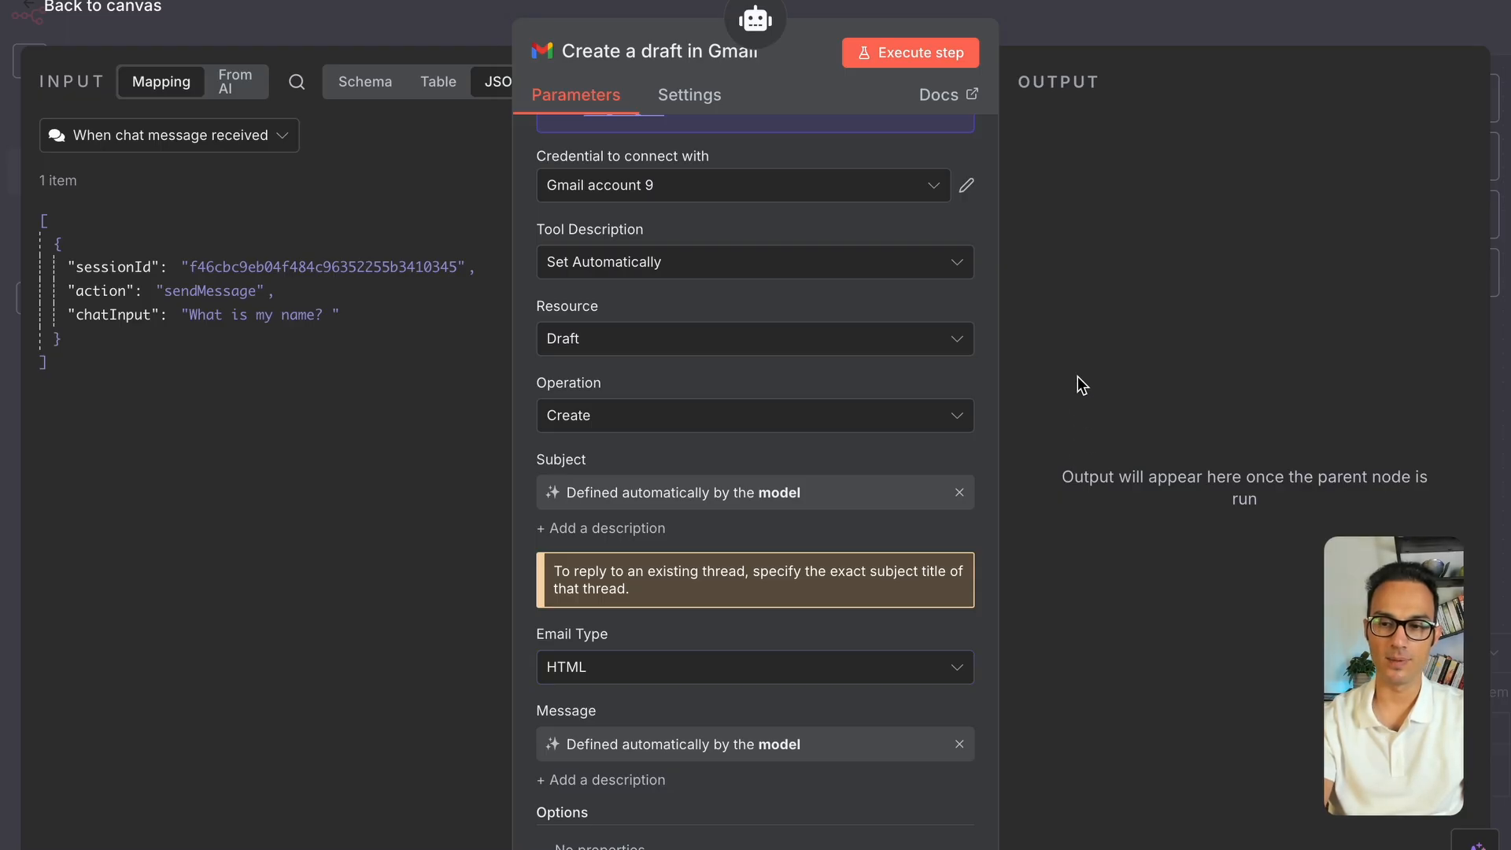
Close the Gmail tool's settings, place its node beside Simple Memory on the canvas and save the workflow
click(1087, 37)
drag(857, 399, 941, 440)
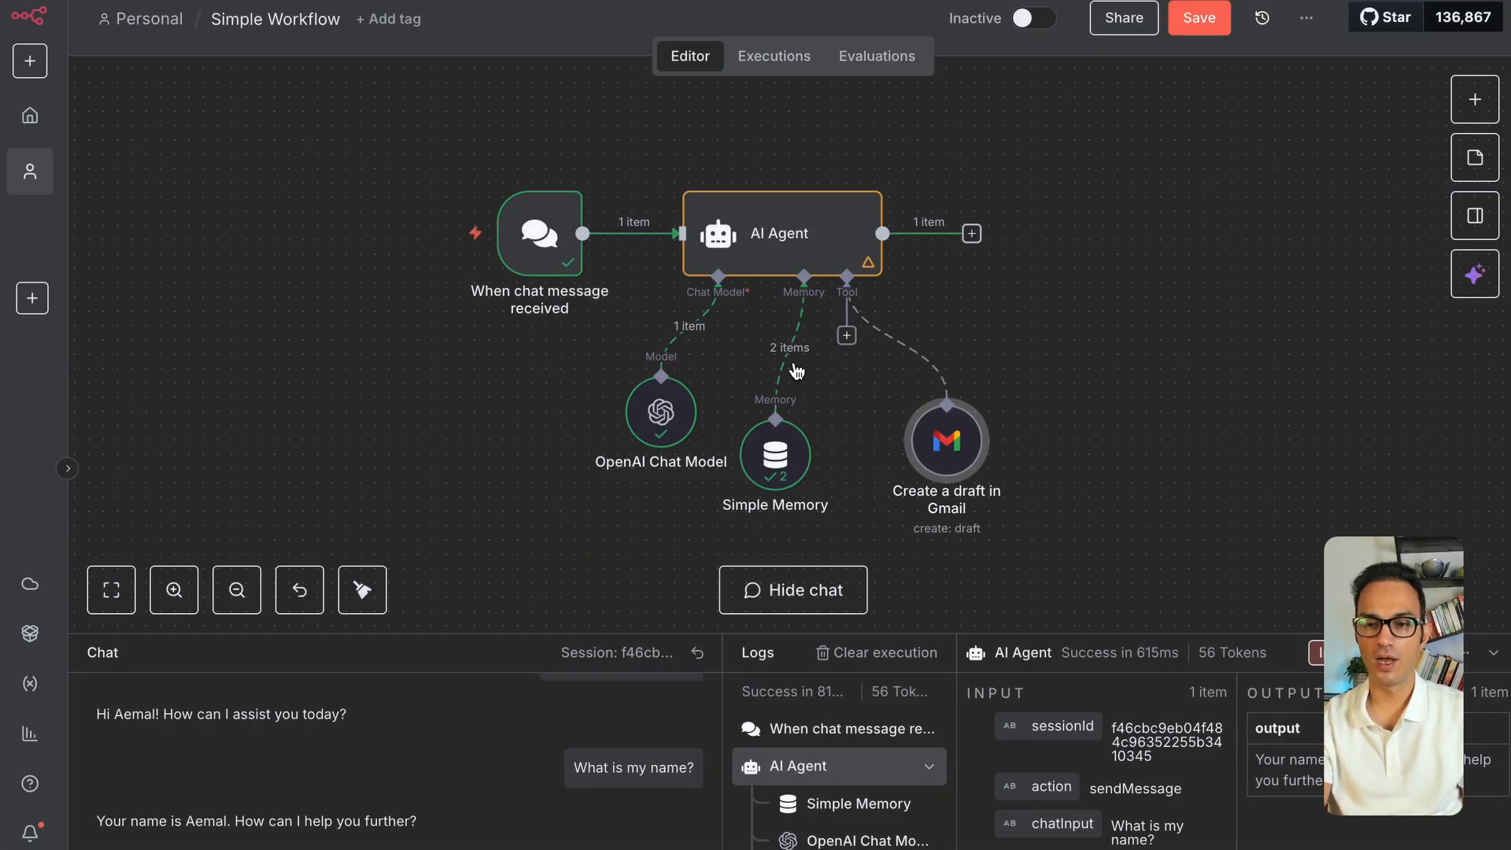
key(super+s)
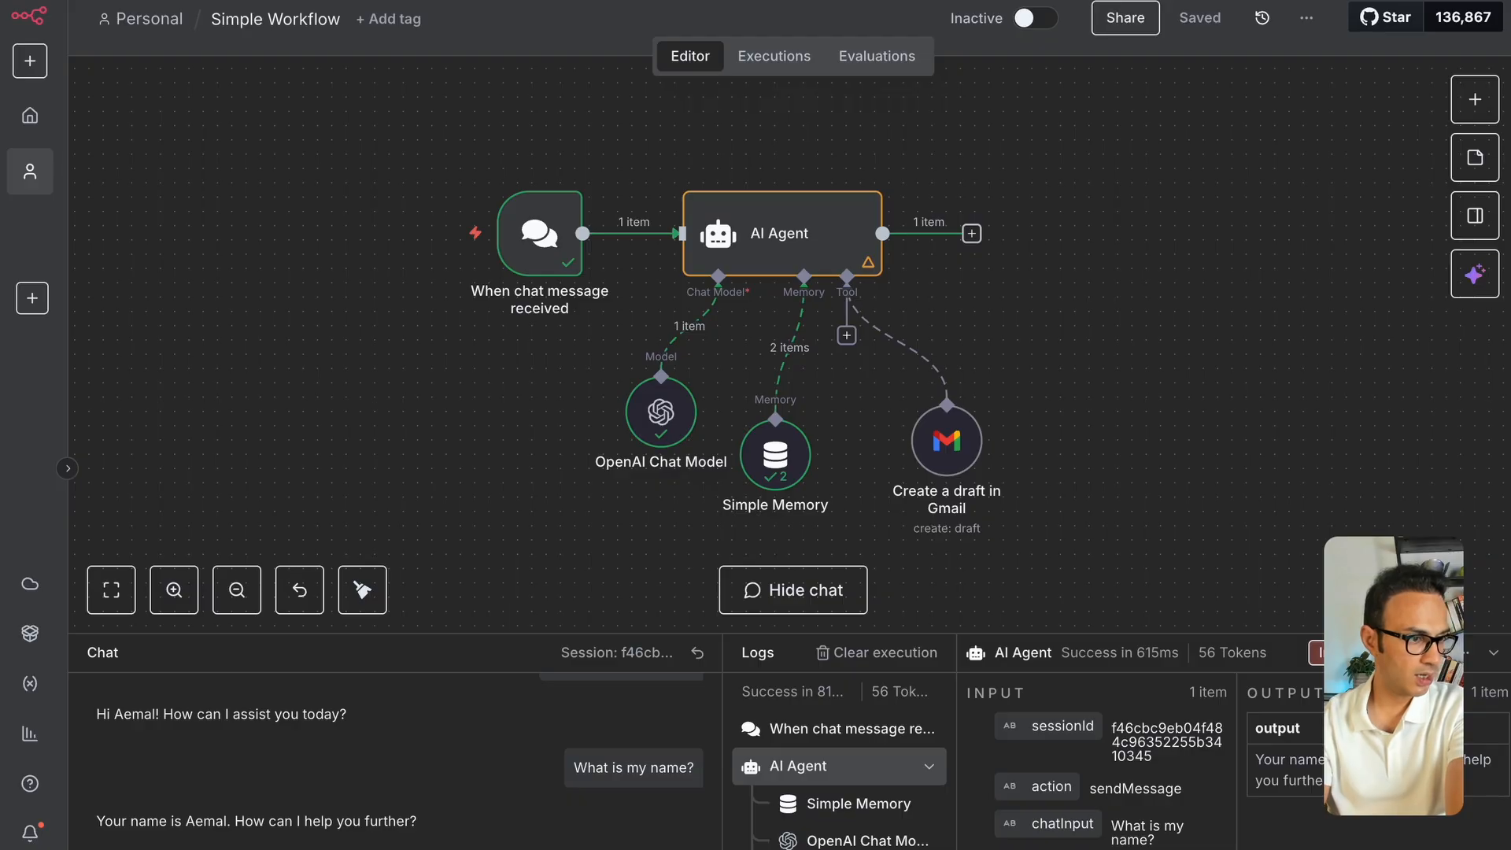
Switch to Gmail to check the Drafts folder, enlarge its window, and return to the n8n workflow
key(ctrl+Left)
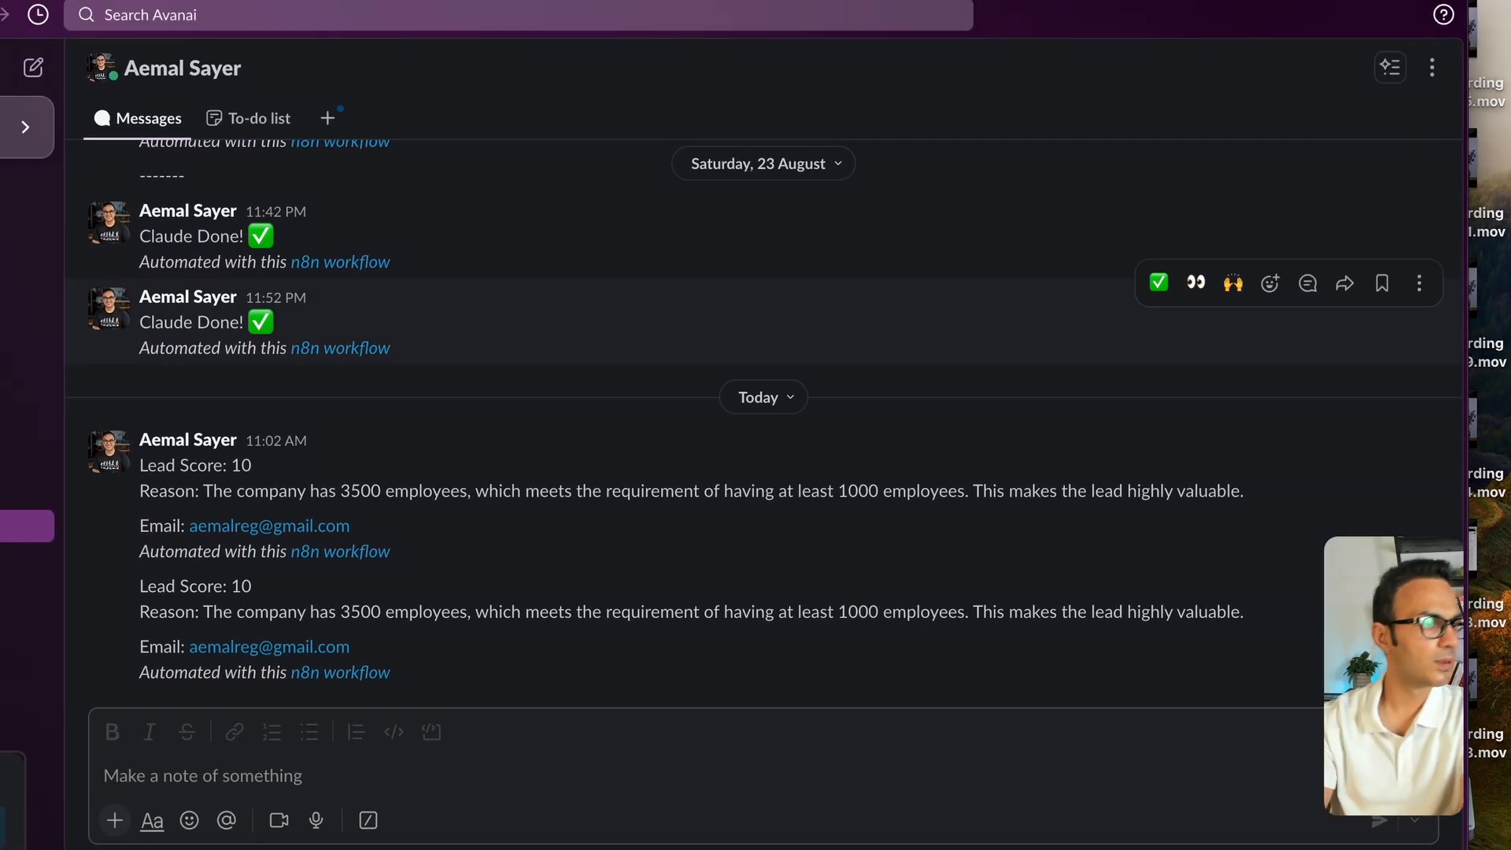
drag(116, 100, 686, 41)
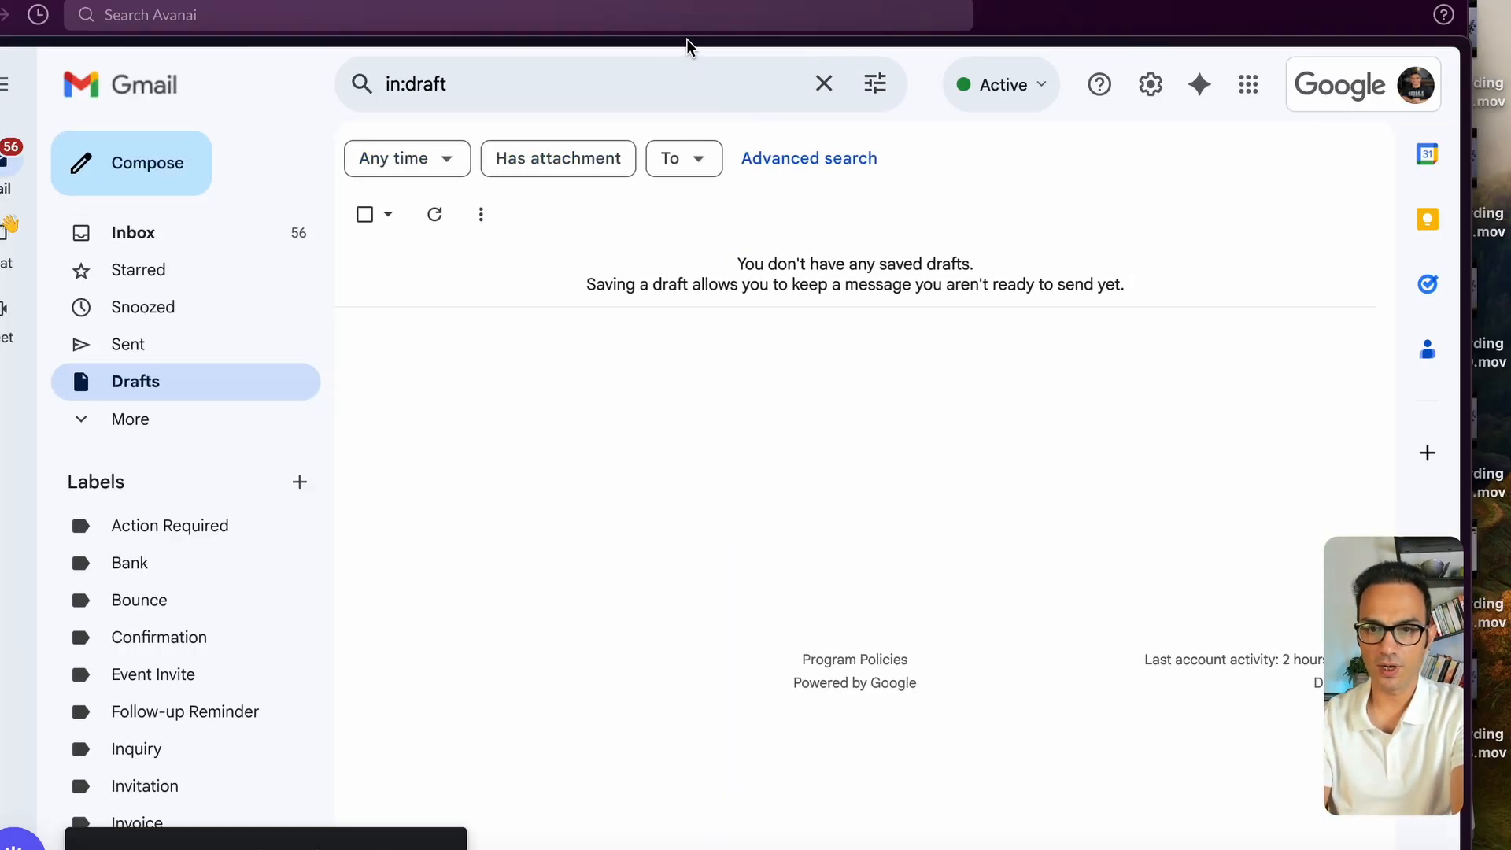
double_click(686, 40)
key(ctrl+Right)
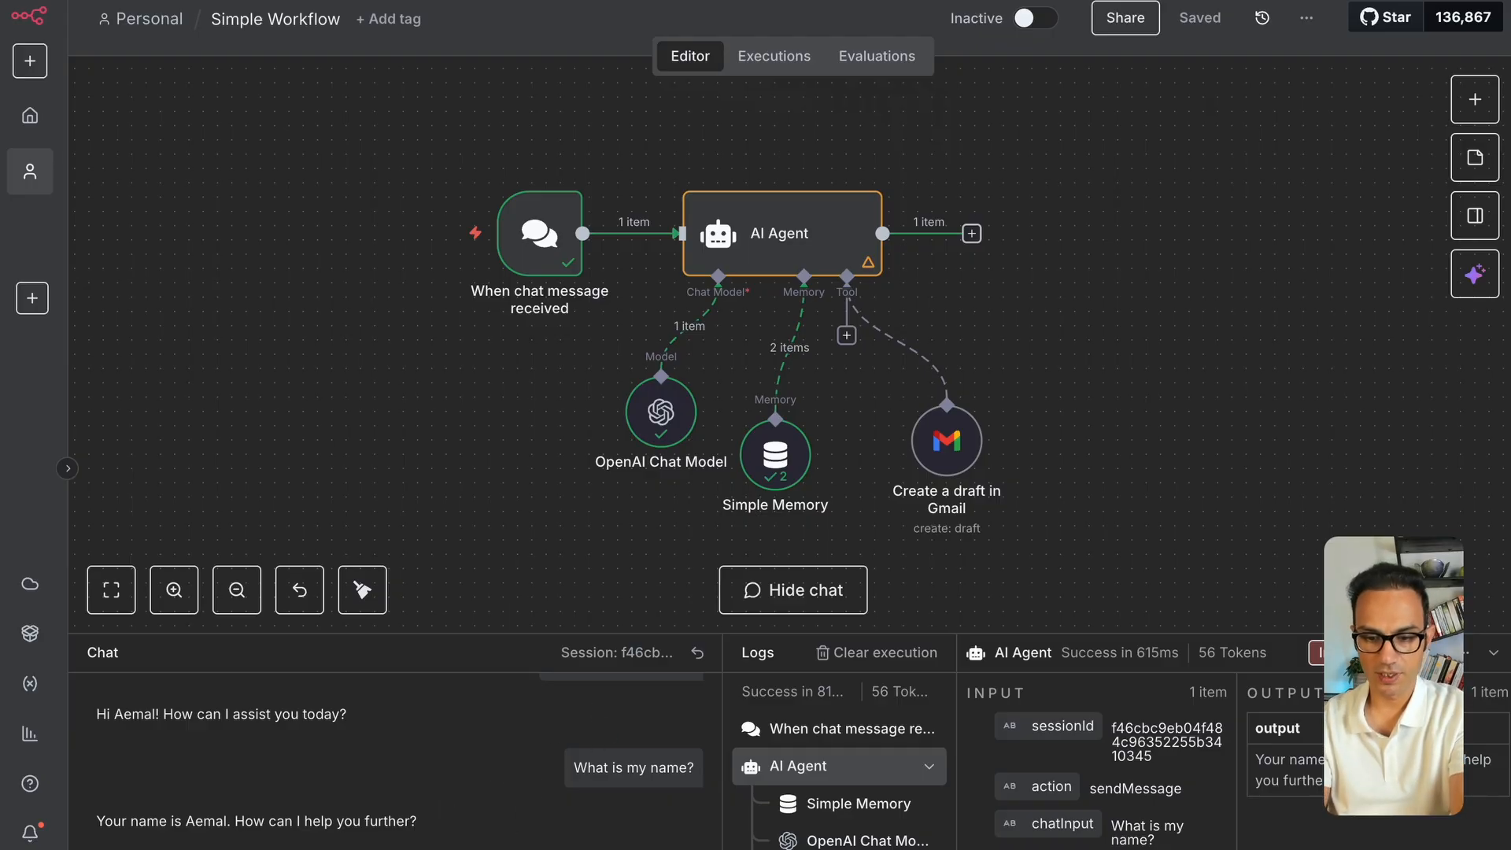
Ask the agent in the chat to compose a draft email to a contact, apologizing for being 20 minutes late to the meeting
key(super+shift+r)
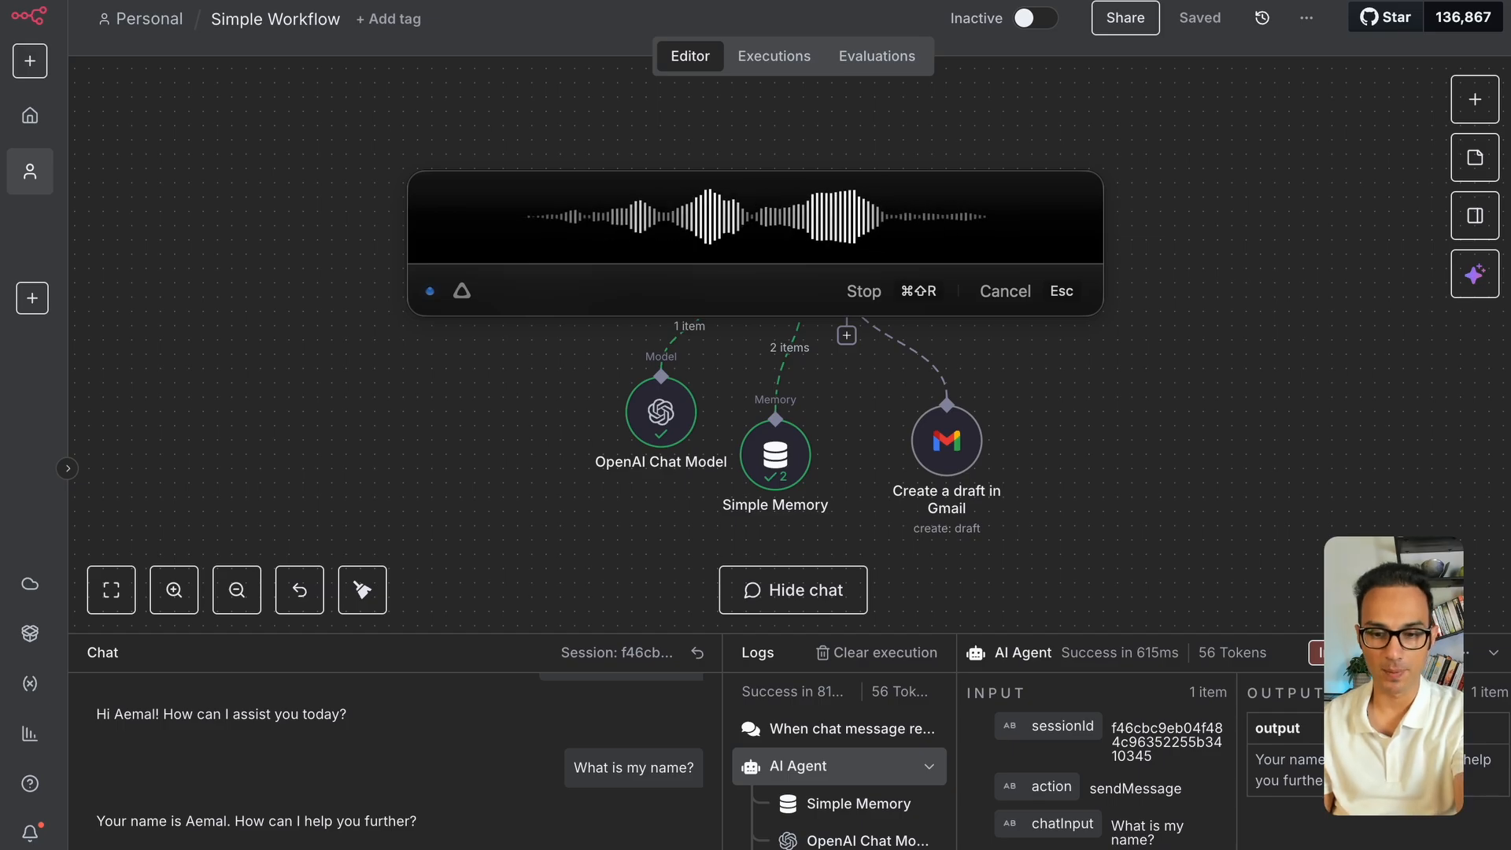
key(super+shift+r)
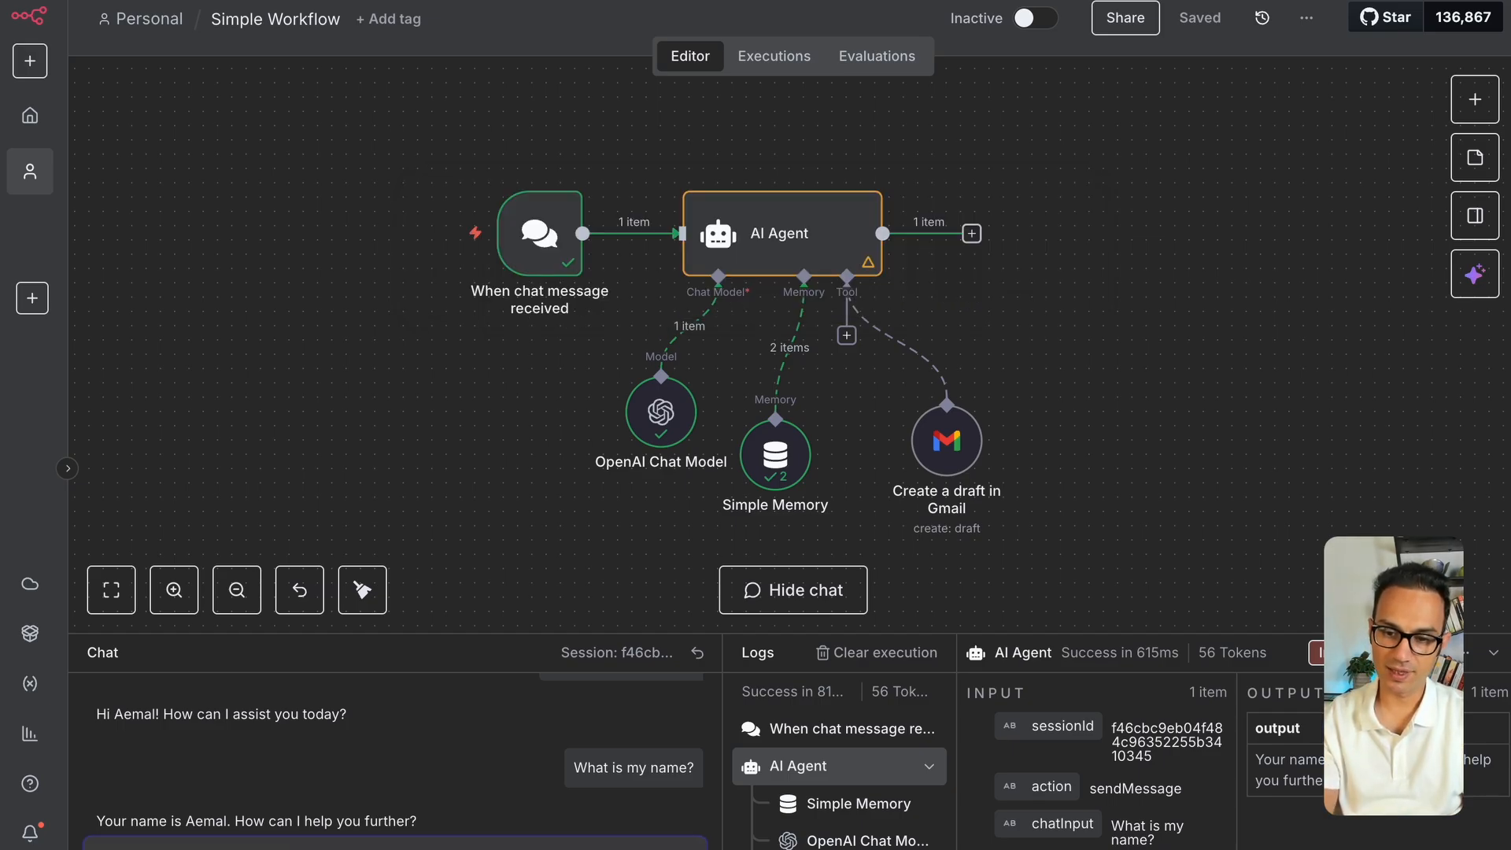
key(Return)
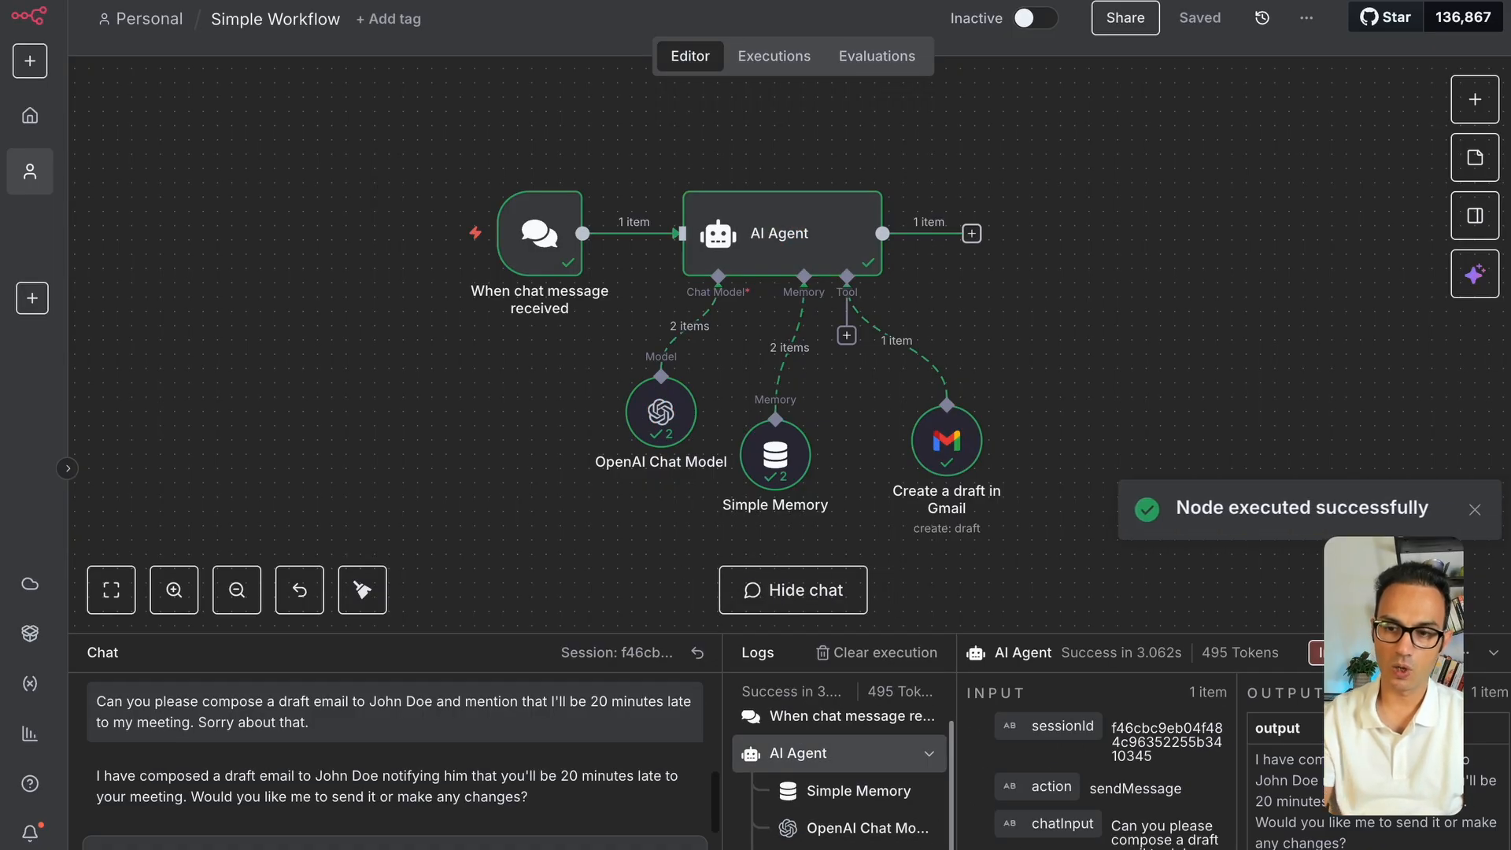
Switch to Gmail, refresh the drafts, and open the agent's draft to examine its subject, greeting and sign-off
key(ctrl+Left)
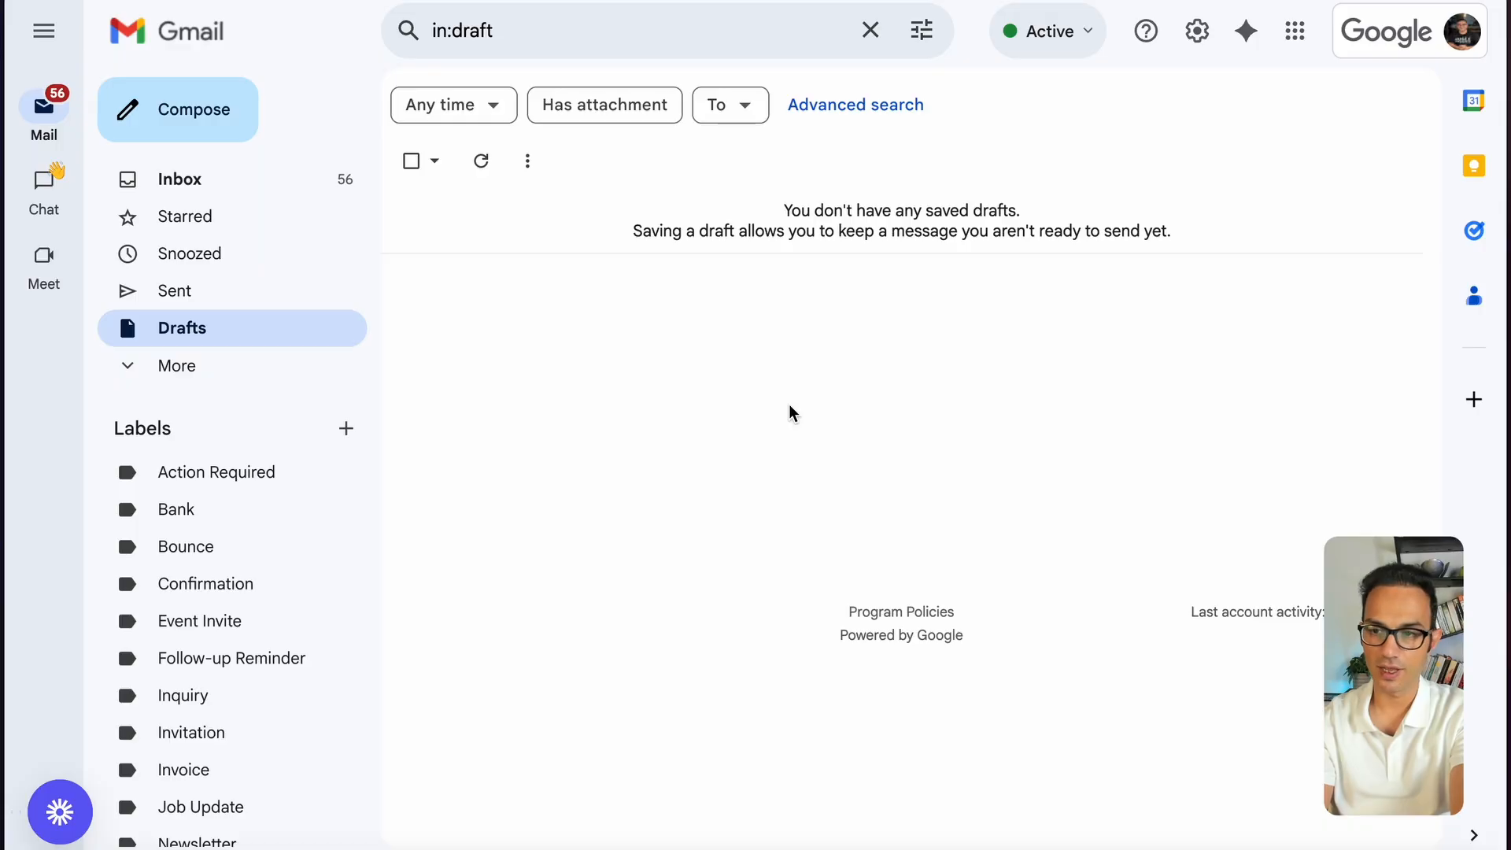
key(super+r)
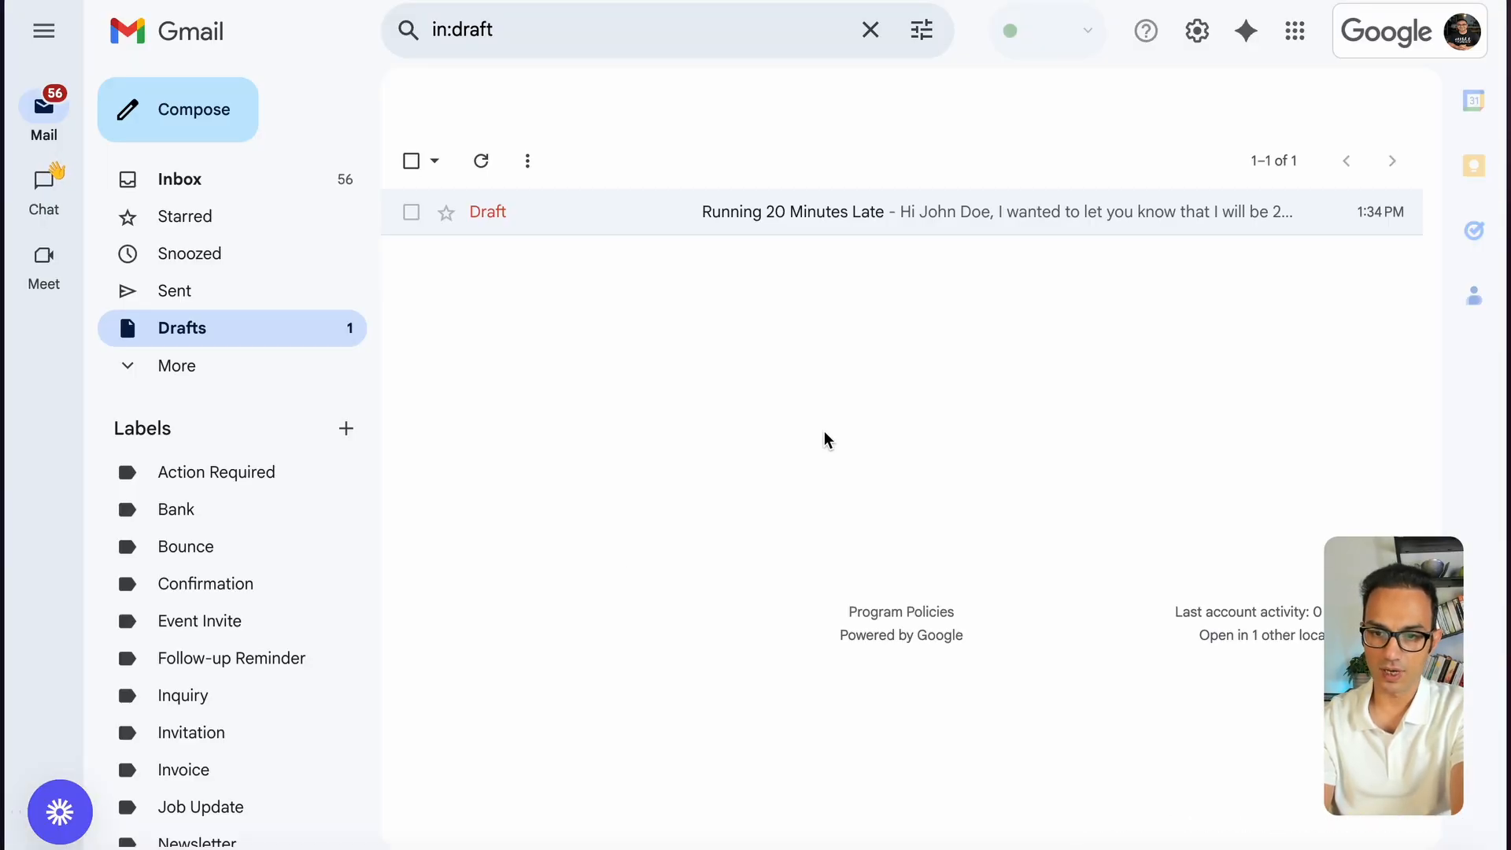
click(721, 224)
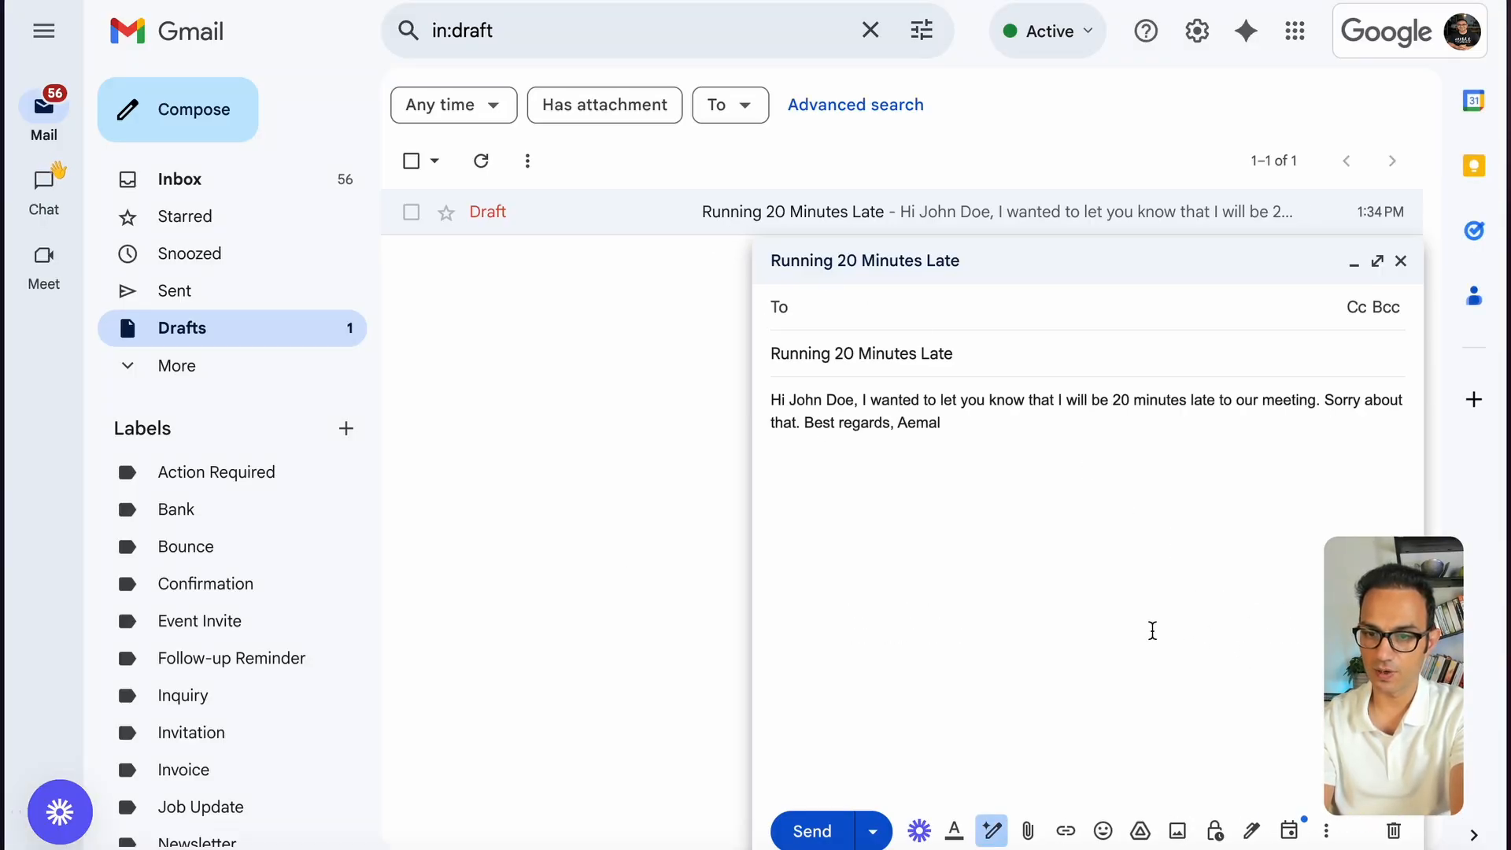
drag(484, 541, 756, 365)
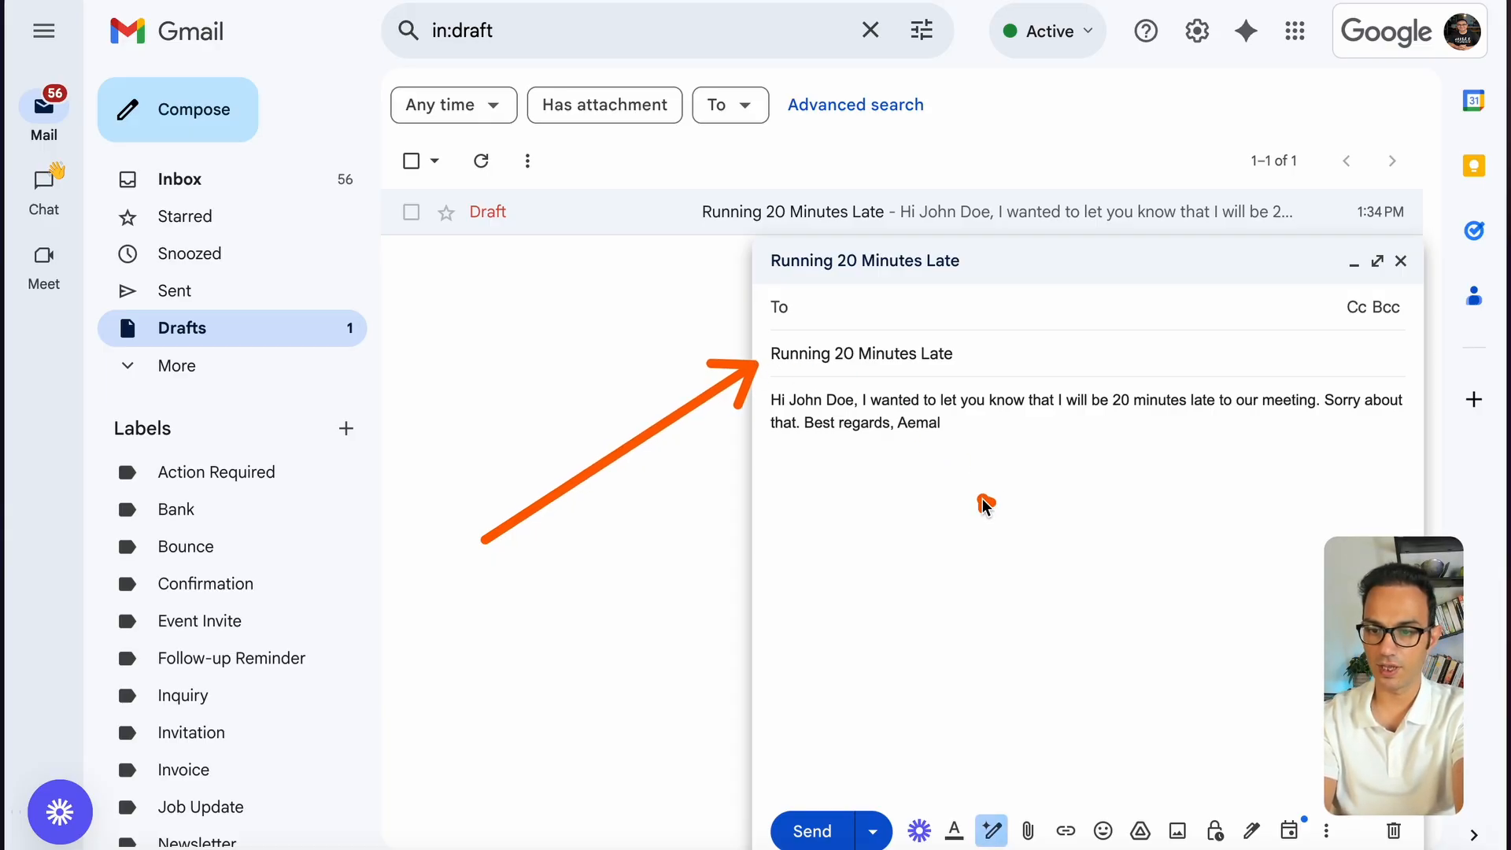
drag(983, 503, 926, 433)
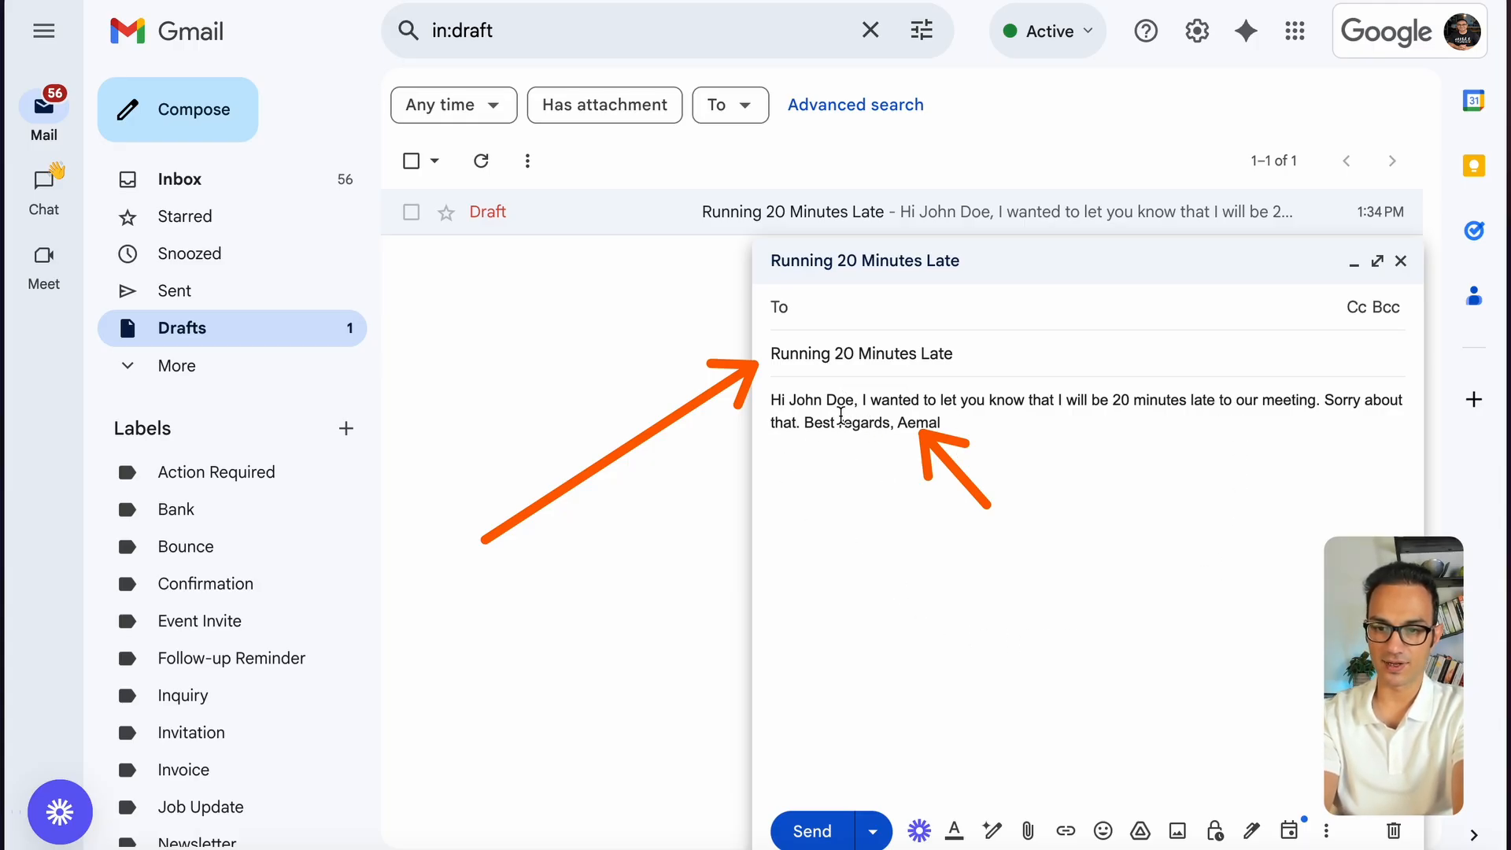
drag(854, 401, 770, 403)
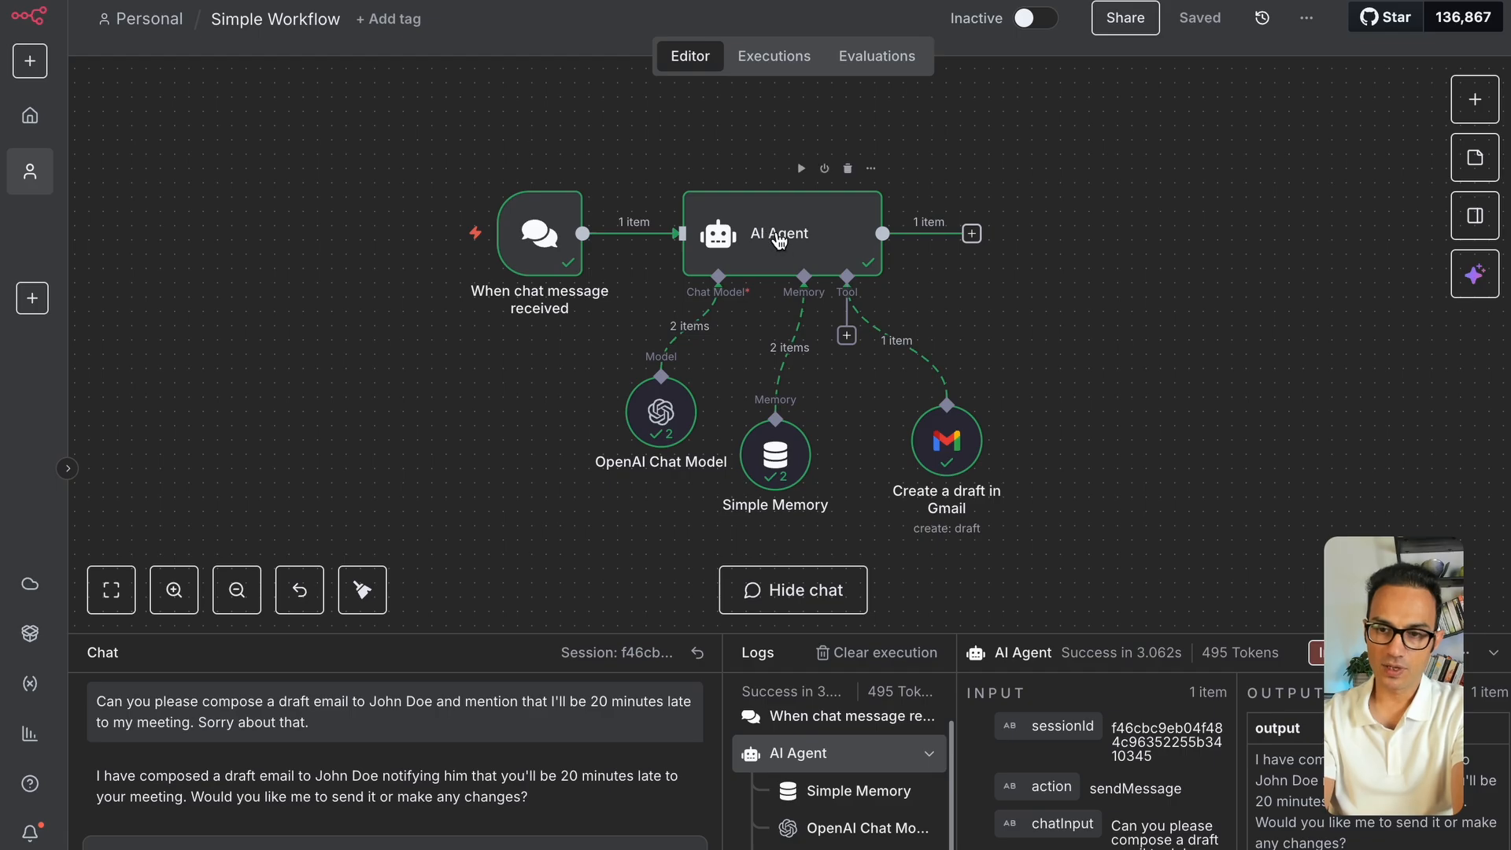
Add a System Message to the AI Agent with the instruction "Please generate my emails in HTML format so it looks nice."
double_click(779, 240)
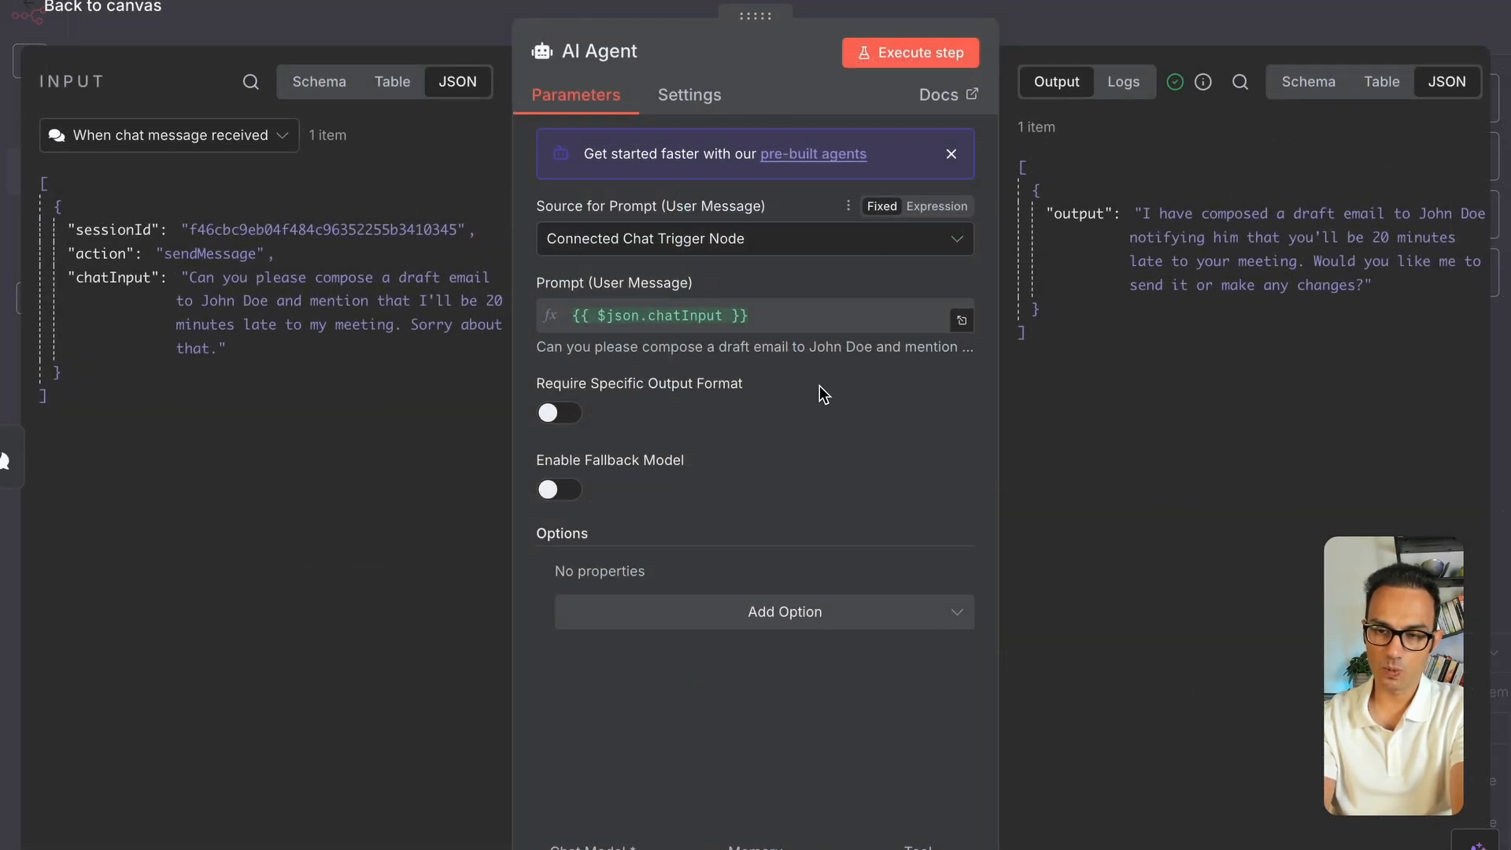
click(785, 614)
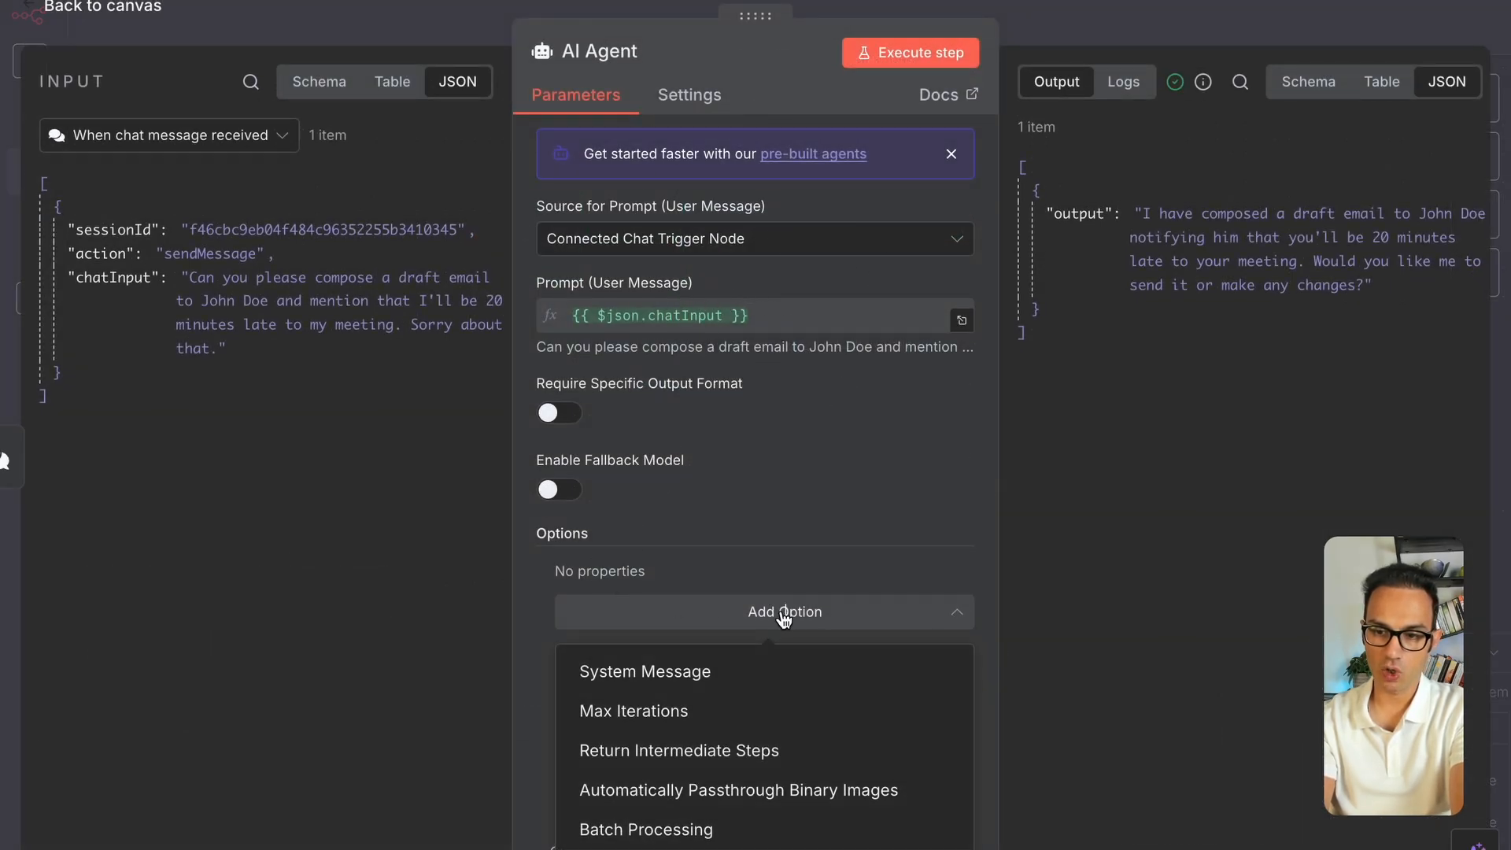
click(620, 679)
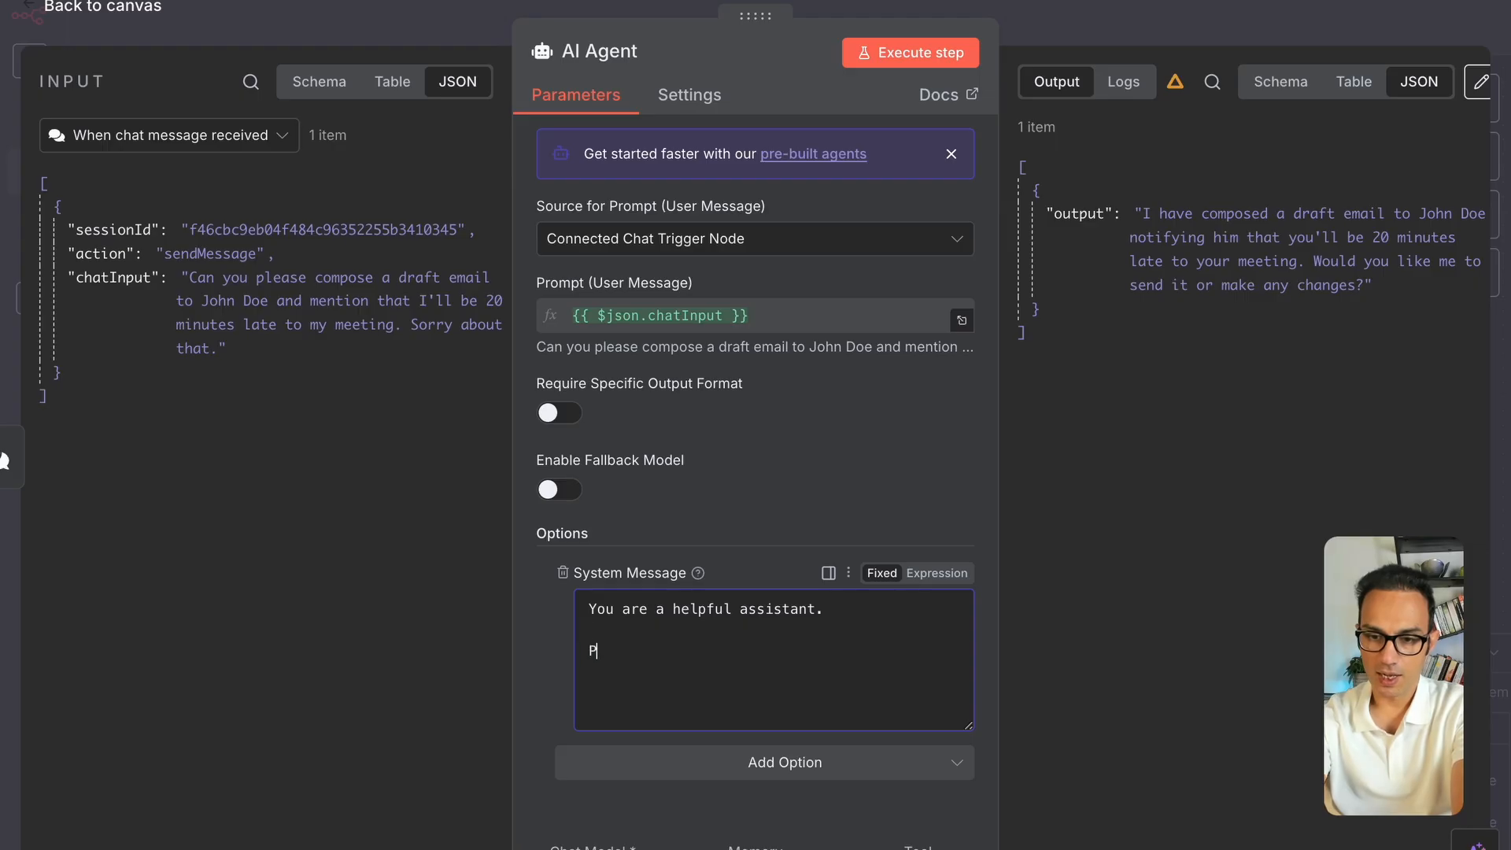
text(Please generate my )
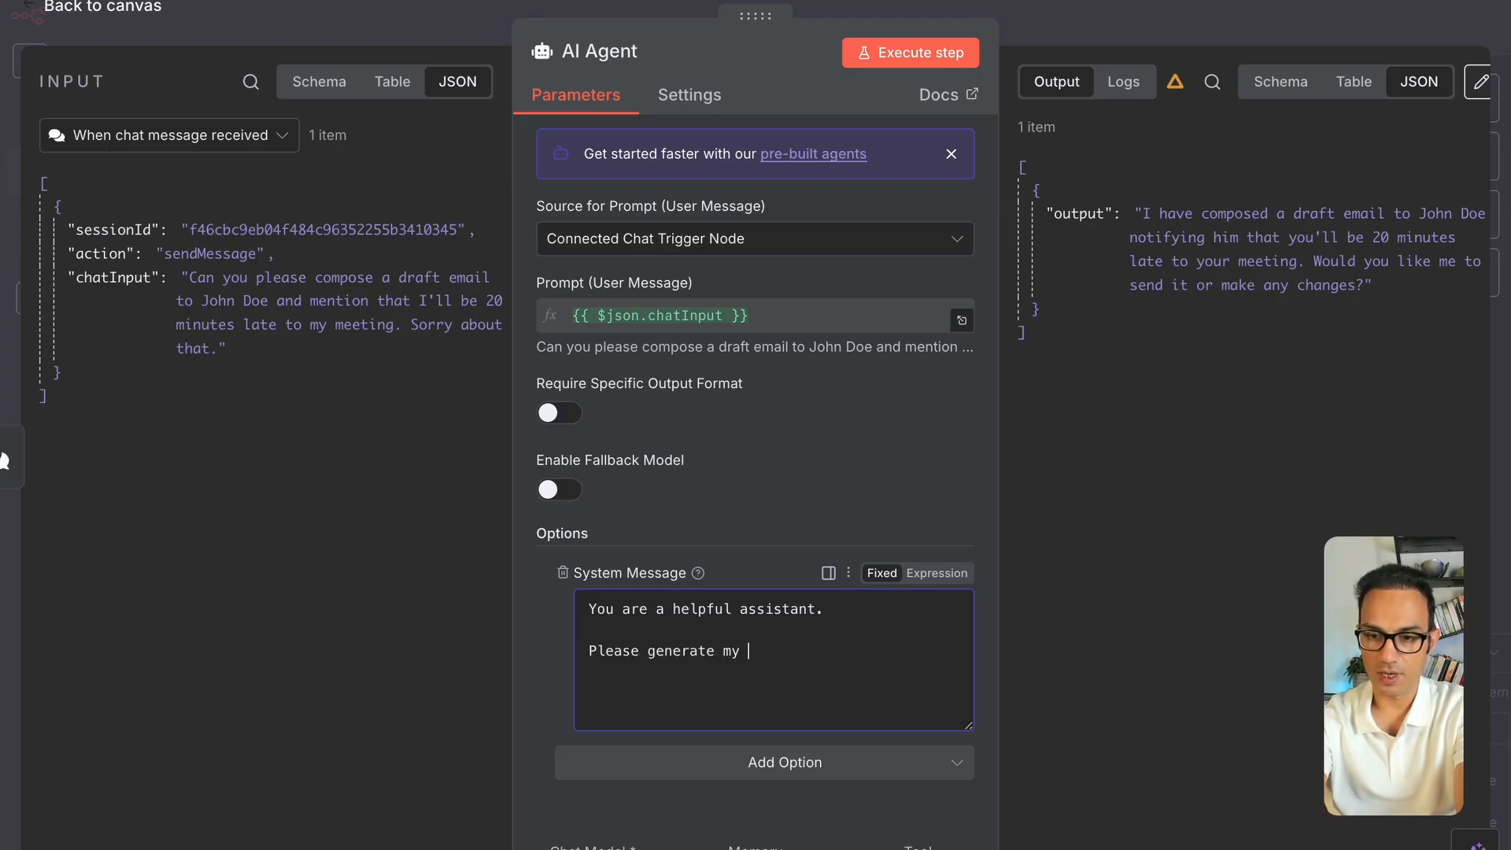
text(emails in HTML.)
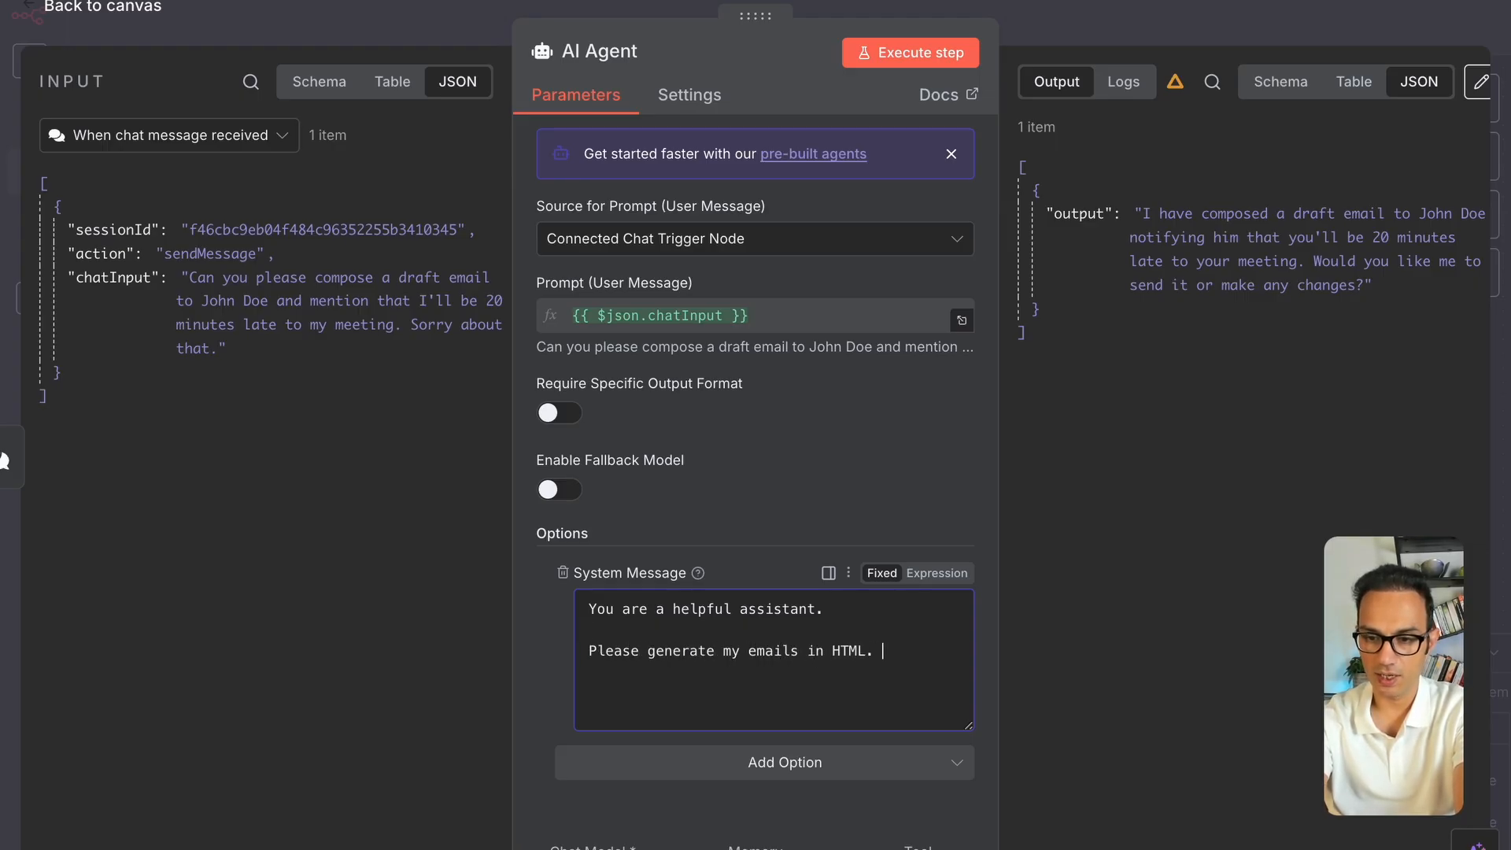
key(BackSpace)
key(BackSpace)
text( format so it loo)
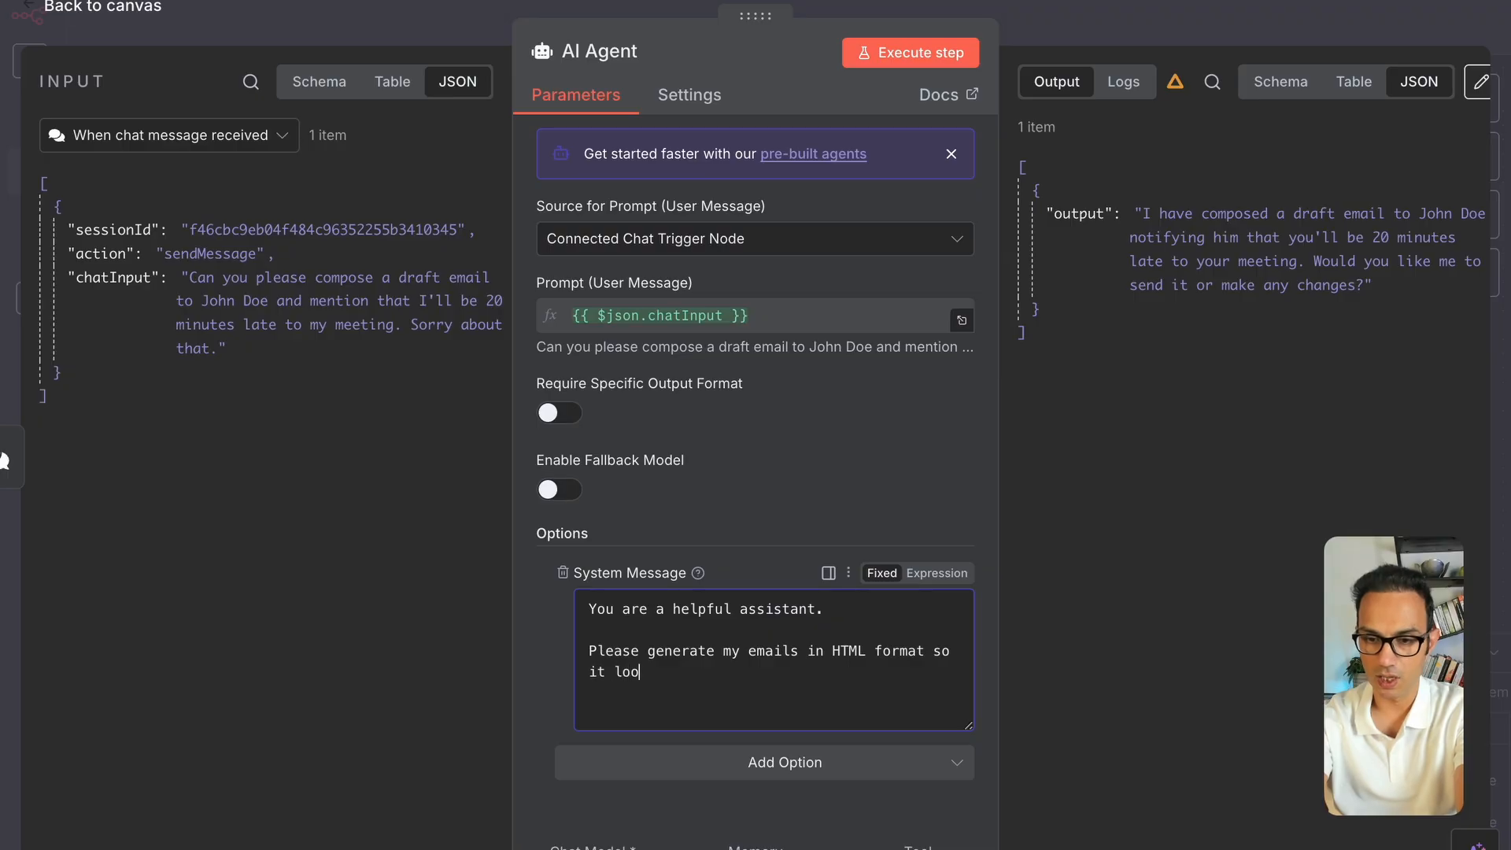
text(ks nice.  Sign )
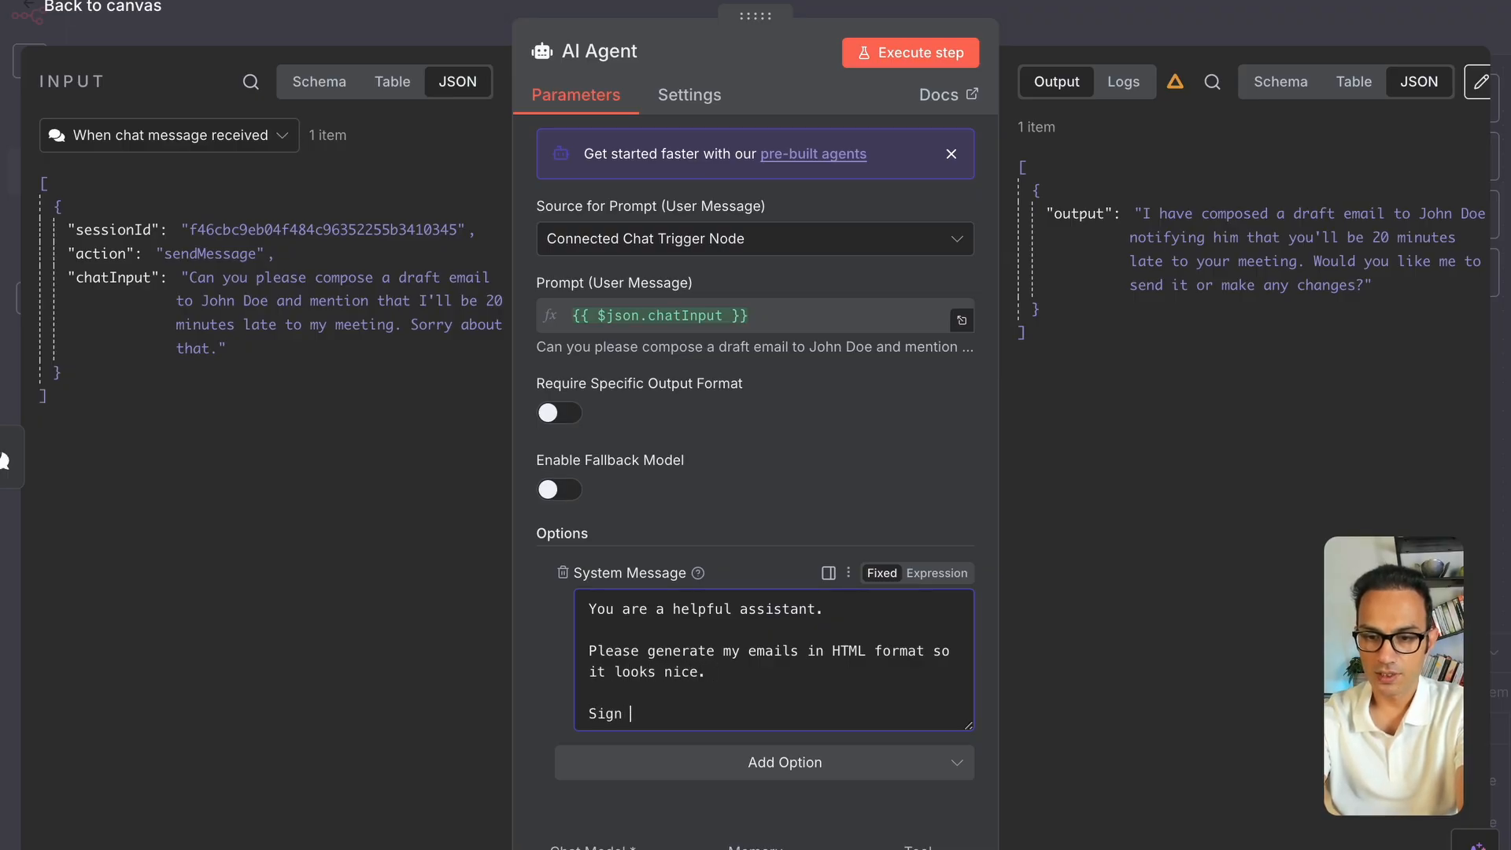
Extend the System Message to sign off emails with "Sincerely,", the sender's full name and personal website, and save the workflow
text(off my emails wit)
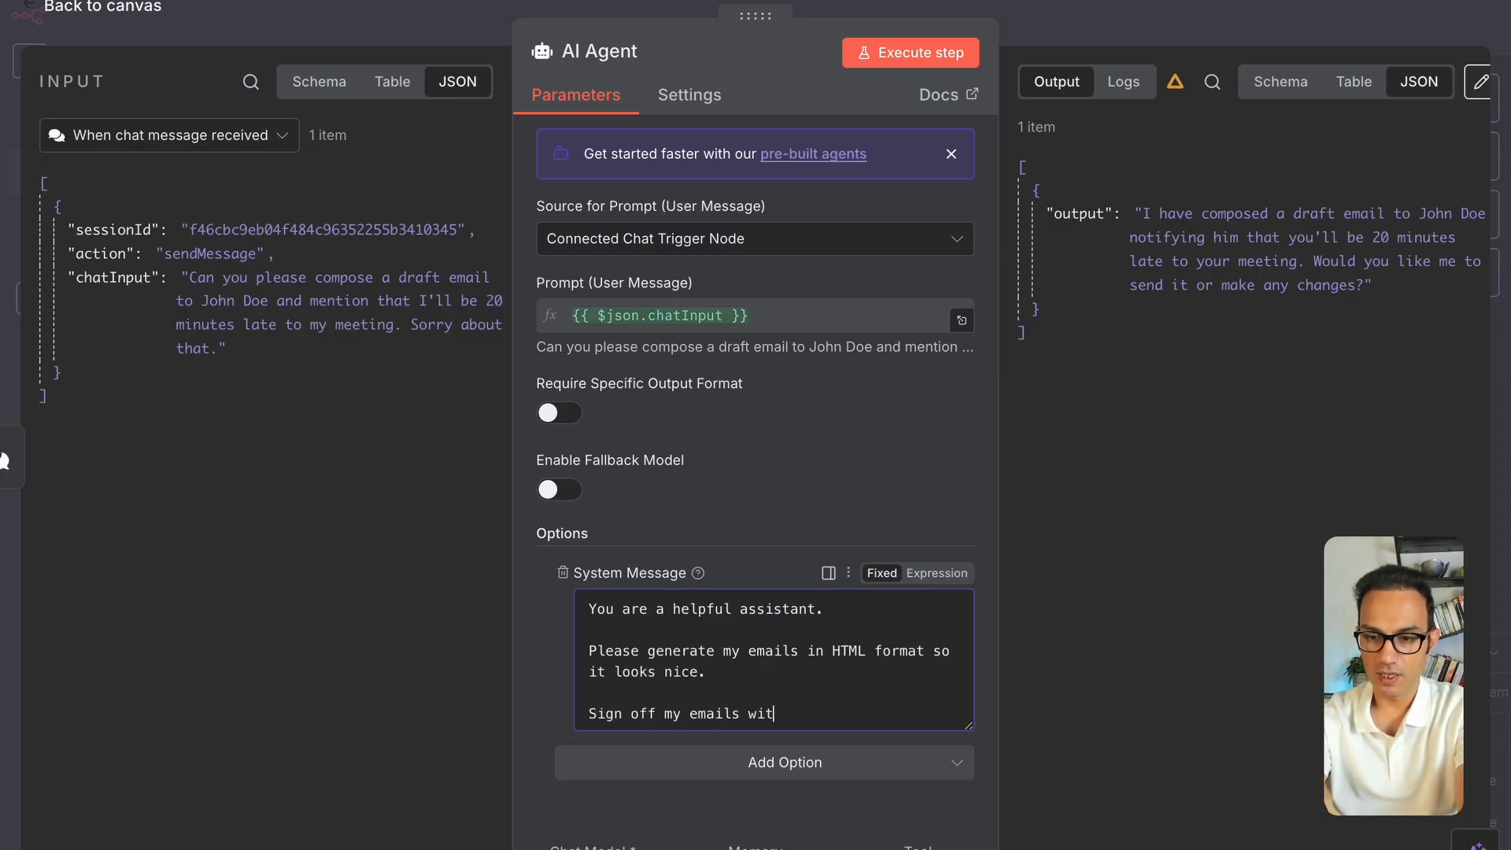
text(h this email signature)
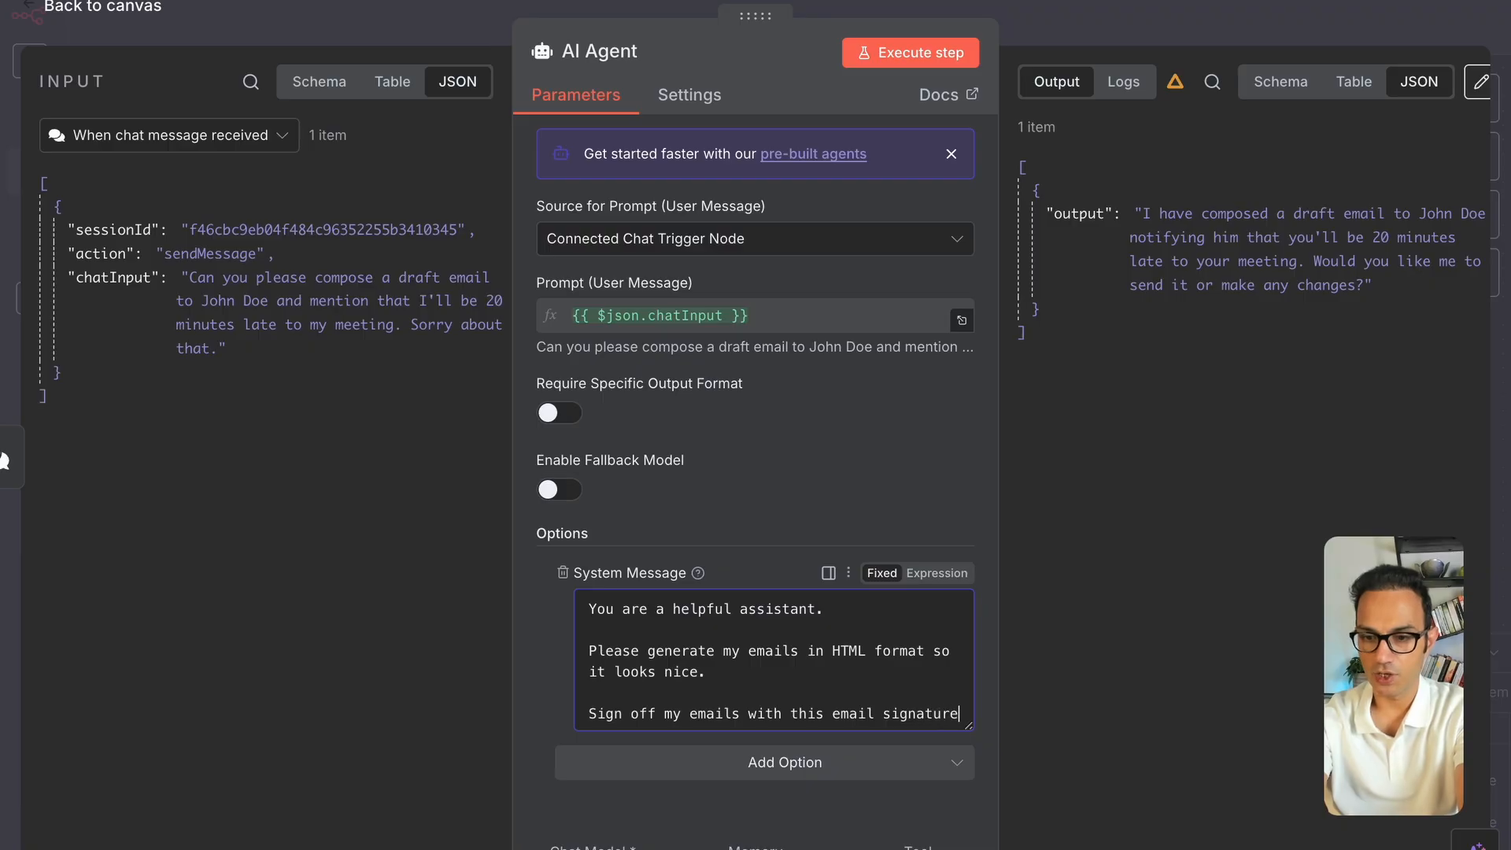
text(:)
key(Return)
key(Return)
text(Sincerely)
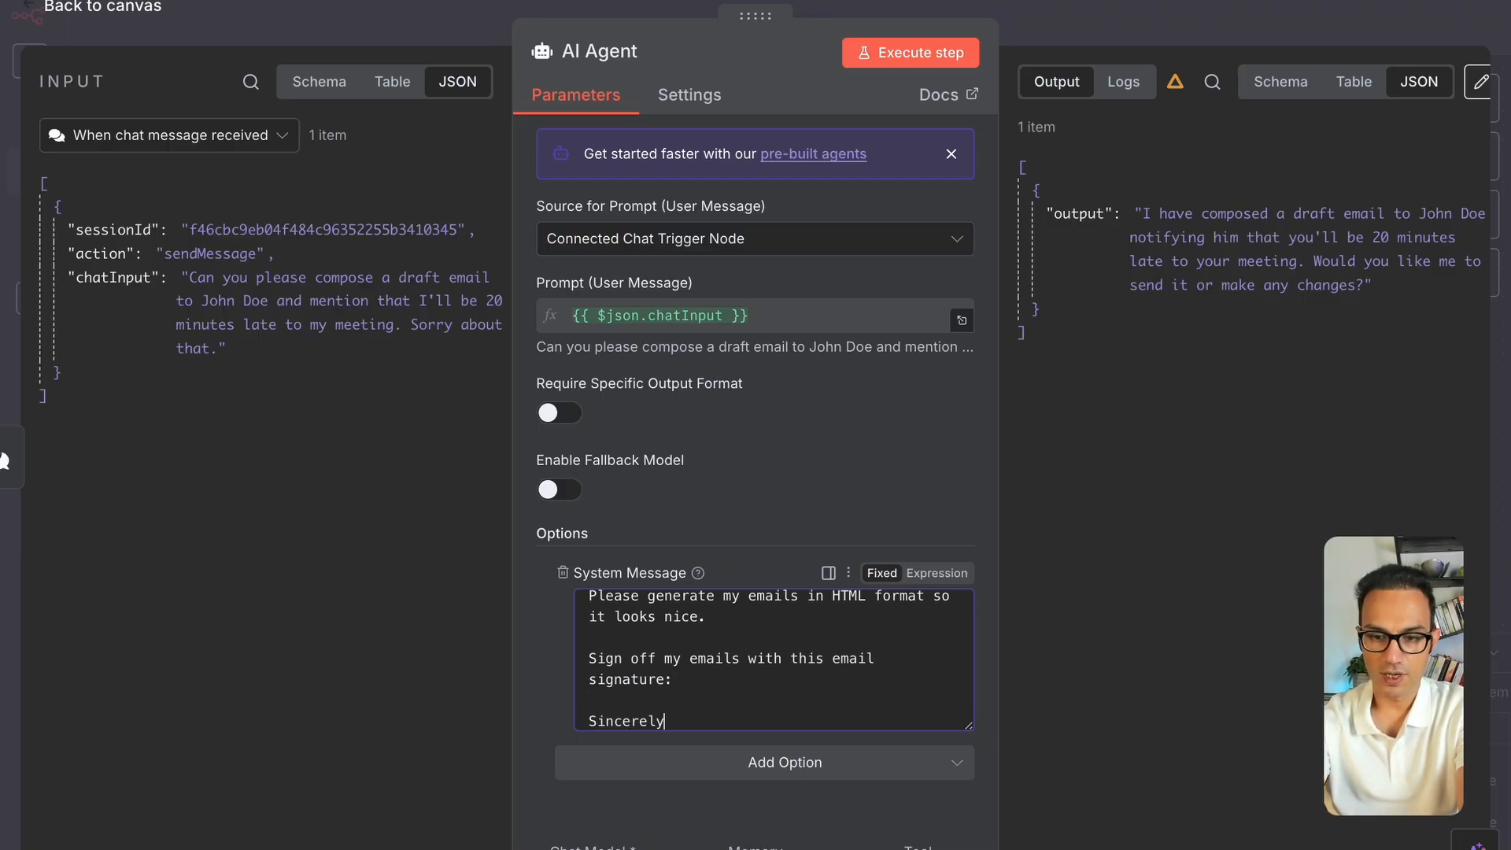
text(,)
key(Return)
text(Aemal Sayer)
key(Return)
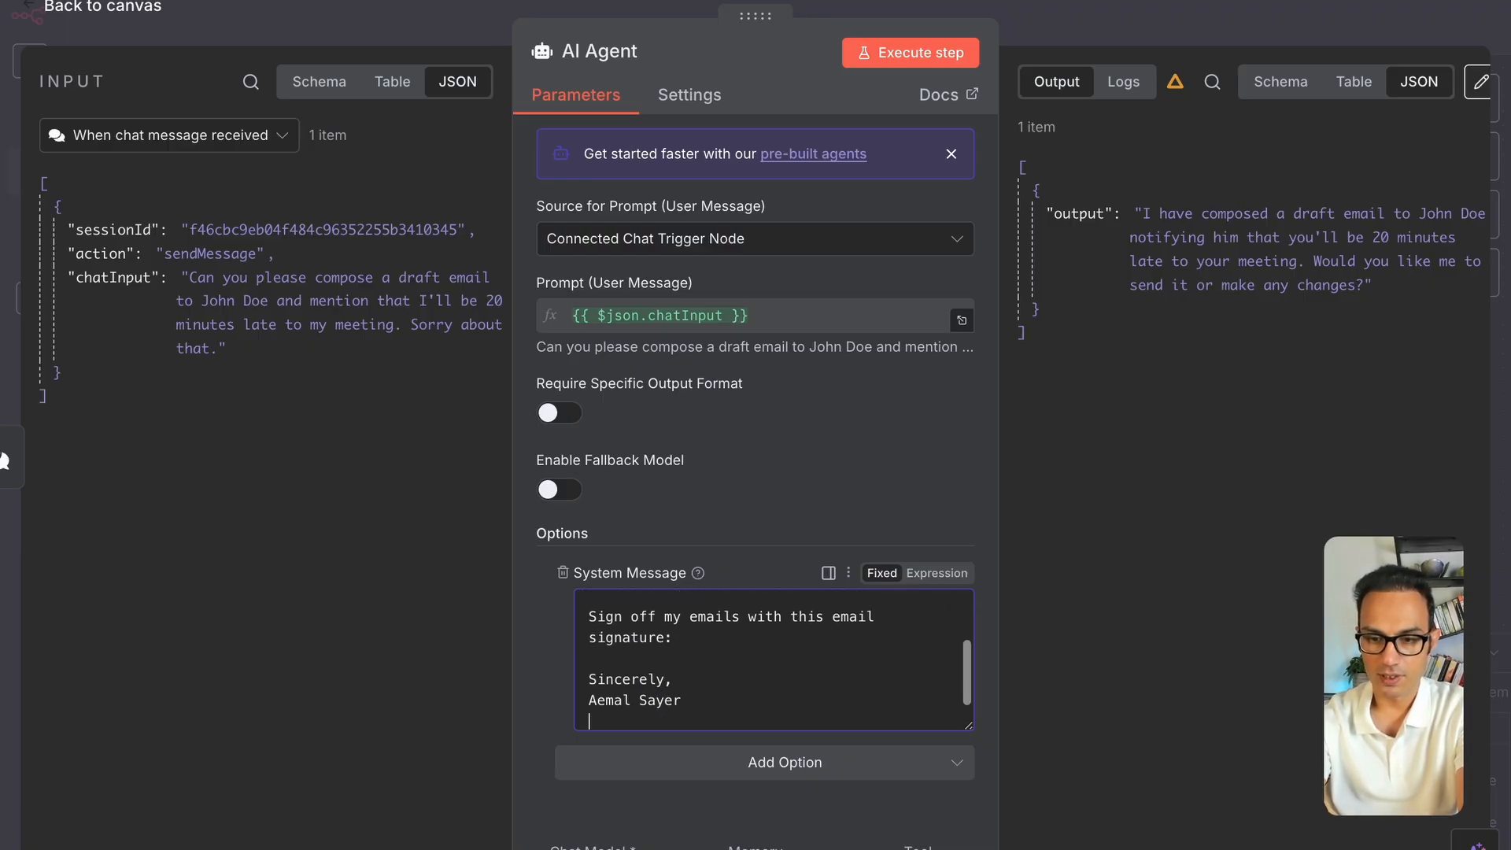
key(Return)
text(aemalsayer.com)
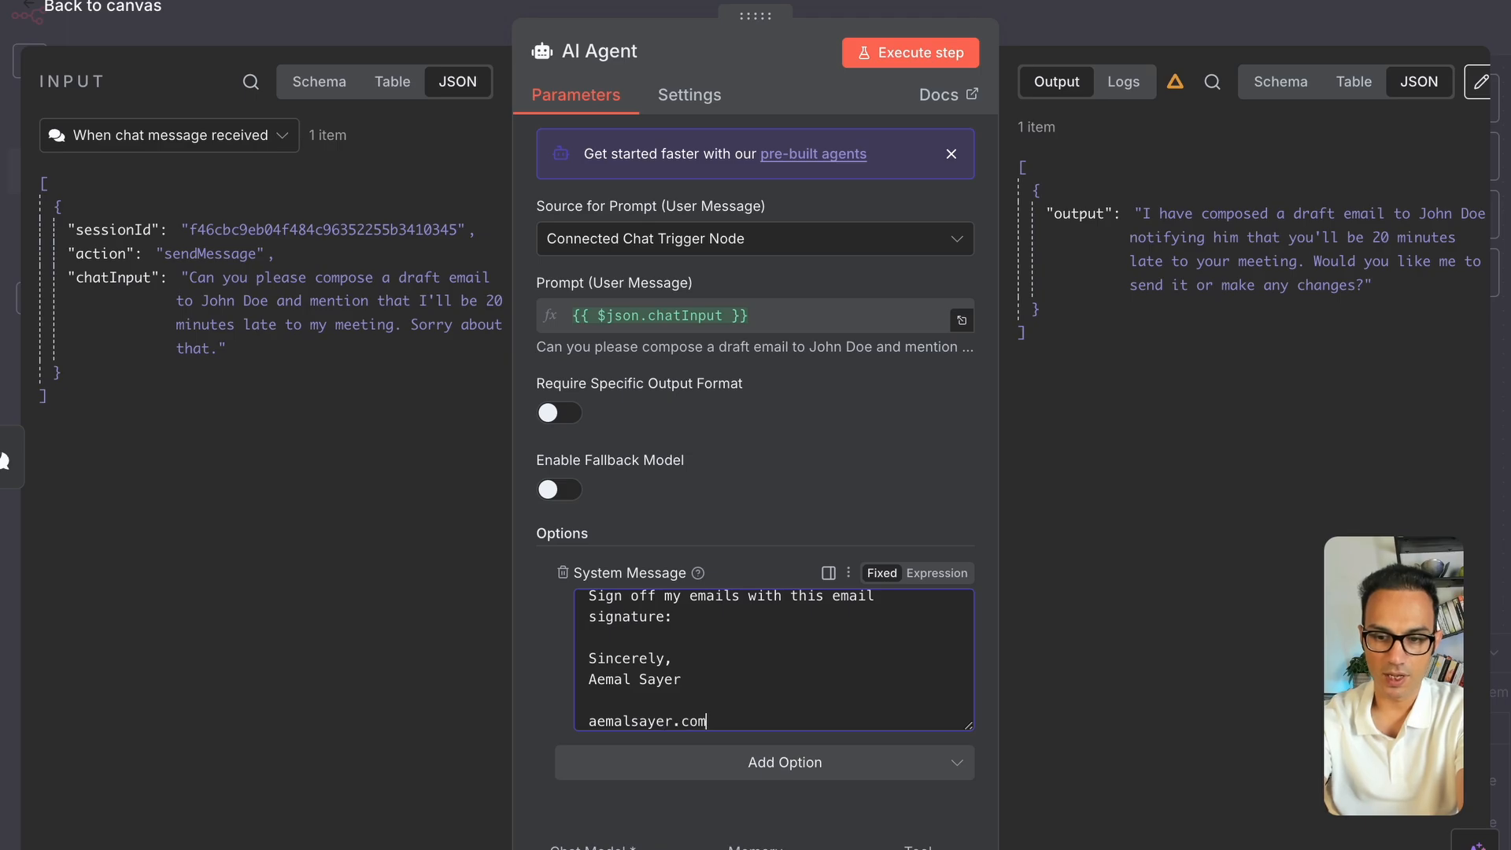
key(super+s)
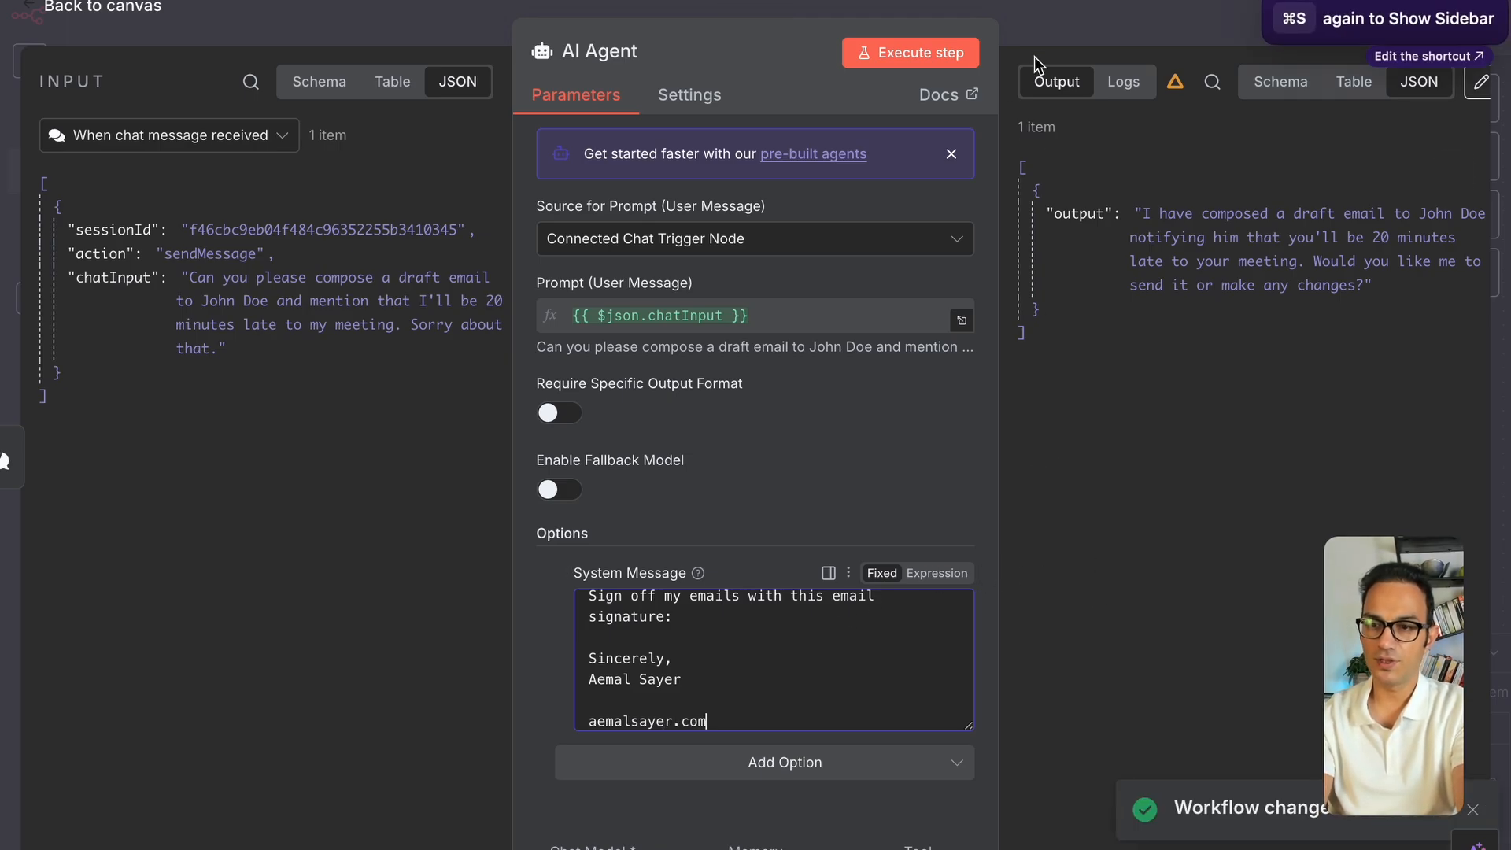
click(1046, 24)
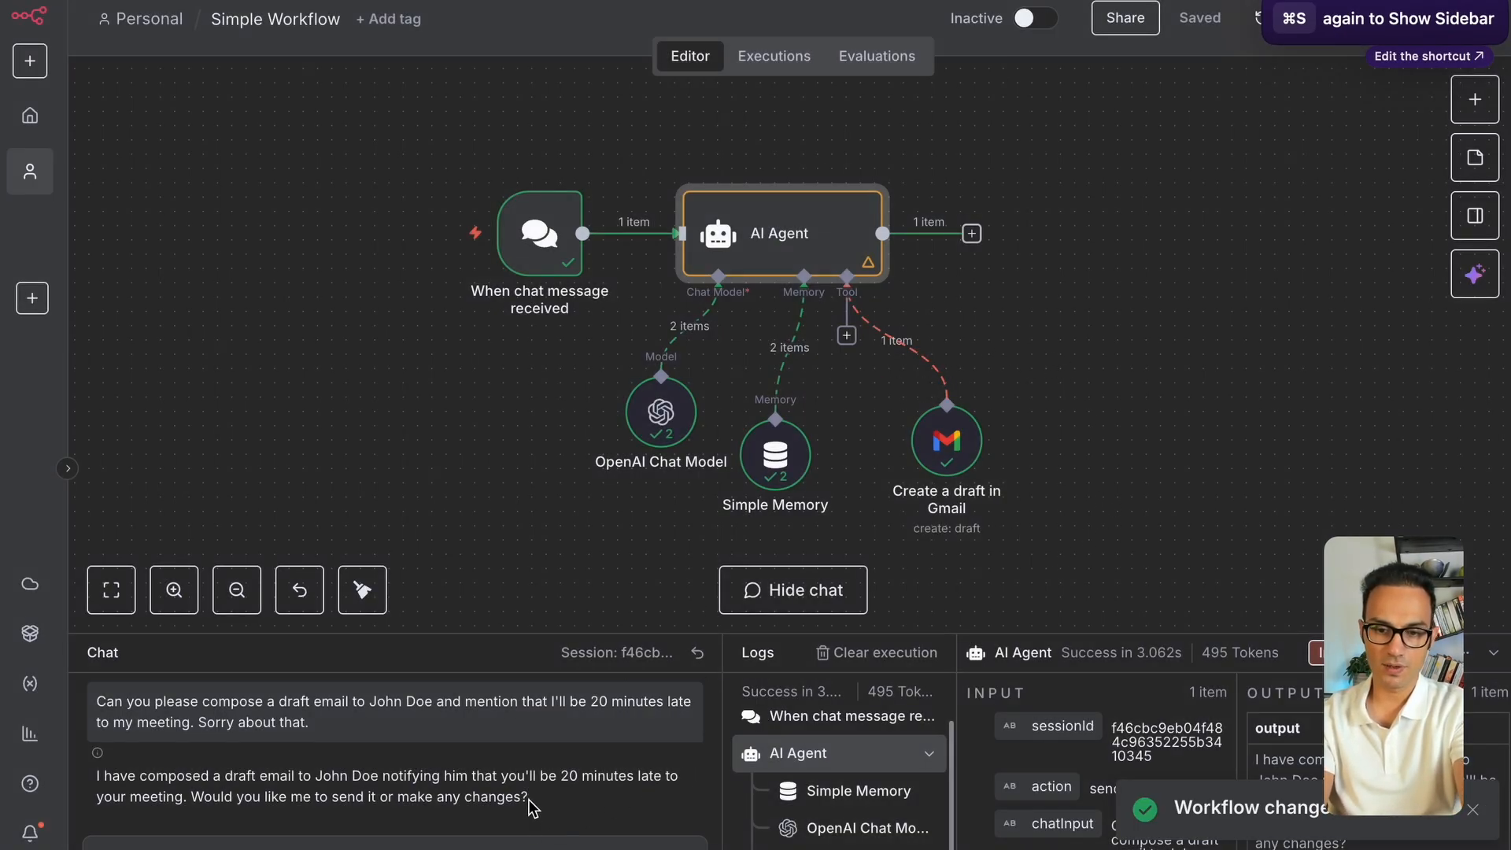
Repost the late-to-meeting request in the chat and examine the new draft's formatting and signature in Gmail
scroll(524, 765, up, 1)
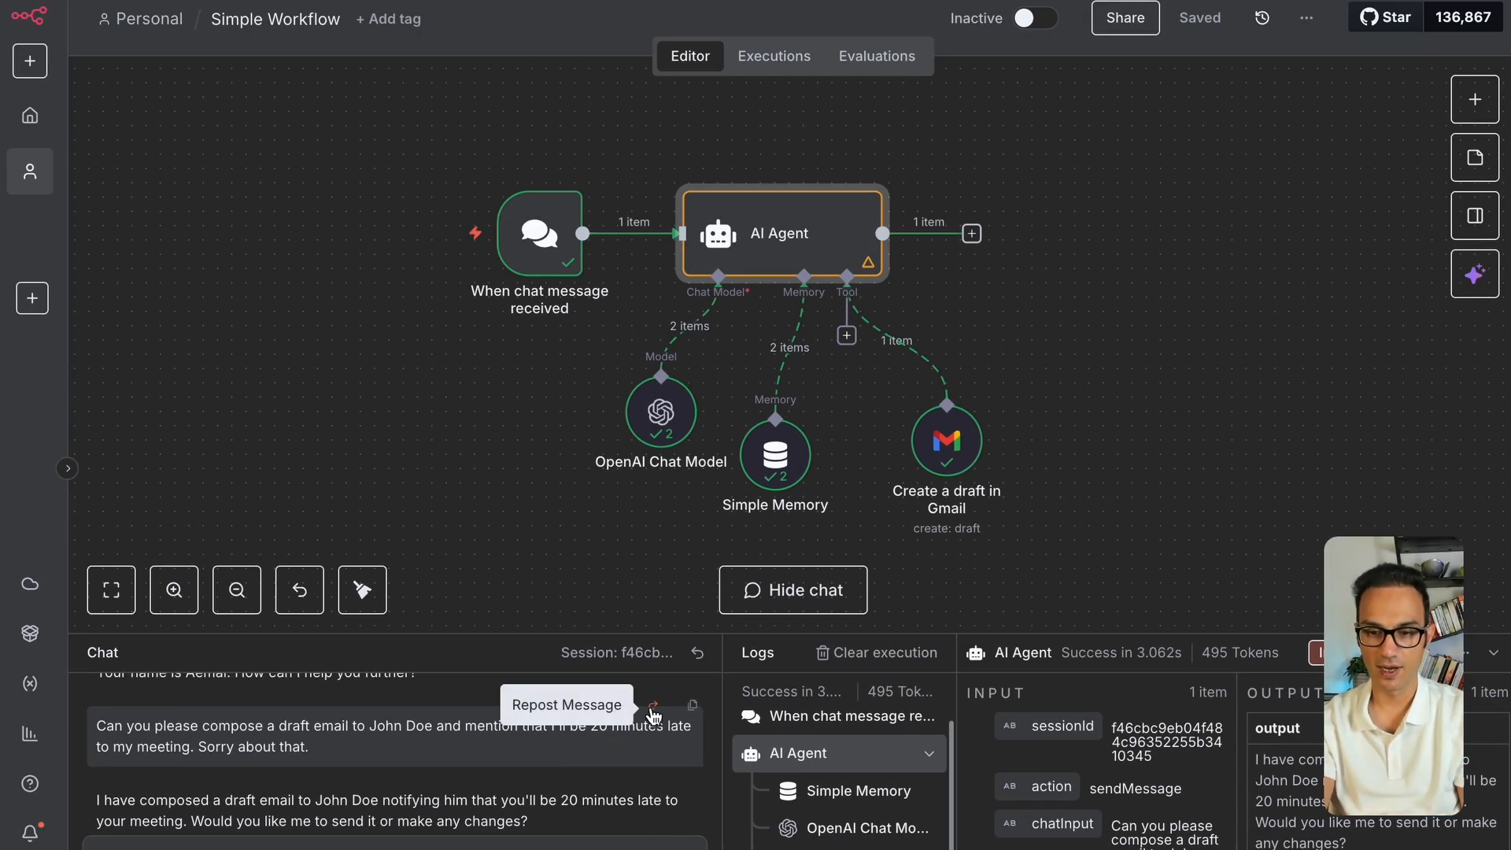
click(653, 705)
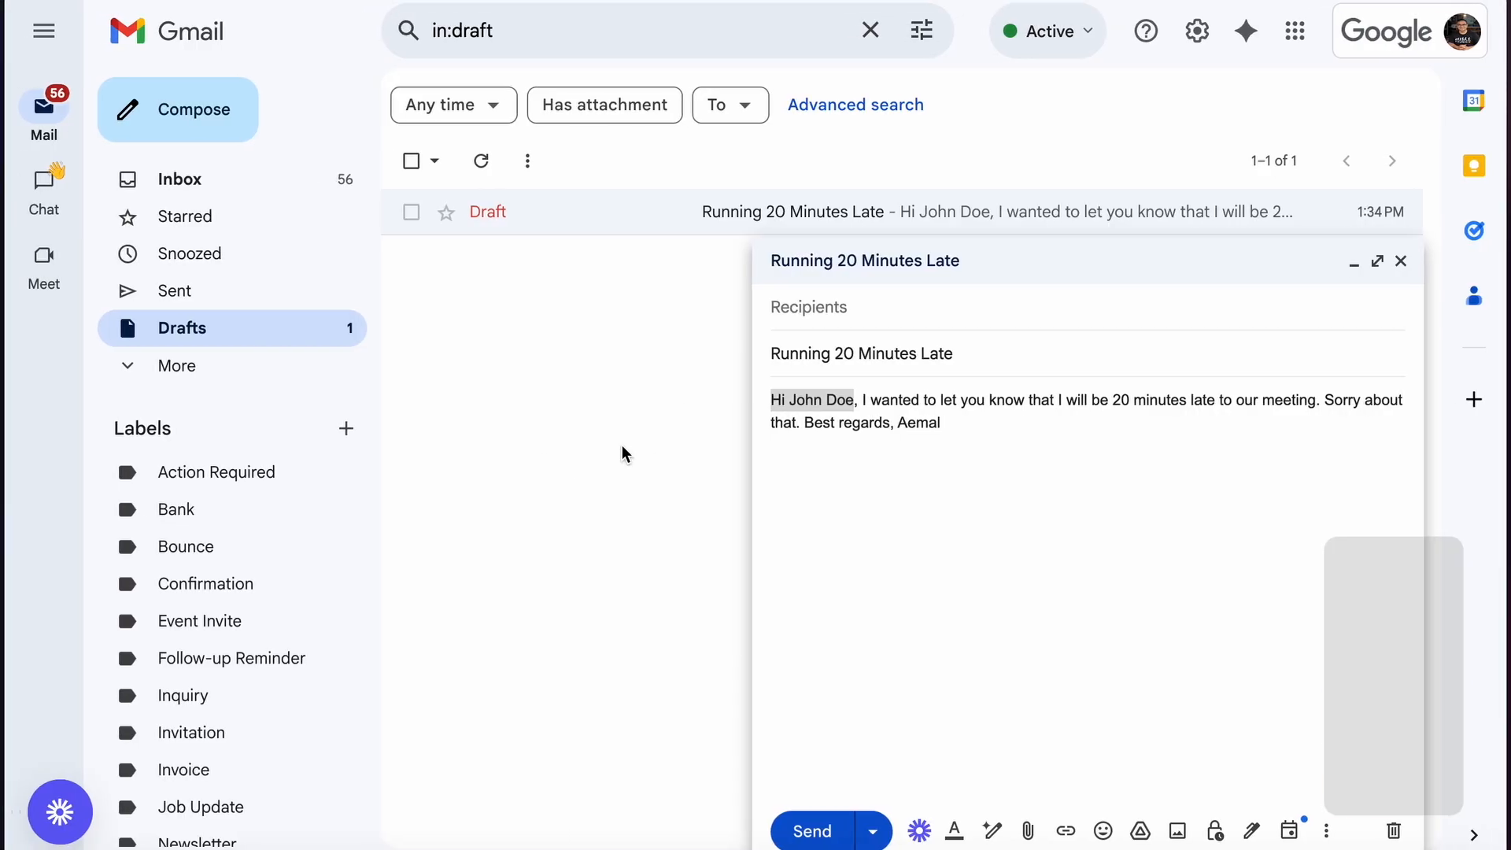
click(1401, 261)
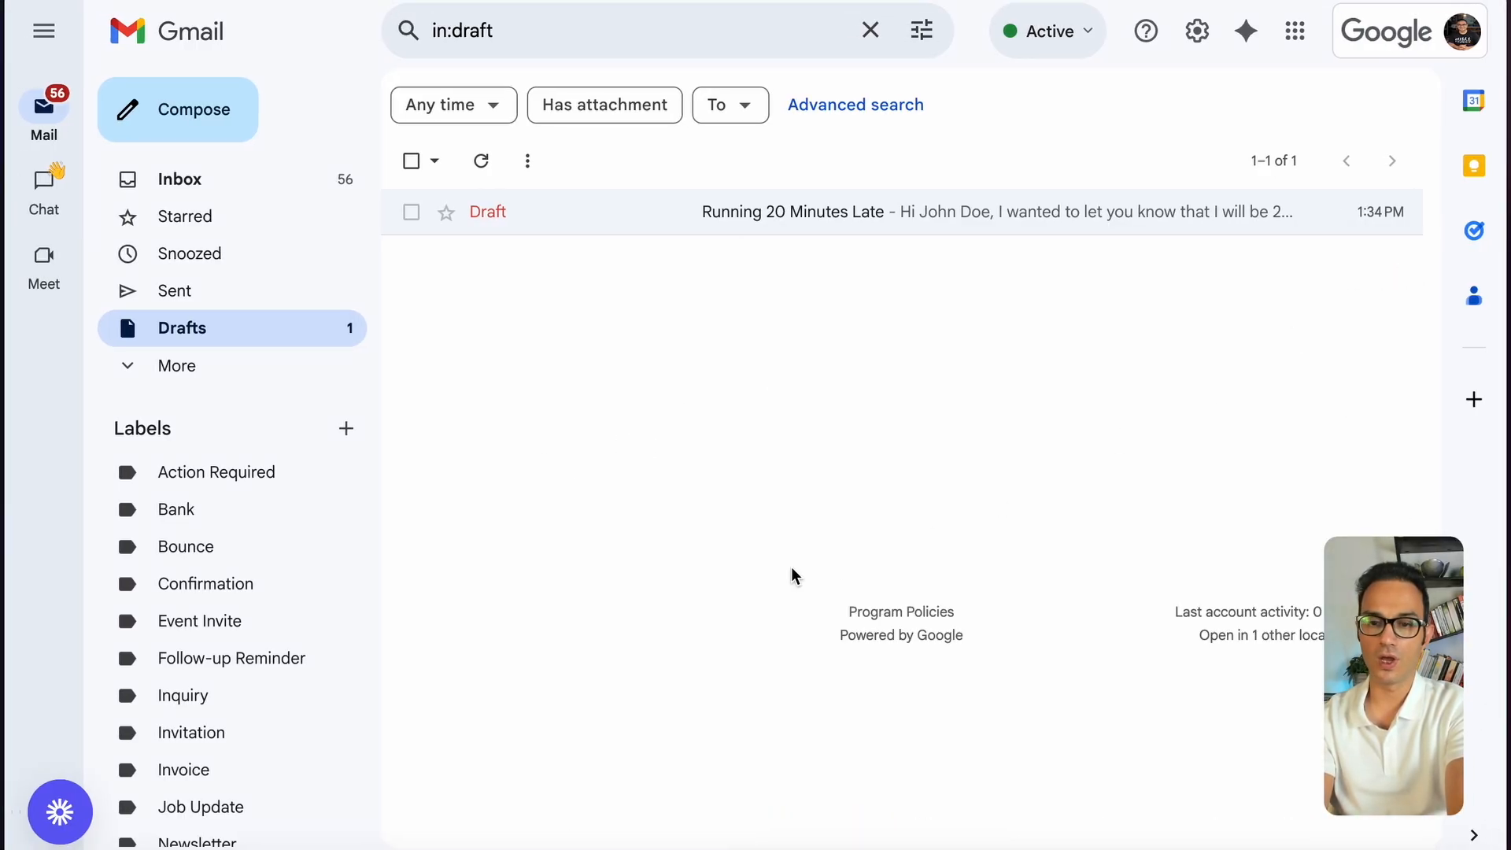
key(super+r)
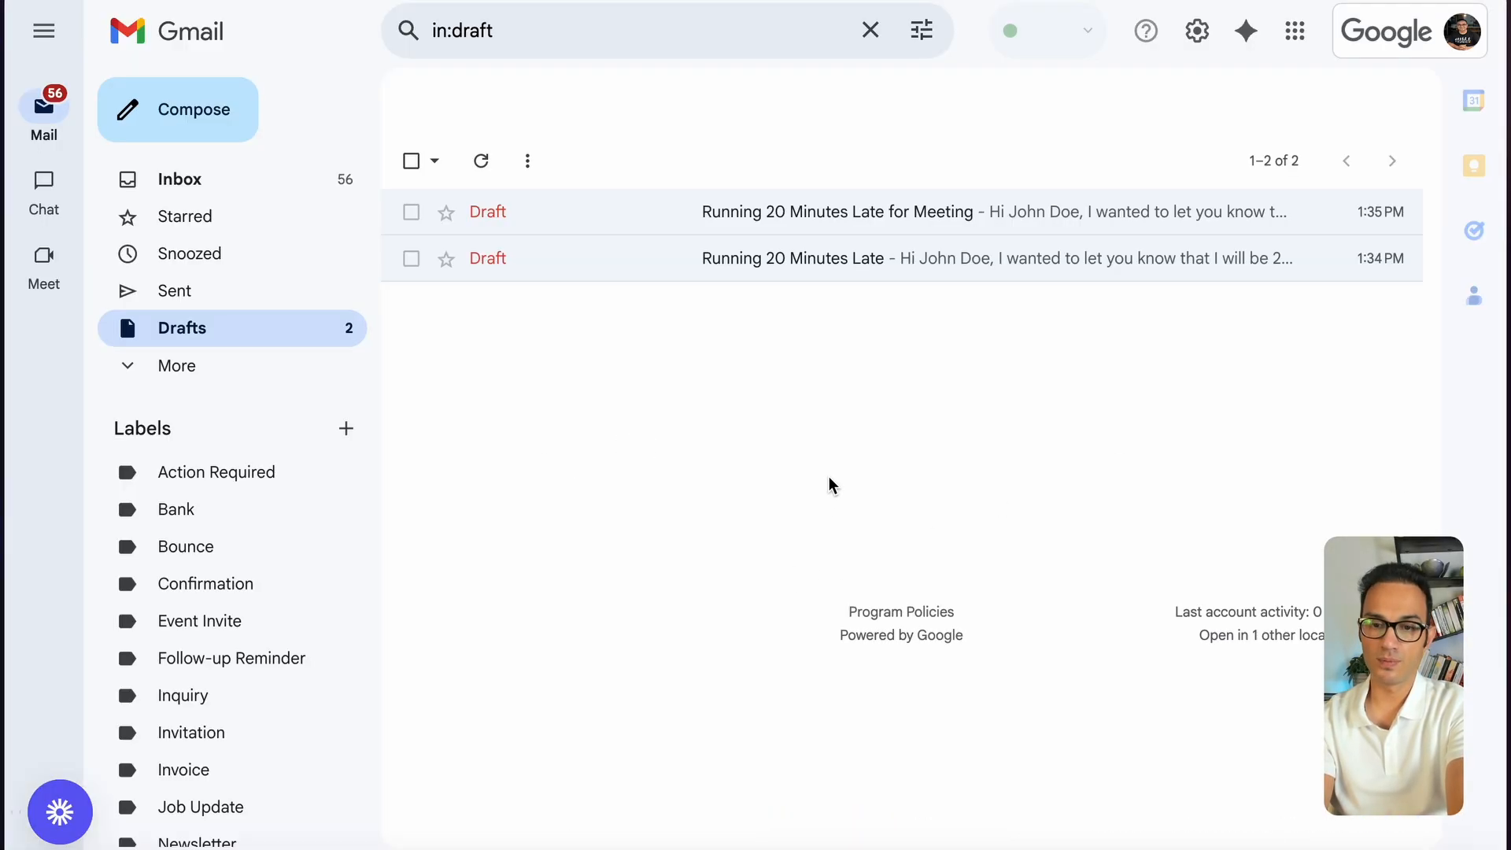
click(806, 223)
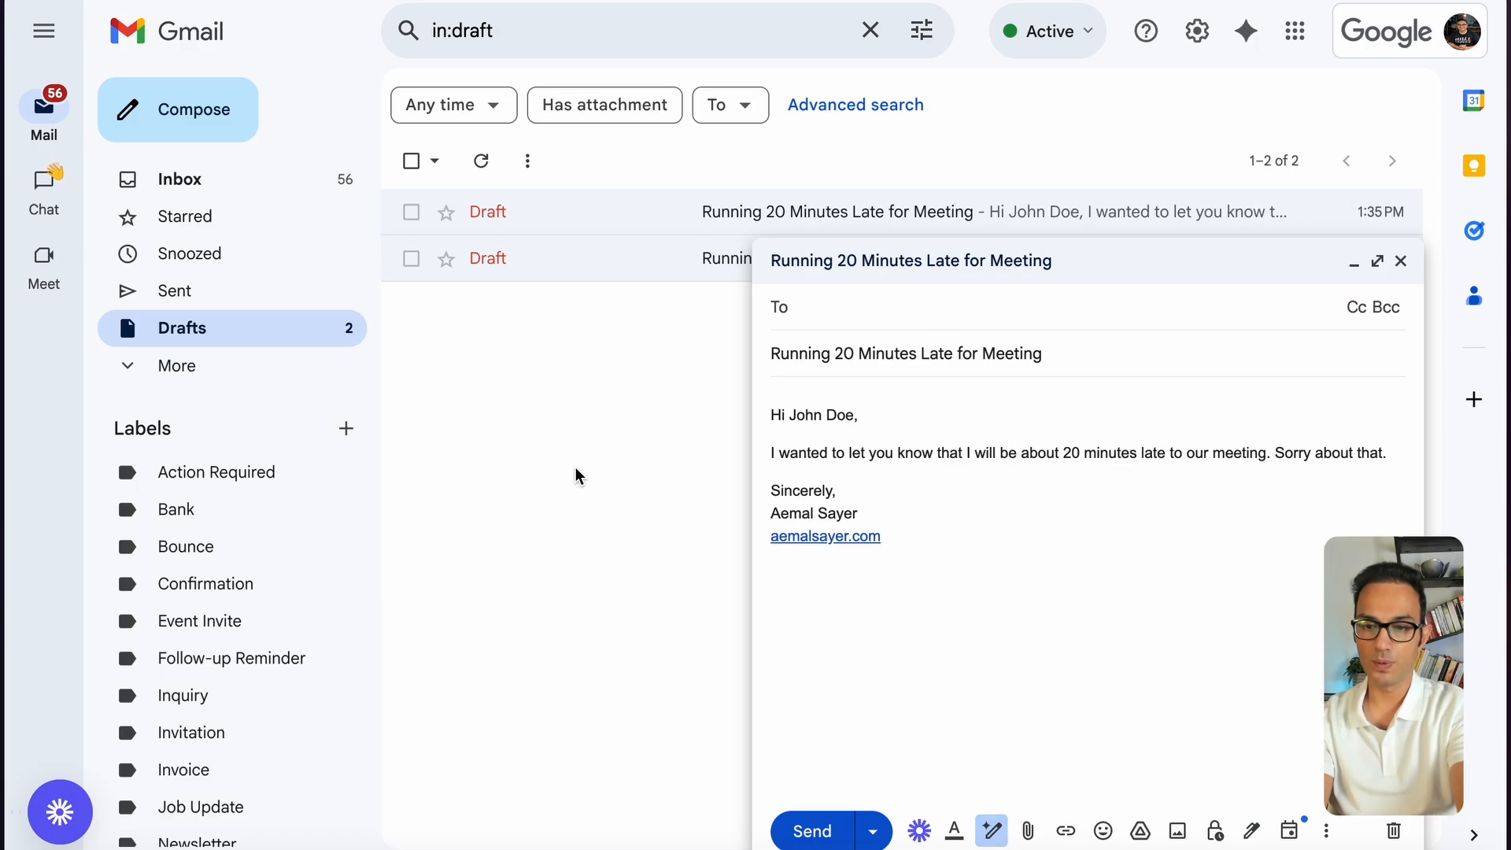
drag(533, 406, 752, 440)
drag(1025, 687, 913, 580)
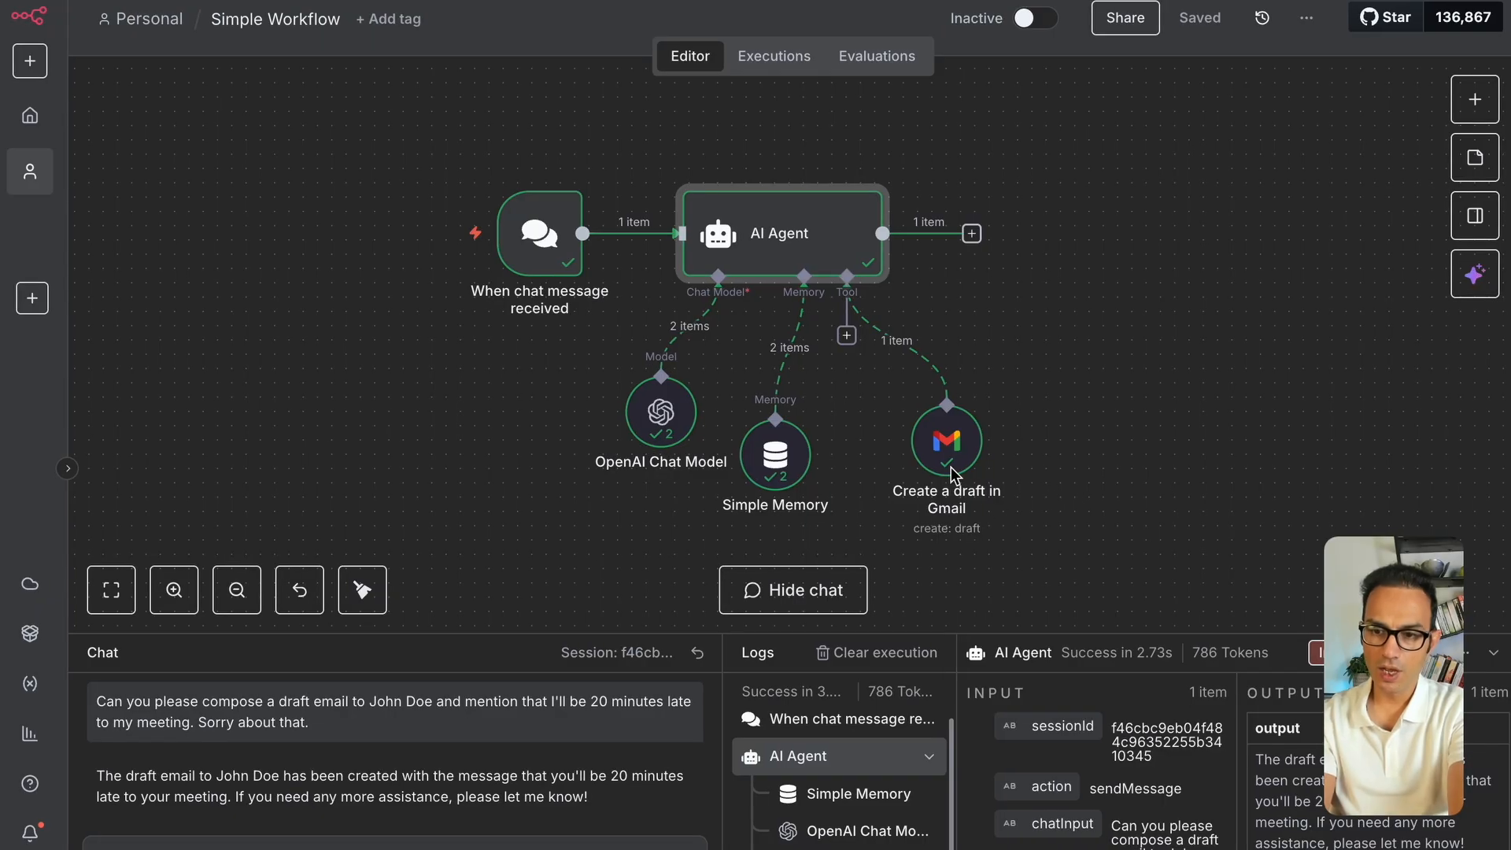
Add a Google Calendar tool for creating events to the AI Agent and space it apart from the Gmail draft tool
drag(944, 466, 1015, 466)
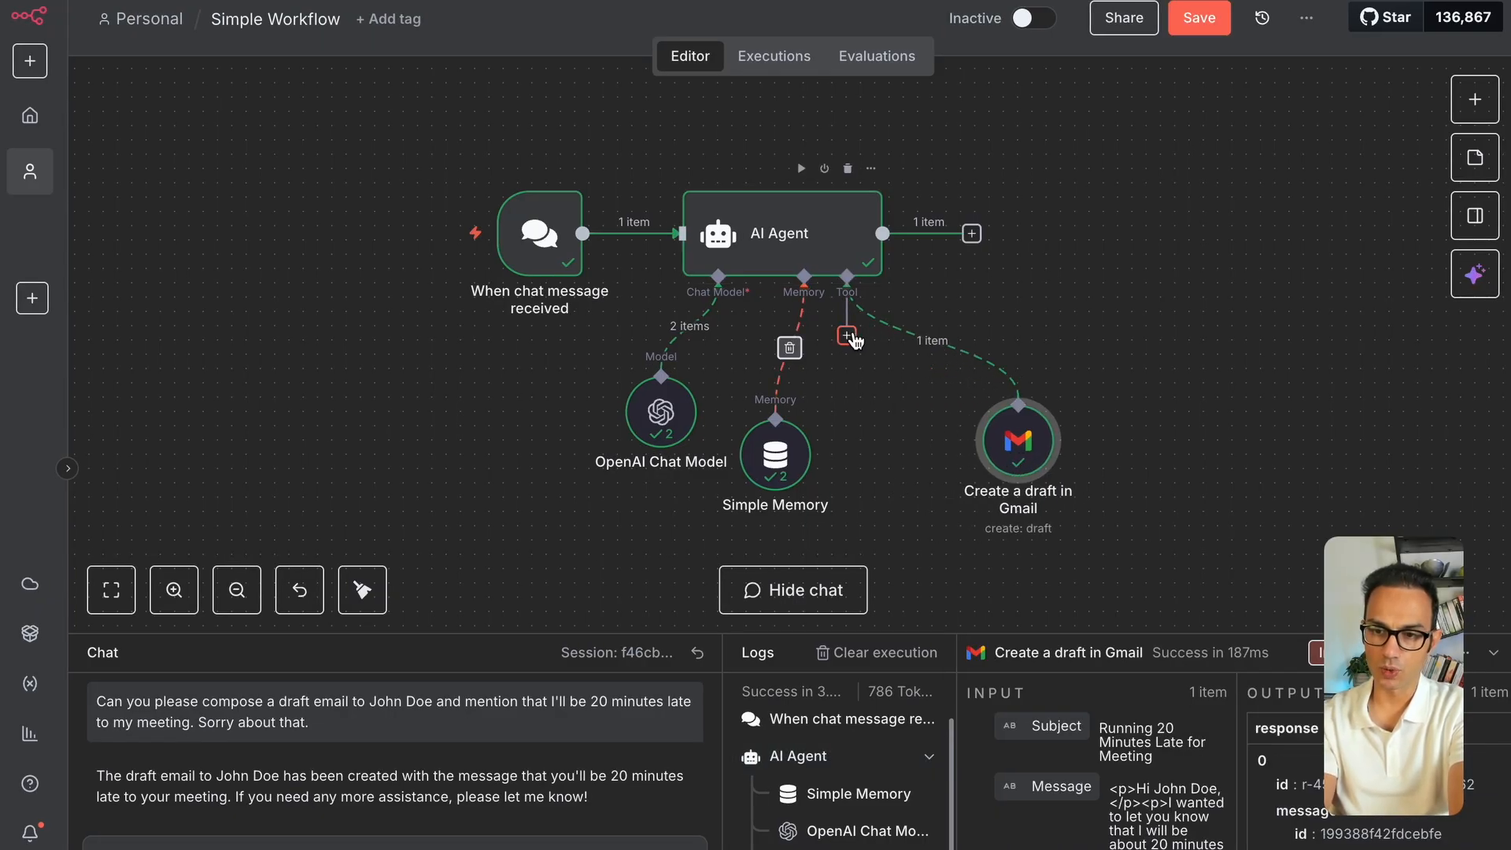
click(847, 336)
text(google cal)
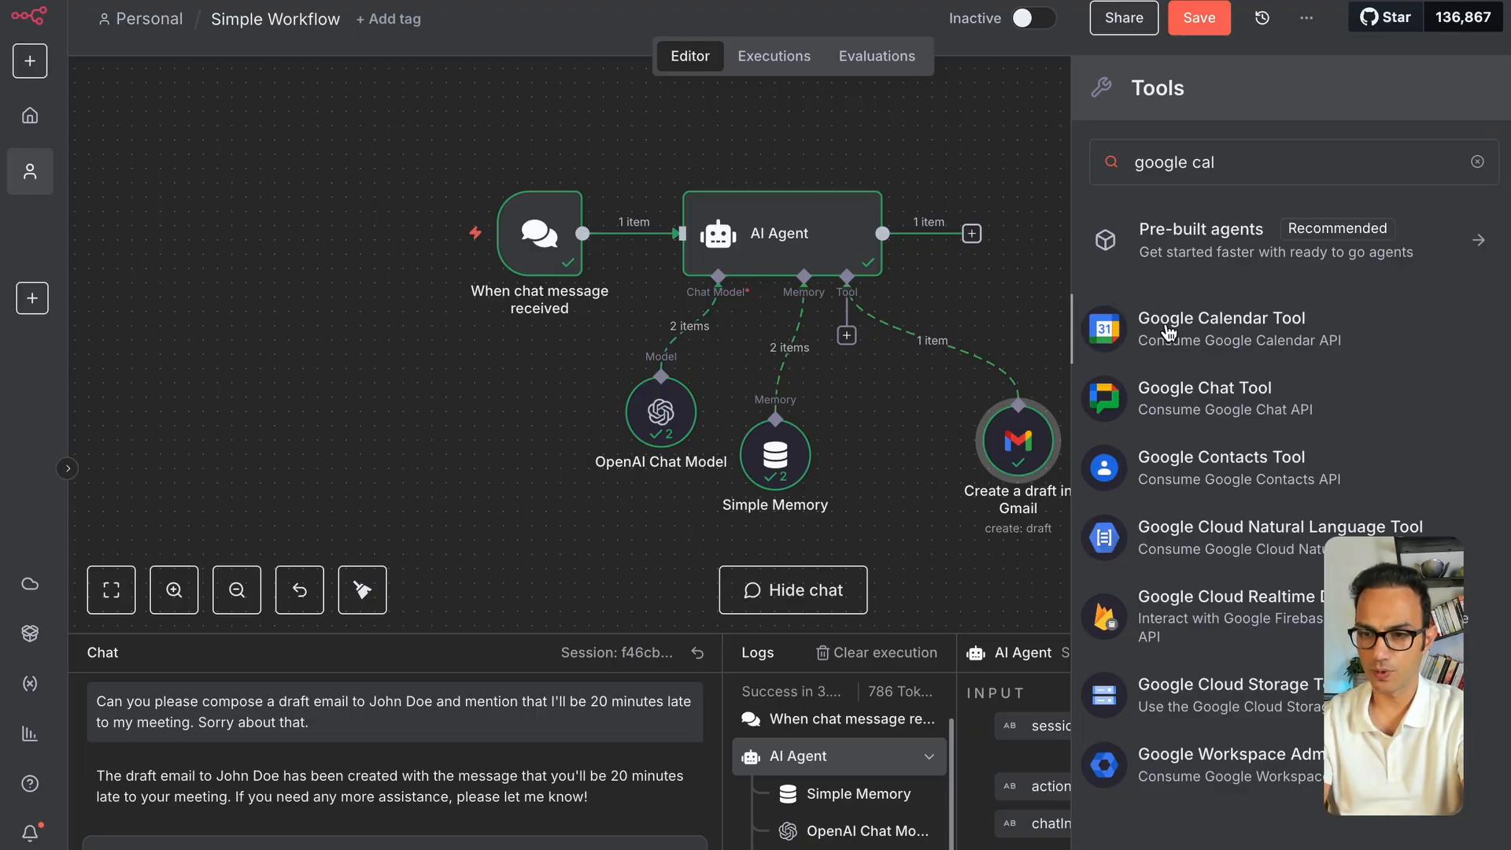
click(1157, 324)
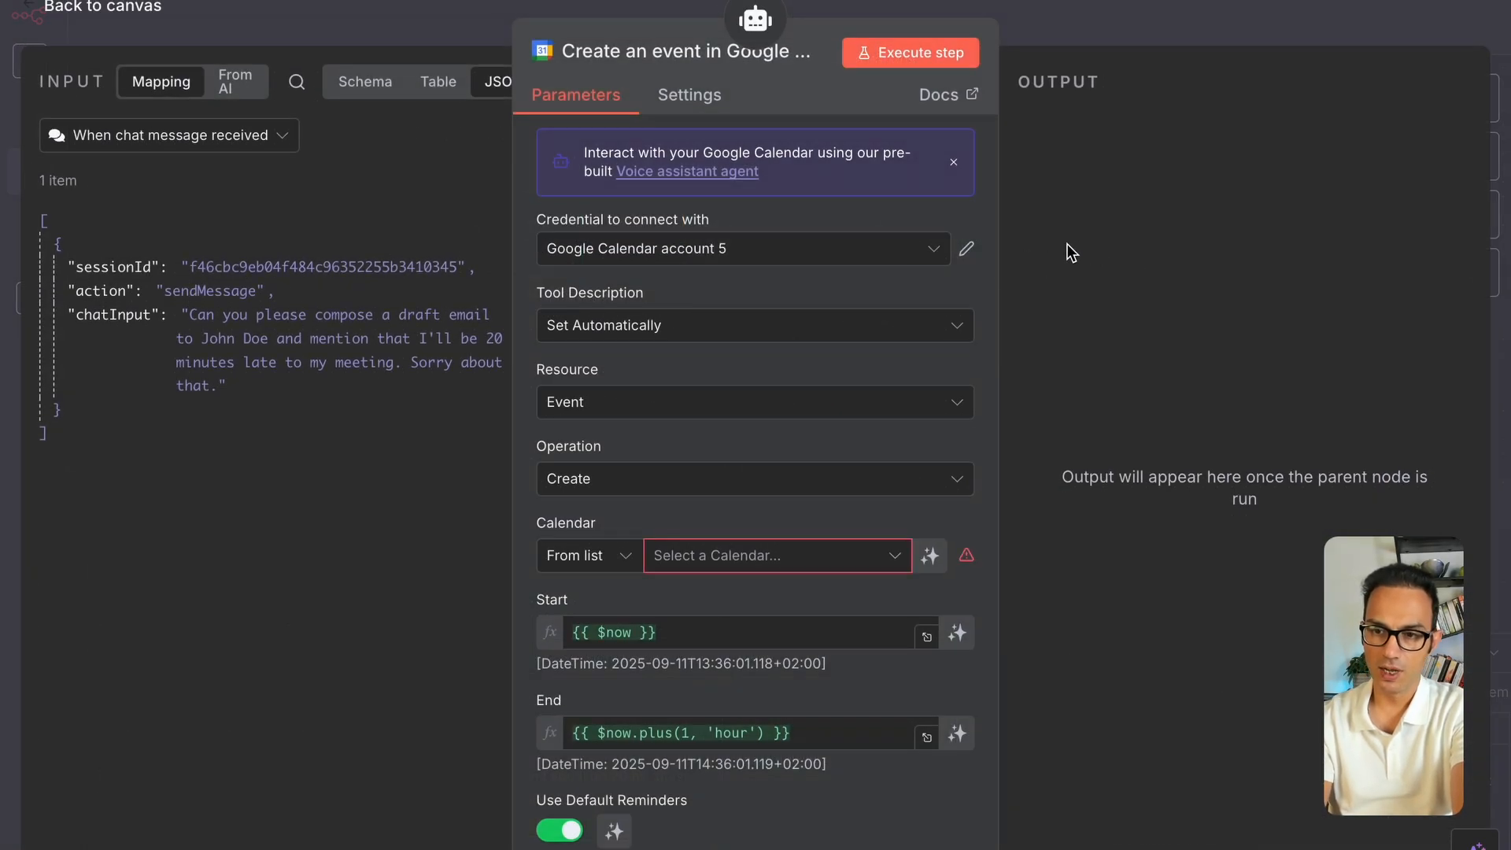
click(1058, 15)
drag(867, 419, 1047, 463)
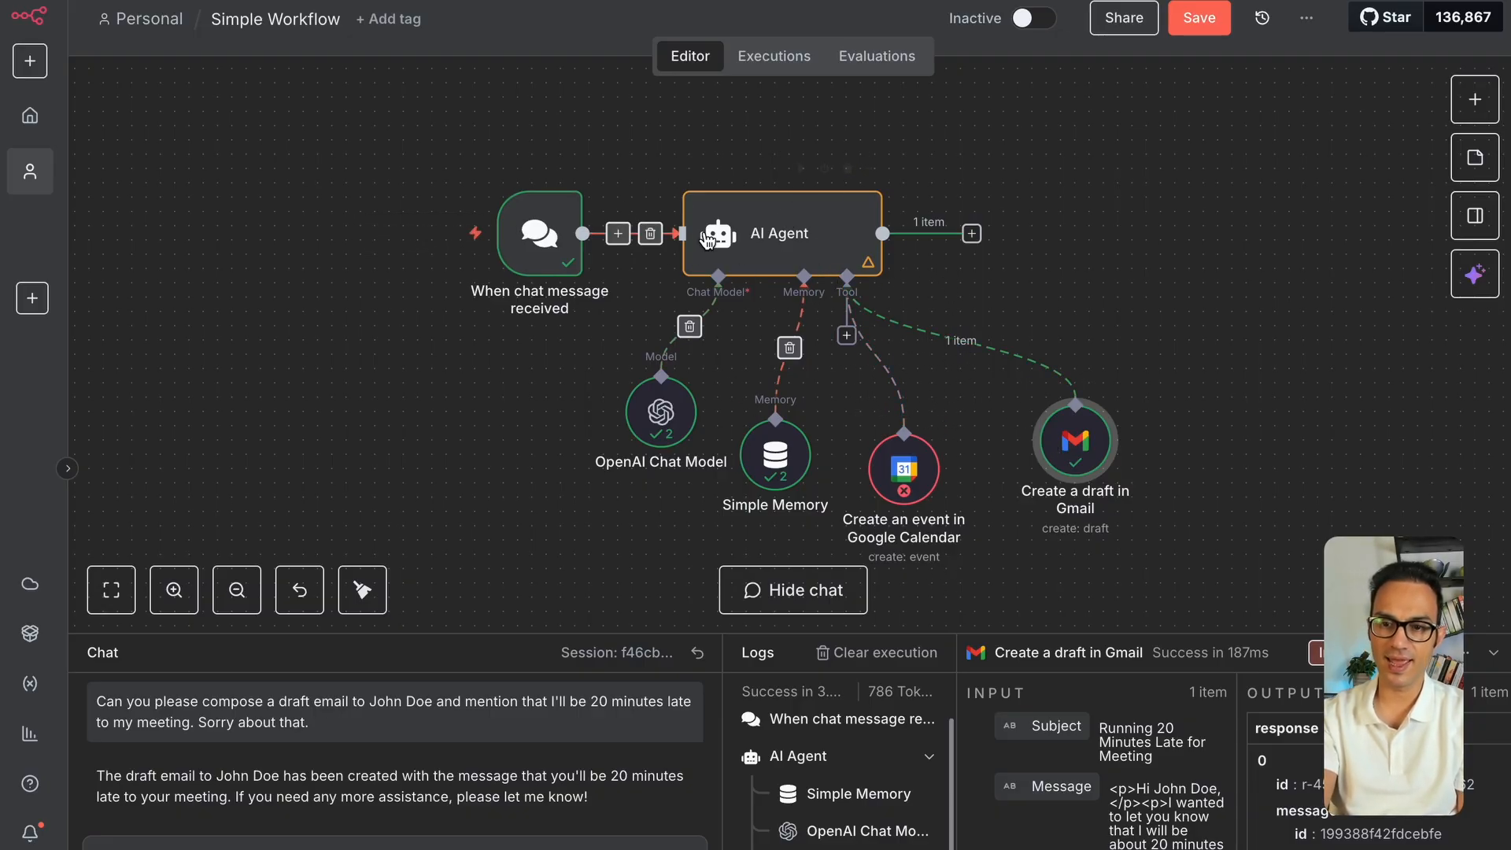
Add an If node after the AI Agent's output, leaving its conditions at their defaults
click(972, 235)
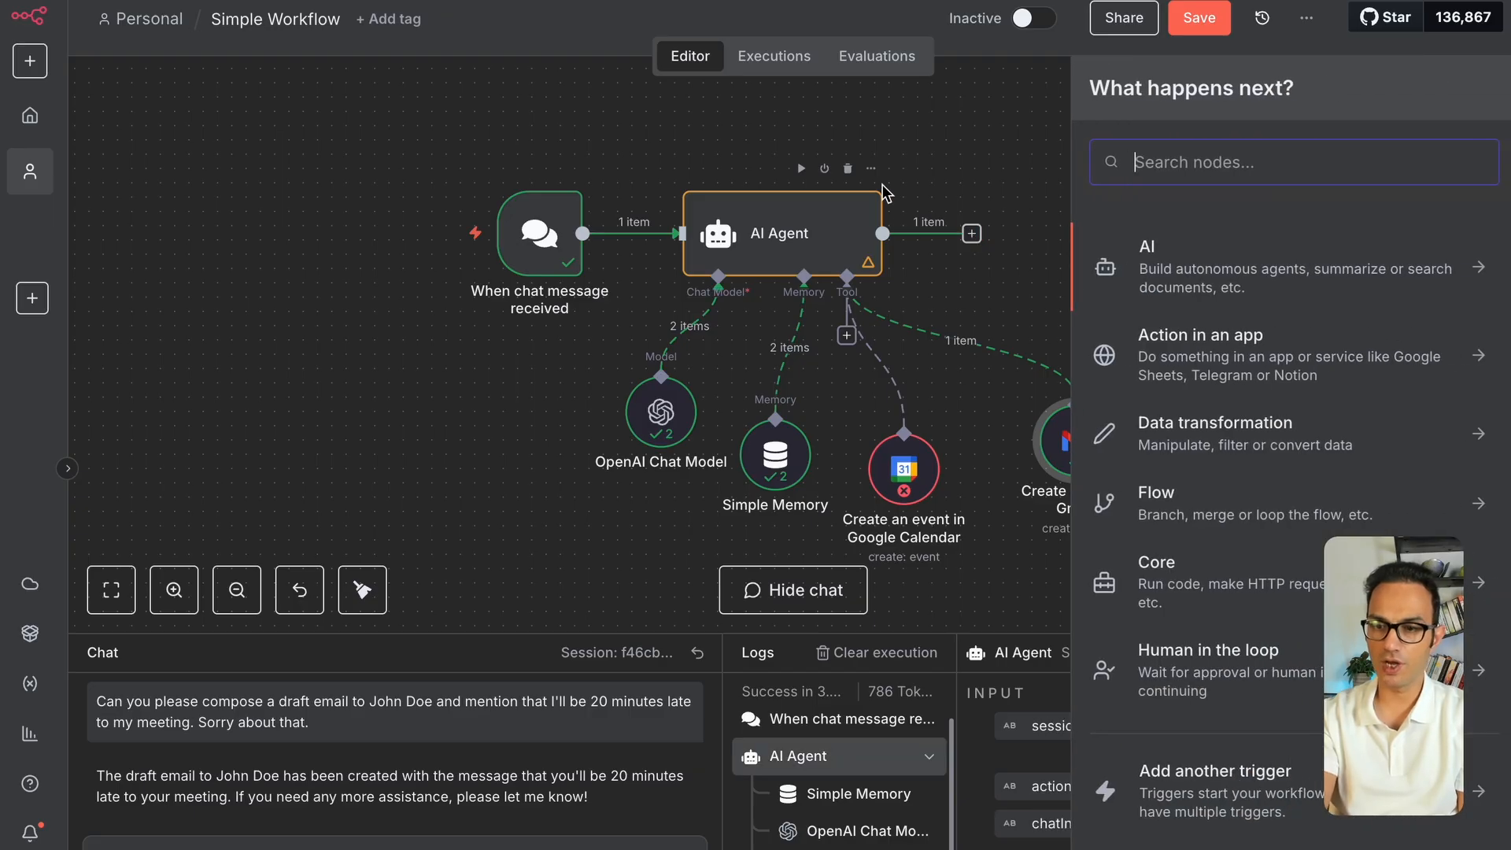
text(if)
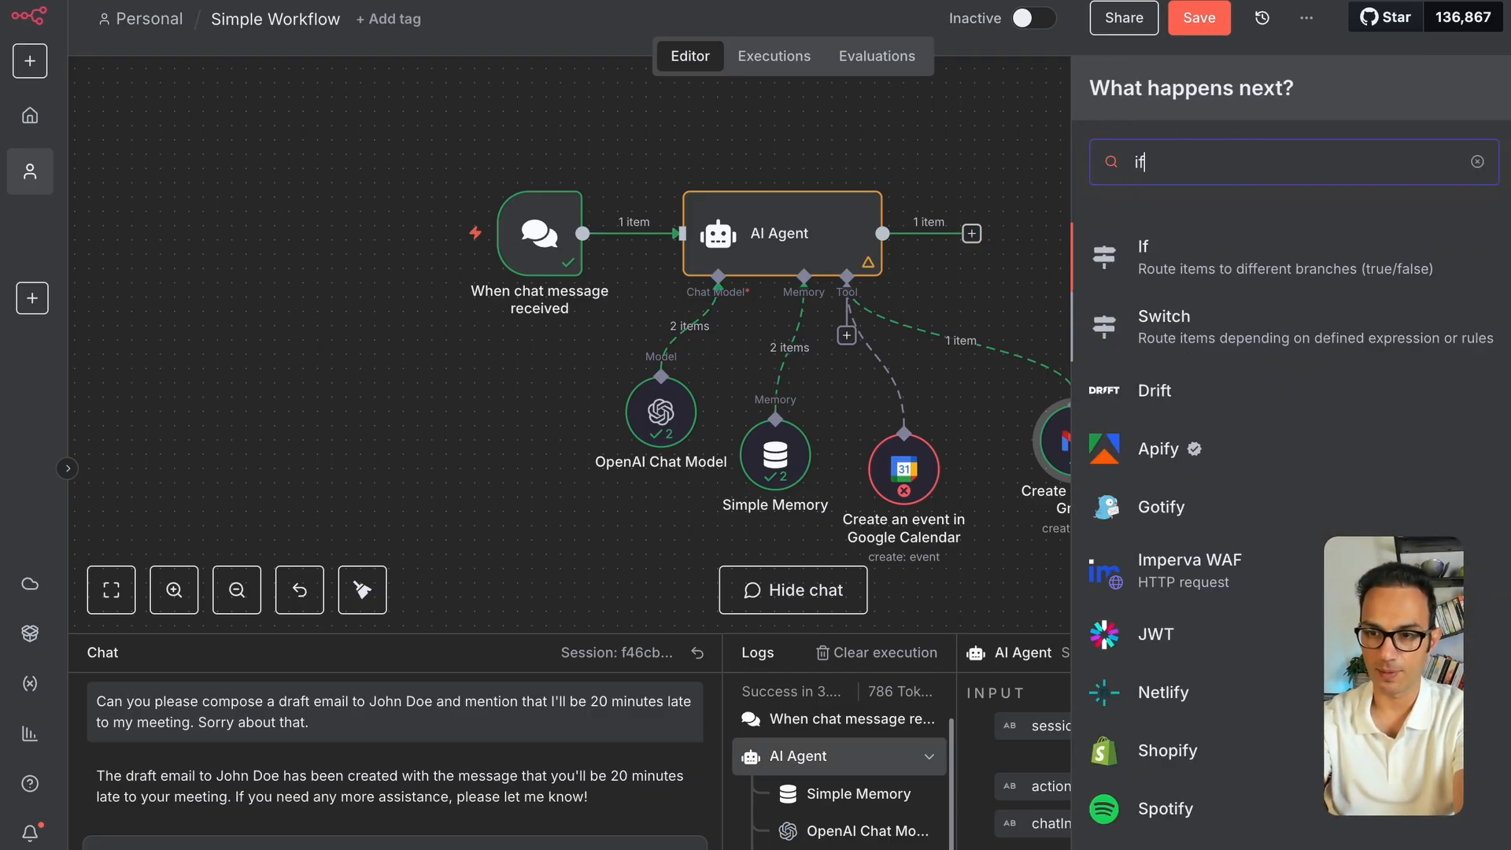
key(Return)
key(Escape)
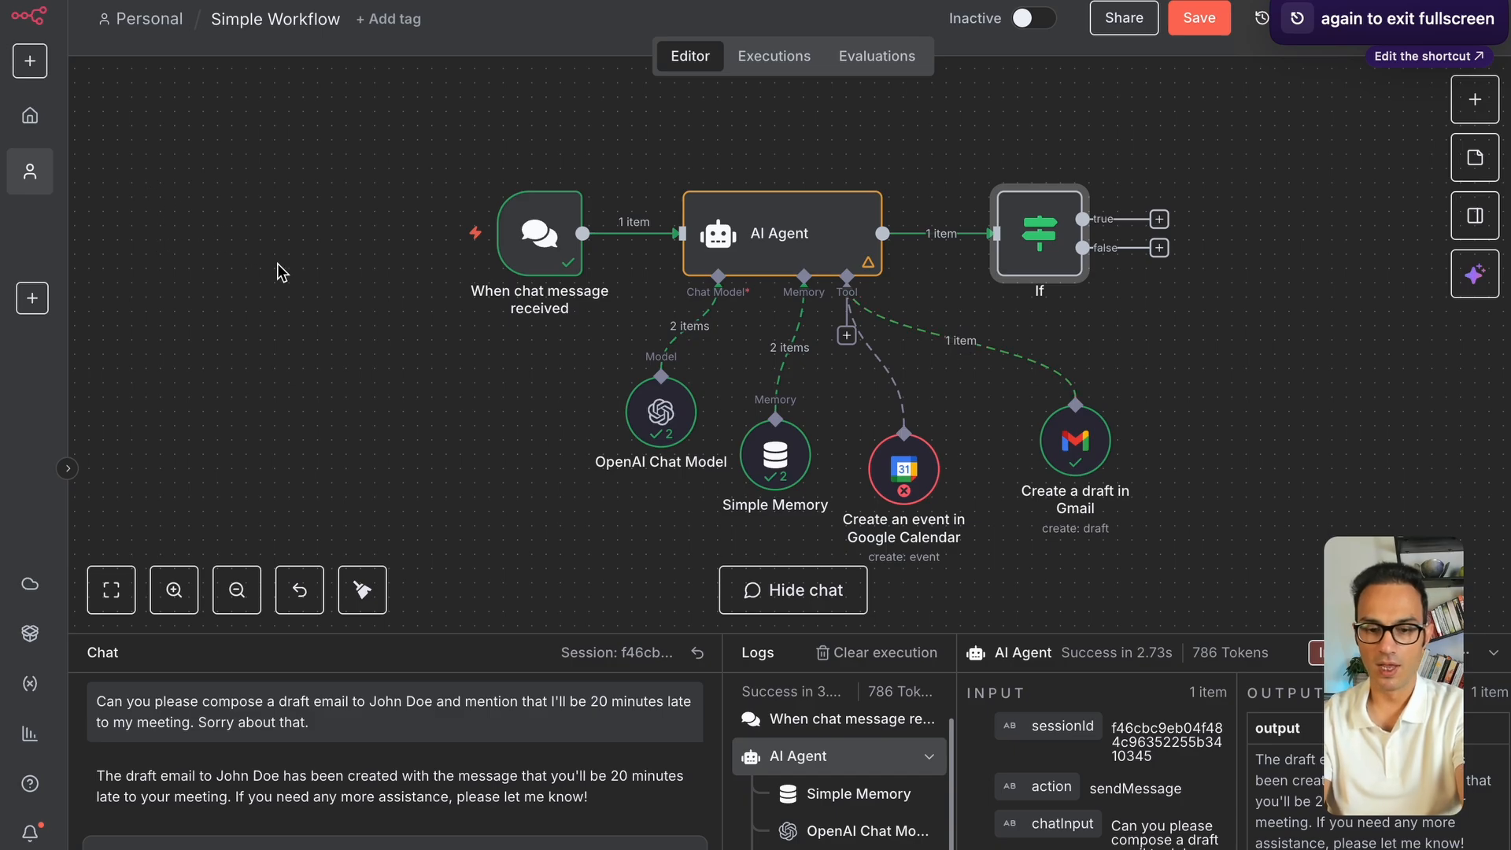
mouse_move(234, 181)
mouse_down()
mouse_move(768, 145)
mouse_move(1276, 182)
mouse_up()
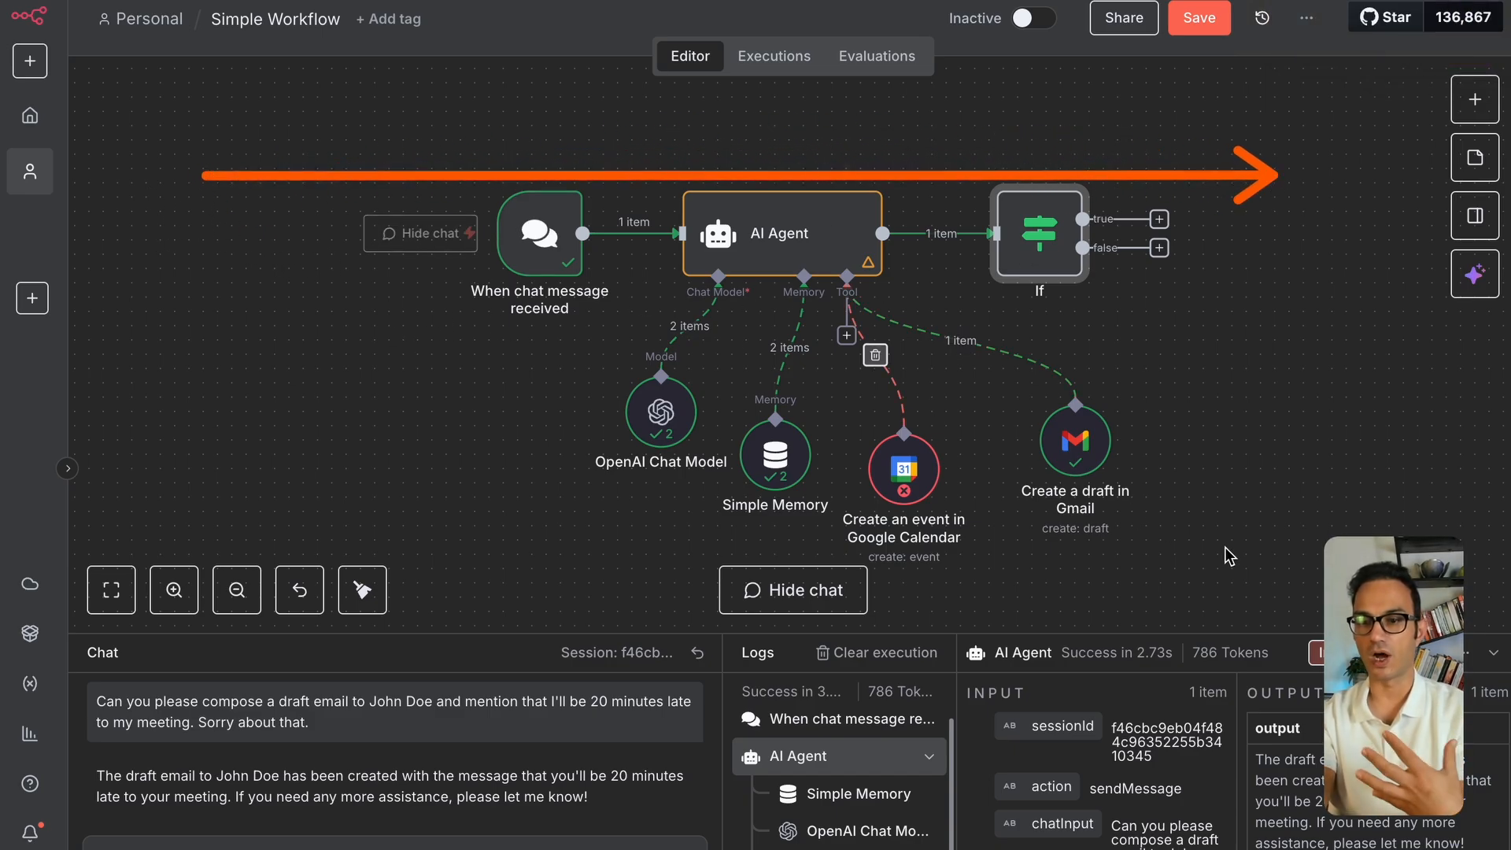